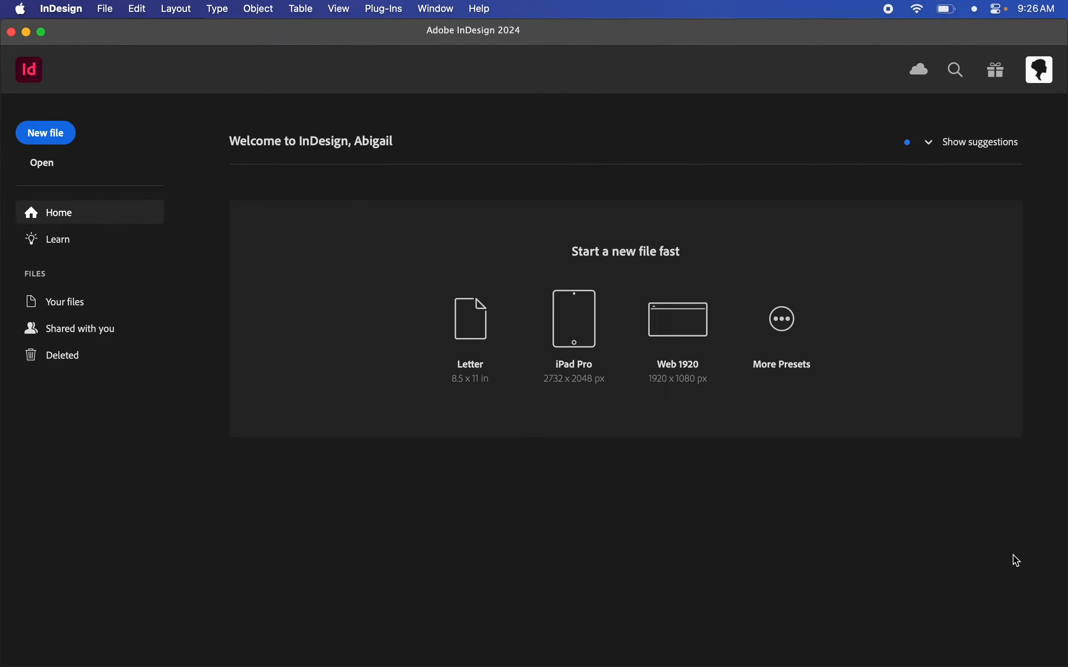
# Start a new print document and choose the A4 preset from the full list of blank presets
pyautogui.click(361, 359)
pyautogui.press('shift+super+m')
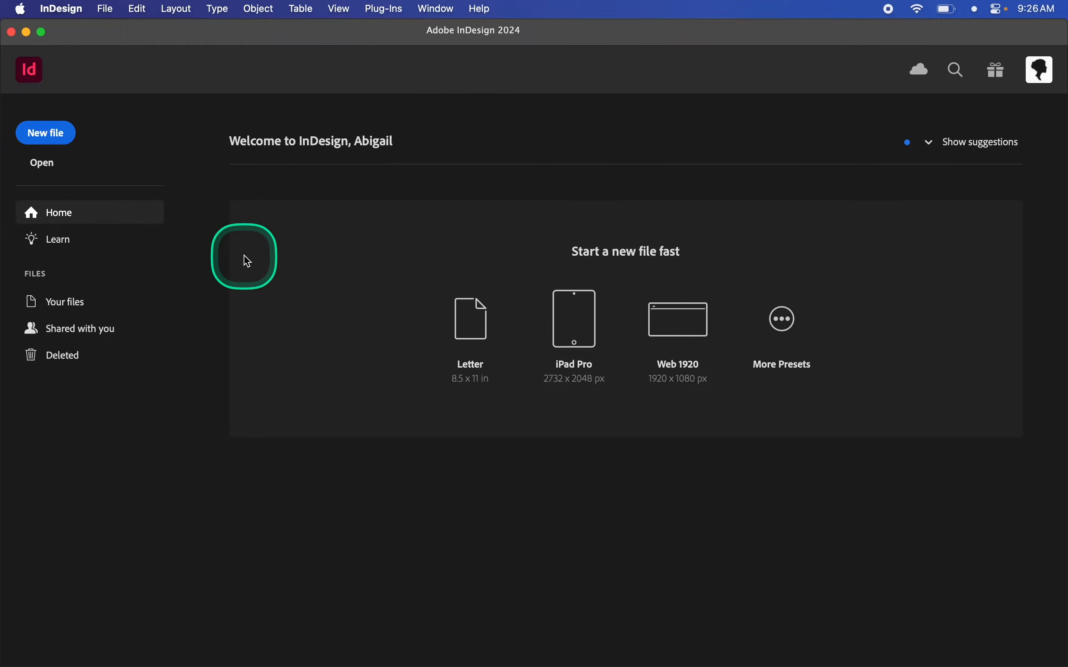
pyautogui.click(43, 142)
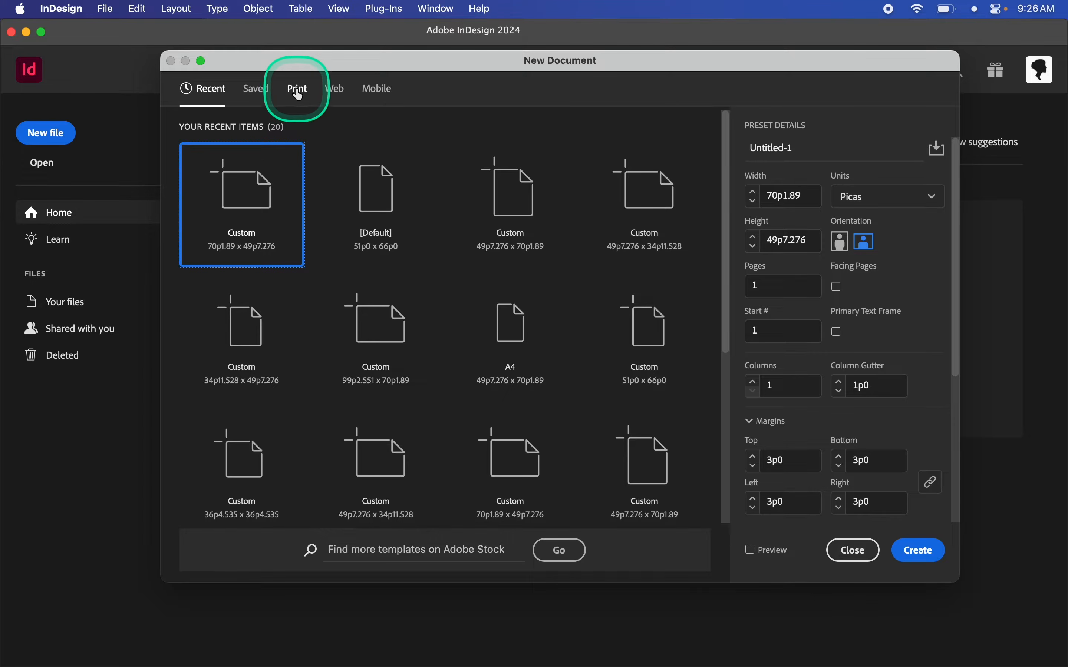
pyautogui.click(297, 92)
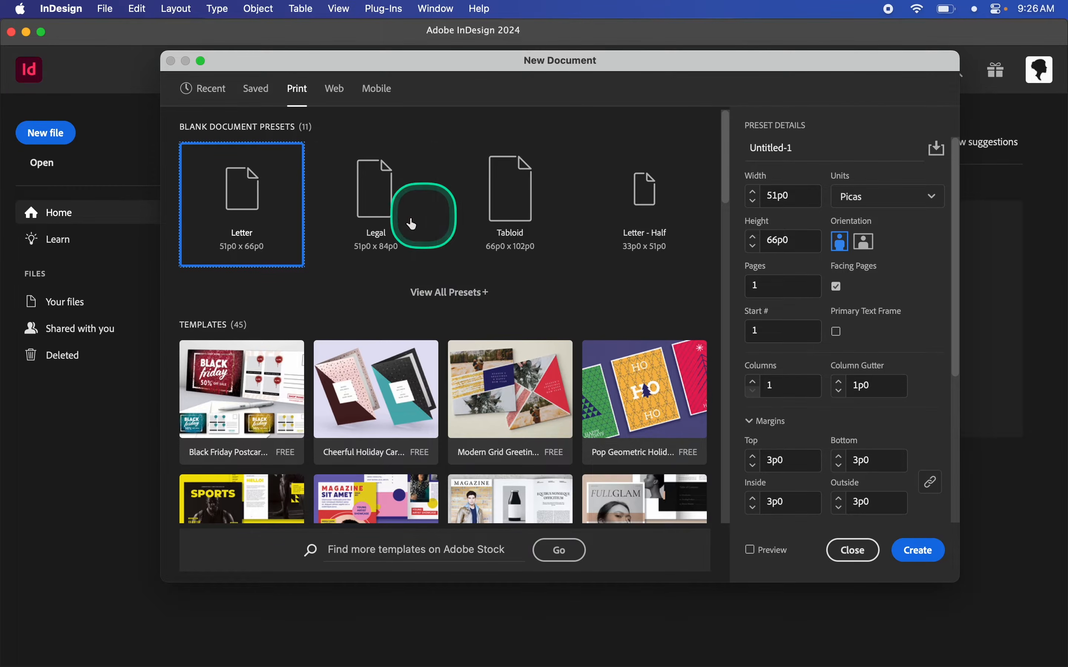
pyautogui.click(469, 298)
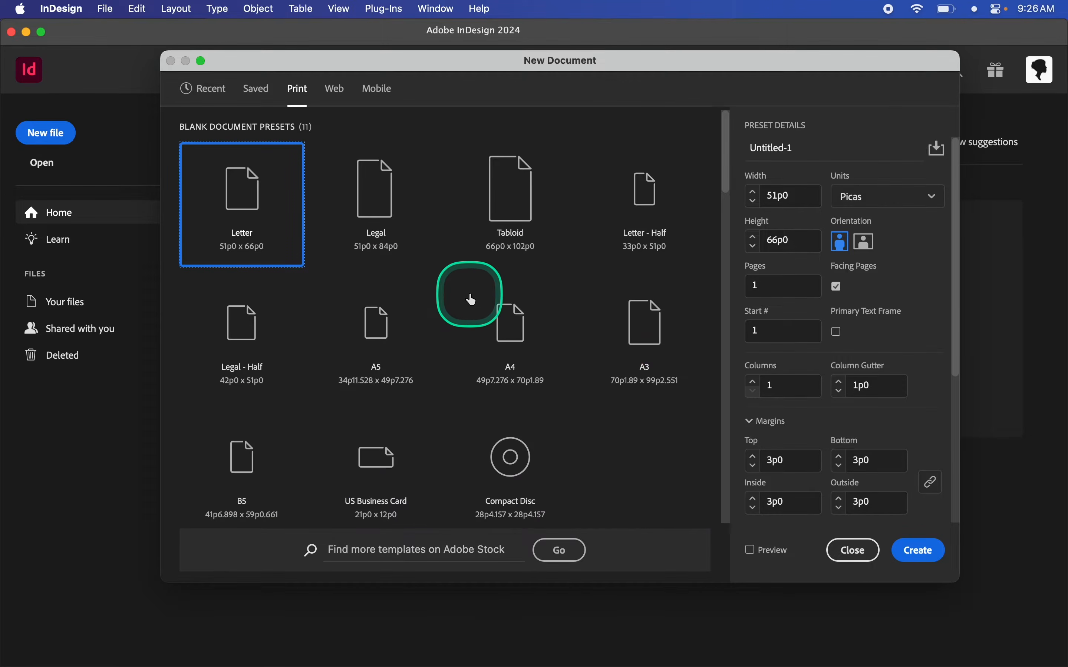
pyautogui.click(518, 346)
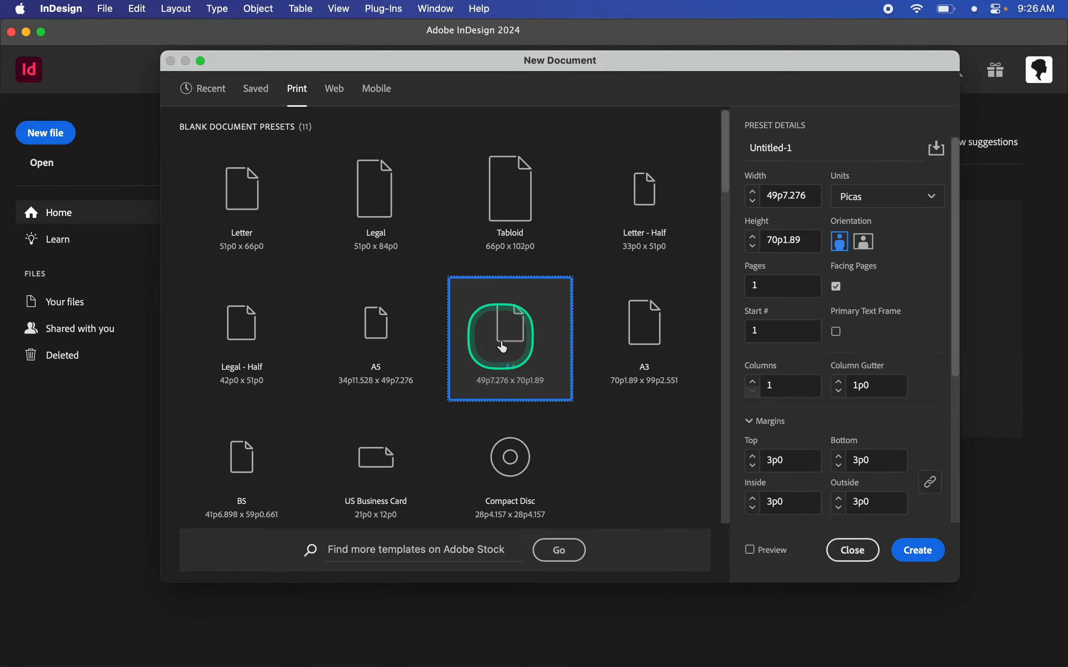
# Name the new document "InDesign Tutorial"
pyautogui.click(809, 150)
pyautogui.doubleClick(814, 152)
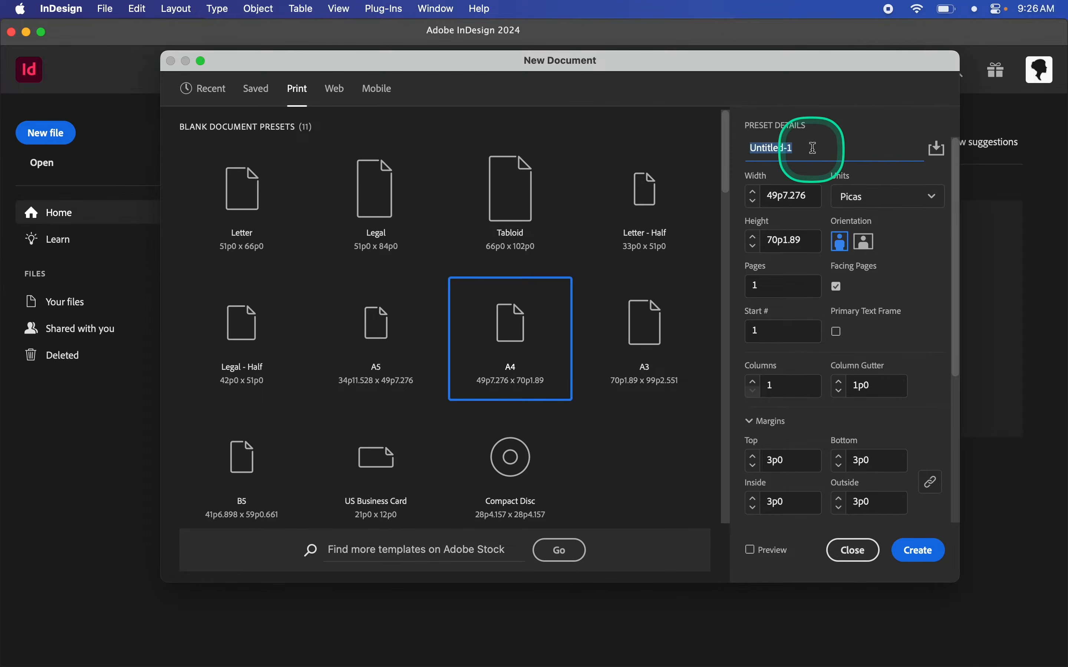
pyautogui.press('capslock')
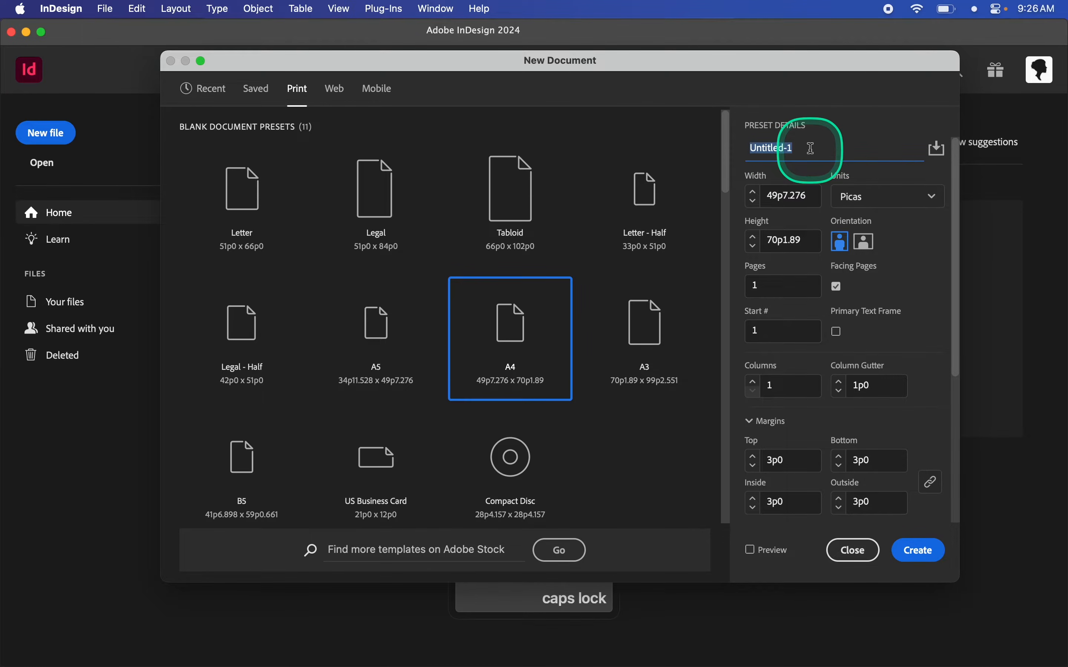
pyautogui.write('InDesign')
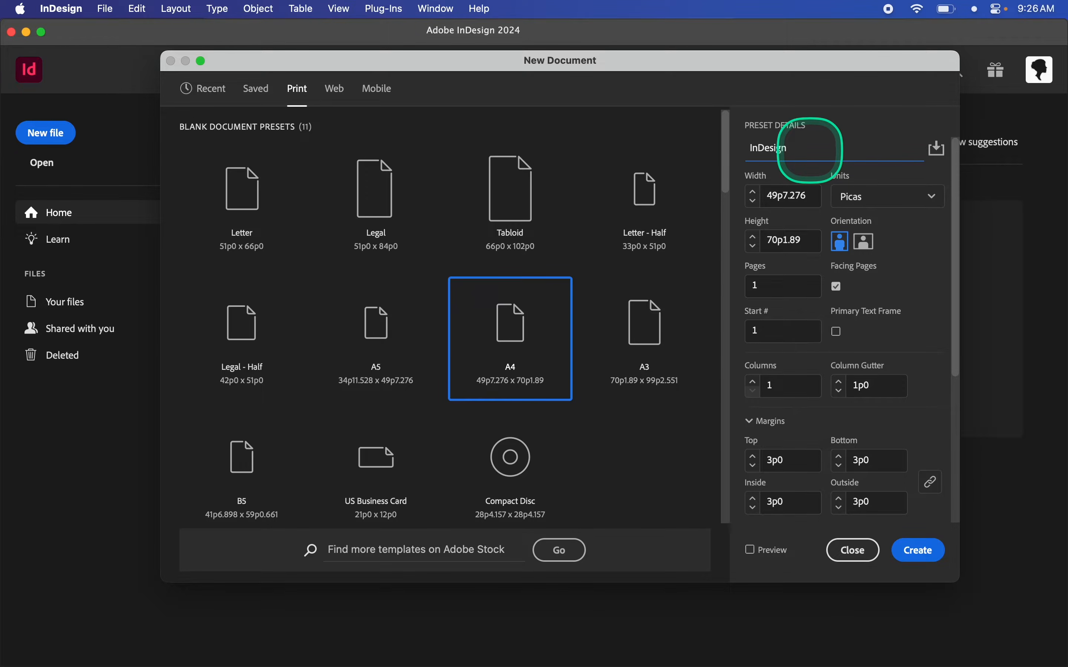
pyautogui.press('capslock')
pyautogui.write('Tutorial')
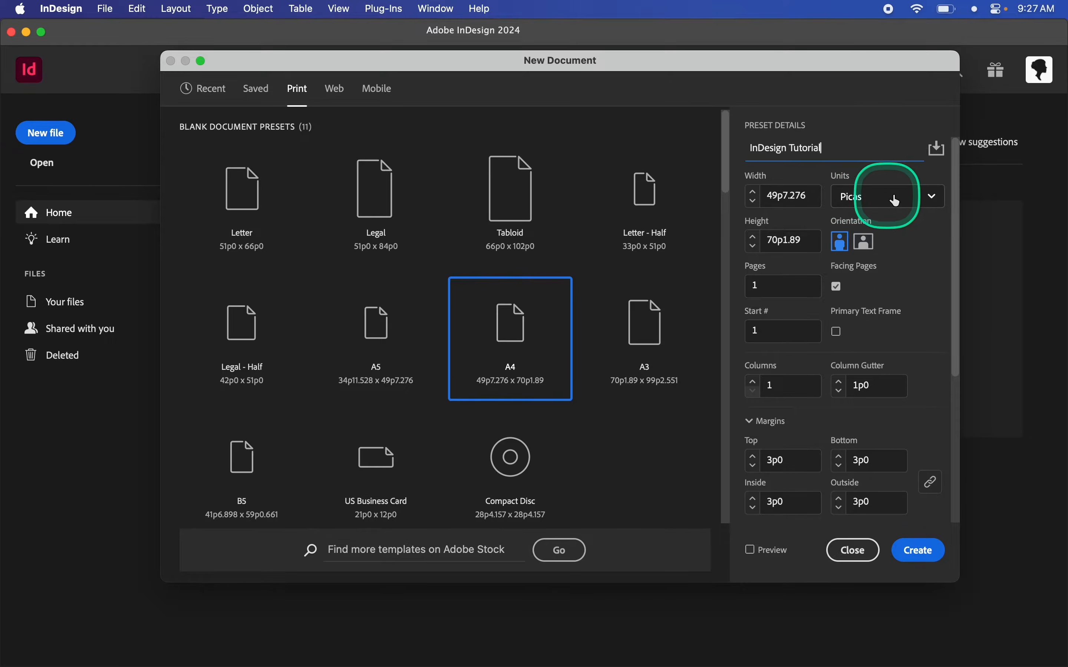
# Set the document units to centimeters with landscape orientation and turn off facing pages
pyautogui.click(922, 198)
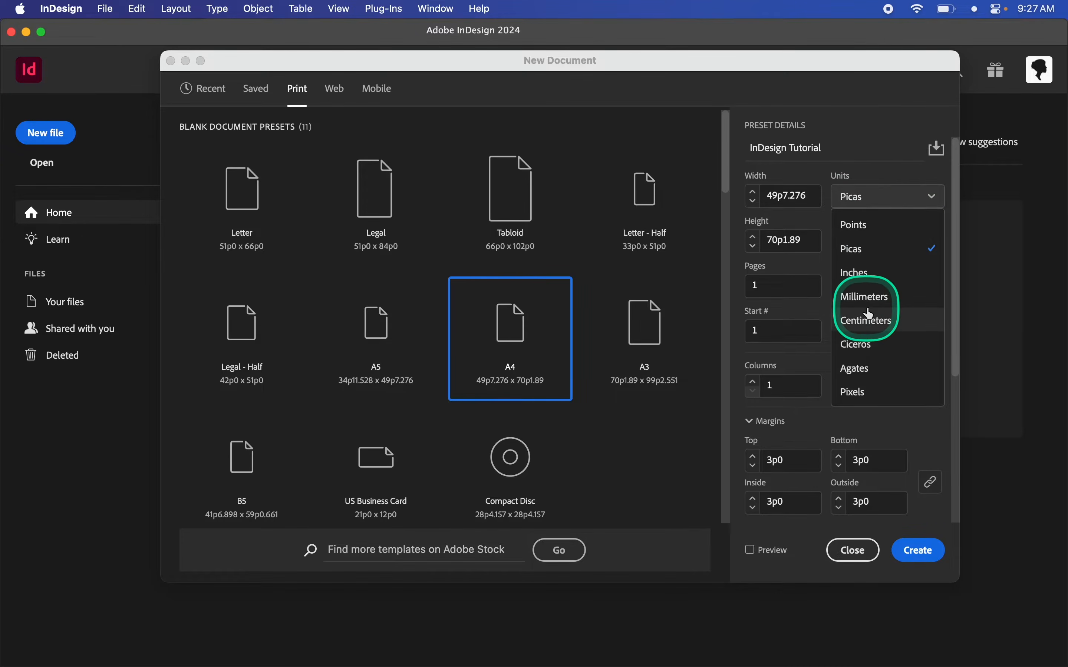
pyautogui.click(895, 321)
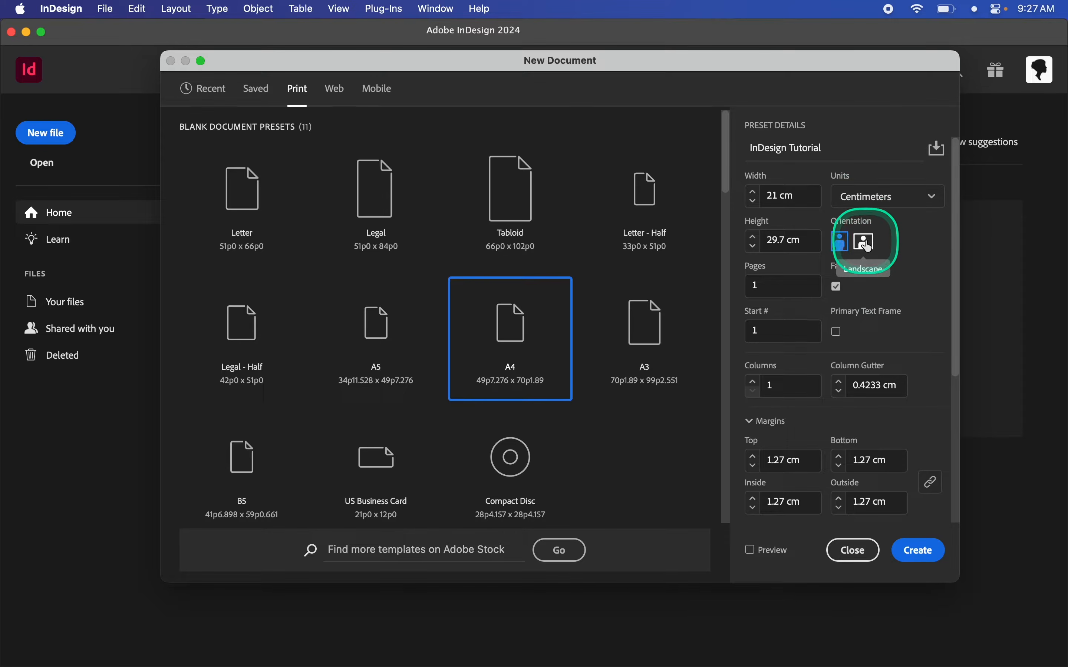
pyautogui.click(868, 247)
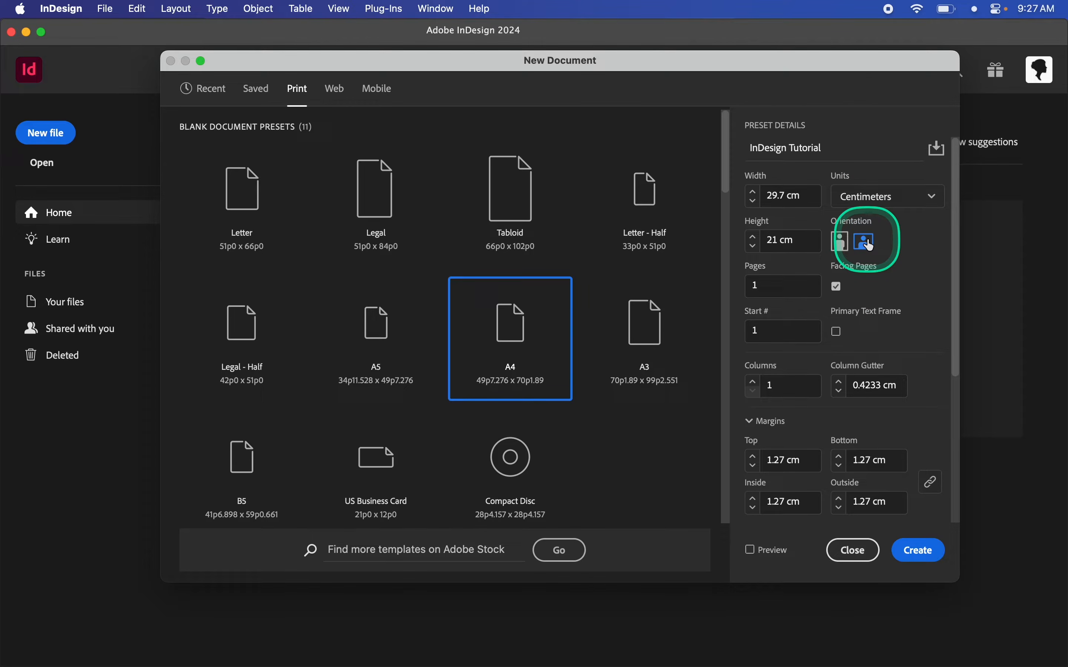
pyautogui.click(838, 287)
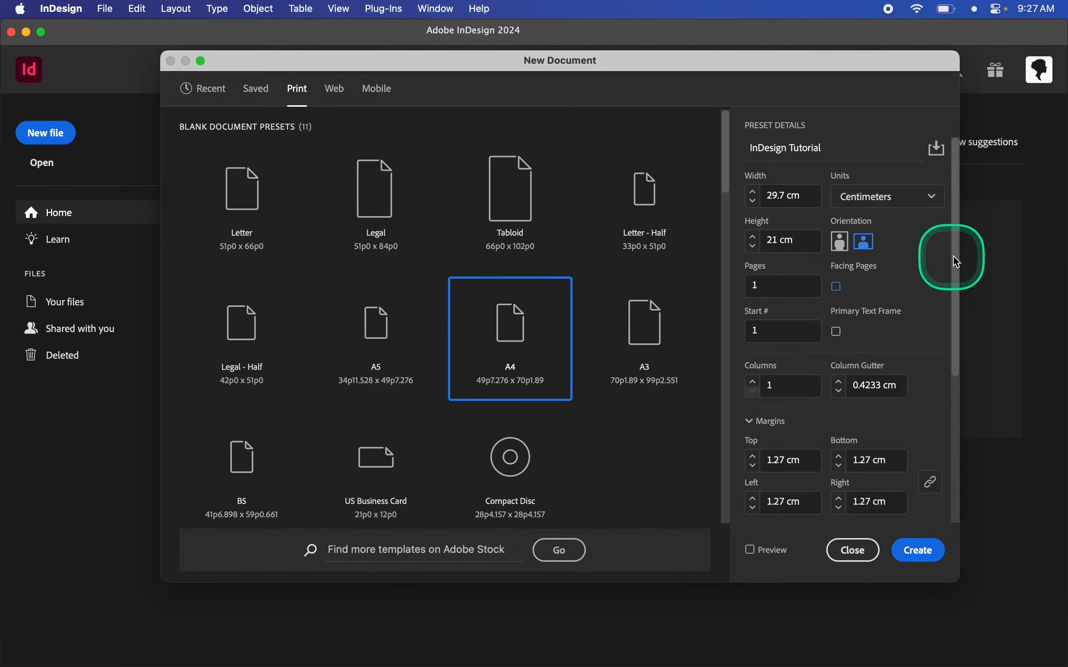
# Review the margin, bleed and slug settings and create the document
pyautogui.moveTo(956, 257); pyautogui.dragTo(955, 329)
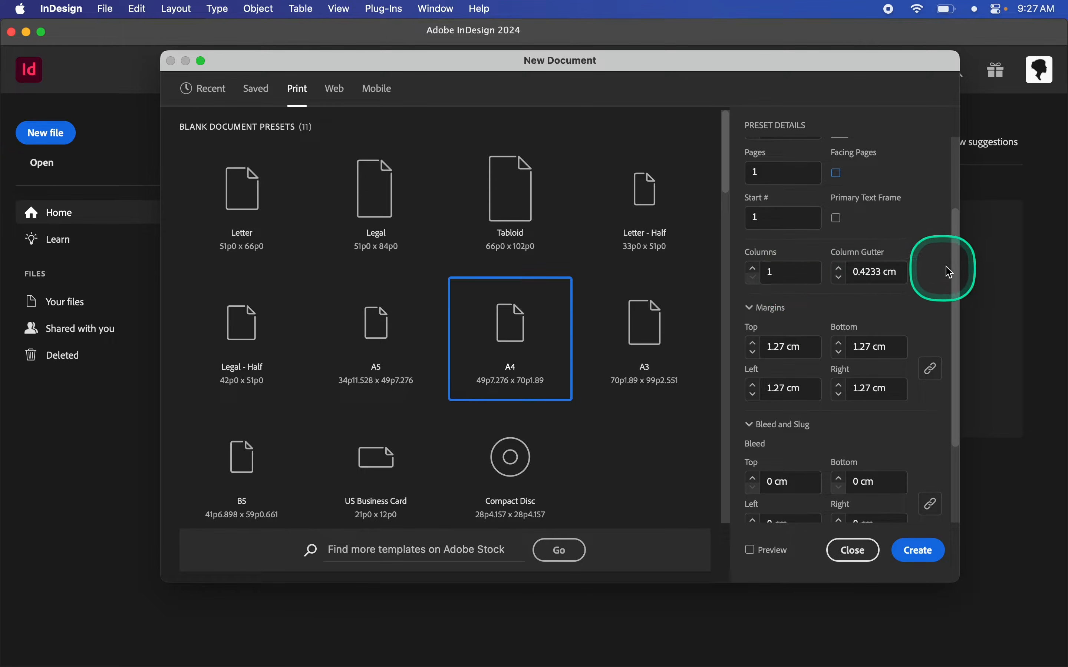
pyautogui.moveTo(954, 264); pyautogui.dragTo(959, 320)
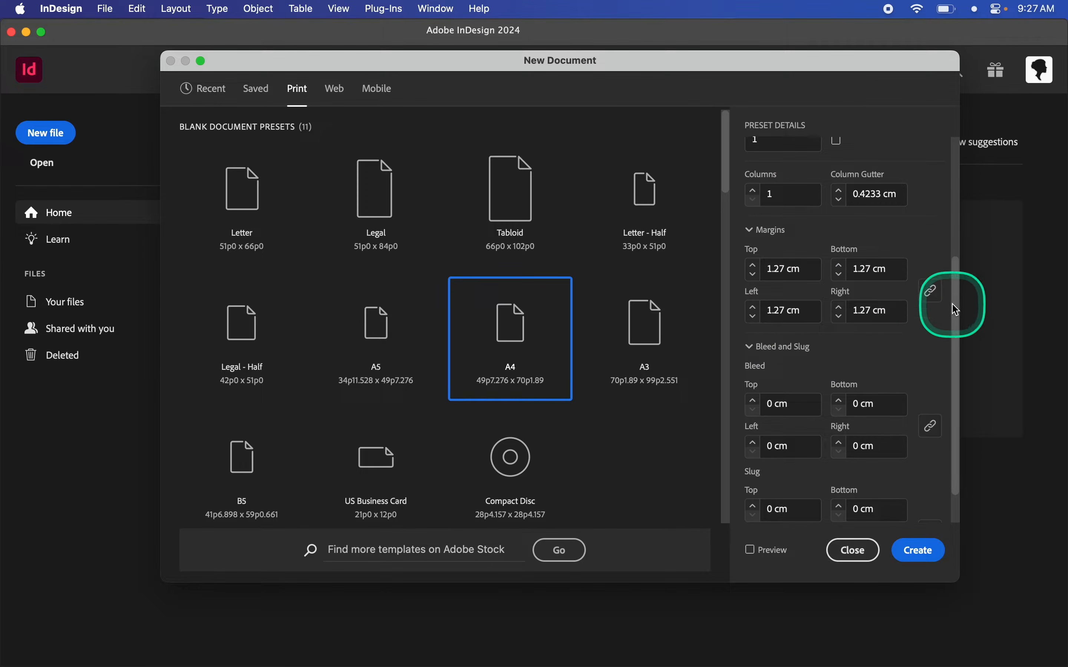
pyautogui.moveTo(953, 305); pyautogui.dragTo(954, 358)
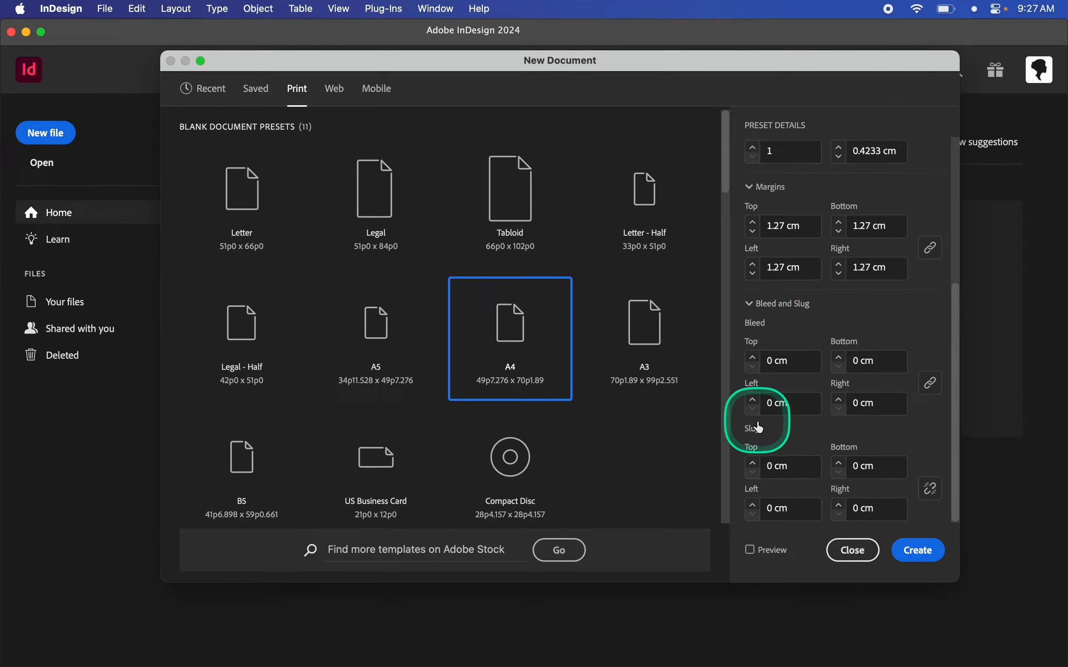
pyautogui.click(755, 304)
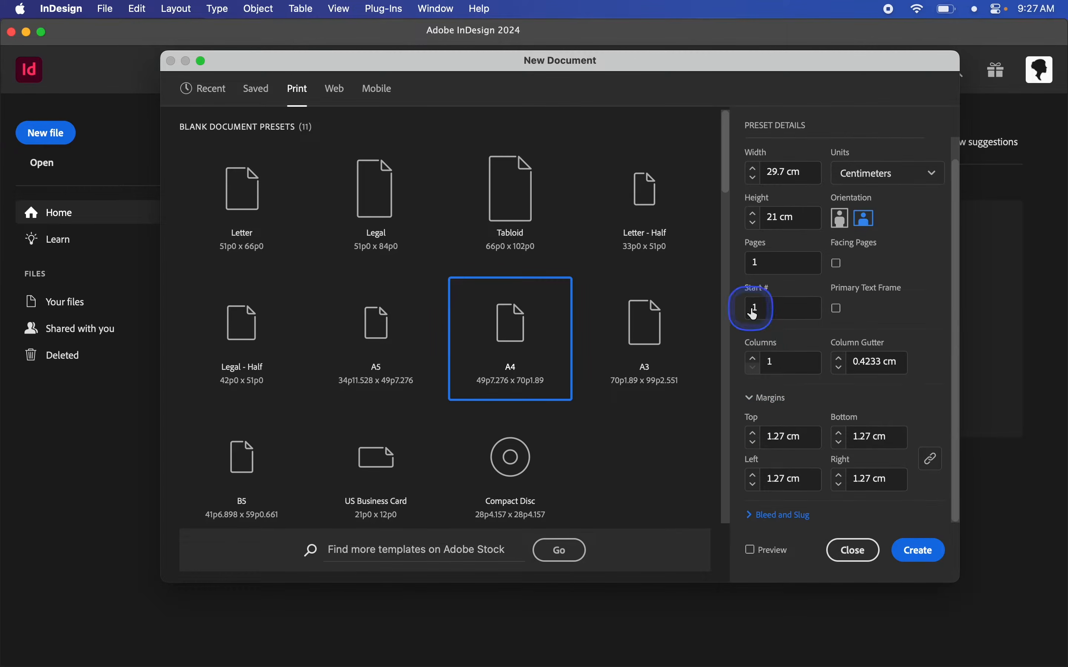
pyautogui.click(750, 514)
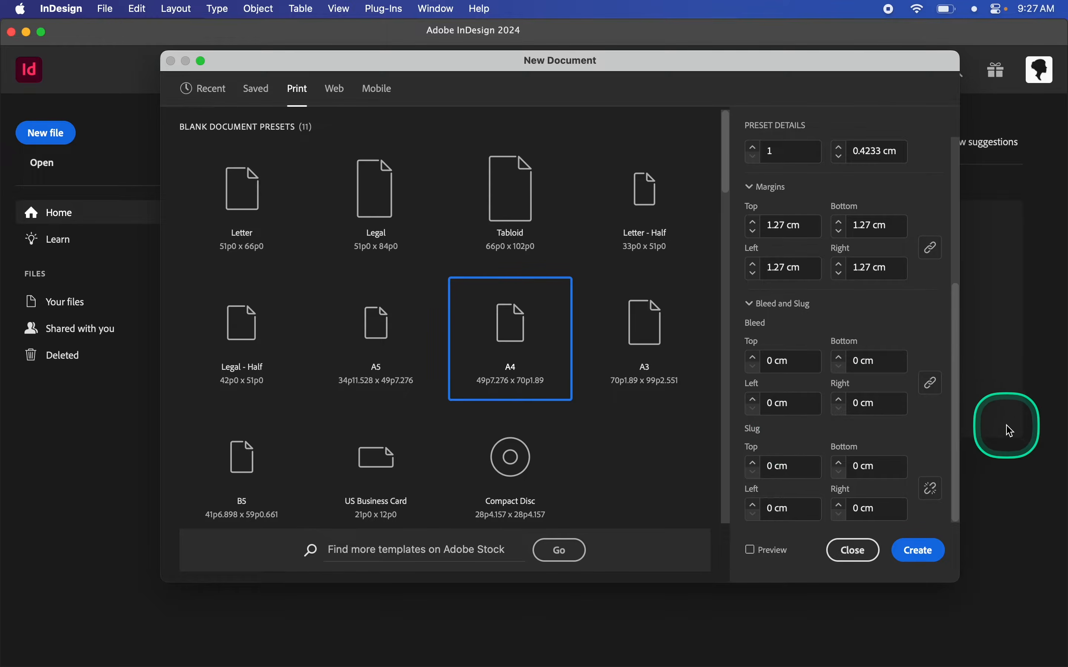
pyautogui.moveTo(955, 371); pyautogui.dragTo(934, 381)
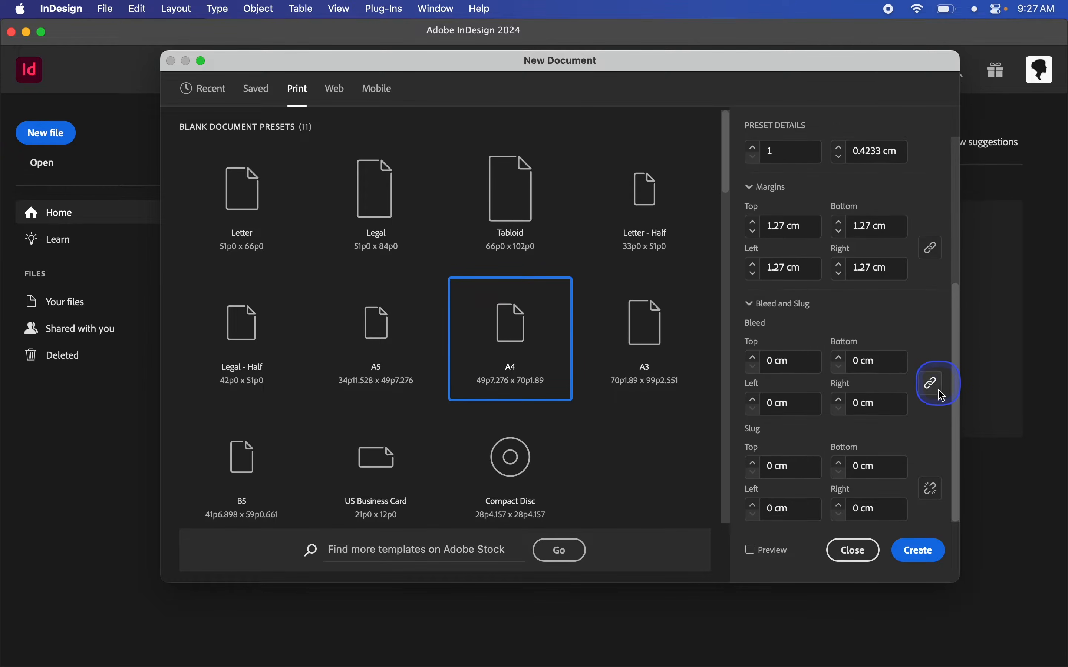
pyautogui.click(921, 552)
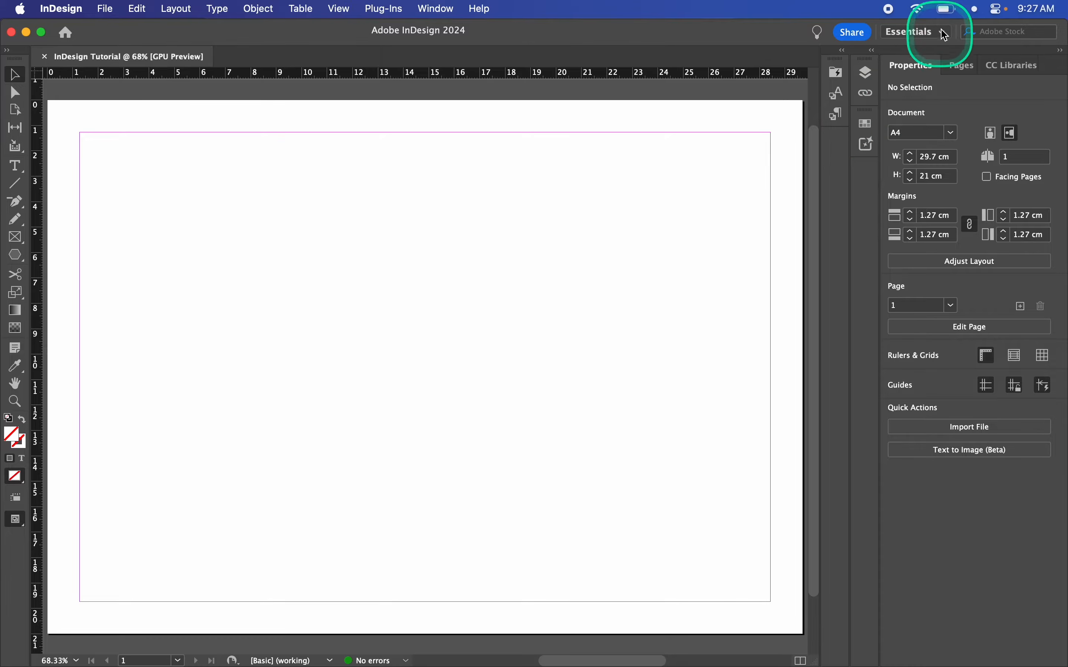
# Reset the Essentials workspace to its default layout
pyautogui.click(925, 32)
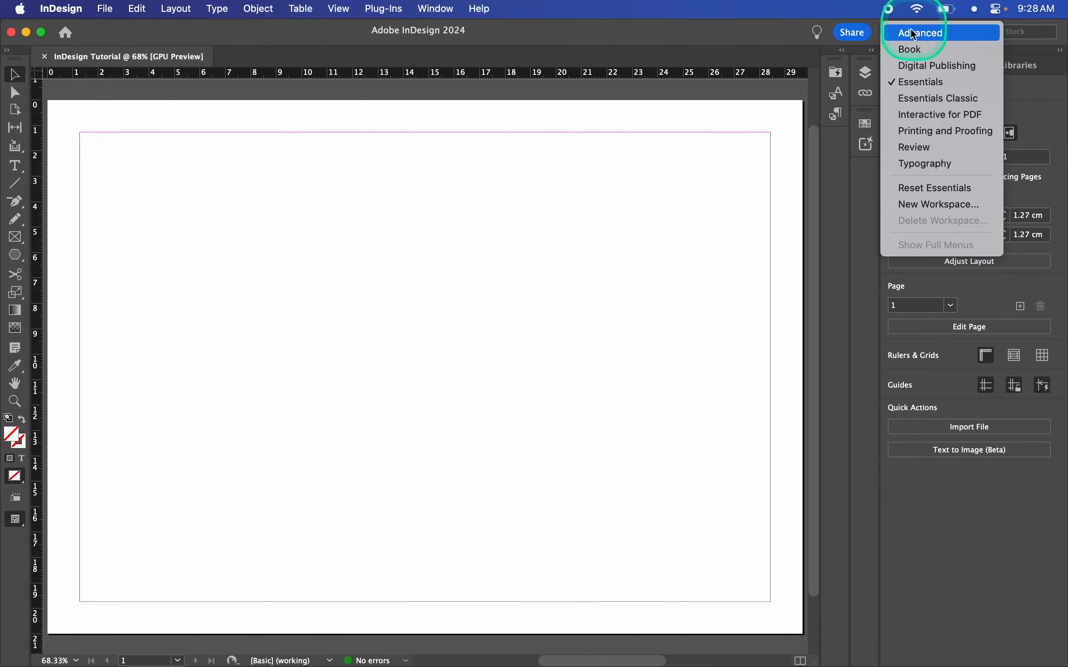
pyautogui.click(939, 188)
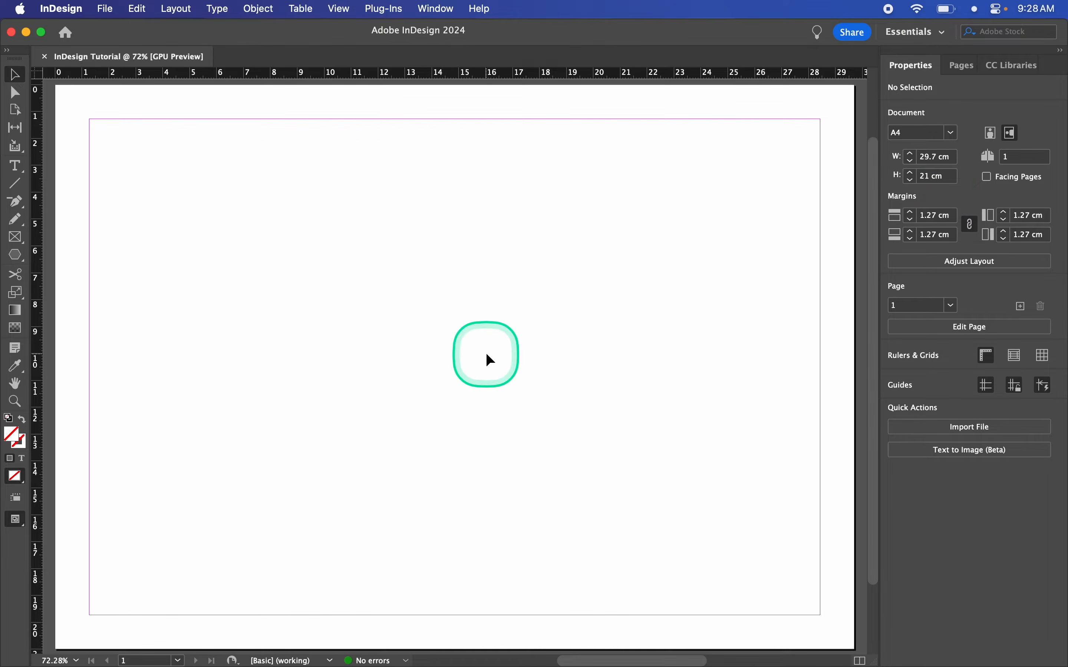
pyautogui.scroll(-2, 486, 354)
pyautogui.scroll(1, 486, 354)
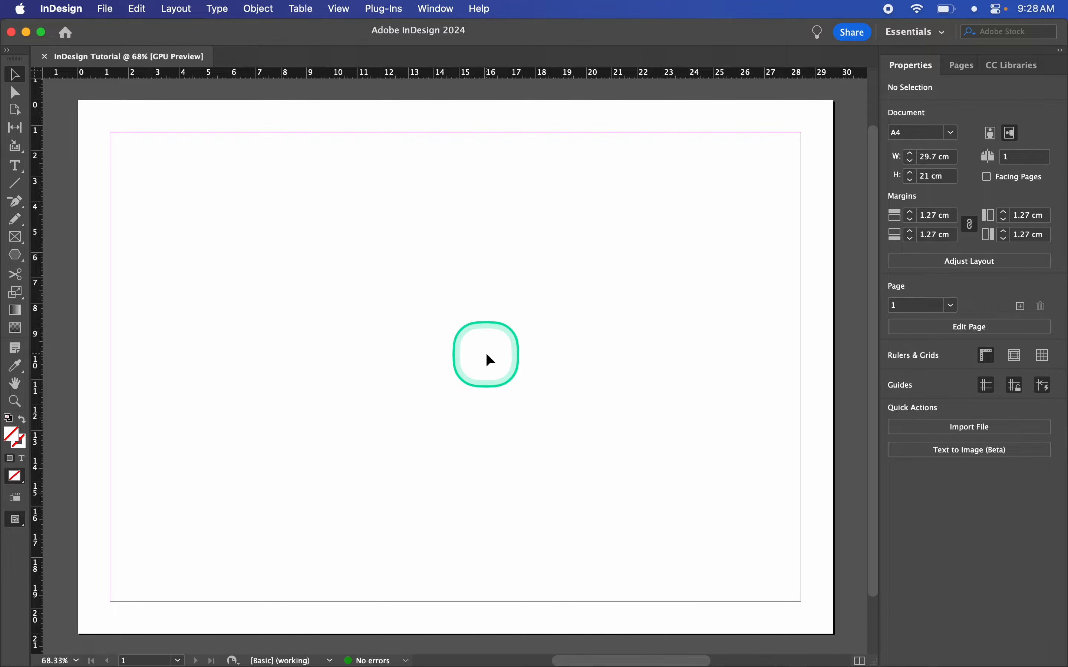
# Switch to the Essentials Classic workspace and back to Essentials
pyautogui.click(915, 31)
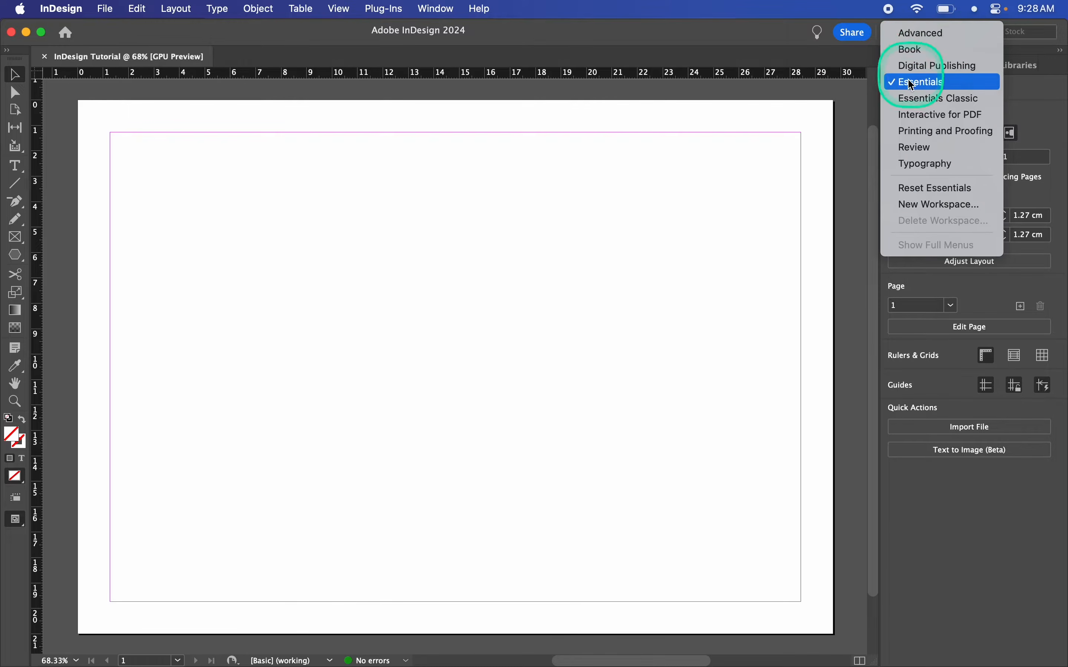
pyautogui.click(921, 102)
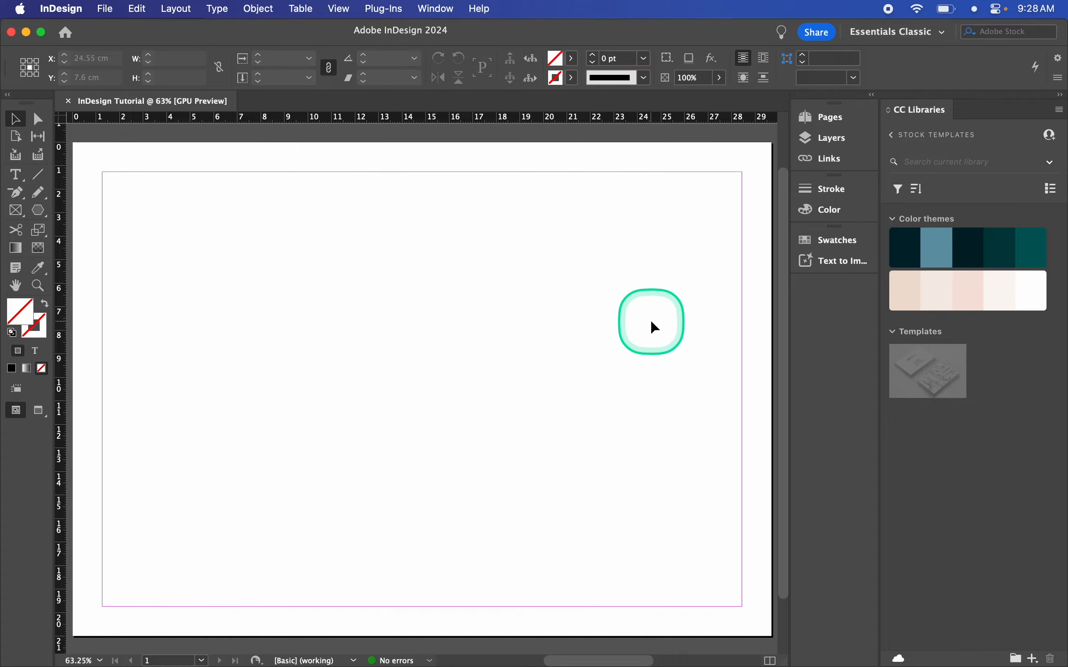
pyautogui.click(930, 39)
pyautogui.click(885, 81)
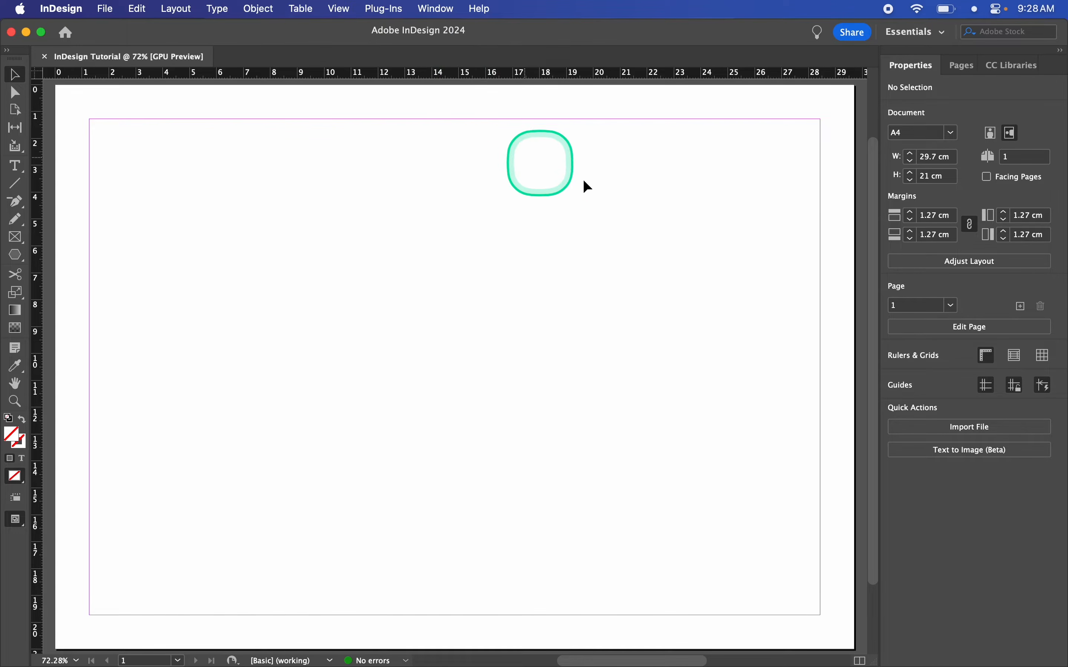
# Hide the rulers around the document page
pyautogui.click(985, 357)
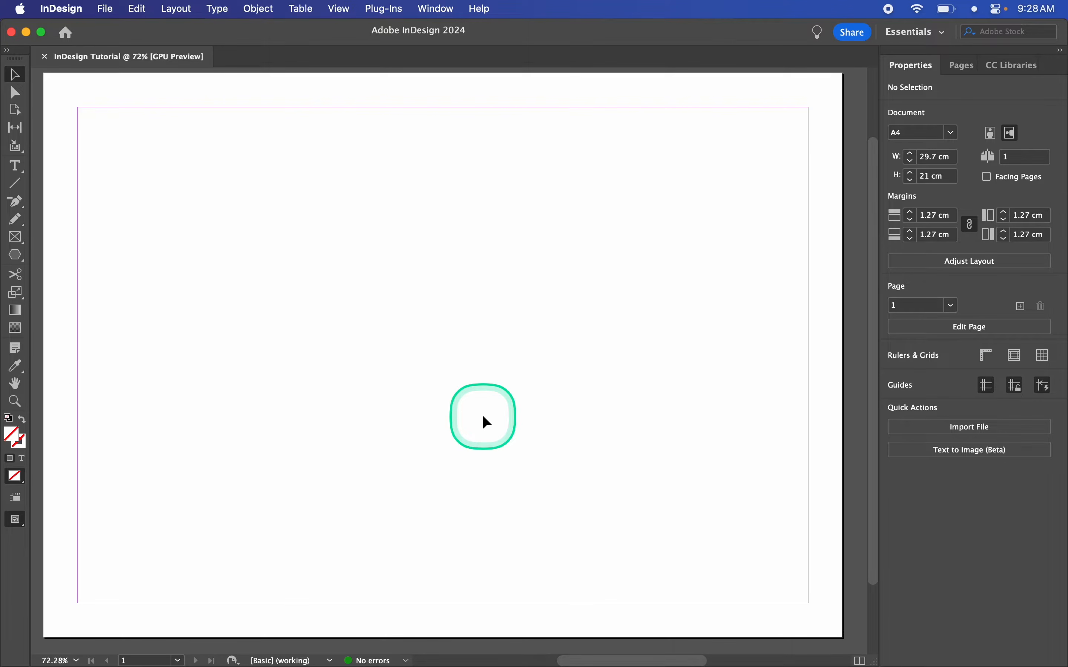
pyautogui.scroll(-1, 482, 415)
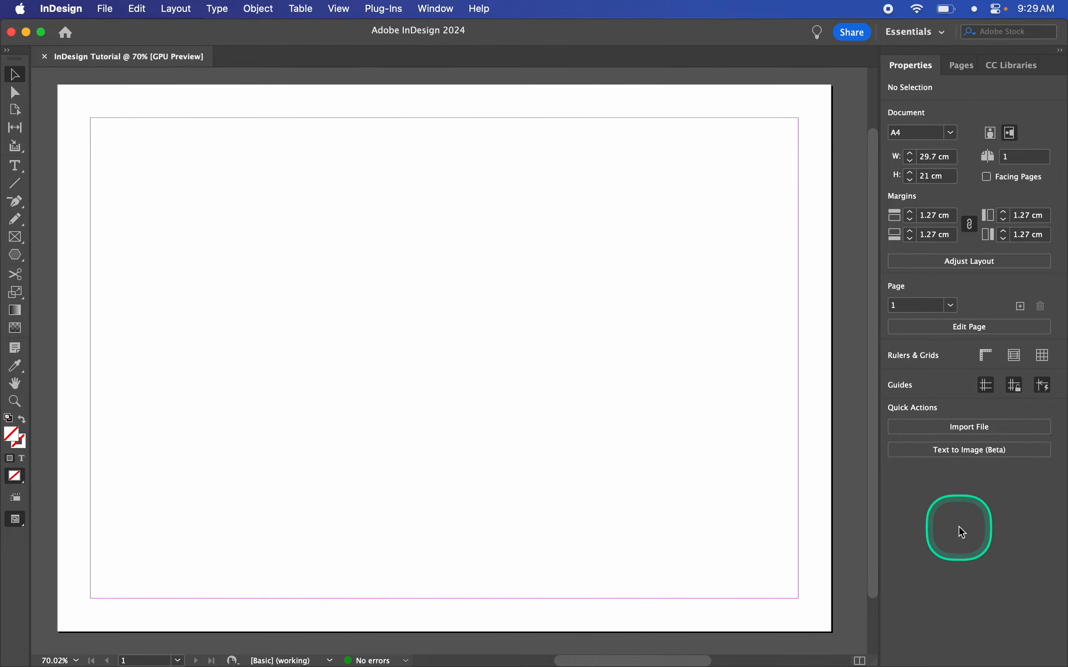
pyautogui.click(428, 9)
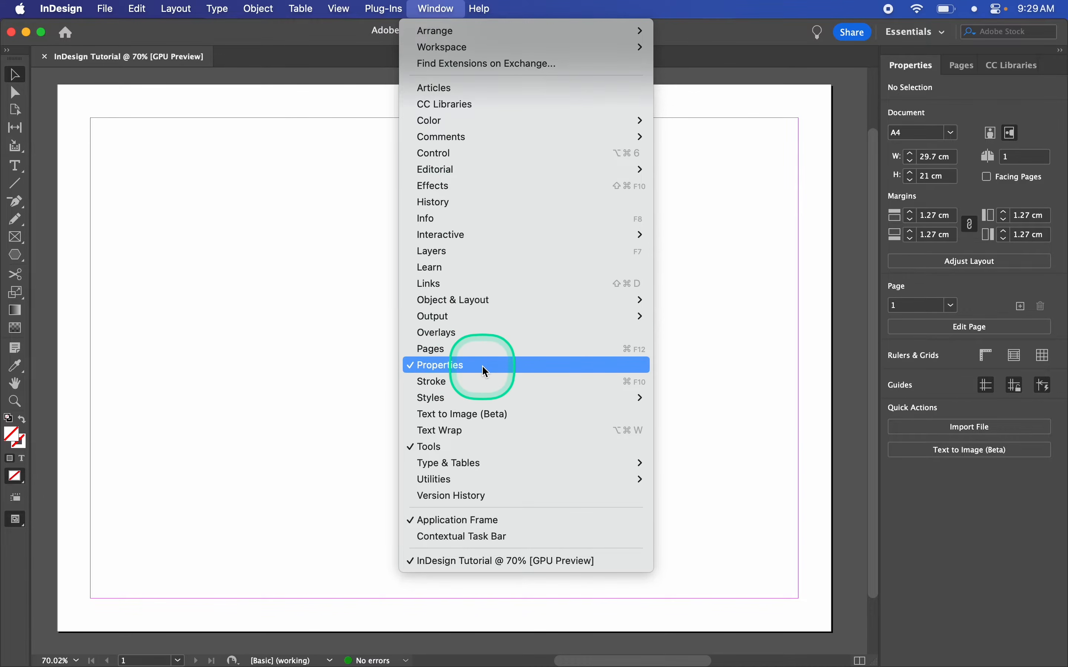
pyautogui.click(420, 7)
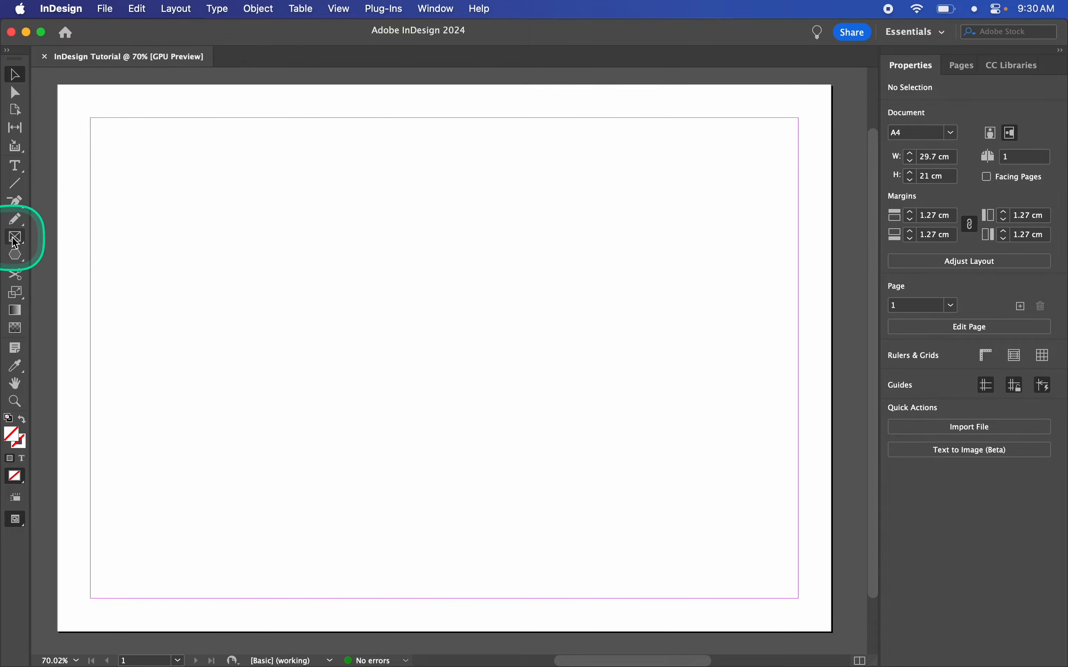
# Draw a square of about 9.25 cm with the Rectangle tool, slightly above and left of the page's centre
pyautogui.click(16, 261)
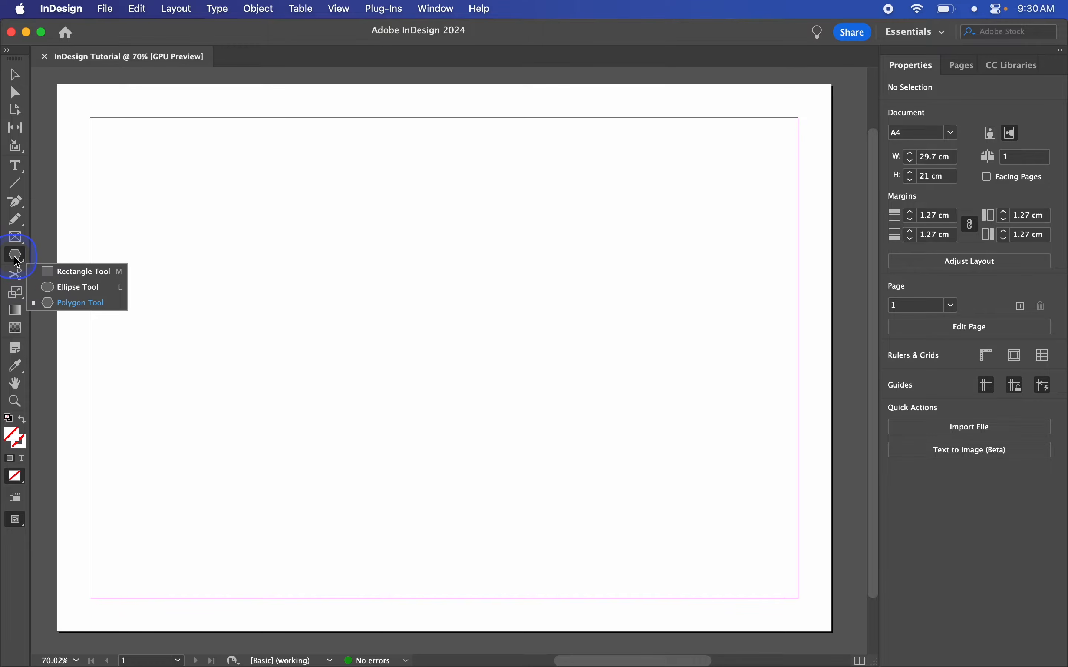
pyautogui.click(64, 271)
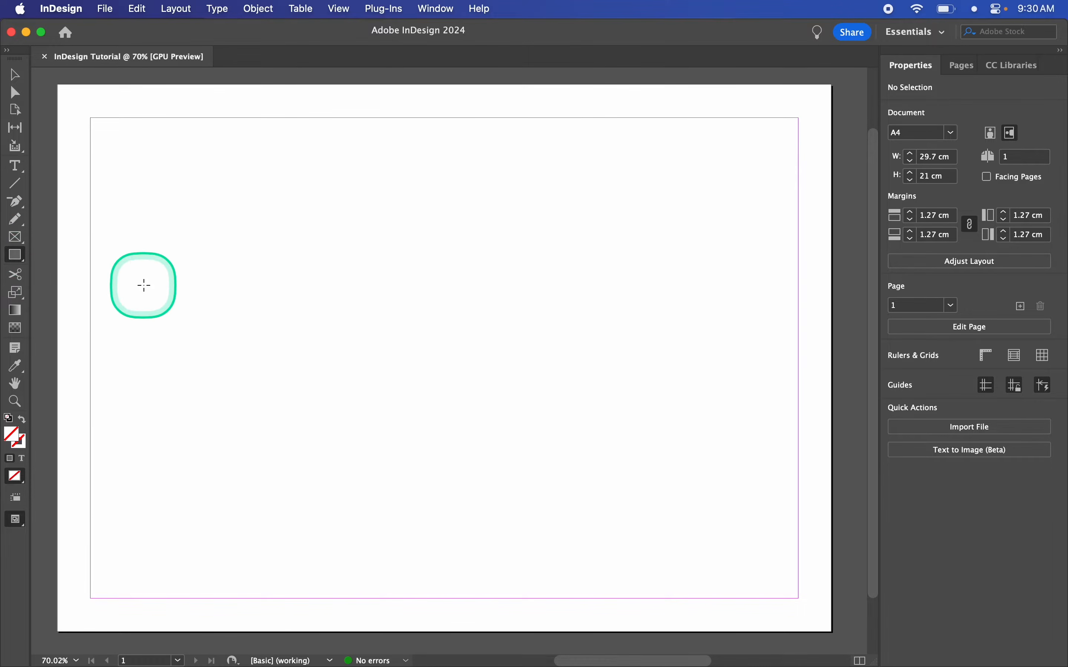
pyautogui.press('m')
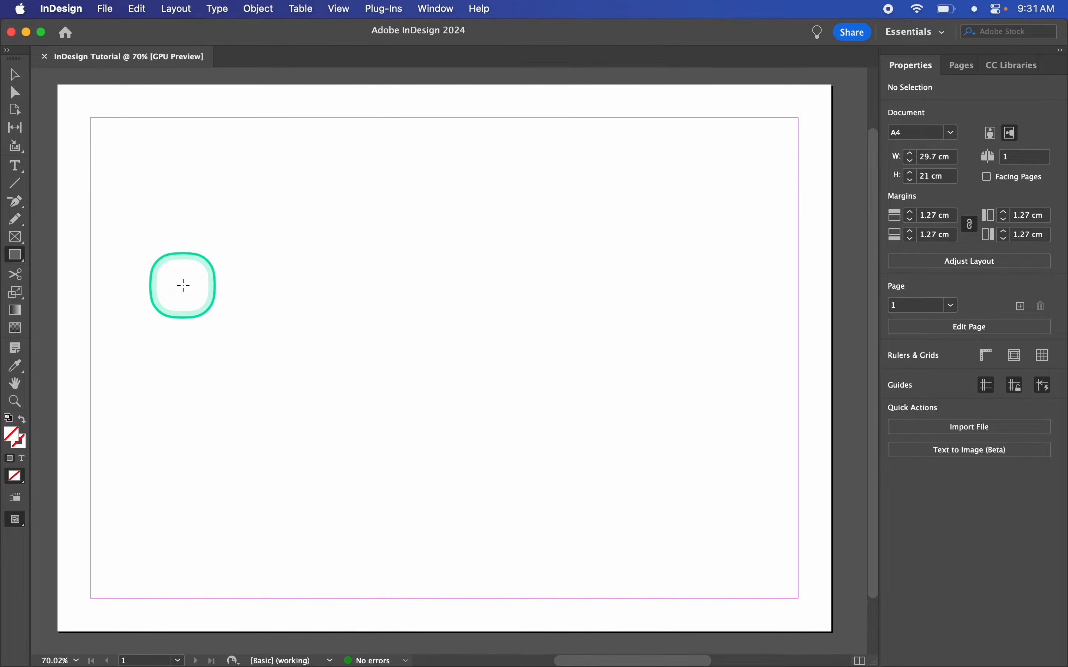
pyautogui.moveTo(260, 187)
pyautogui.mouseDown()
pyautogui.moveTo(417, 461)
pyautogui.moveTo(352, 278)
pyautogui.moveTo(496, 419)
pyautogui.moveTo(383, 276)
pyautogui.moveTo(453, 388)
pyautogui.moveTo(431, 362)
pyautogui.moveTo(494, 376)
pyautogui.moveTo(658, 462)
pyautogui.moveTo(431, 341)
pyautogui.moveTo(731, 524)
pyautogui.moveTo(478, 387)
pyautogui.moveTo(736, 520)
pyautogui.moveTo(548, 424)
pyautogui.moveTo(755, 505)
pyautogui.moveTo(598, 441)
pyautogui.moveTo(882, 584)
pyautogui.moveTo(626, 483)
pyautogui.moveTo(610, 462)
pyautogui.moveTo(705, 512)
pyautogui.moveTo(605, 439)
pyautogui.moveTo(687, 474)
pyautogui.moveTo(712, 503)
pyautogui.moveTo(636, 436)
pyautogui.moveTo(715, 522)
pyautogui.moveTo(575, 385)
pyautogui.moveTo(660, 486)
pyautogui.moveTo(591, 420)
pyautogui.moveTo(705, 499)
pyautogui.moveTo(599, 412)
pyautogui.moveTo(684, 474)
pyautogui.moveTo(598, 414)
pyautogui.moveTo(627, 444)
pyautogui.moveTo(606, 424)
pyautogui.moveTo(614, 429)
pyautogui.mouseUp()
pyautogui.press('shift')
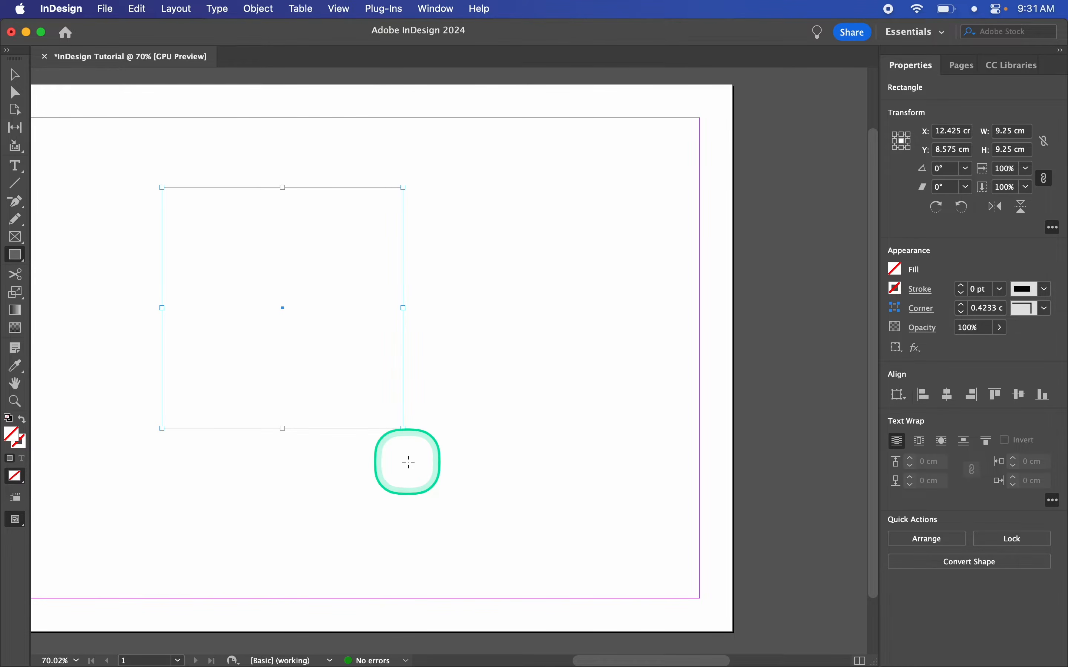
pyautogui.hscroll(-5, 408, 461)
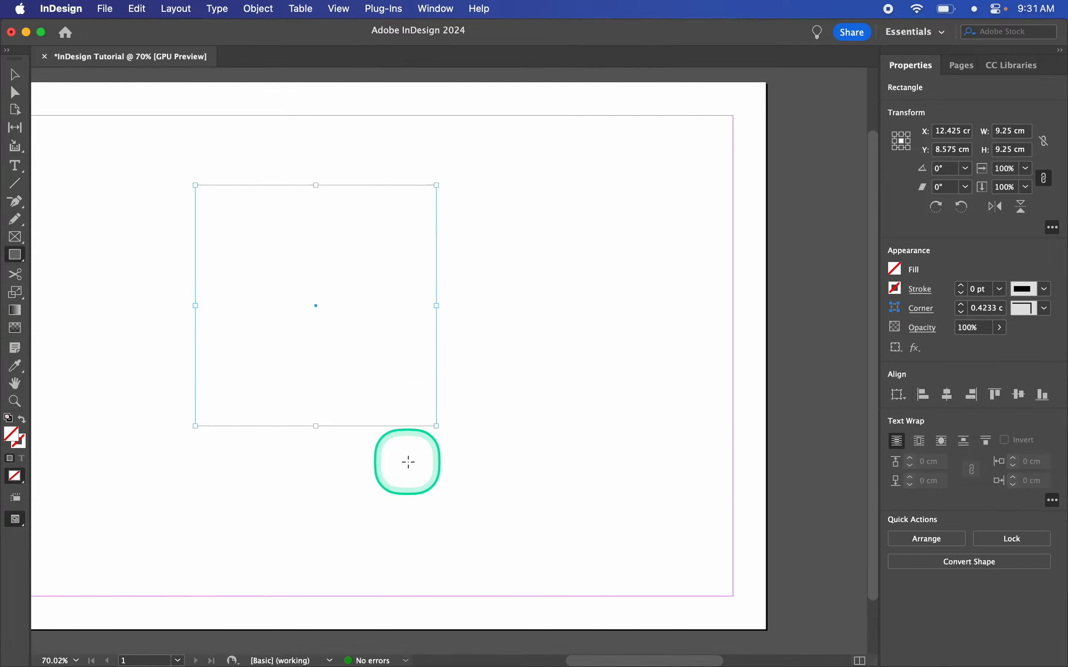
# Pan the view around the page to look over the square and the page margins
pyautogui.hscroll(-2, 409, 462)
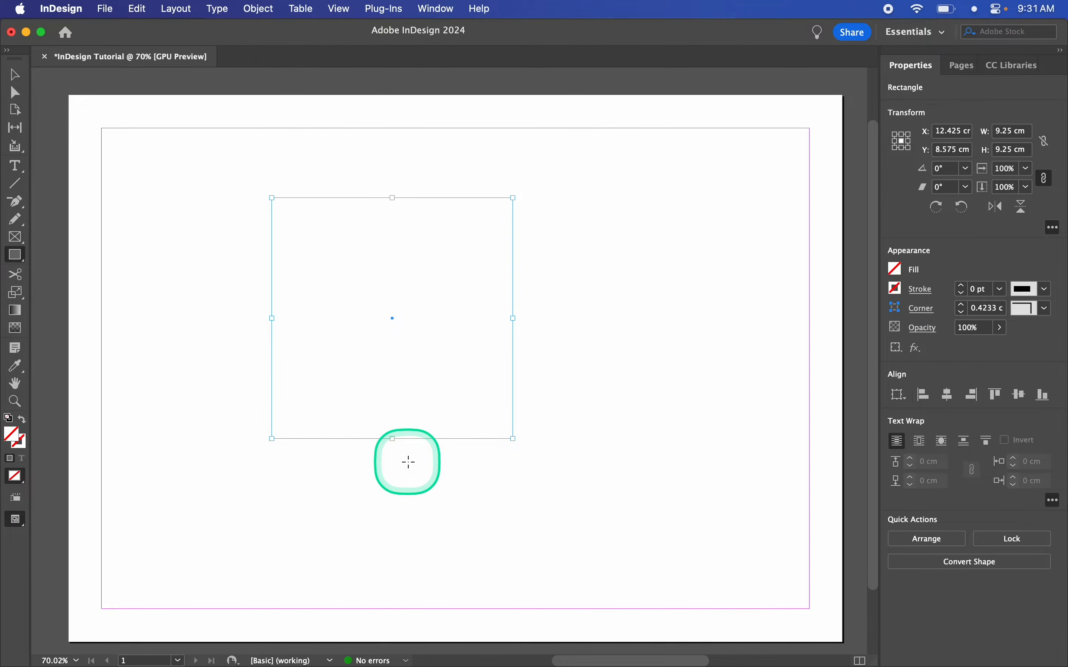
pyautogui.scroll(-1, 409, 462)
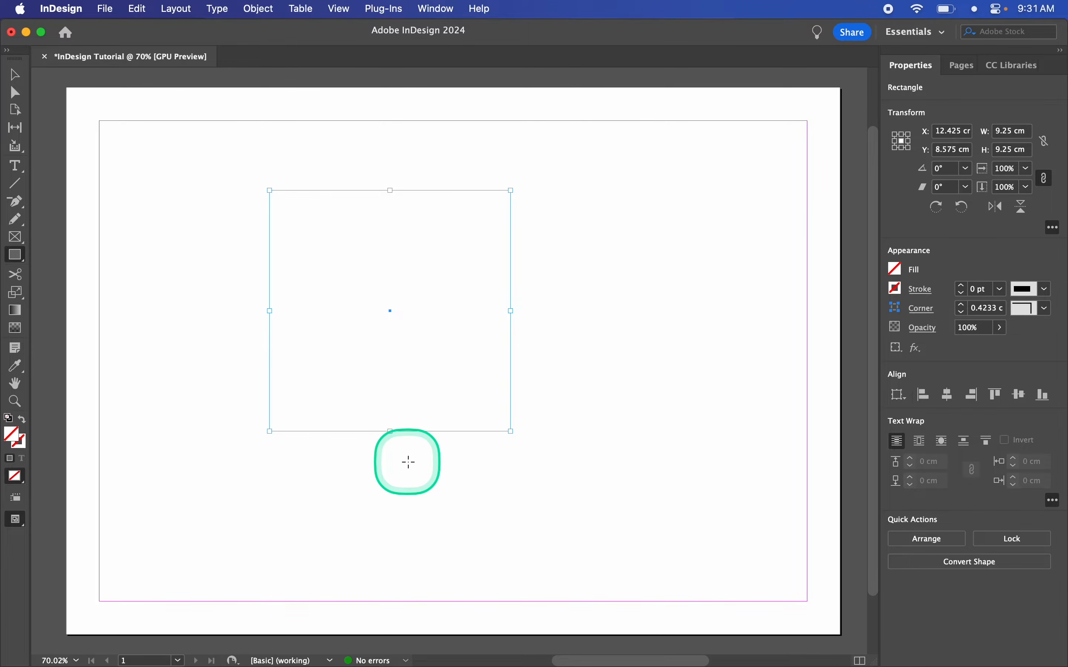
pyautogui.press('space')
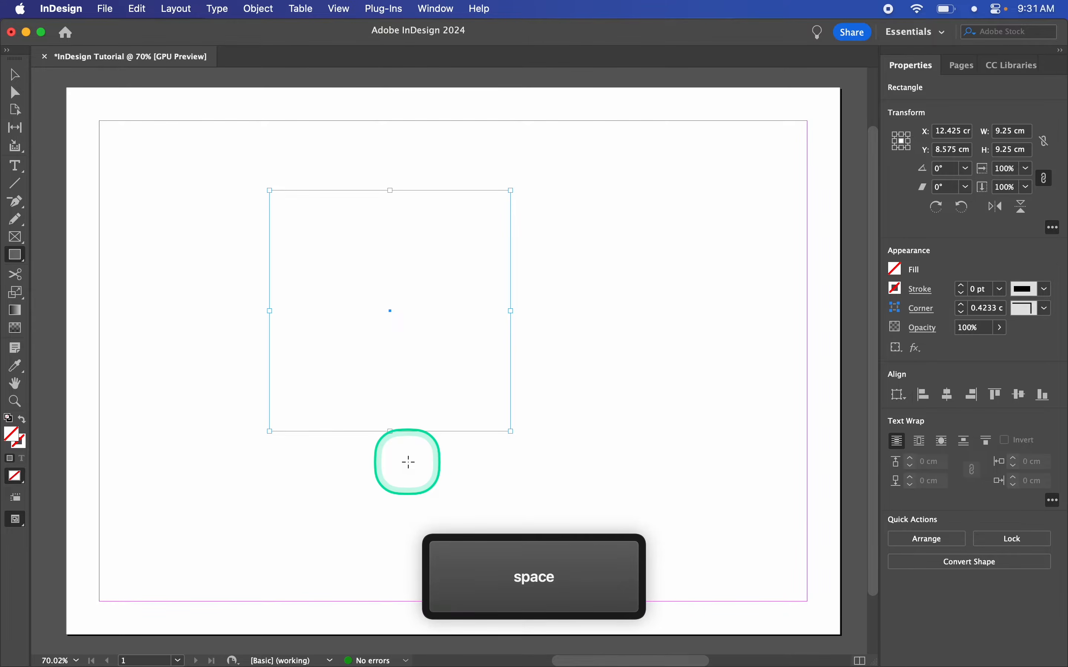
pyautogui.moveTo(397, 468); pyautogui.dragTo(408, 432)
pyautogui.moveTo(415, 497); pyautogui.dragTo(391, 467)
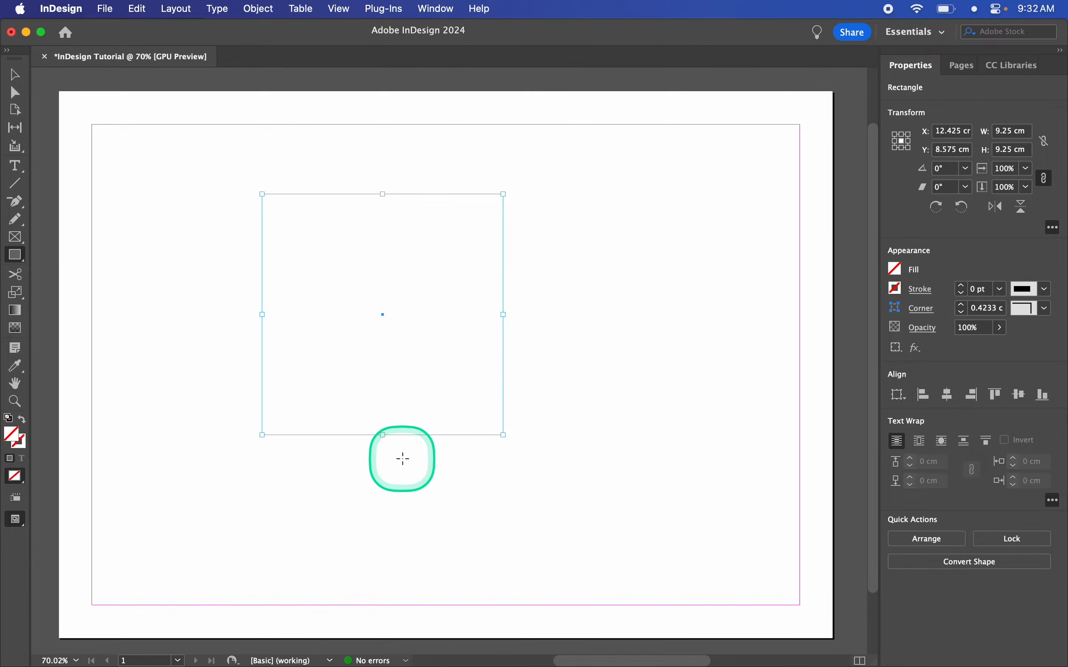
# Zoom the document out until the whole pasteboard is in view, and back in on the page with the square
pyautogui.press('alt')
pyautogui.scroll(-5, 402, 459)
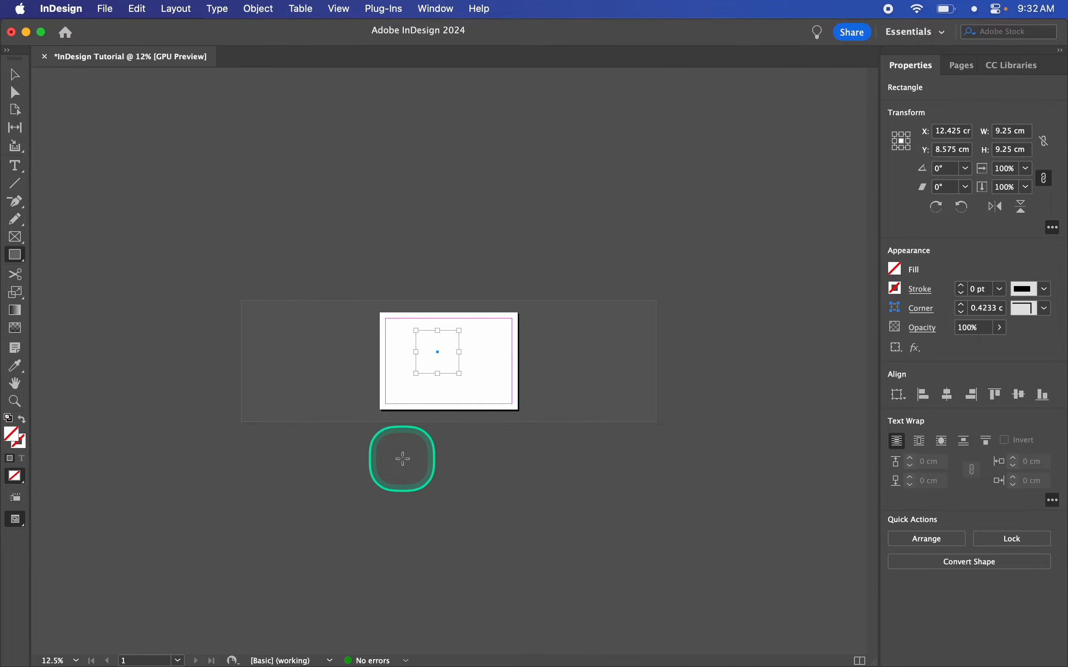
pyautogui.scroll(4, 402, 459)
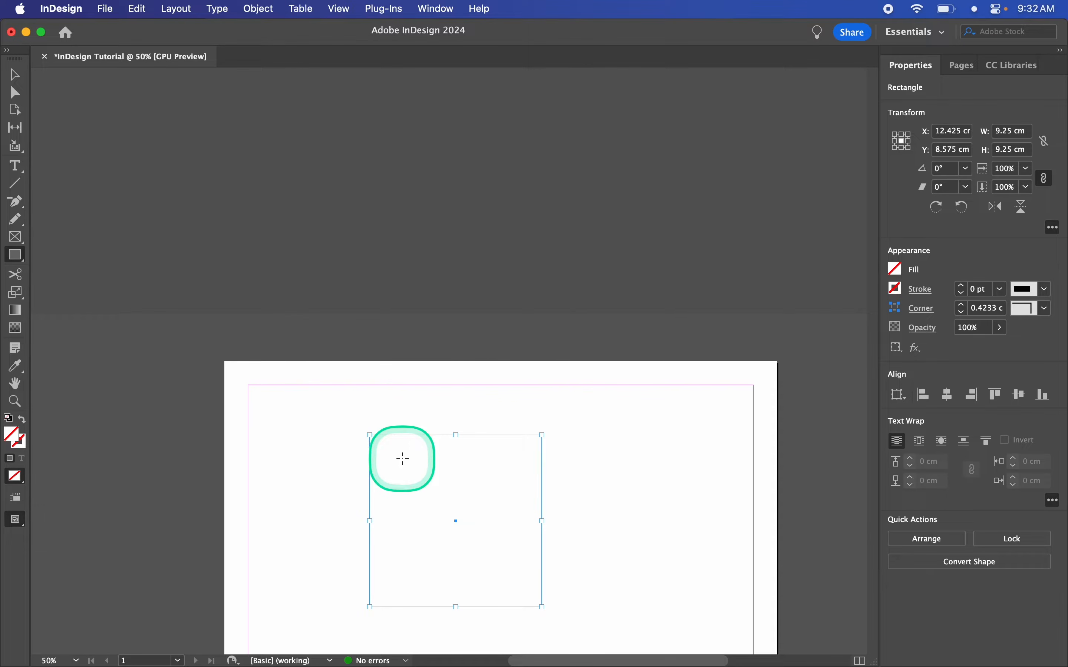
pyautogui.hscroll(3, 431, 467)
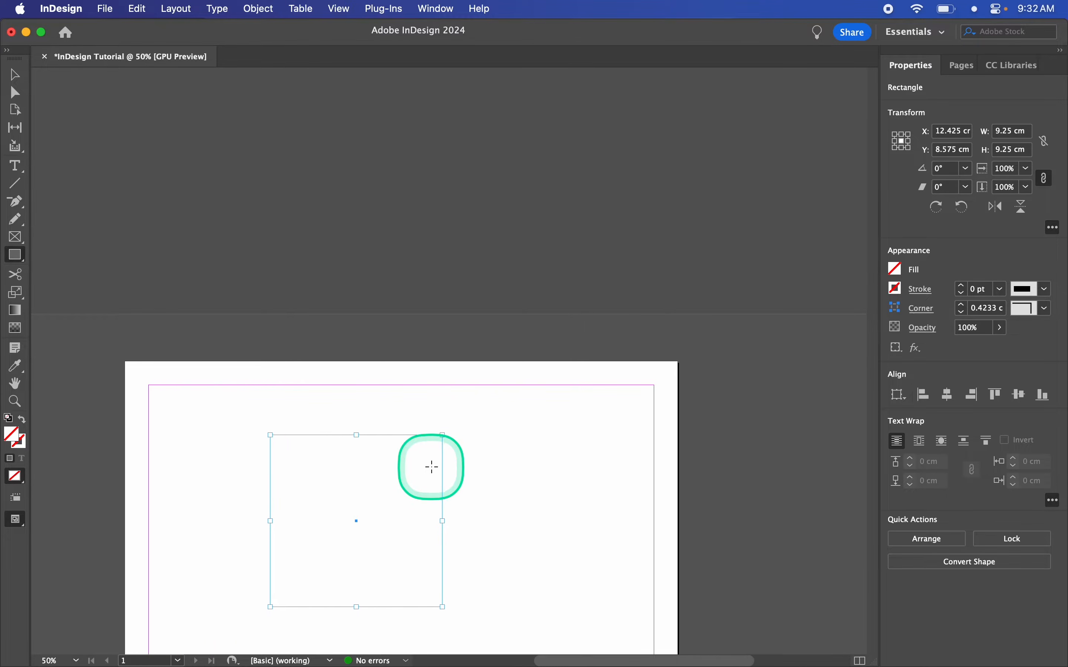
pyautogui.scroll(-2, 431, 467)
pyautogui.scroll(3, 431, 468)
pyautogui.hscroll(-2, 431, 467)
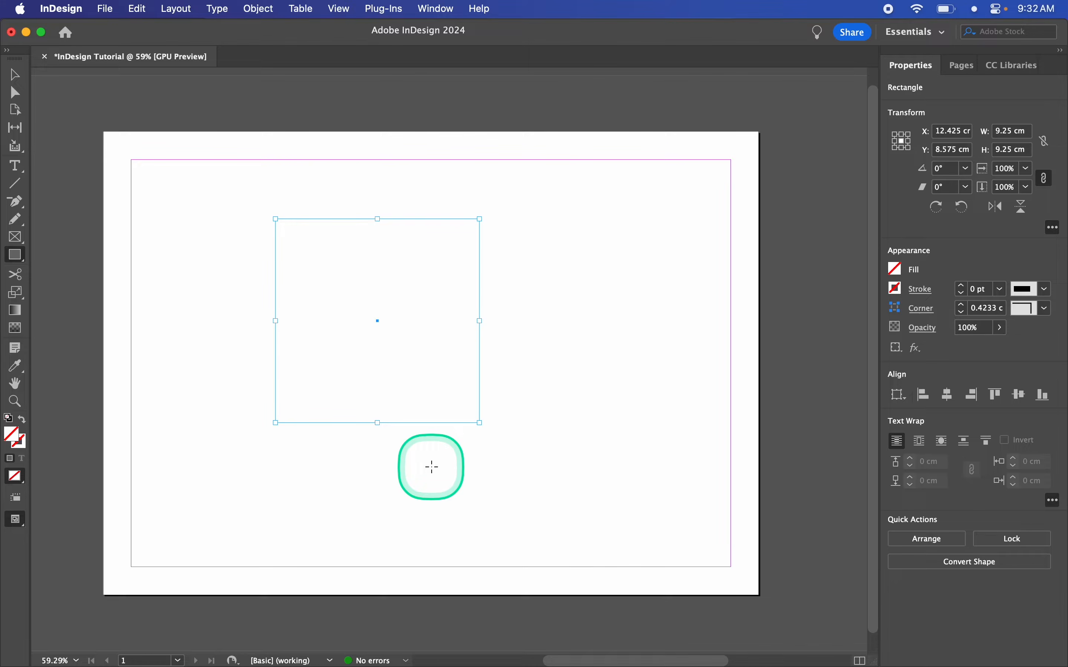
# Step the document zoom in and back out to 50%, and enlarge the page to fill the working area
pyautogui.press('super+equal')
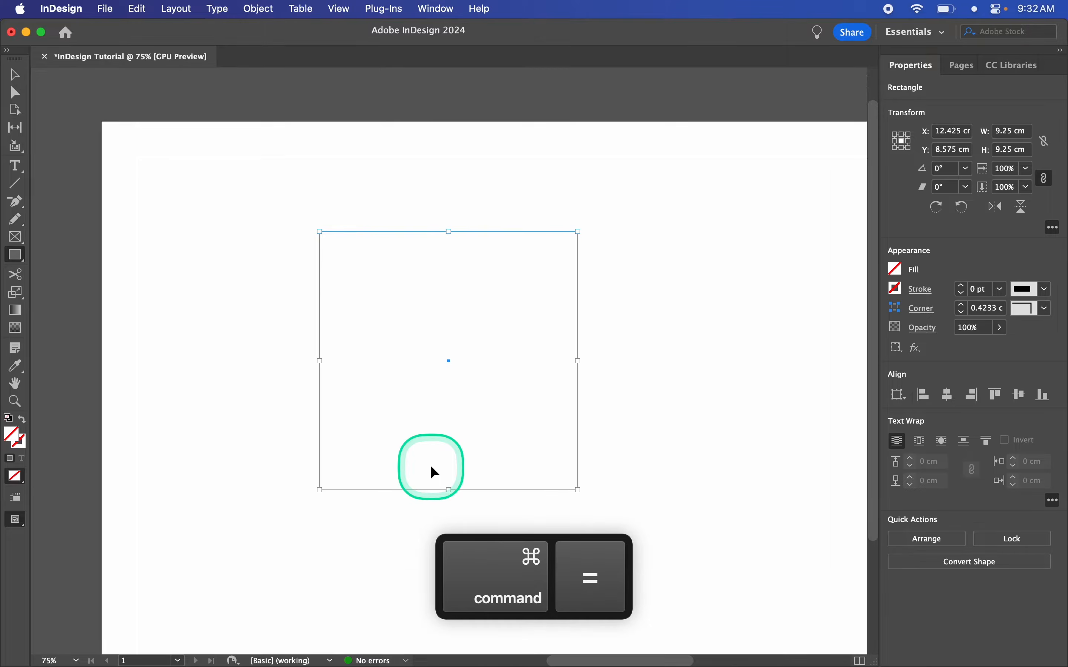
pyautogui.press('super+equal')
pyautogui.press('super+minus')
pyautogui.press('super+minus')
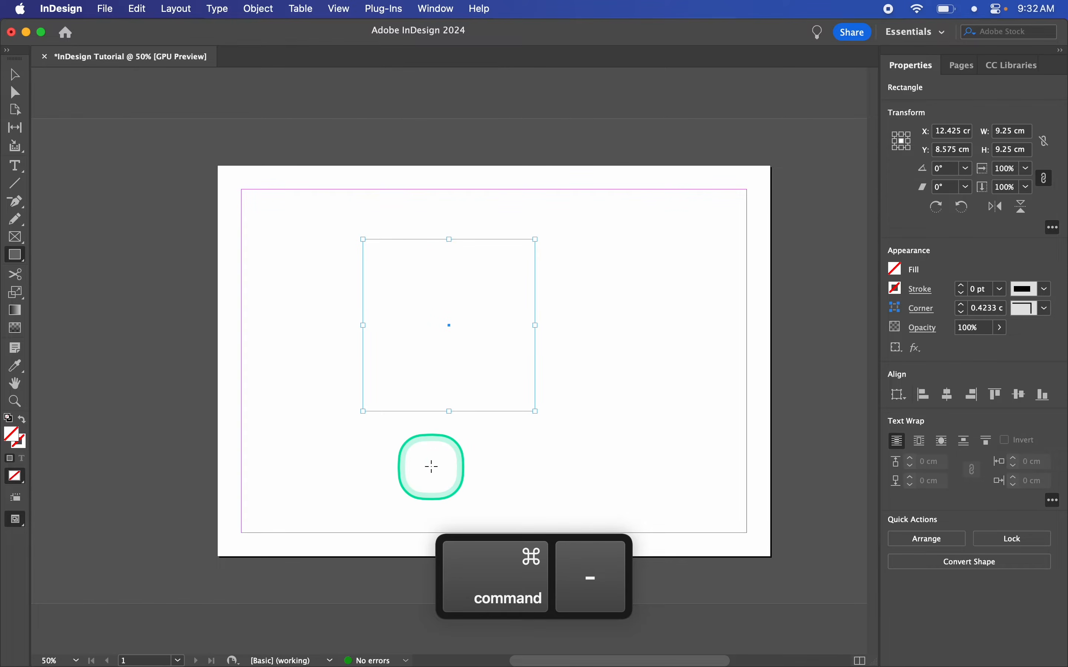
pyautogui.hscroll(3, 430, 467)
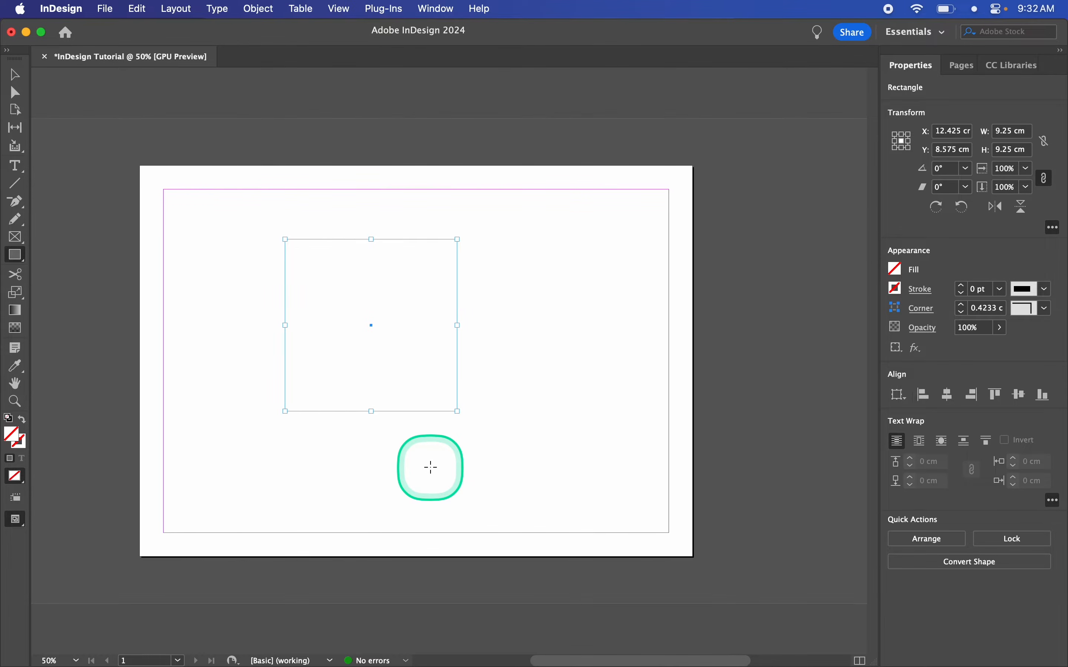
pyautogui.scroll(4, 430, 468)
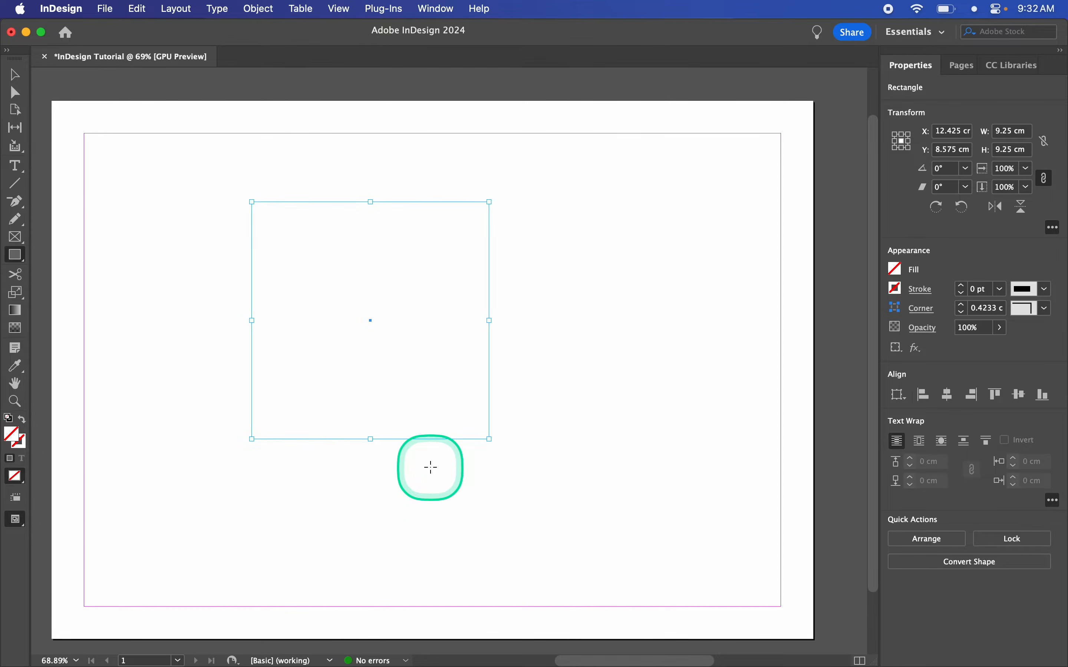
pyautogui.scroll(-1, 430, 467)
pyautogui.hscroll(-1, 430, 468)
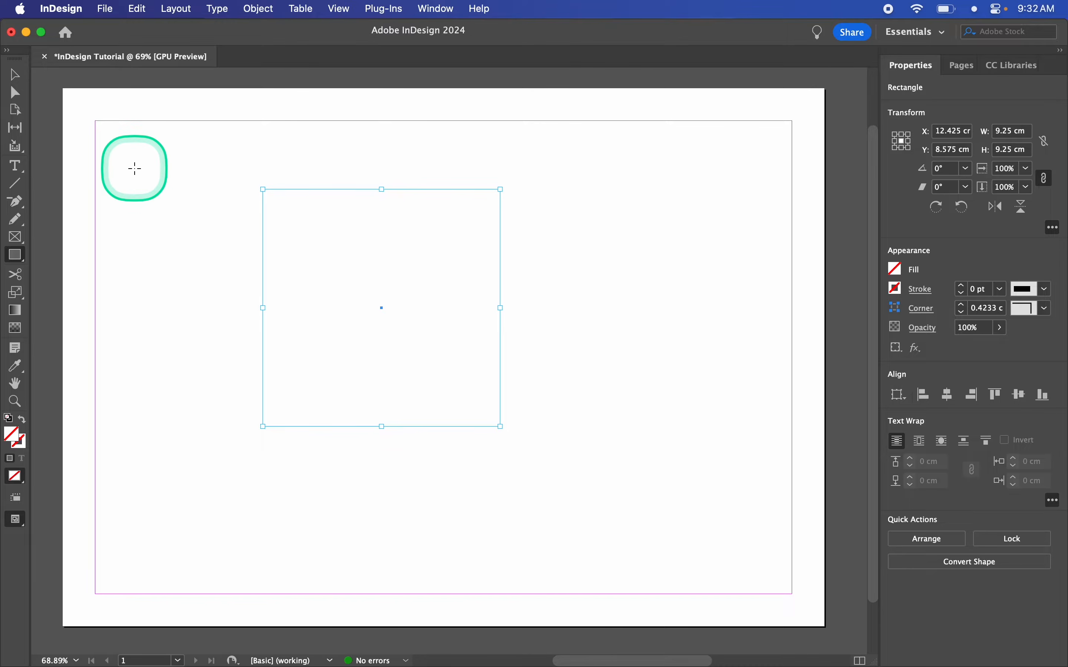
# Move the square near the page's centre, at about X 15.225 cm and Y 9.425 cm, with the Selection tool
pyautogui.click(16, 78)
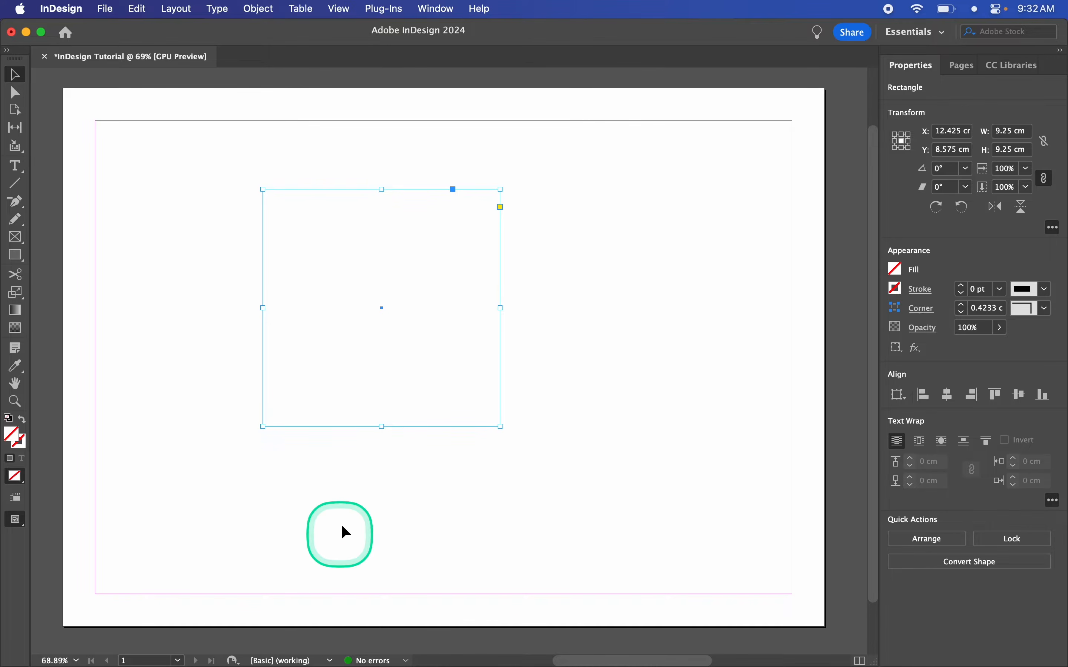
pyautogui.moveTo(500, 255); pyautogui.dragTo(569, 265)
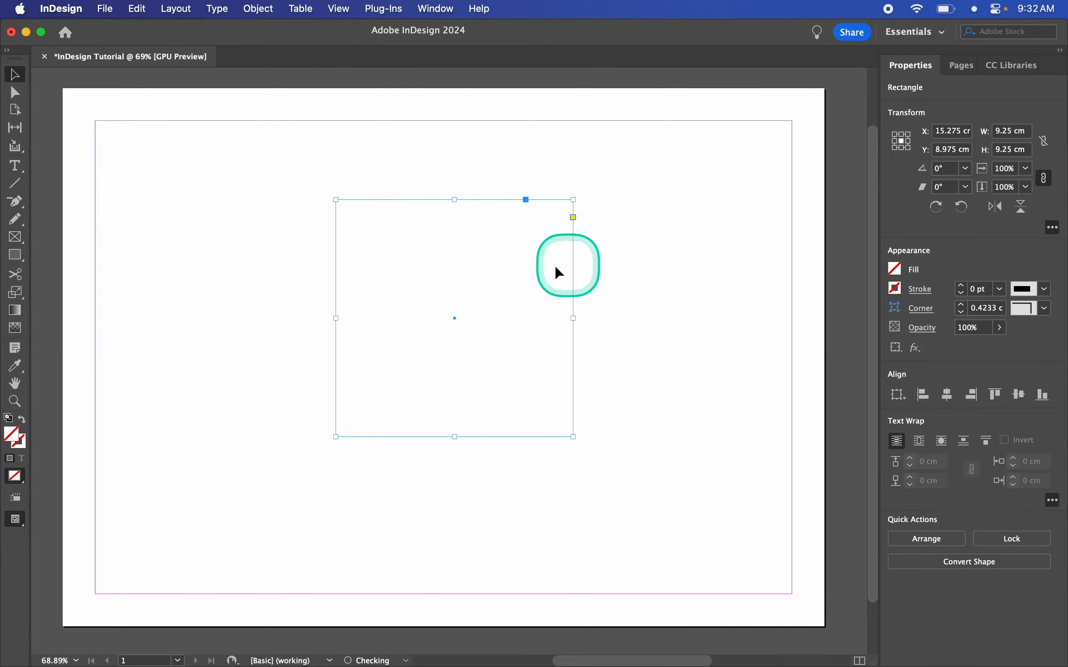
pyautogui.moveTo(541, 215); pyautogui.dragTo(391, 422)
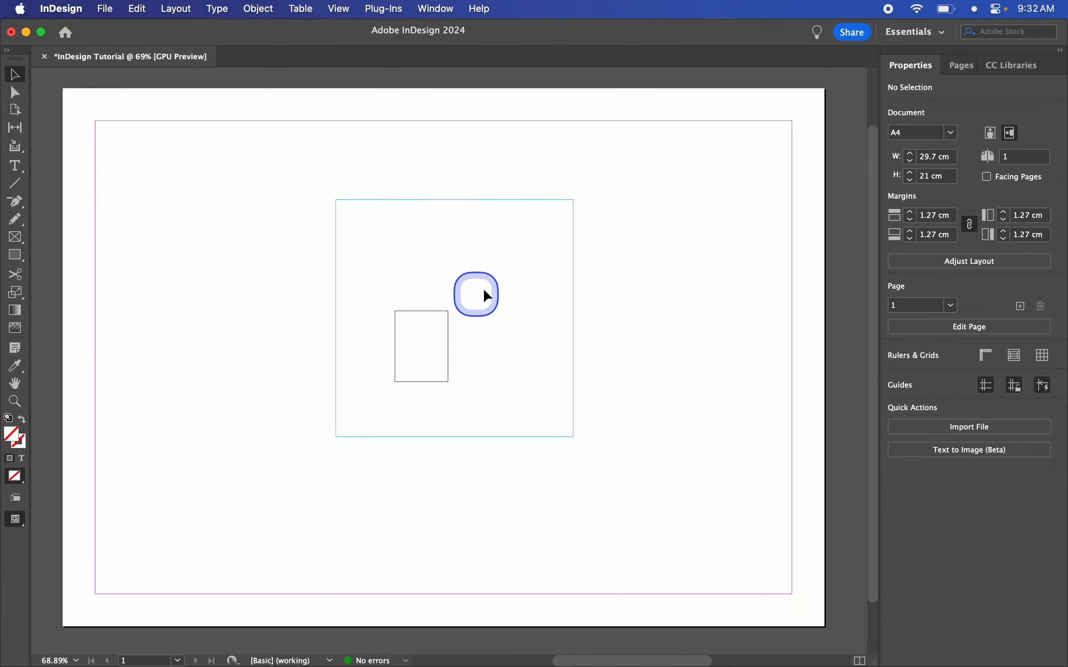
pyautogui.moveTo(573, 226)
pyautogui.mouseDown()
pyautogui.moveTo(566, 237)
pyautogui.moveTo(618, 225)
pyautogui.moveTo(572, 248)
pyautogui.moveTo(572, 238)
pyautogui.mouseUp()
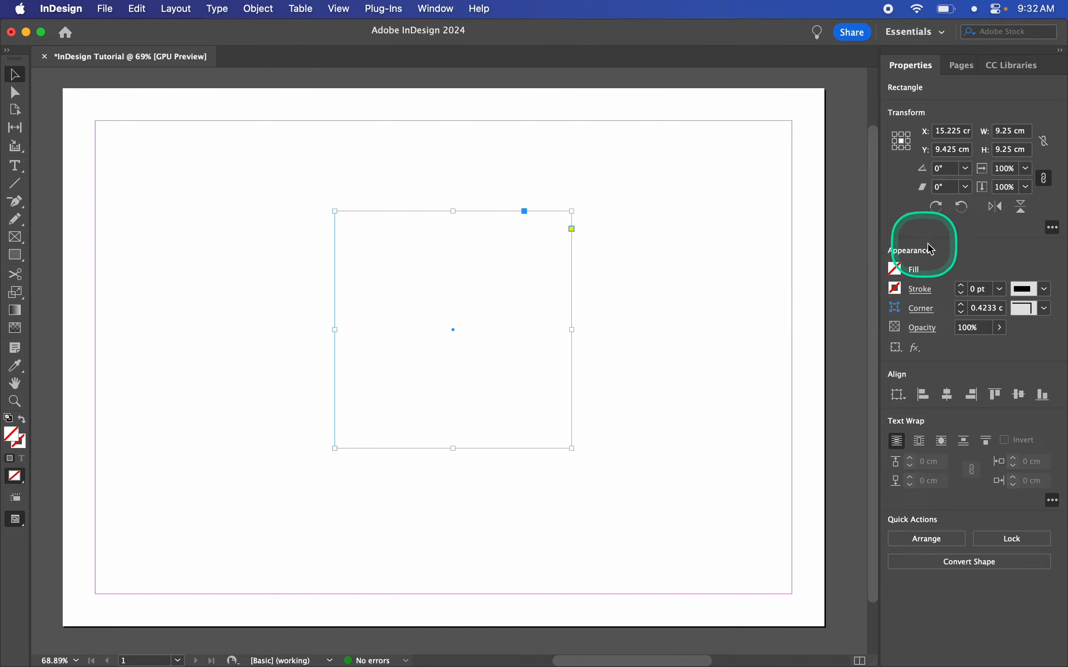
pyautogui.click(896, 269)
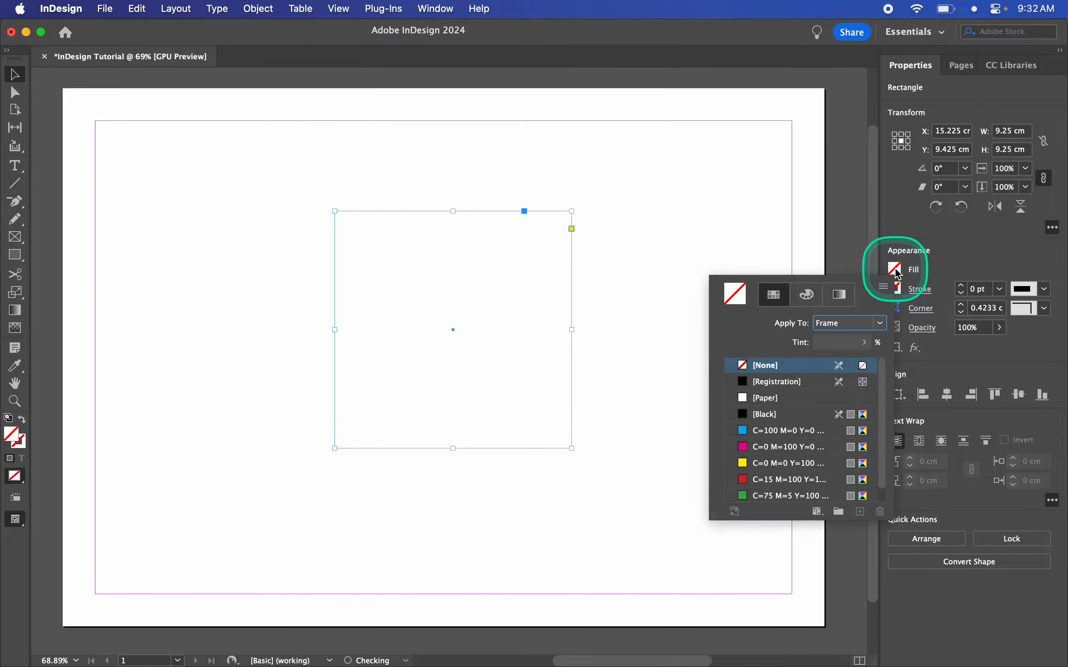
pyautogui.scroll(-1, 878, 389)
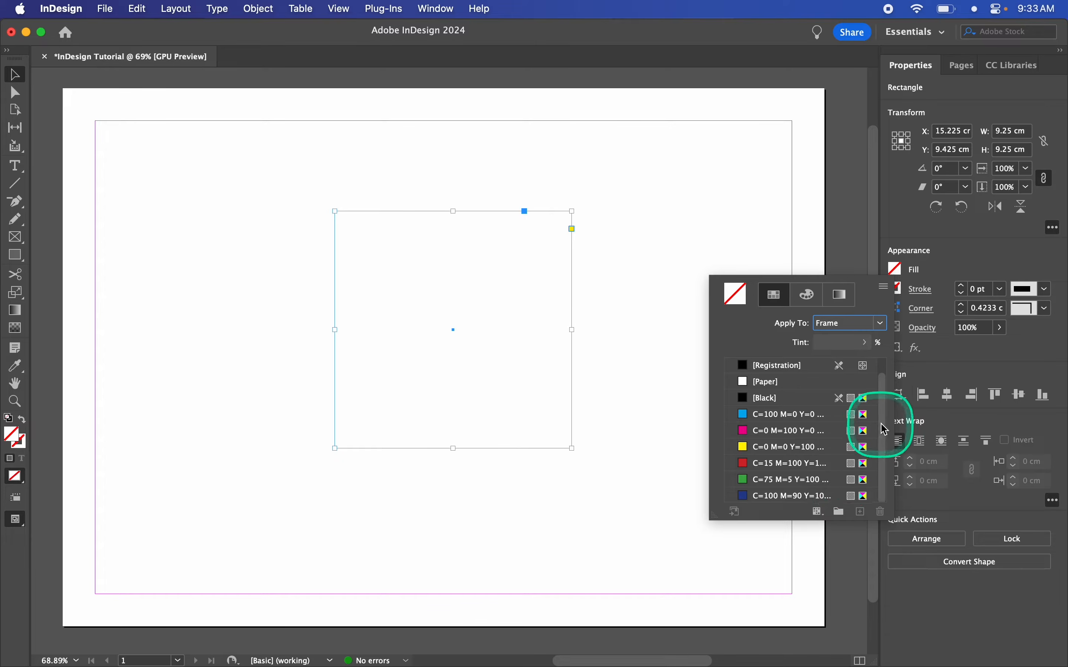
pyautogui.scroll(1, 886, 384)
pyautogui.click(897, 271)
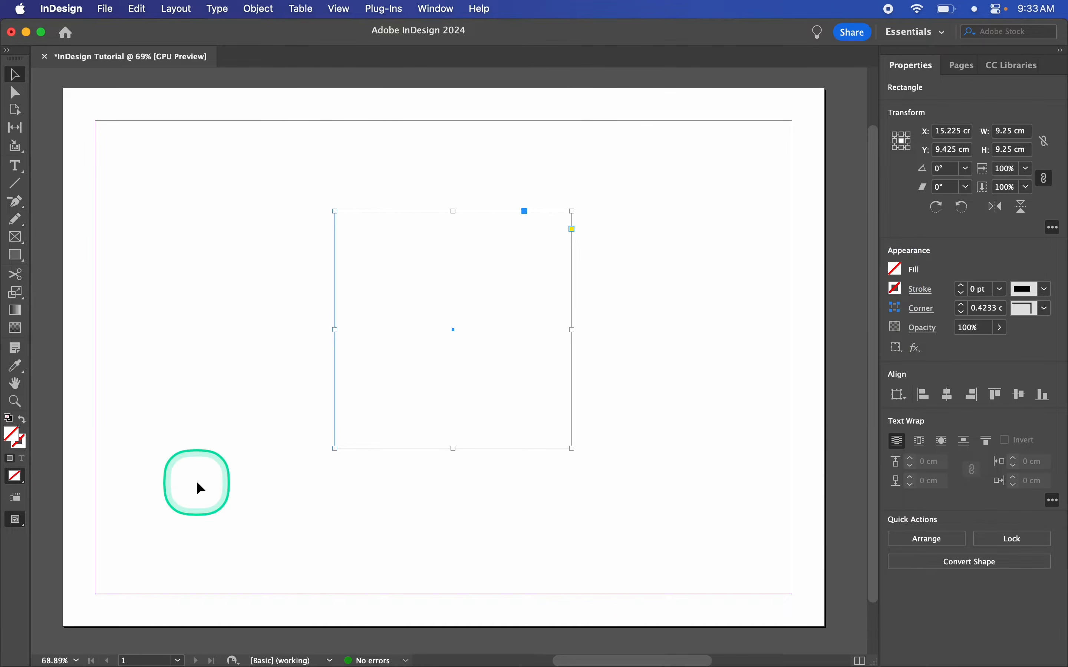
# Fill the square with light peach (#f9d9cd) using the Color Picker and nudge it to X 15.175 cm
pyautogui.doubleClick(11, 438)
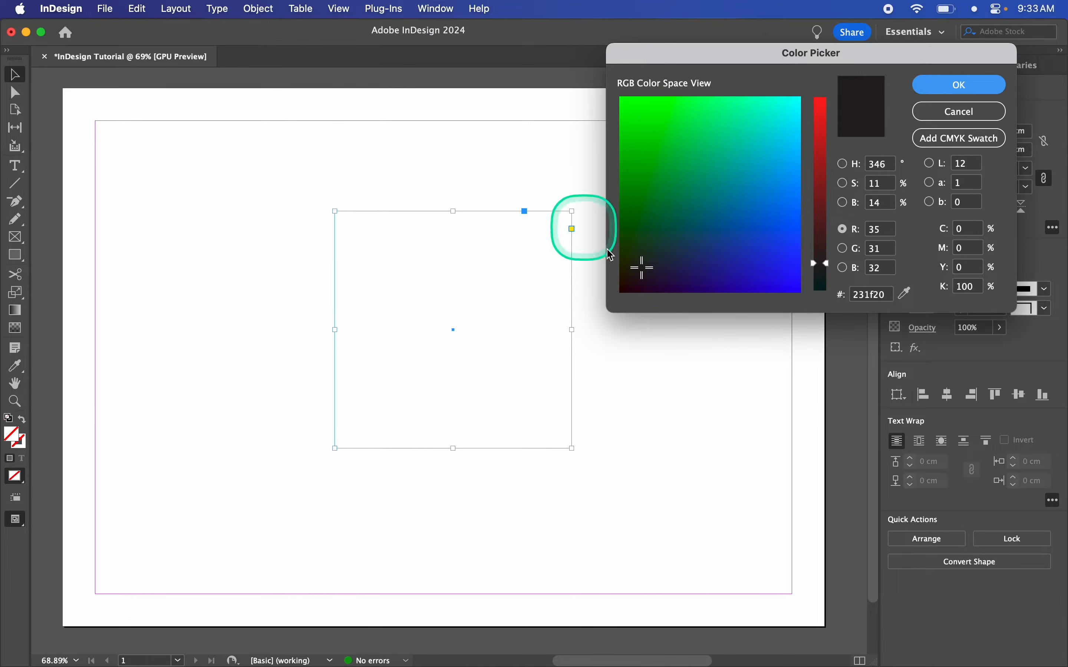
pyautogui.click(737, 154)
pyautogui.moveTo(737, 154); pyautogui.dragTo(820, 100)
pyautogui.click(926, 90)
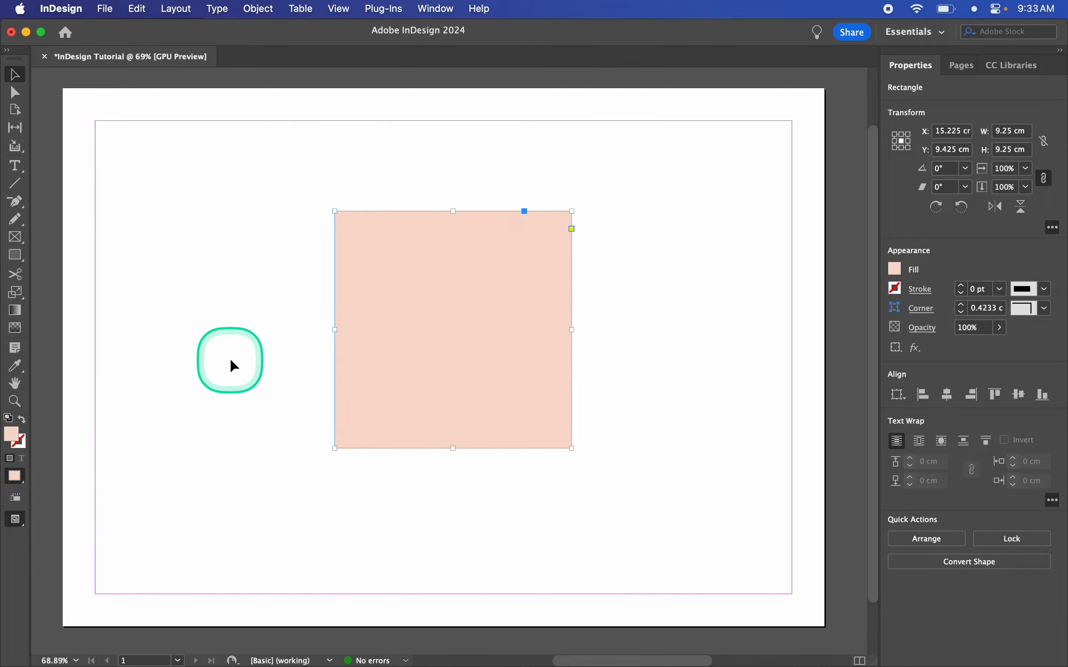
pyautogui.moveTo(490, 299); pyautogui.dragTo(488, 300)
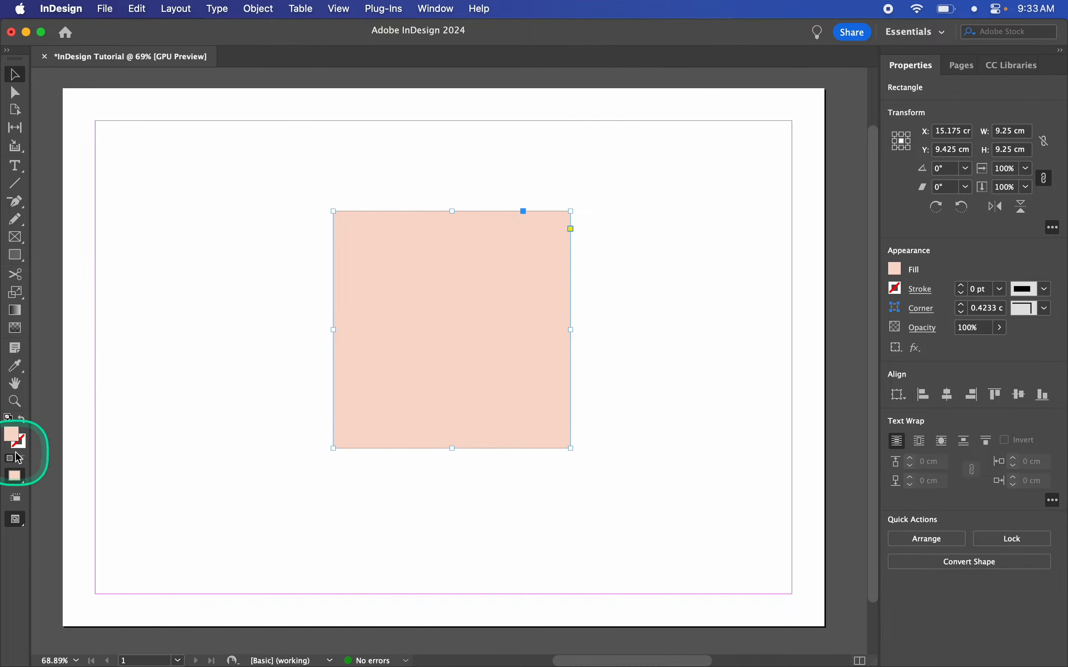
# Give the square a coral-red stroke of about #f85b4d using the Color Picker and deselect the square
pyautogui.doubleClick(23, 448)
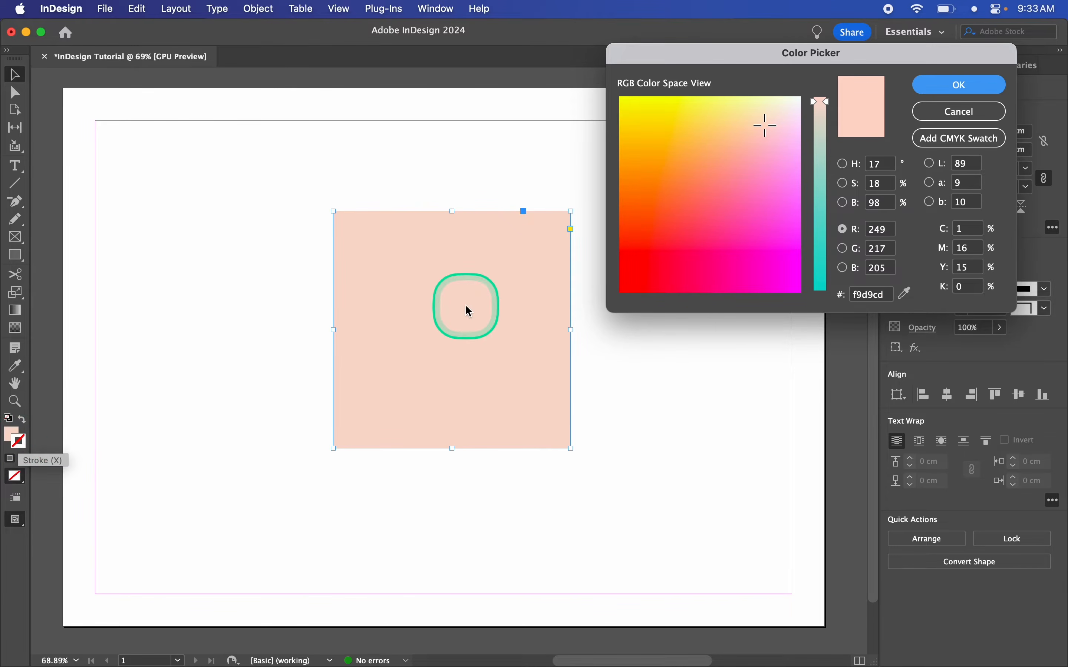
pyautogui.click(745, 172)
pyautogui.moveTo(744, 172); pyautogui.dragTo(692, 217)
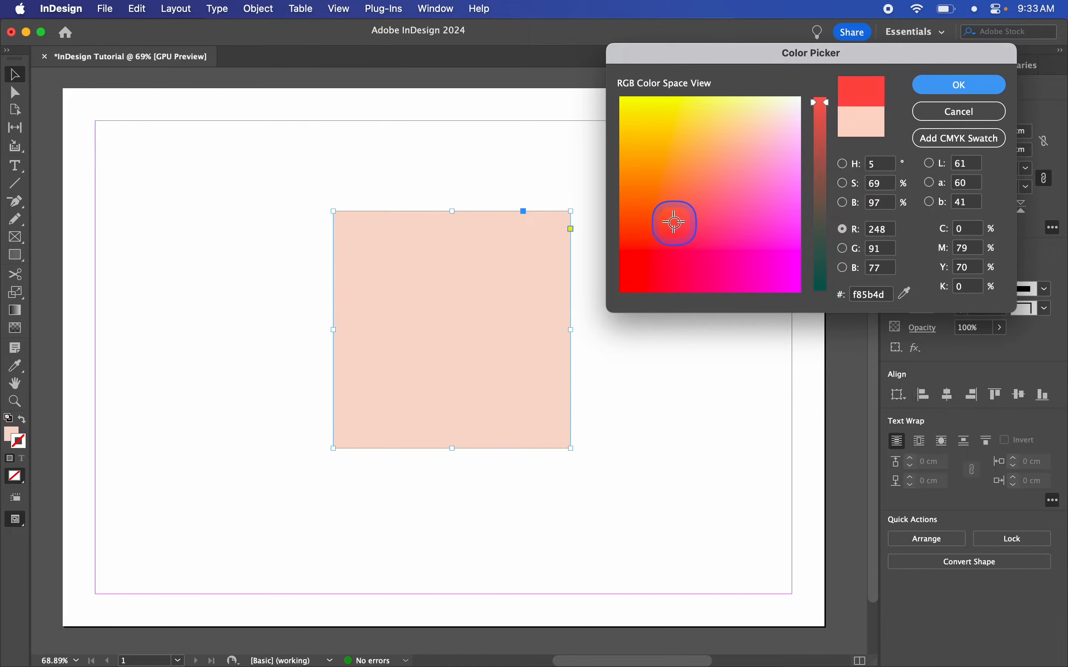
pyautogui.click(920, 86)
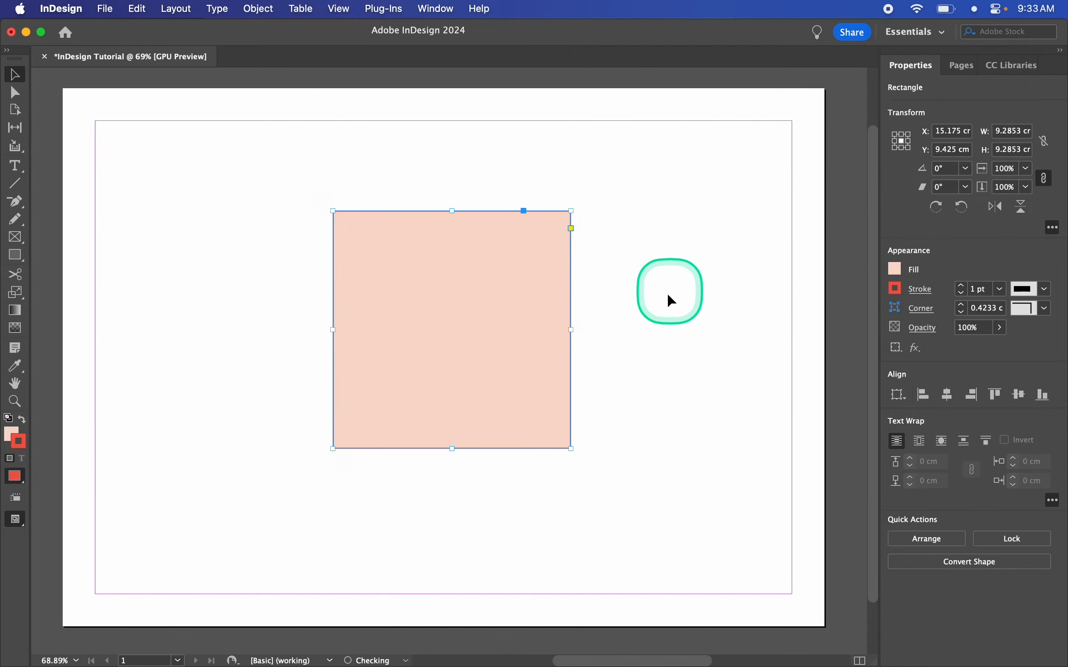
pyautogui.click(609, 355)
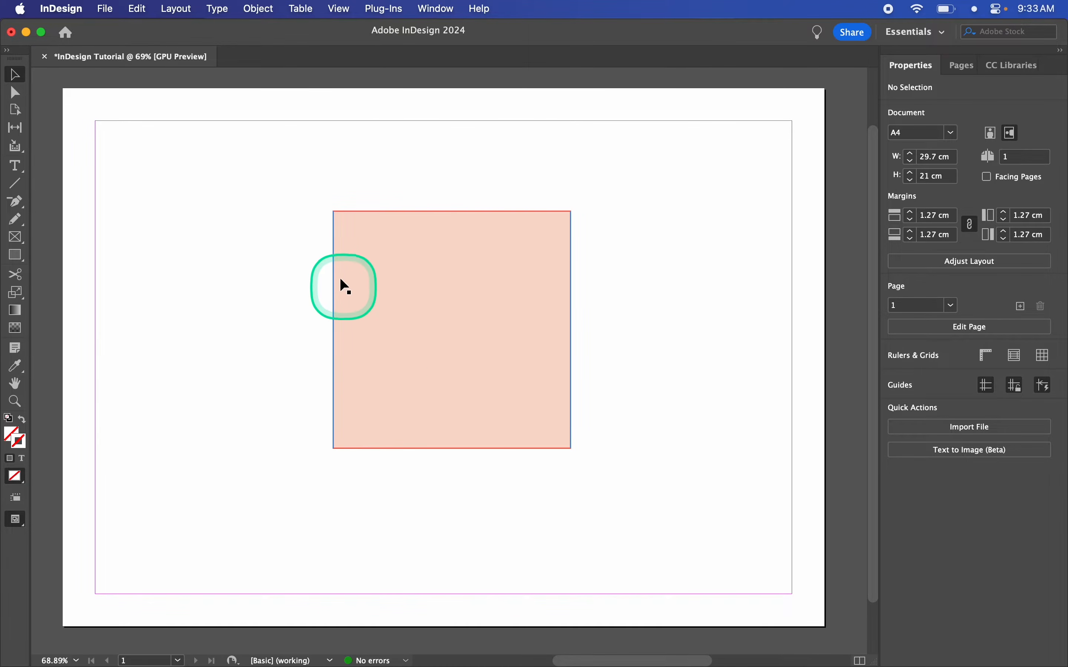
# Increase the square's stroke weight to 29 pt
pyautogui.click(435, 337)
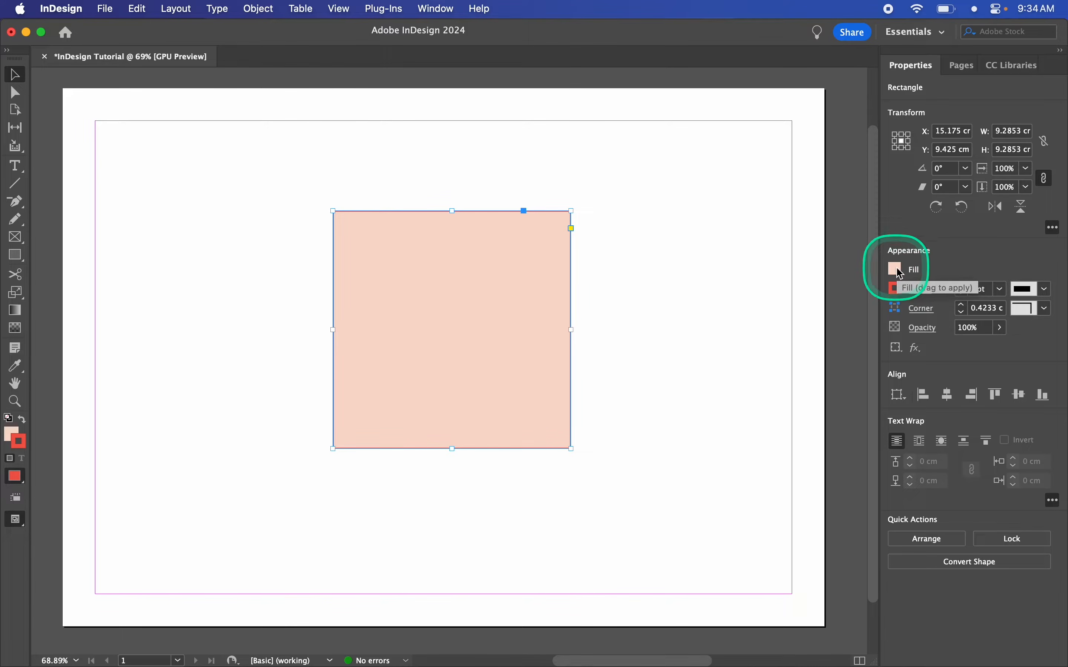
pyautogui.click(961, 286)
pyautogui.click(962, 285)
pyautogui.click(962, 285)
pyautogui.click(962, 286)
pyautogui.click(962, 286)
pyautogui.click(963, 286)
pyautogui.click(962, 285)
pyautogui.click(963, 286)
pyautogui.click(963, 286)
pyautogui.click(962, 286)
pyautogui.click(962, 286)
pyautogui.click(963, 286)
pyautogui.click(962, 286)
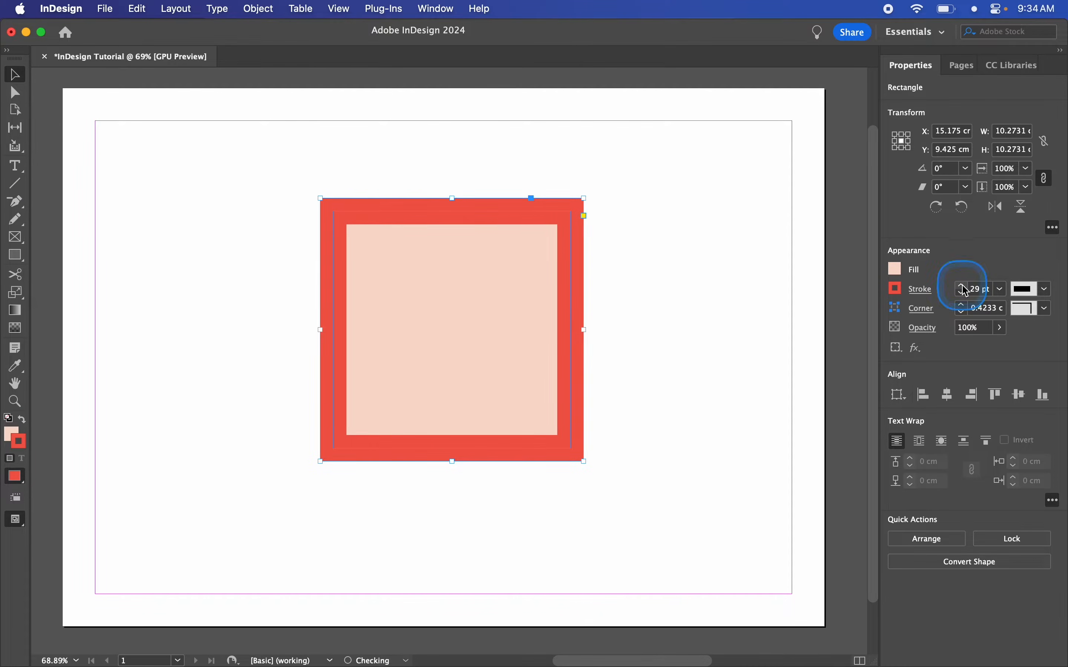
# Try the Thick - Thick, Thick - Thin and Thick - Thin - Thick stroke types on the square
pyautogui.click(1046, 289)
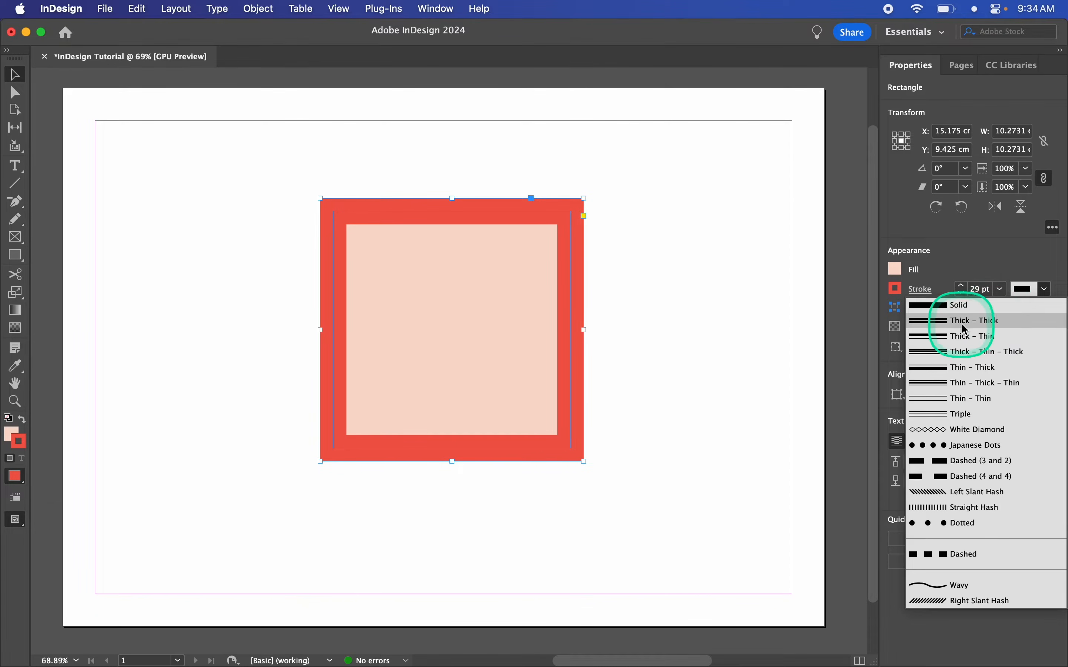
pyautogui.click(987, 322)
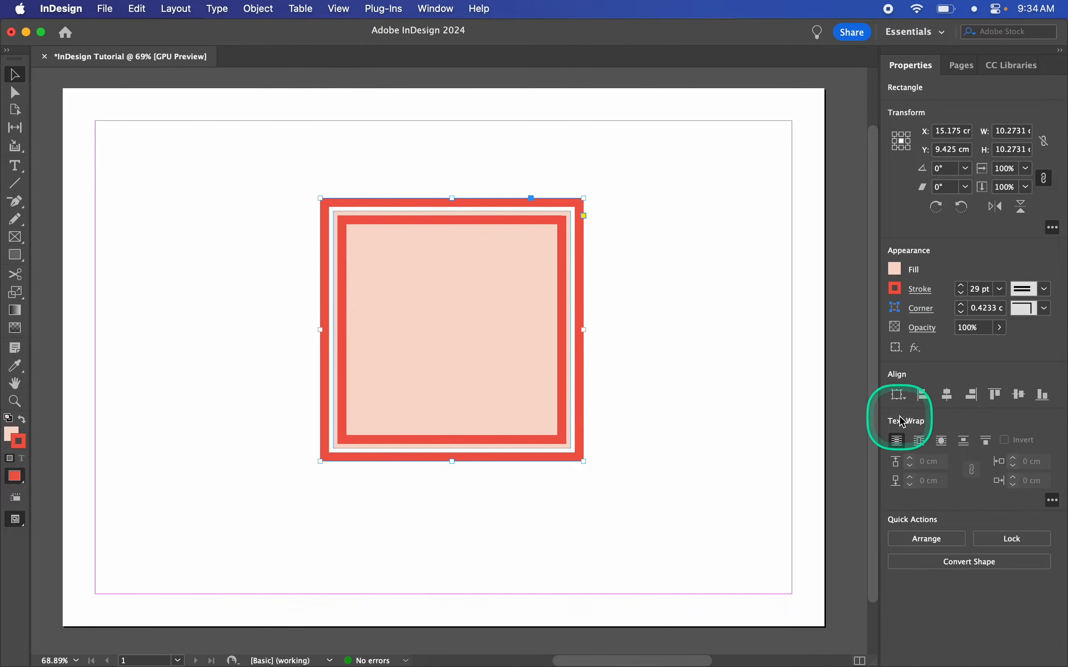
pyautogui.click(1037, 290)
pyautogui.click(988, 345)
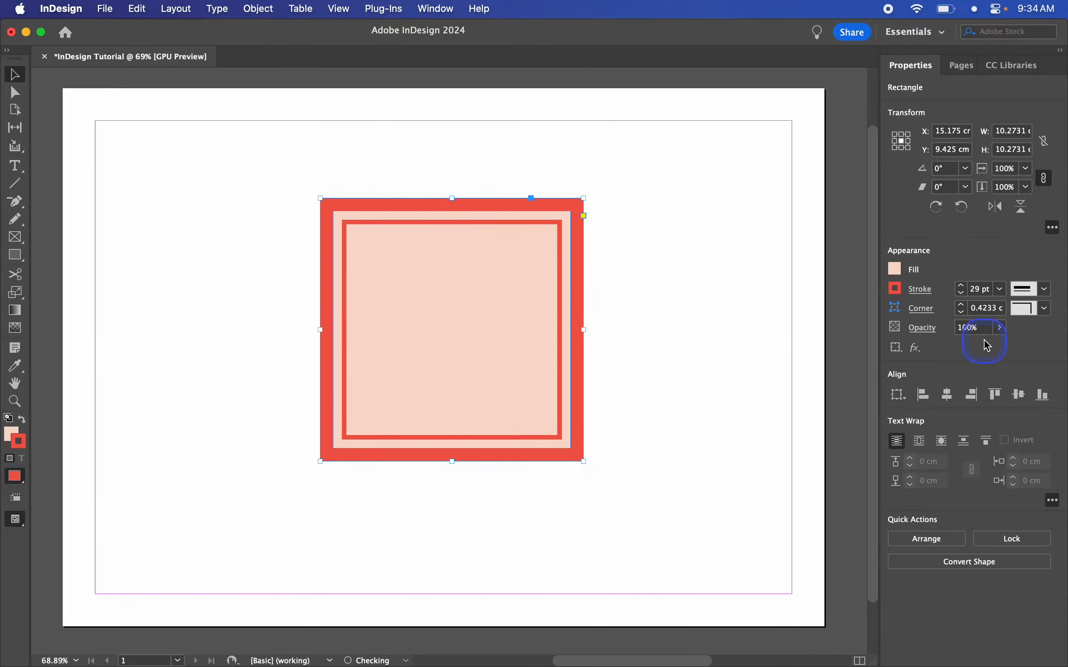
pyautogui.click(1045, 290)
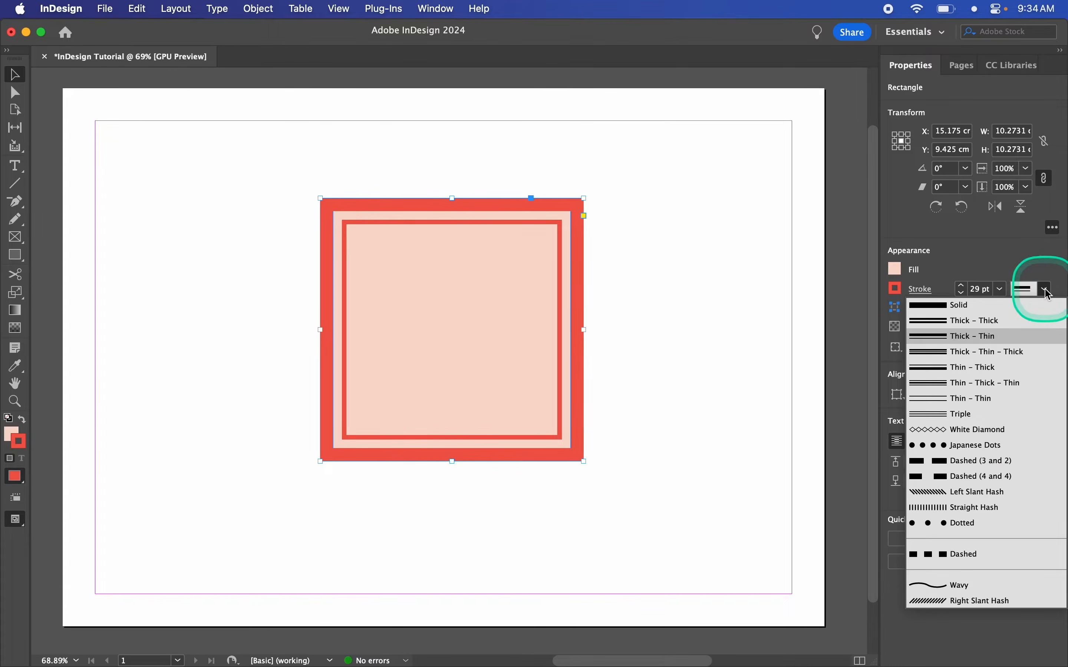
pyautogui.click(989, 353)
# Set the square's stroke type to Japanese Dots
pyautogui.click(1045, 290)
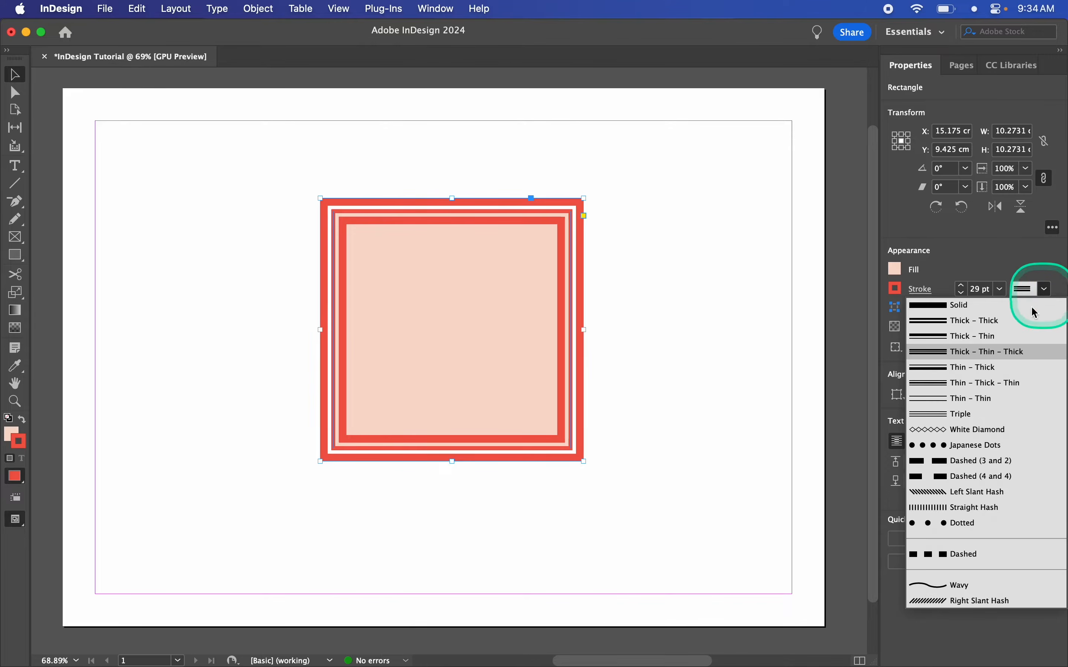
pyautogui.click(941, 444)
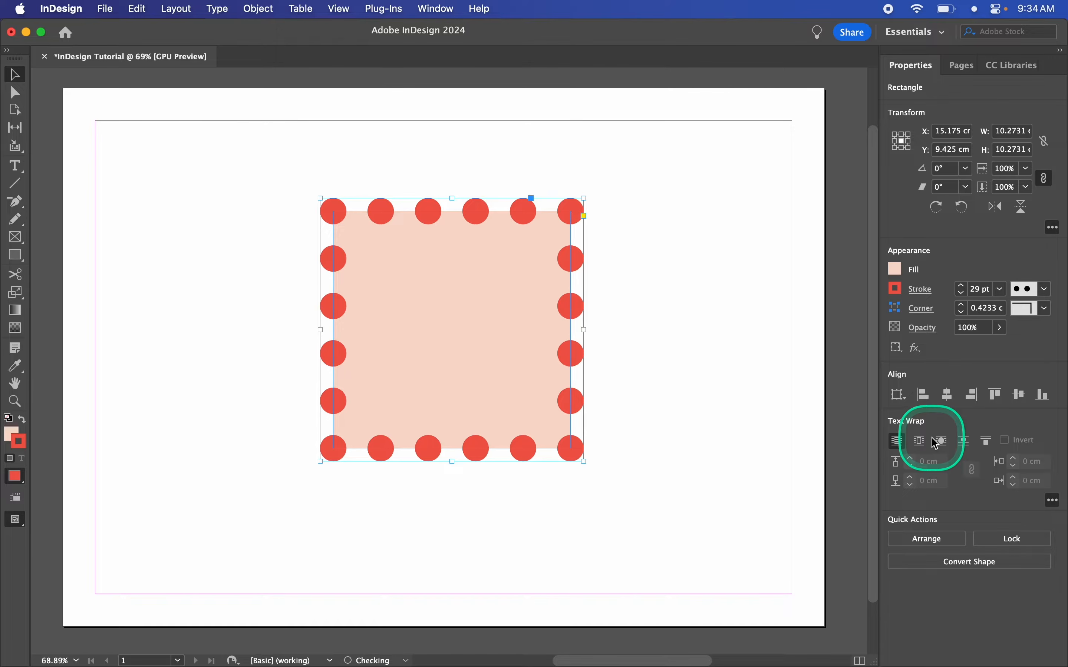
# Set the square's stroke type to Solid and give the stroke a round join
pyautogui.click(1045, 289)
pyautogui.click(991, 304)
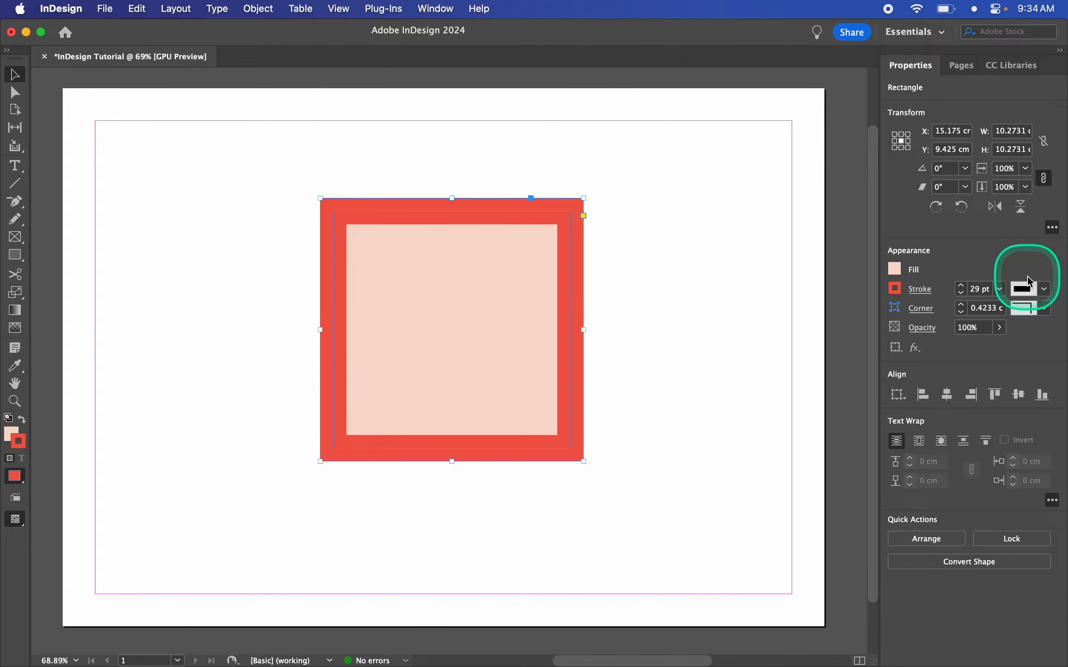
pyautogui.click(922, 290)
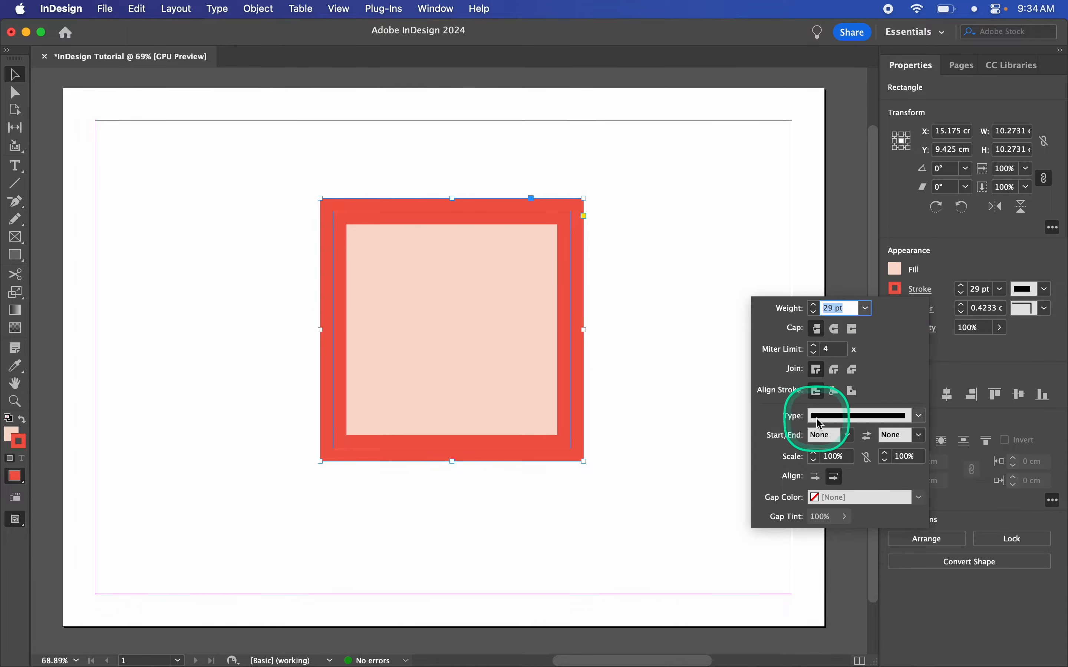
pyautogui.click(922, 416)
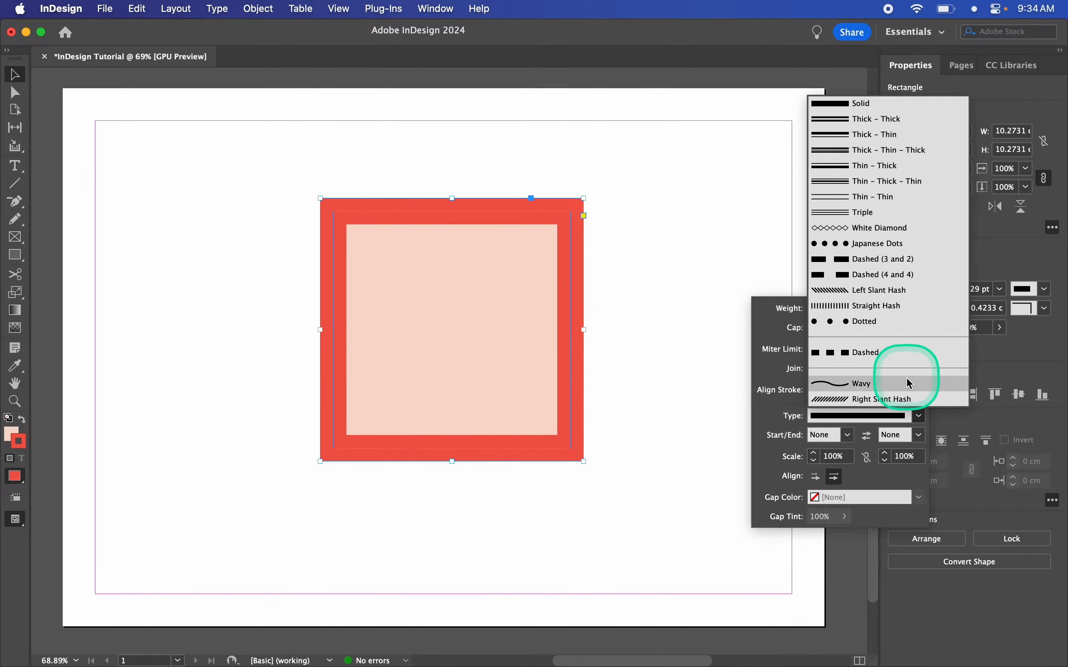
pyautogui.click(922, 416)
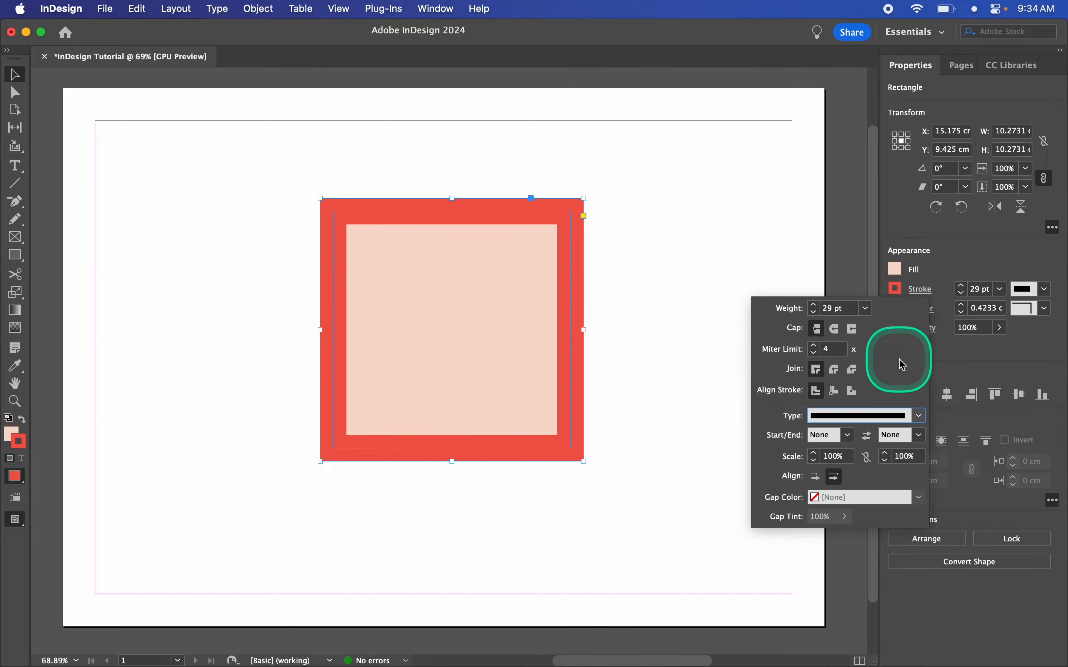
pyautogui.click(835, 370)
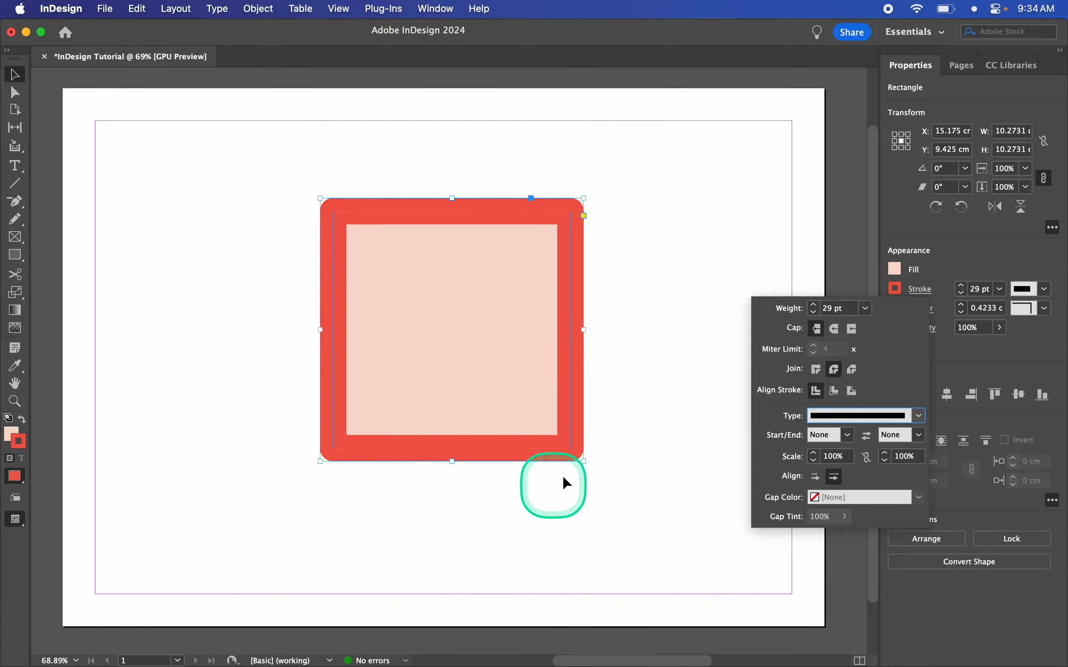
# Try aligning the square's stroke to the inside and the outside, then return it to centre alignment
pyautogui.click(835, 391)
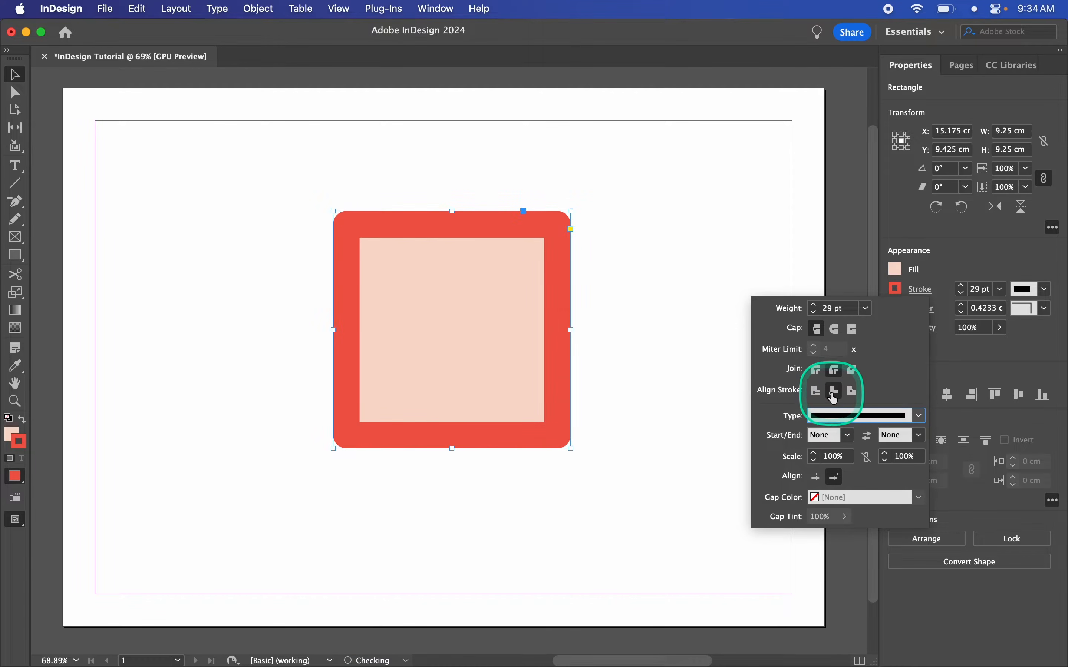
pyautogui.click(853, 391)
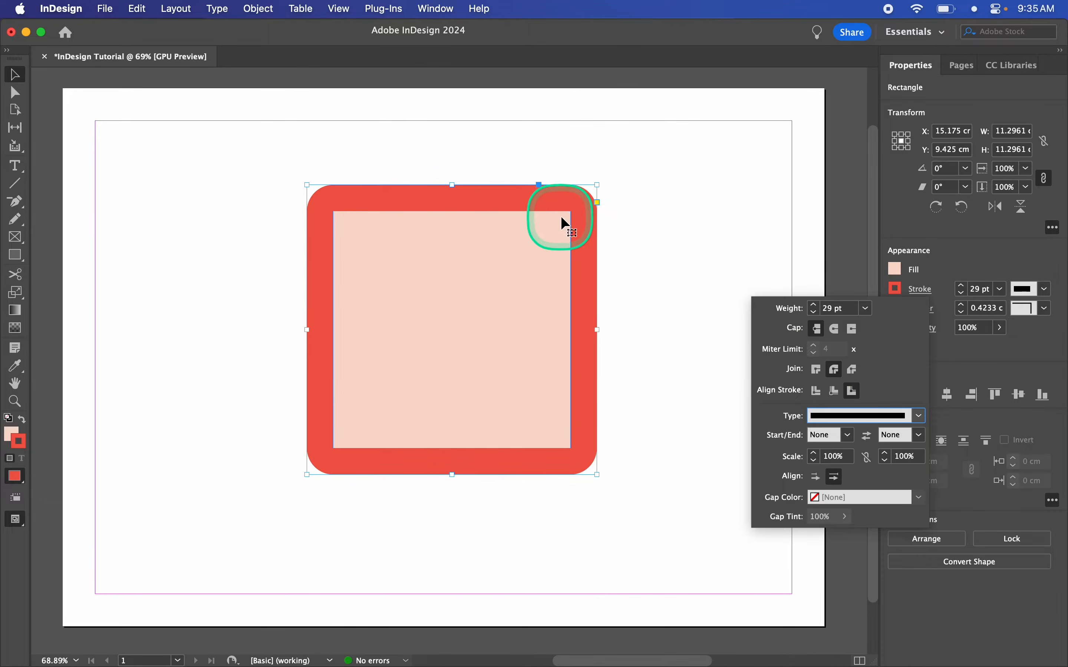
pyautogui.click(817, 394)
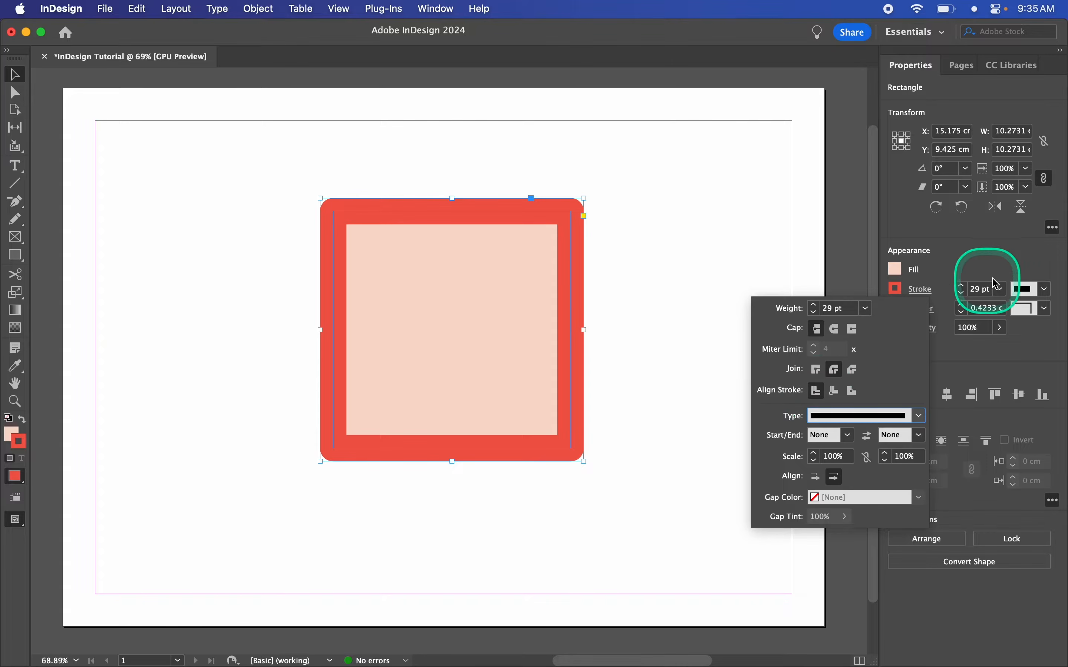
# Increase the square's stroke weight step by step to 74 pt
pyautogui.click(963, 291)
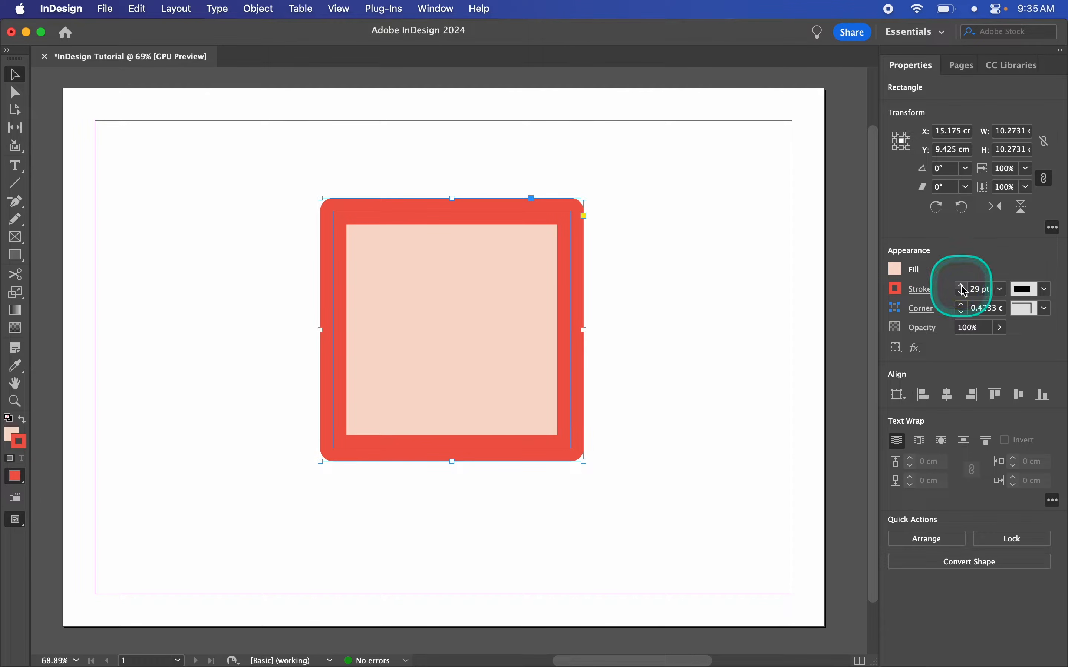
pyautogui.click(964, 287)
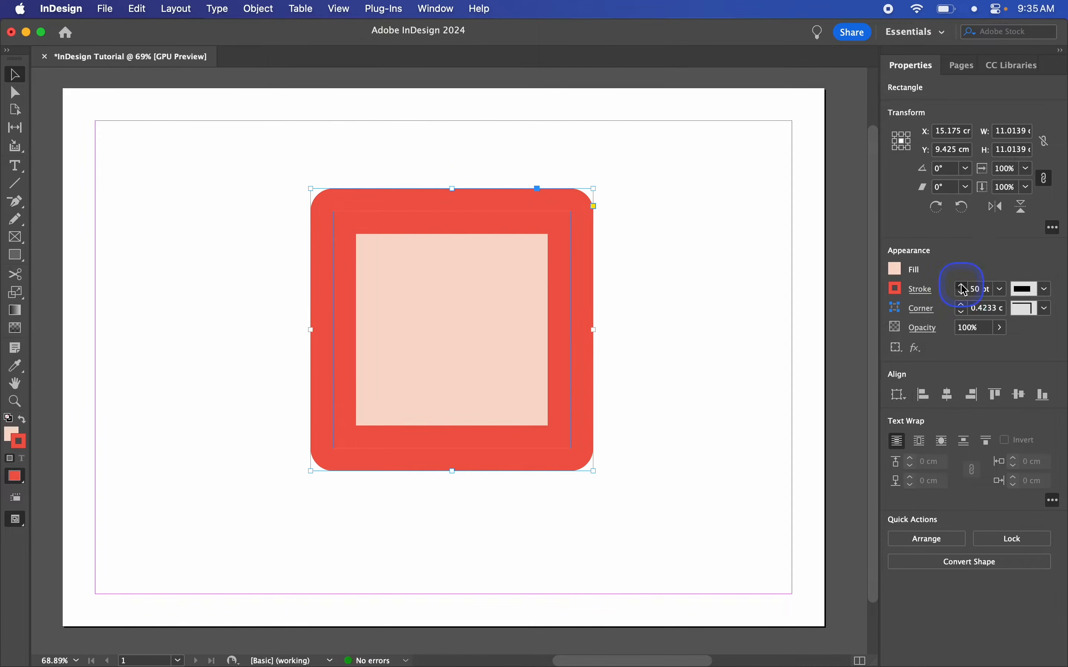
pyautogui.click(963, 287)
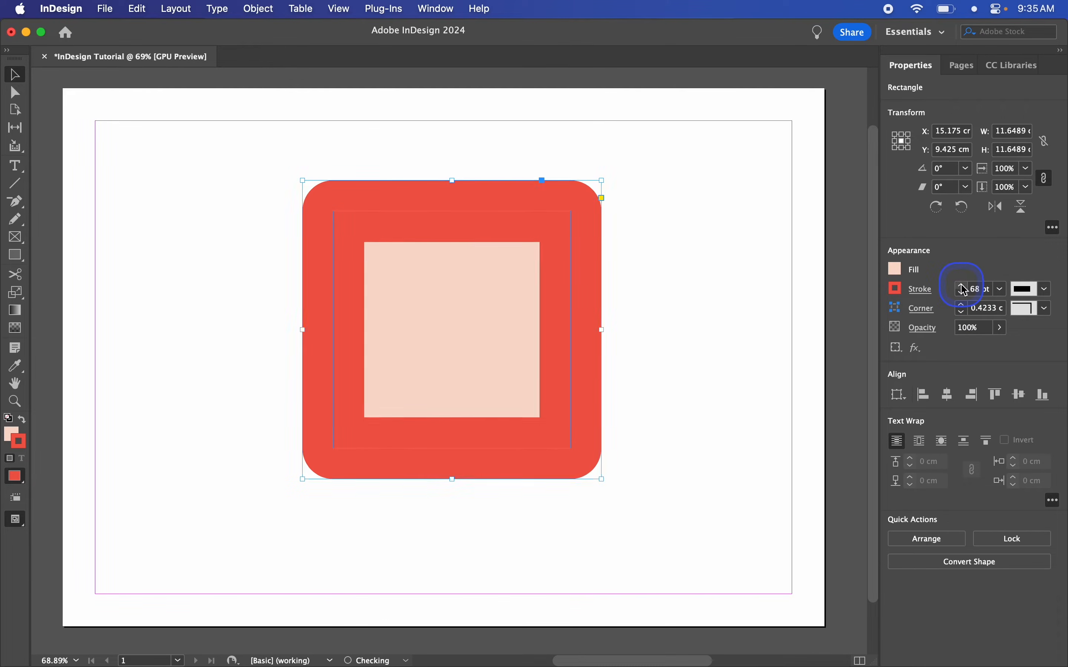
pyautogui.click(963, 288)
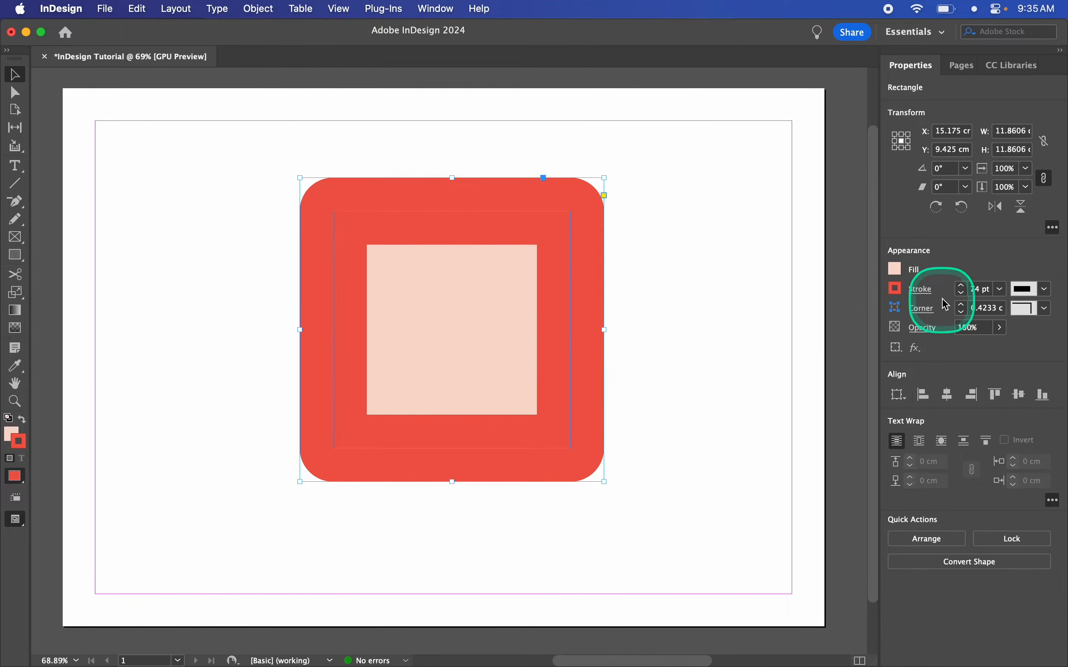
# Set the square's stroke weight to 10 pt and review its detailed stroke options
pyautogui.click(978, 291)
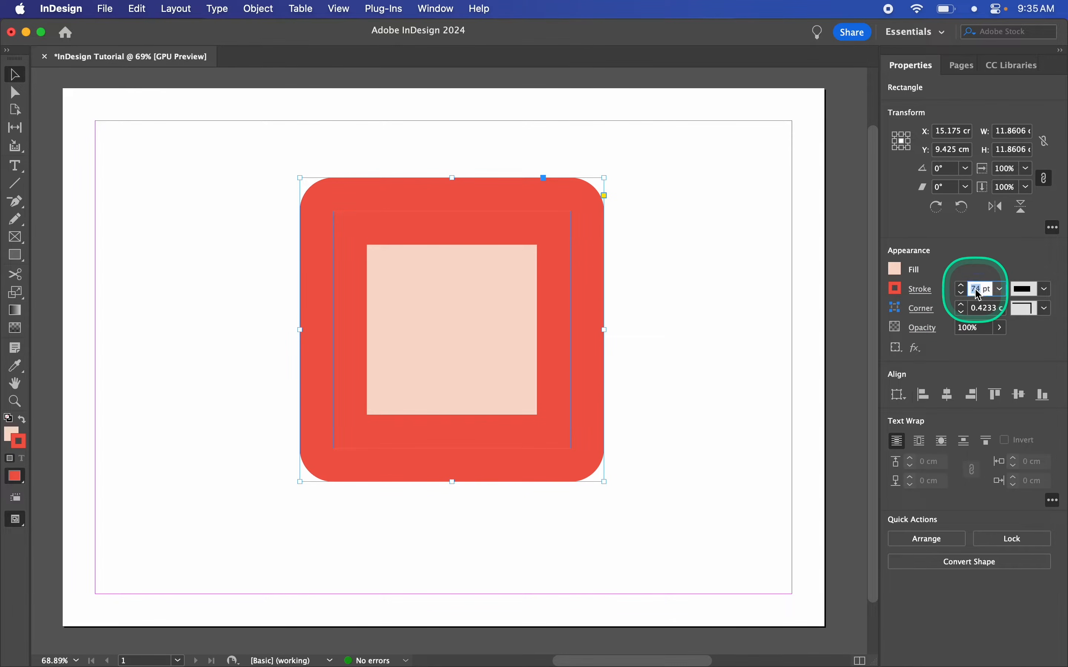
pyautogui.write('10')
pyautogui.press('Return')
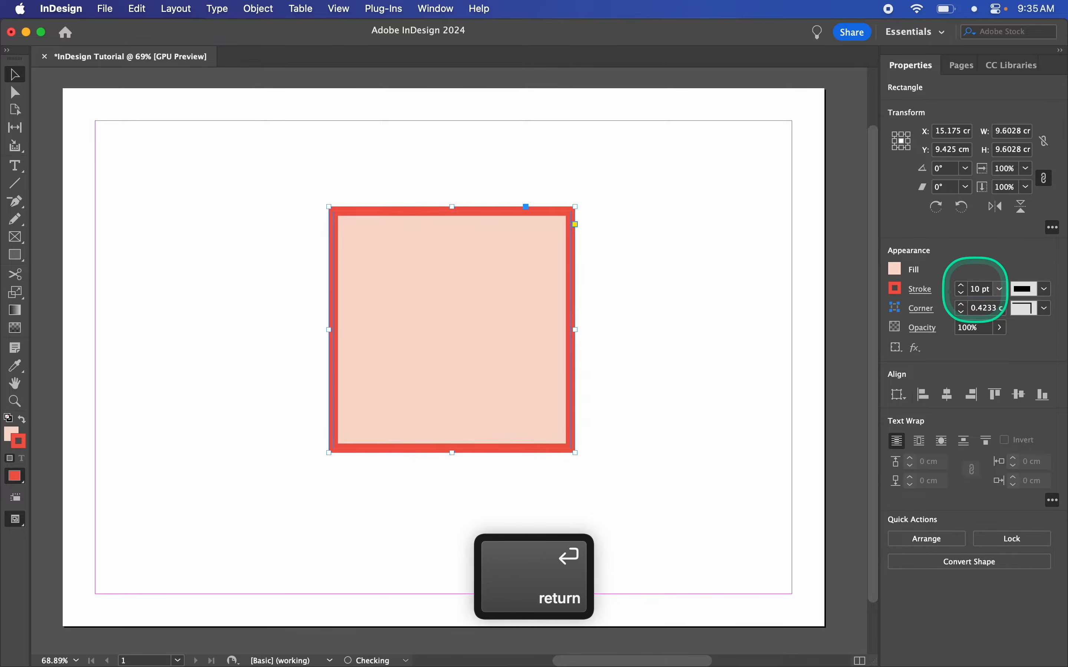
pyautogui.click(921, 292)
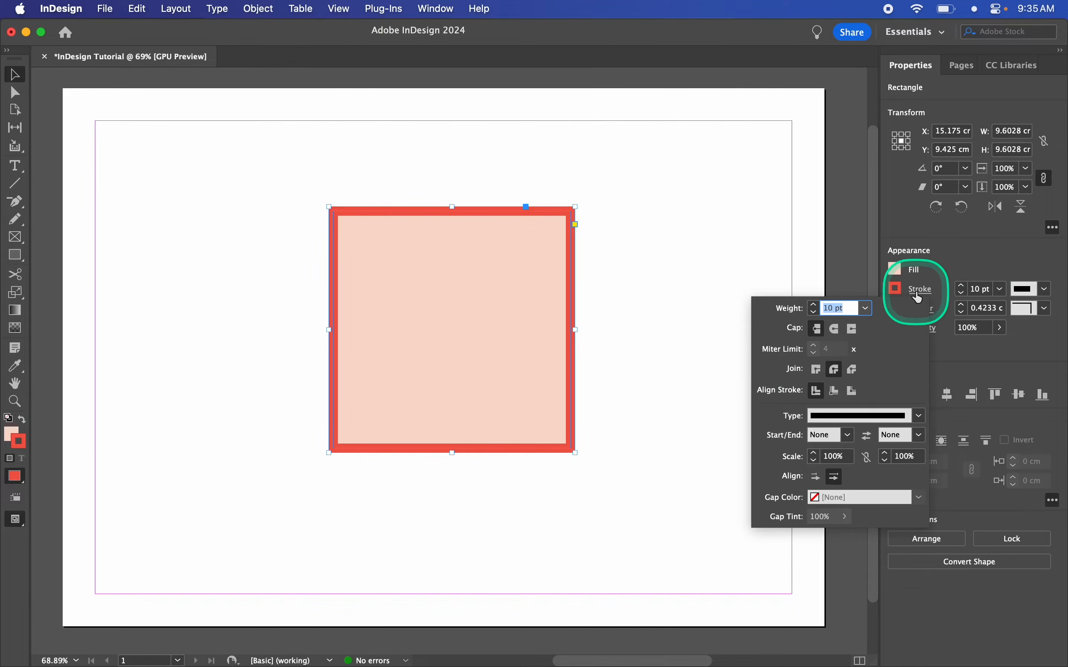
pyautogui.click(915, 291)
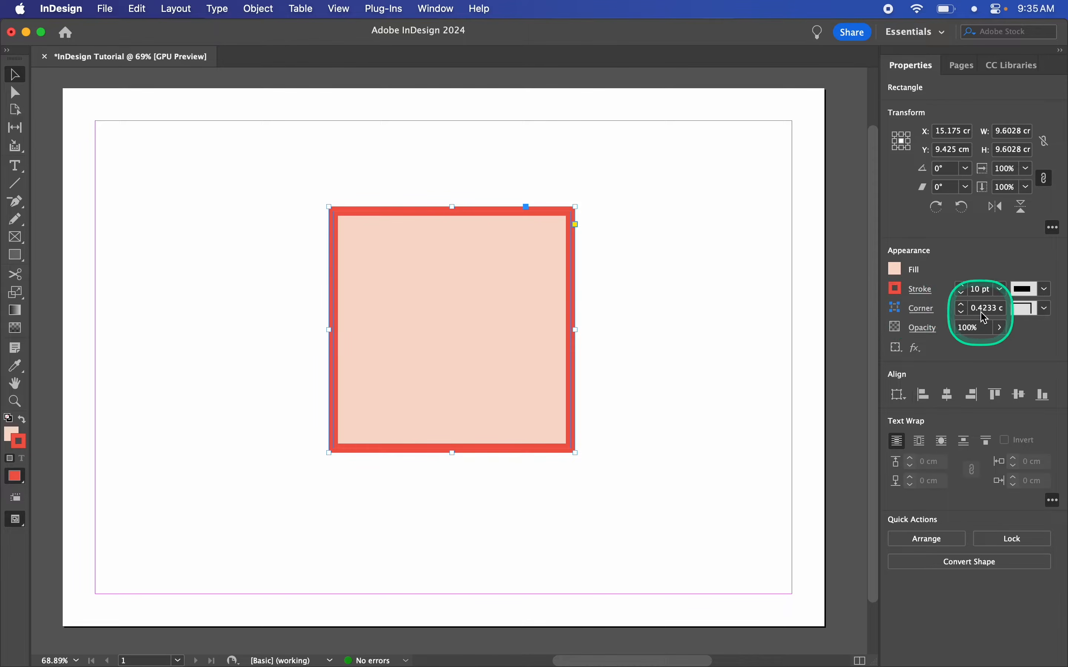
# Try the Rounded, Bevel, Inset and Inverse Rounded corner shapes on the square
pyautogui.click(1048, 310)
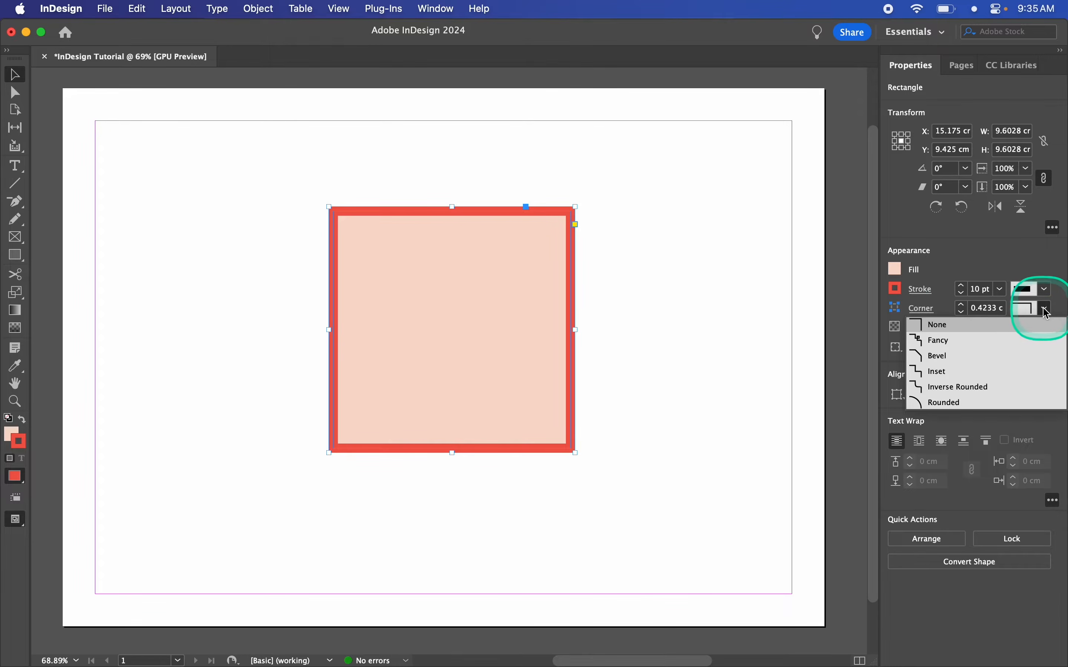
pyautogui.click(953, 403)
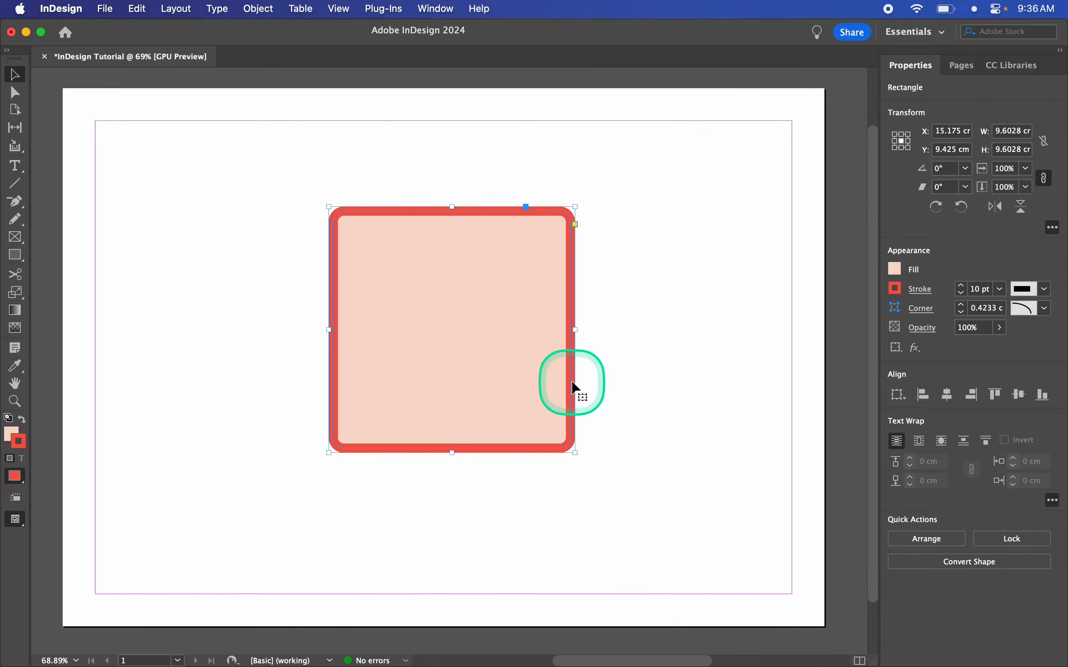
pyautogui.click(1045, 308)
pyautogui.click(1027, 356)
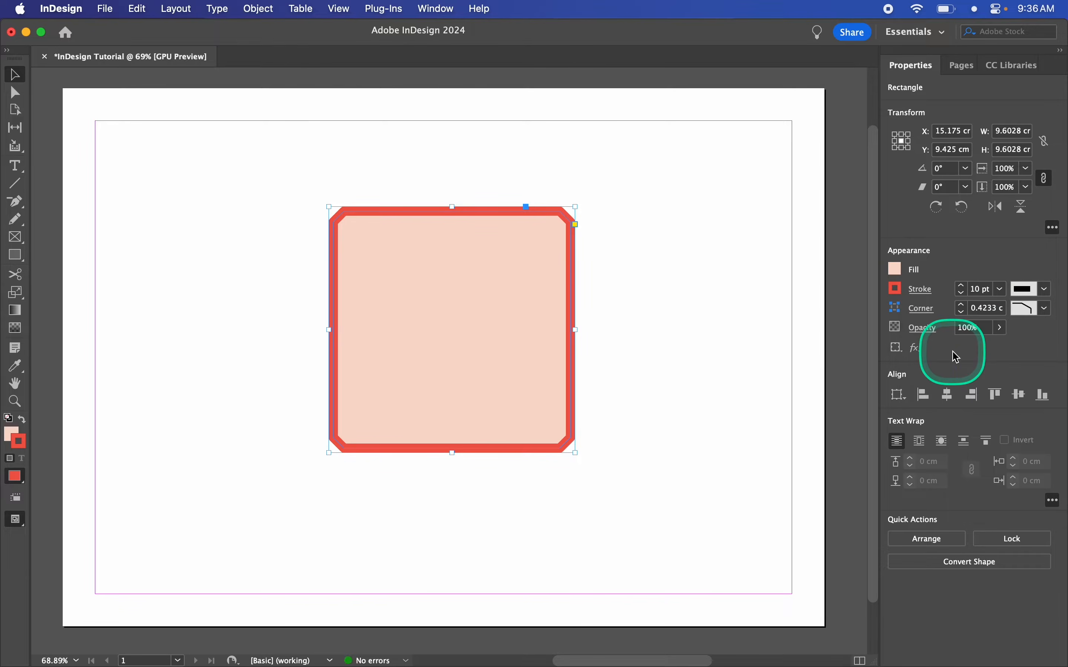
pyautogui.click(1045, 309)
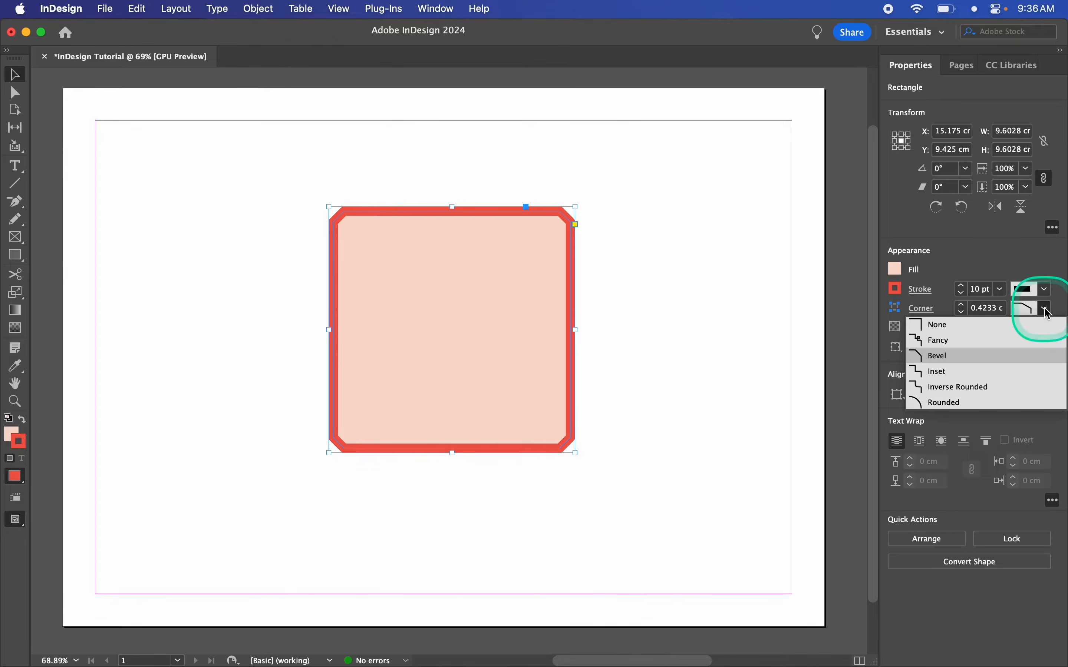
pyautogui.click(982, 373)
pyautogui.click(1048, 310)
pyautogui.click(1039, 386)
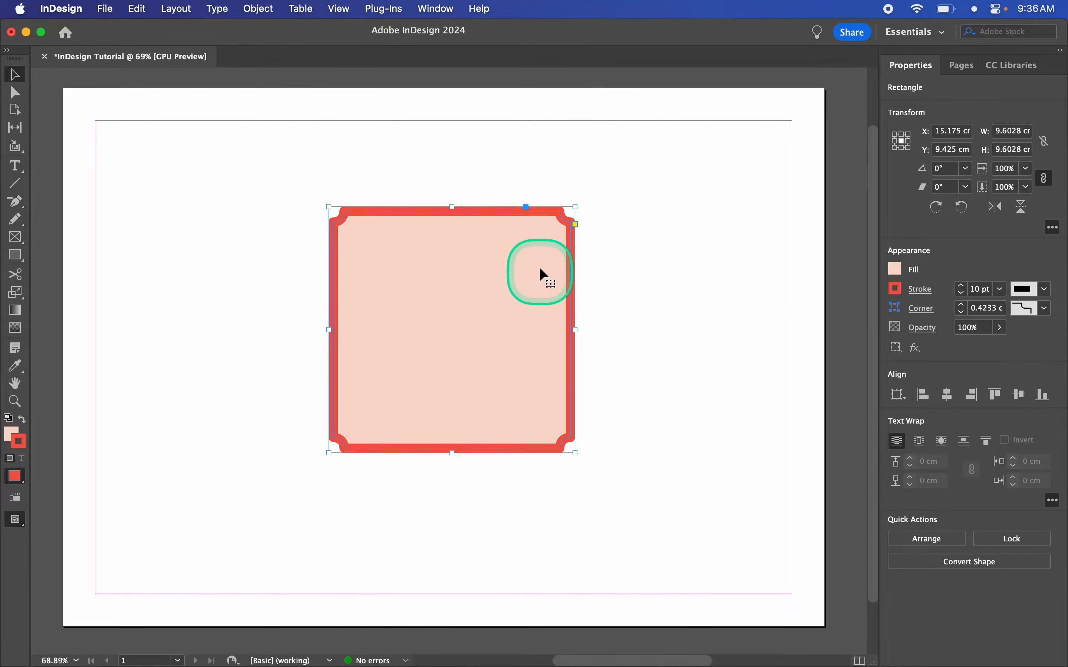
# Open the Corner Options for the square and link all four corners so their settings match
pyautogui.click(923, 309)
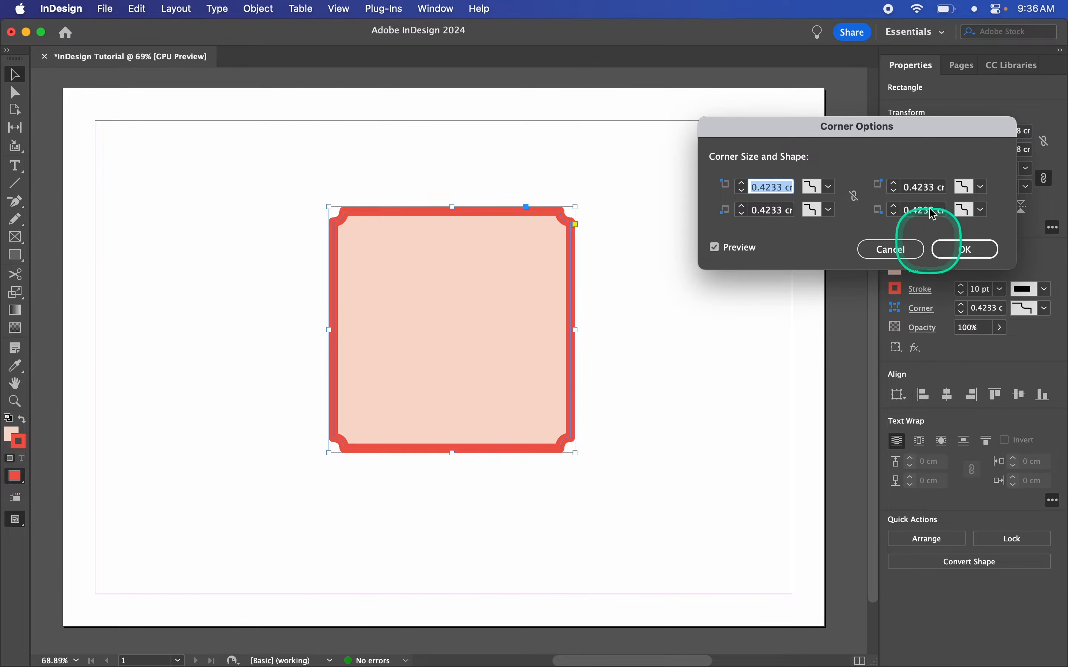
pyautogui.moveTo(860, 140); pyautogui.dragTo(814, 190)
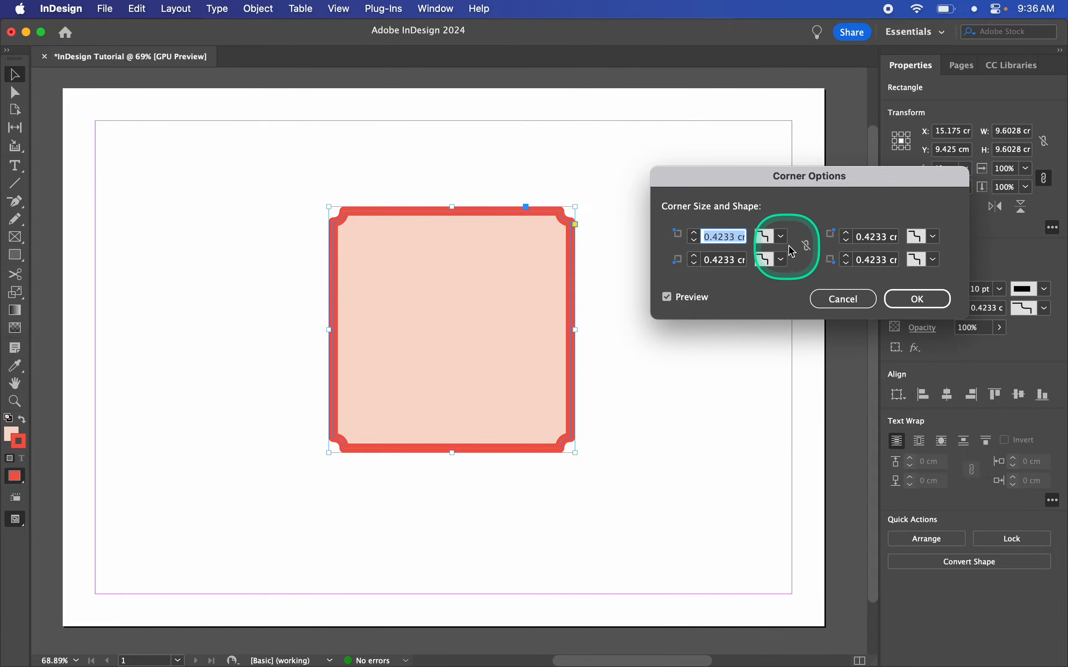
pyautogui.click(808, 247)
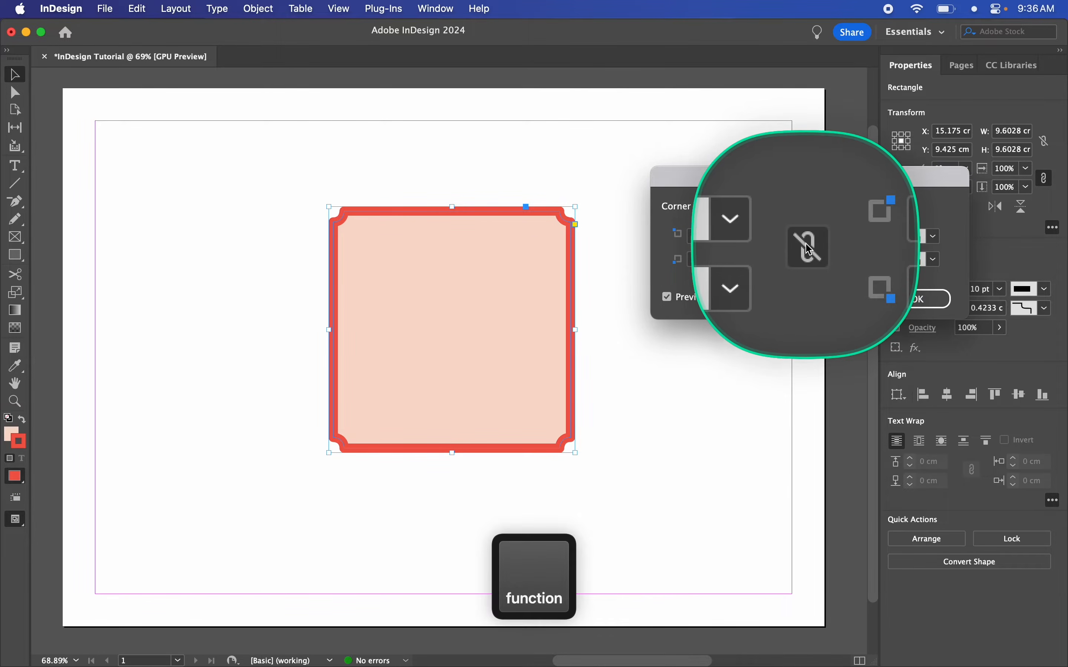
pyautogui.click(808, 249)
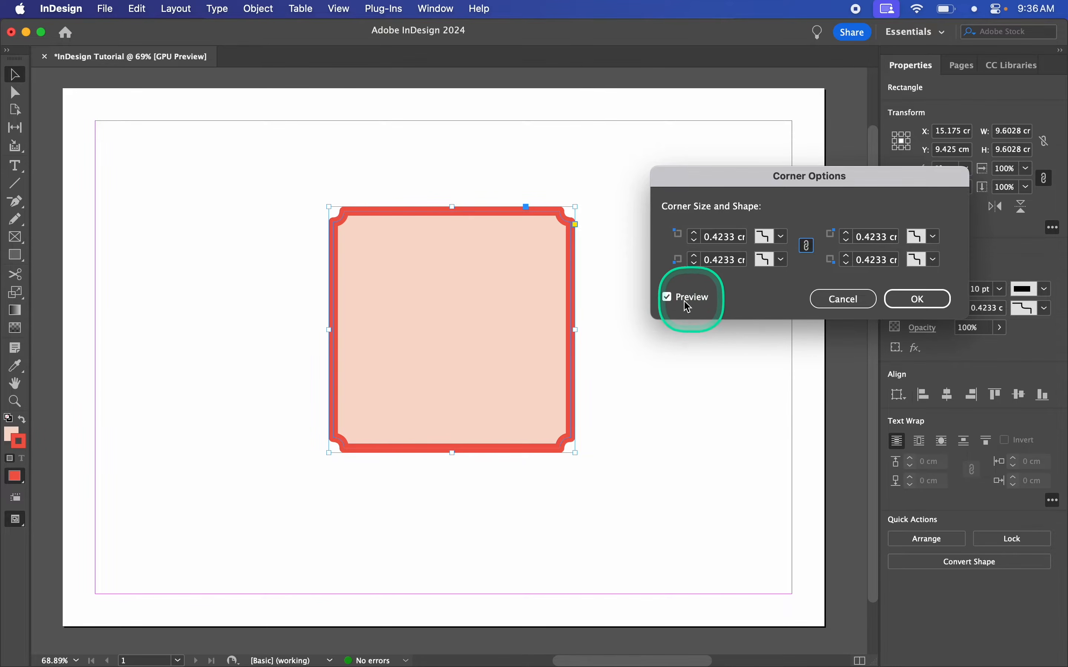
# Try the None and Bevel shapes on all four linked corners in Corner Options
pyautogui.click(782, 237)
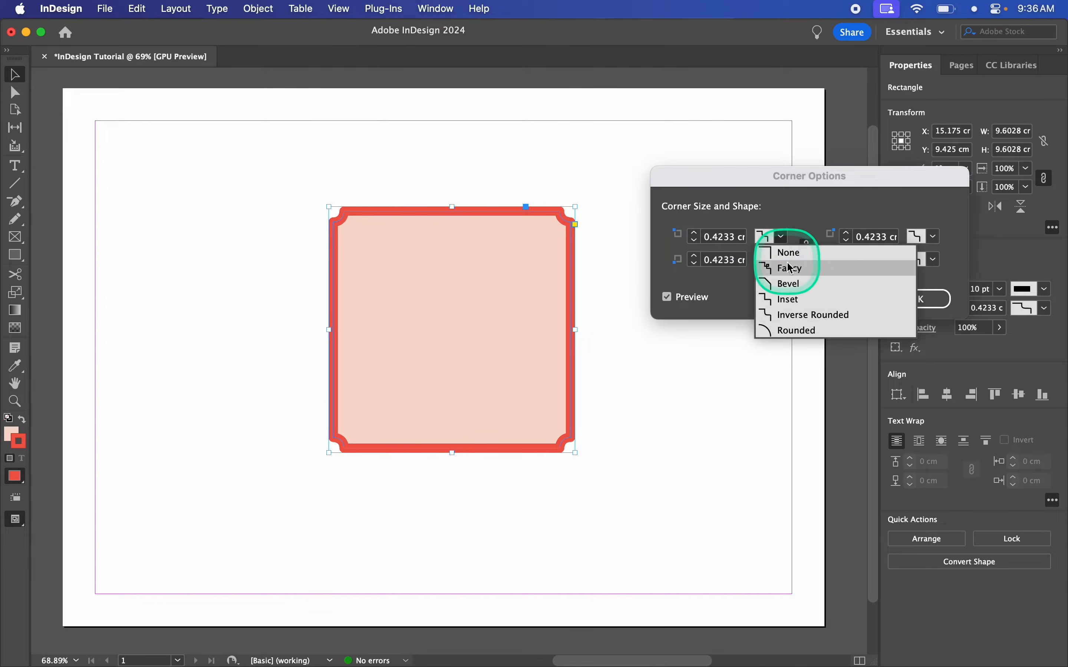
pyautogui.click(789, 253)
pyautogui.click(784, 259)
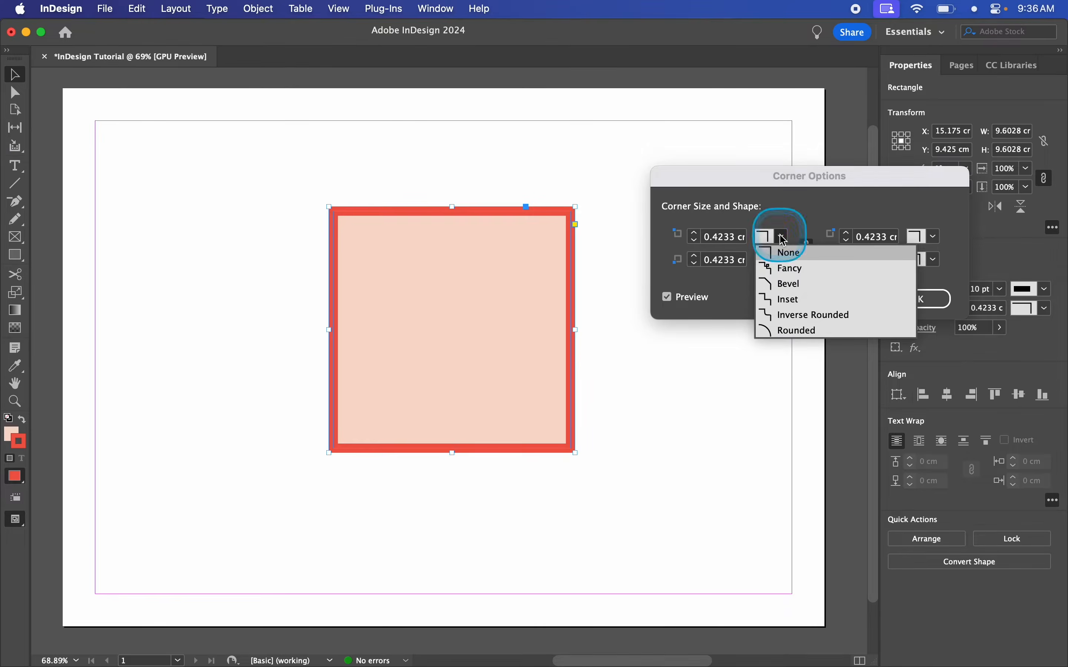
pyautogui.click(781, 288)
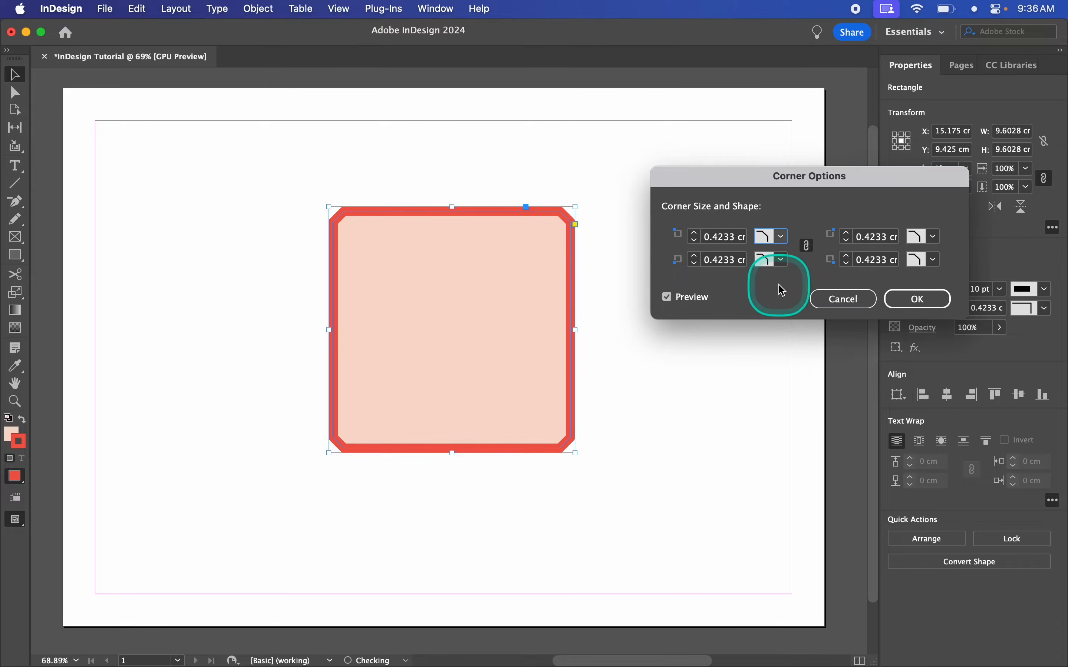
# Unlink the corners and make both top corners Rounded, the bottom-left corner Inverse Rounded and the bottom-right corner Fancy
pyautogui.click(812, 250)
pyautogui.click(769, 237)
pyautogui.click(779, 333)
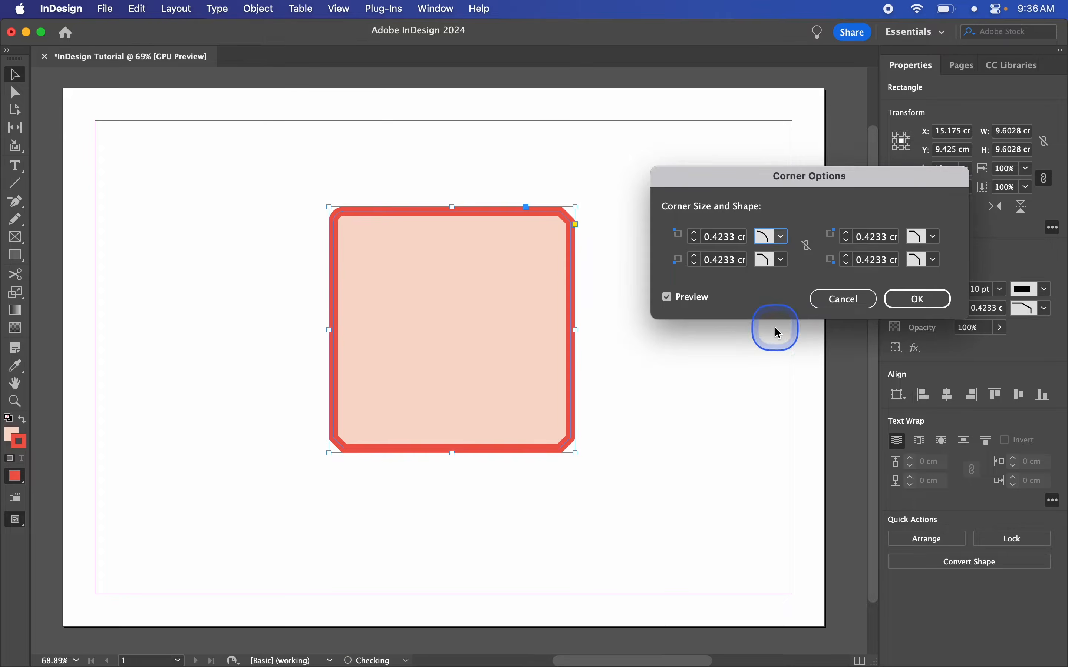
pyautogui.click(777, 260)
pyautogui.click(780, 338)
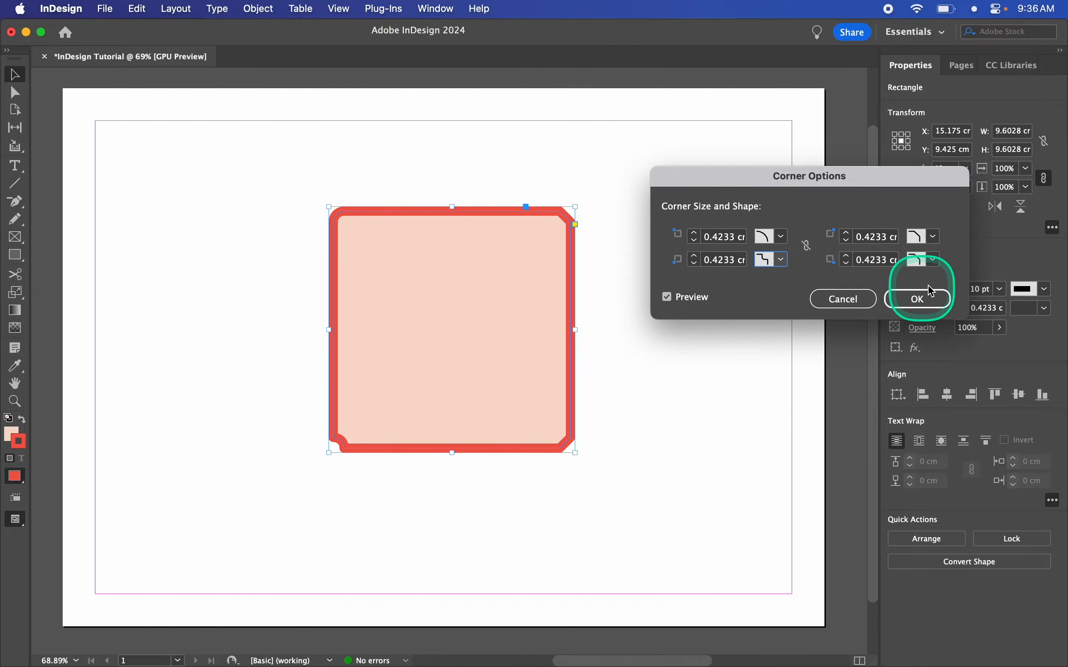
pyautogui.click(924, 260)
pyautogui.click(940, 294)
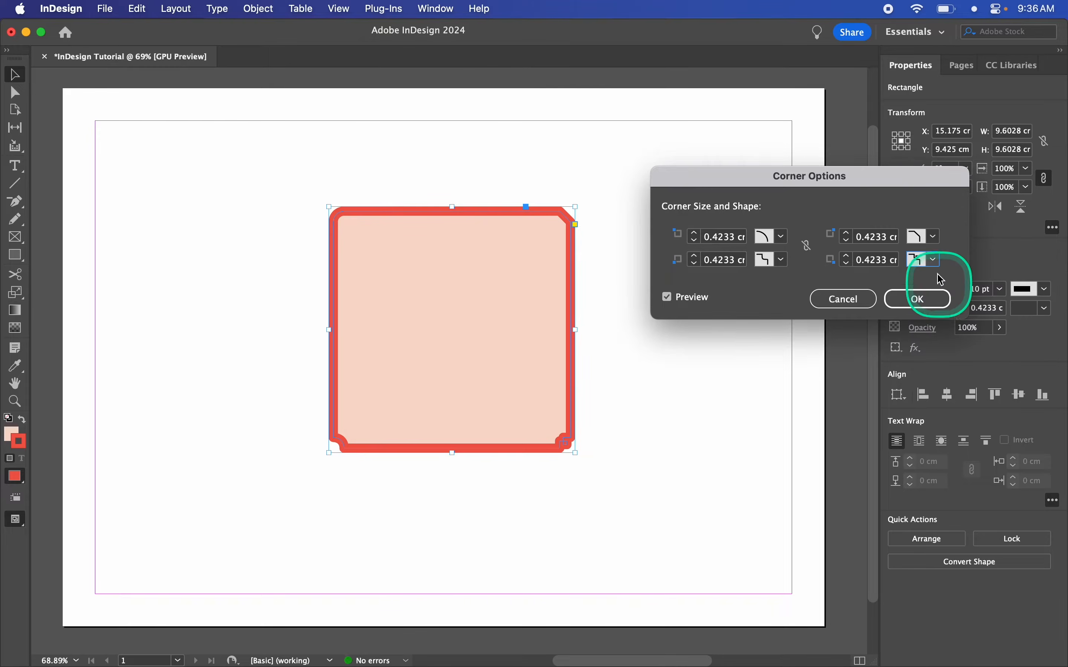
pyautogui.click(924, 236)
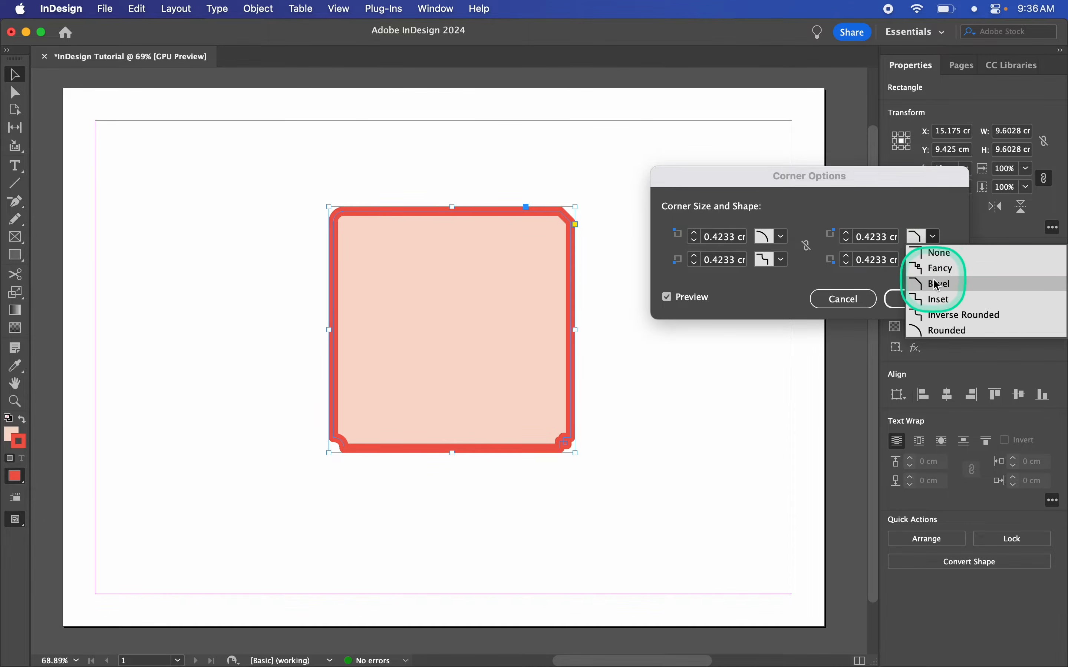
pyautogui.click(933, 331)
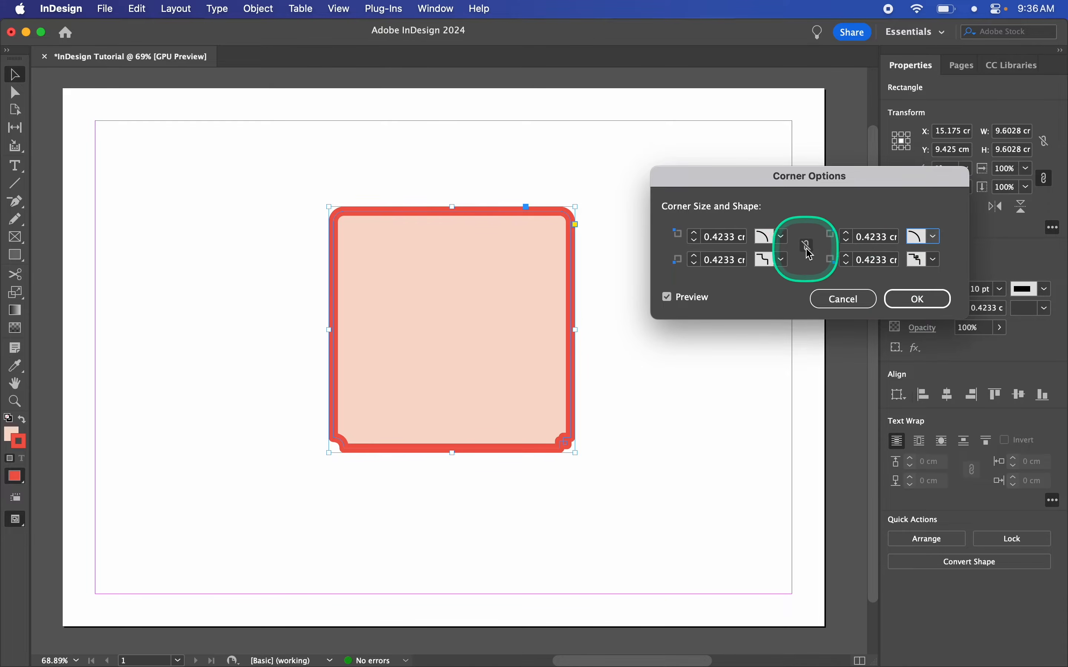
# Set the corner sizes to 3 cm top-left, 6 cm top-right and 4 cm for both bottom corners, and apply them
pyautogui.click(845, 232)
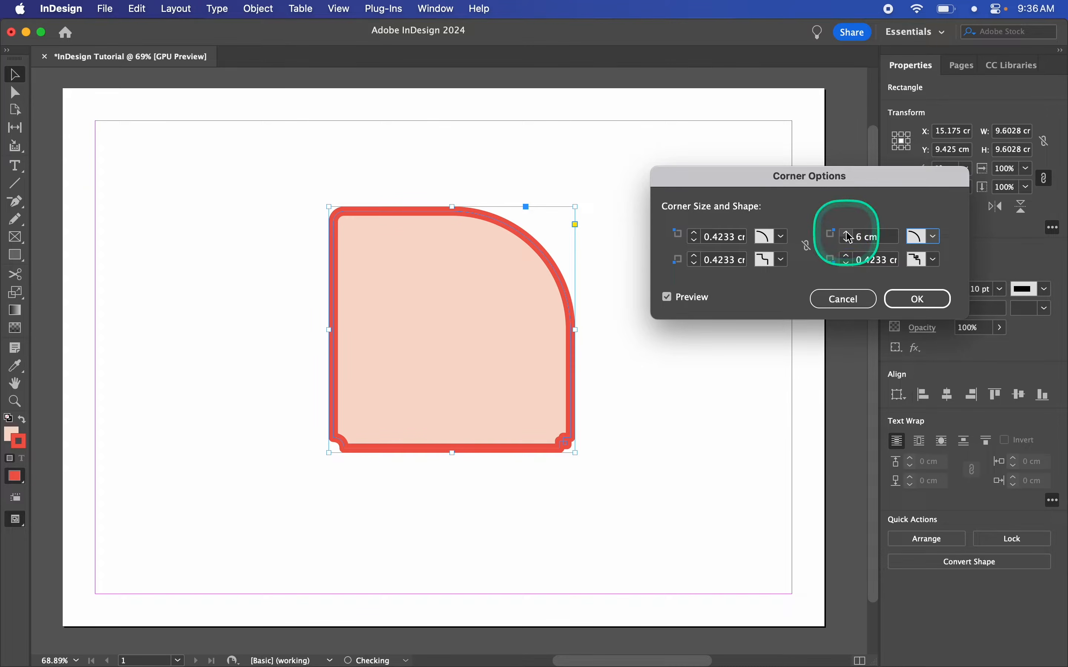
pyautogui.click(696, 234)
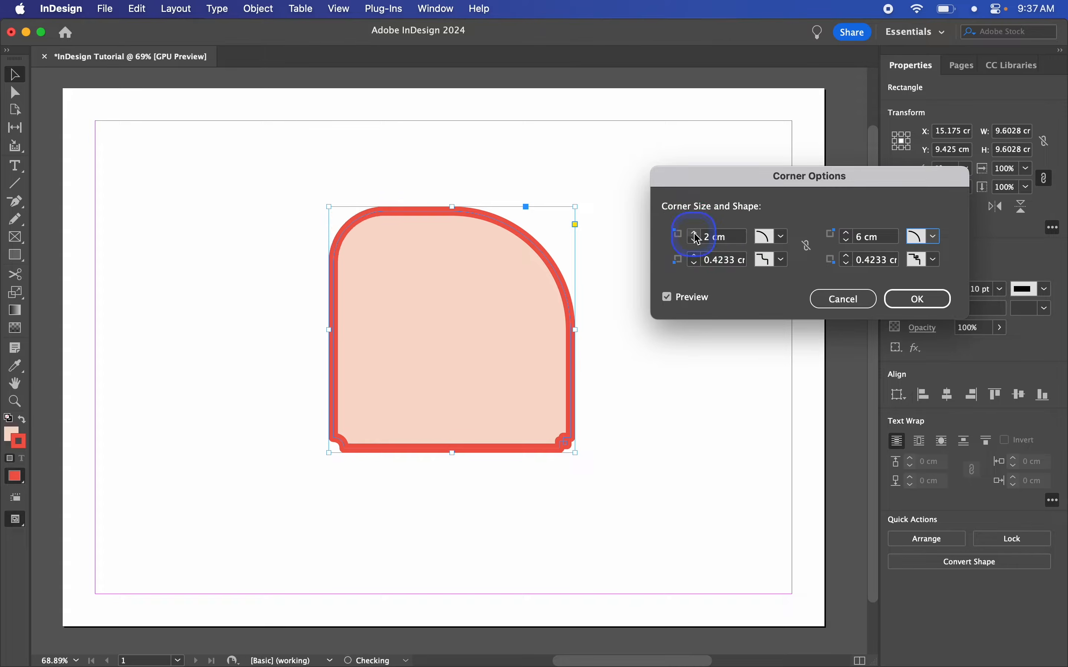
pyautogui.click(696, 234)
pyautogui.click(697, 257)
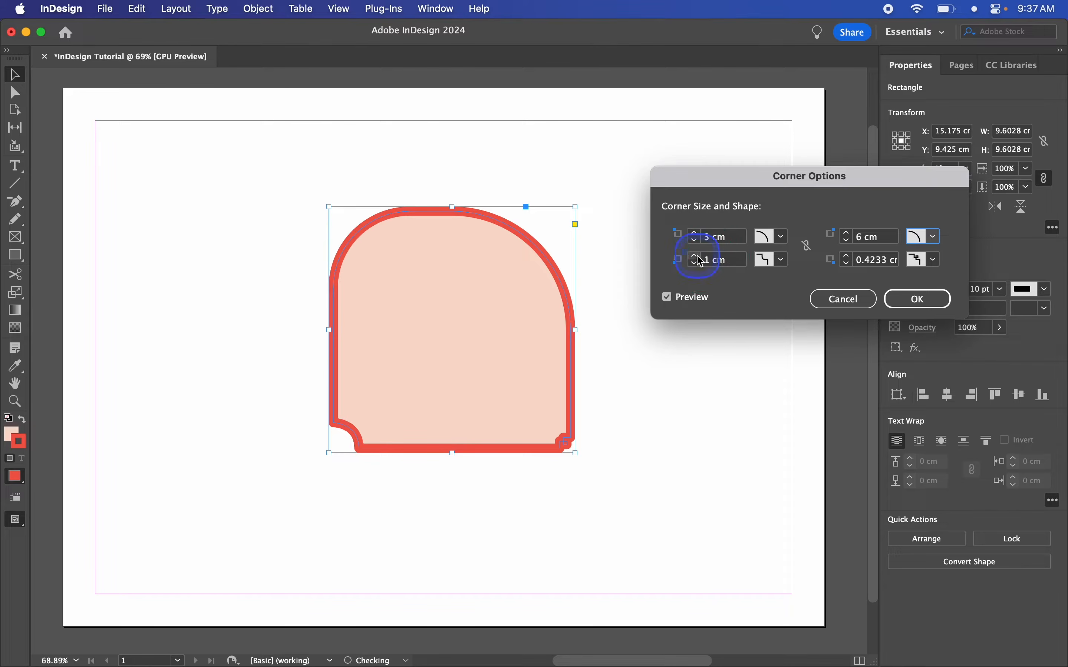
pyautogui.click(697, 258)
pyautogui.click(697, 257)
pyautogui.click(697, 257)
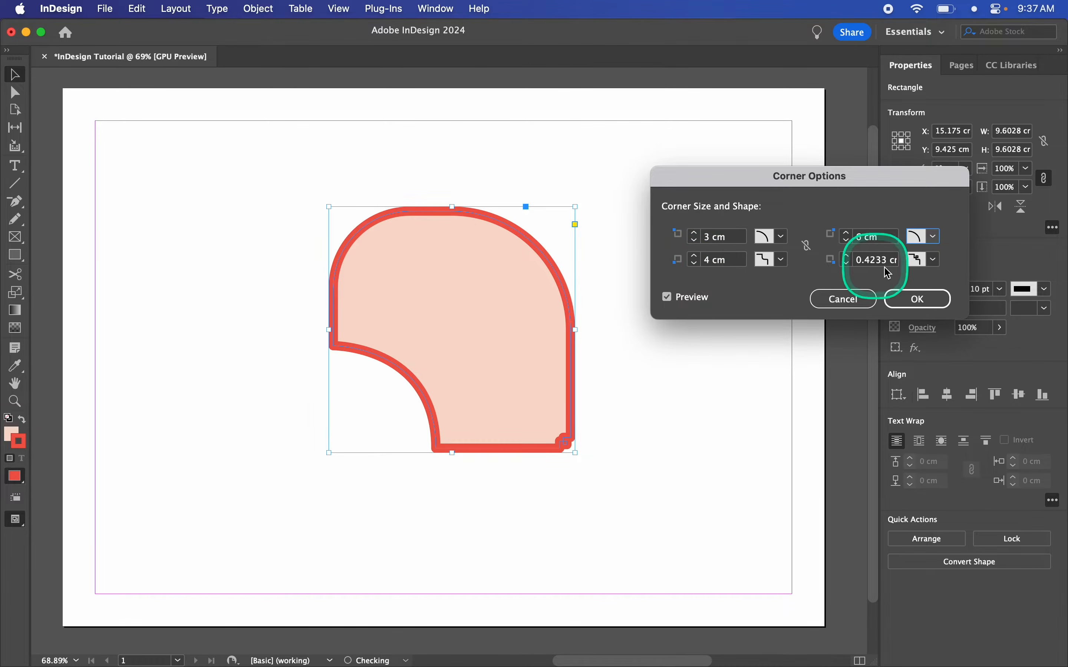
pyautogui.click(847, 257)
pyautogui.click(847, 257)
pyautogui.click(847, 257)
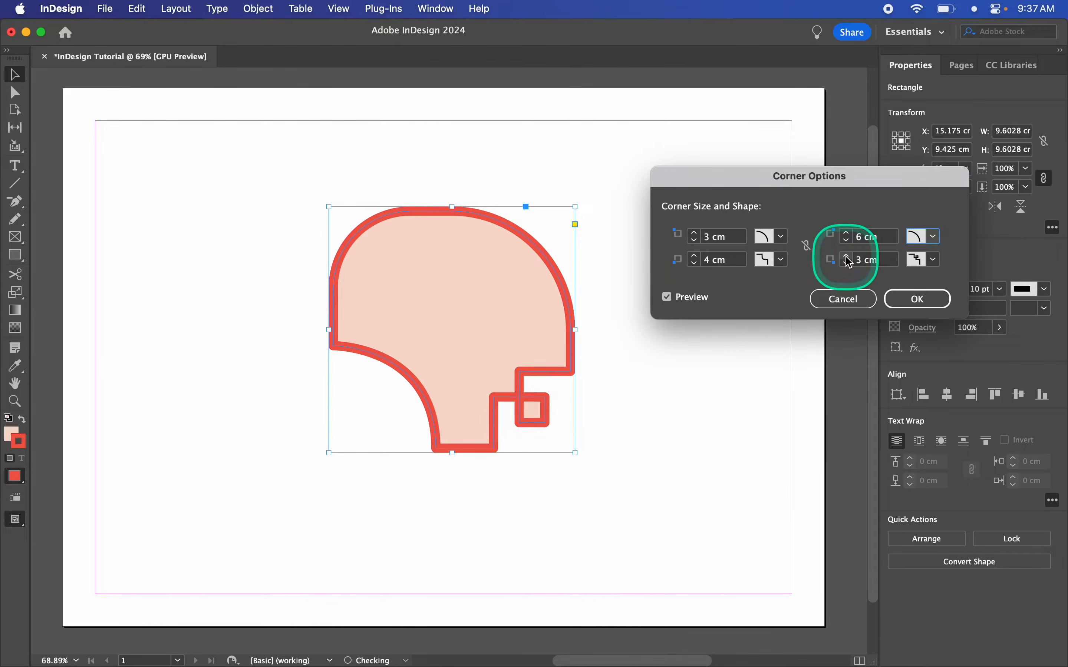
pyautogui.click(847, 257)
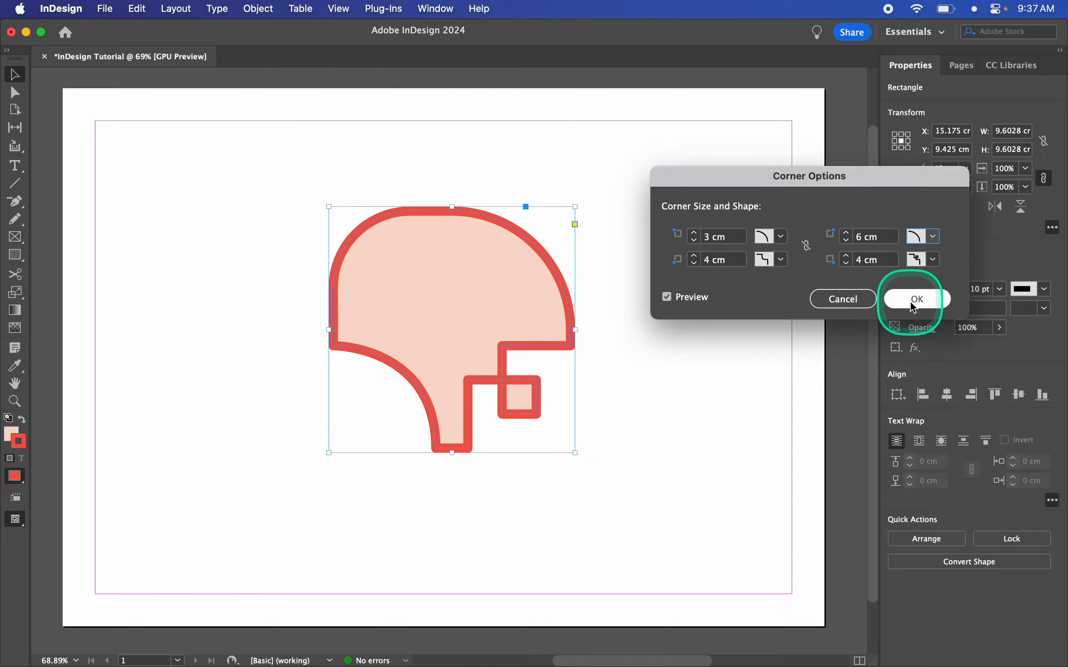
pyautogui.click(920, 302)
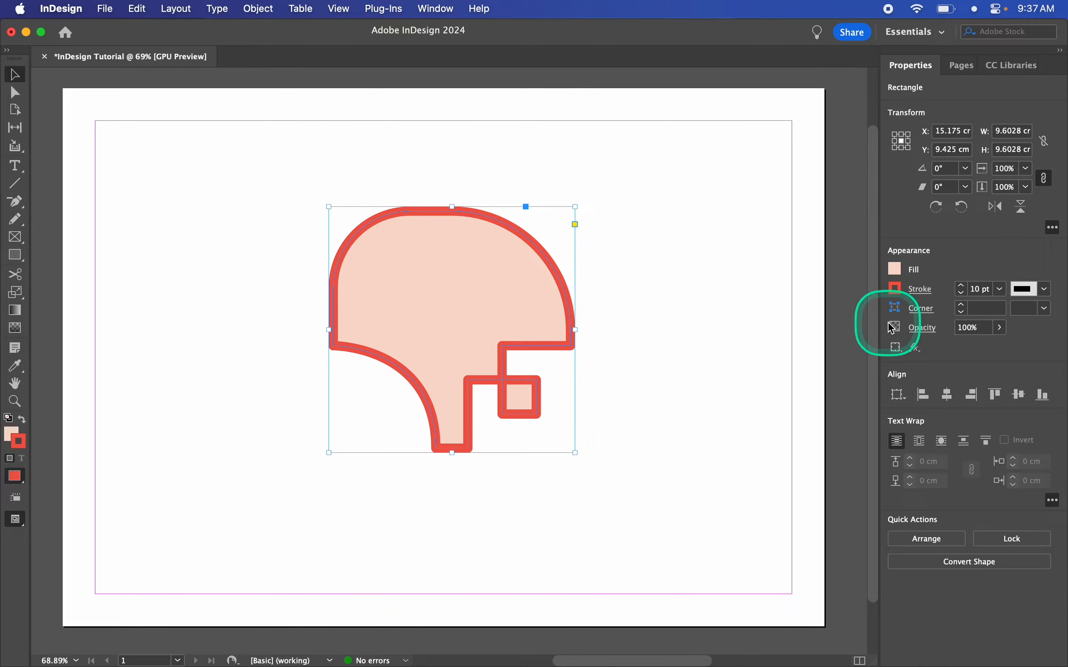
# Try the shape's opacity adjustment, keep it at 100%, and check its Corner Options without changing them
pyautogui.click(1000, 328)
pyautogui.moveTo(975, 348); pyautogui.dragTo(1019, 348)
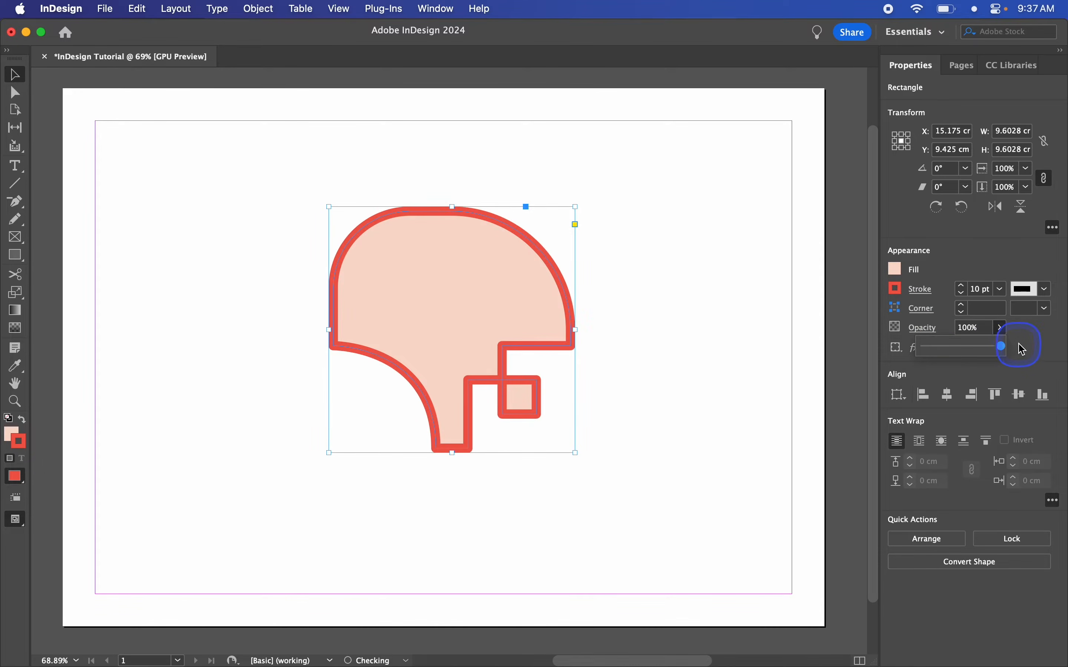
pyautogui.click(1001, 329)
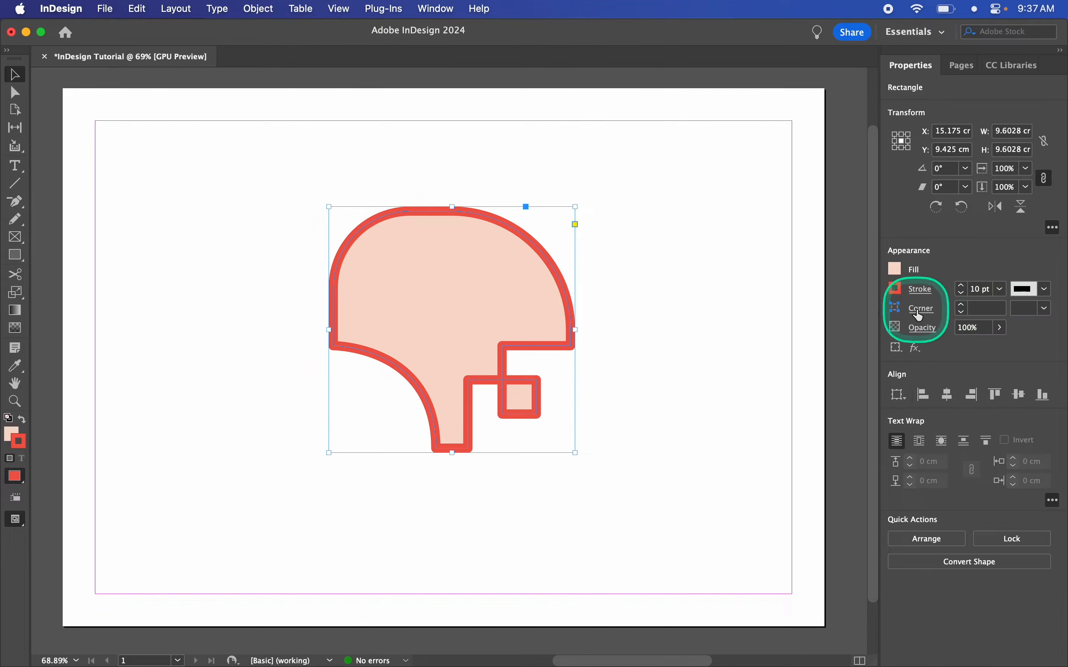
pyautogui.click(921, 309)
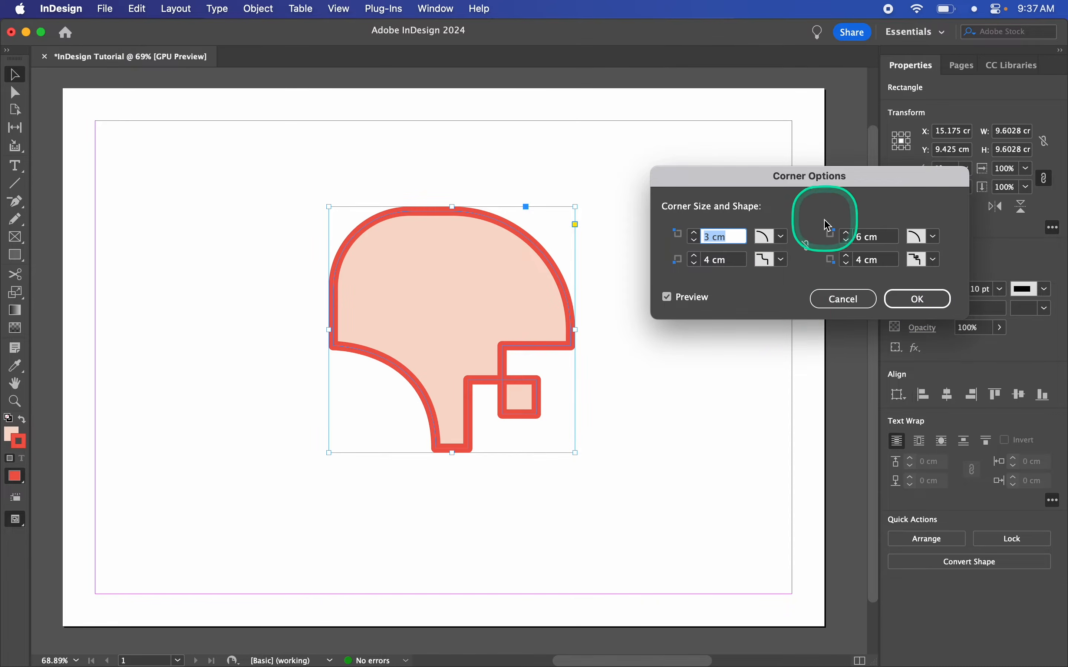
pyautogui.click(843, 301)
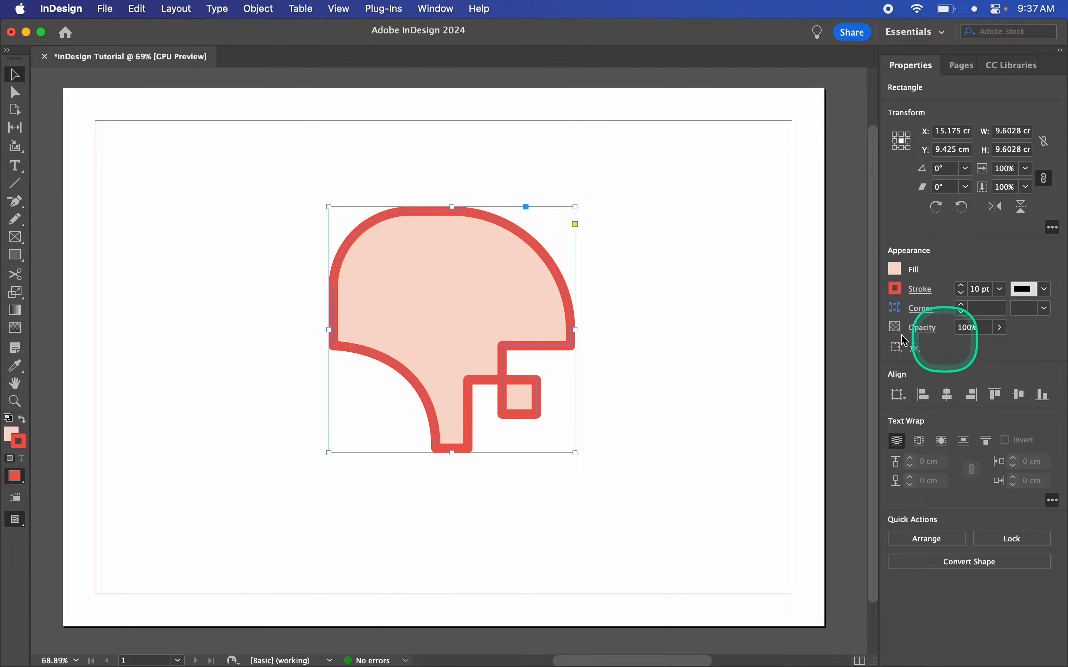
# Move the styled shape to the top-left corner of the page margins and draw a circle about 6.65 cm wide to its right
pyautogui.moveTo(523, 289); pyautogui.dragTo(287, 204)
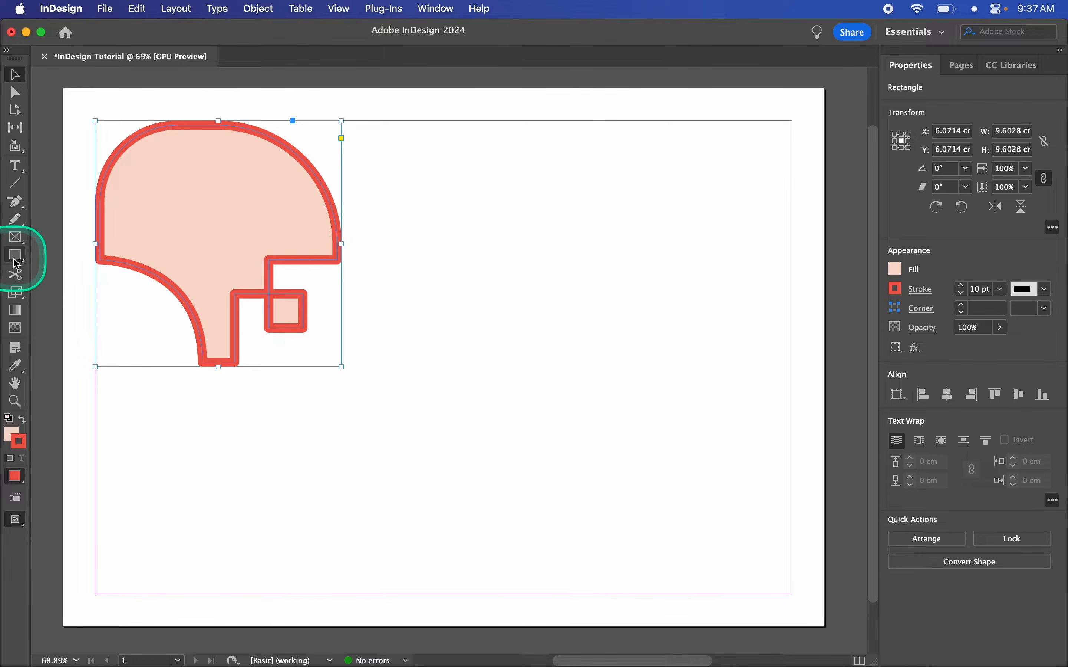
pyautogui.moveTo(16, 259); pyautogui.dragTo(89, 293)
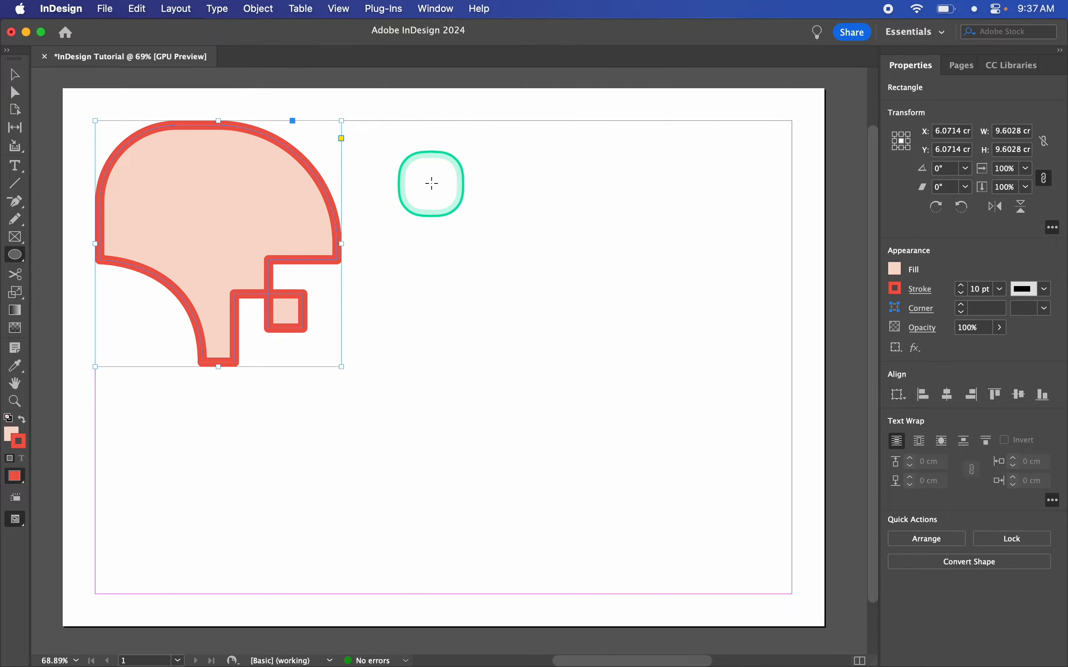
pyautogui.moveTo(419, 172)
pyautogui.mouseDown()
pyautogui.moveTo(512, 262)
pyautogui.moveTo(657, 355)
pyautogui.moveTo(532, 169)
pyautogui.moveTo(737, 302)
pyautogui.moveTo(484, 308)
pyautogui.moveTo(562, 200)
pyautogui.moveTo(512, 245)
pyautogui.moveTo(481, 212)
pyautogui.moveTo(699, 372)
pyautogui.moveTo(571, 267)
pyautogui.moveTo(517, 238)
pyautogui.moveTo(652, 359)
pyautogui.moveTo(510, 241)
pyautogui.moveTo(517, 232)
pyautogui.moveTo(643, 329)
pyautogui.moveTo(486, 209)
pyautogui.moveTo(622, 329)
pyautogui.moveTo(531, 255)
pyautogui.moveTo(539, 267)
pyautogui.moveTo(640, 343)
pyautogui.mouseUp()
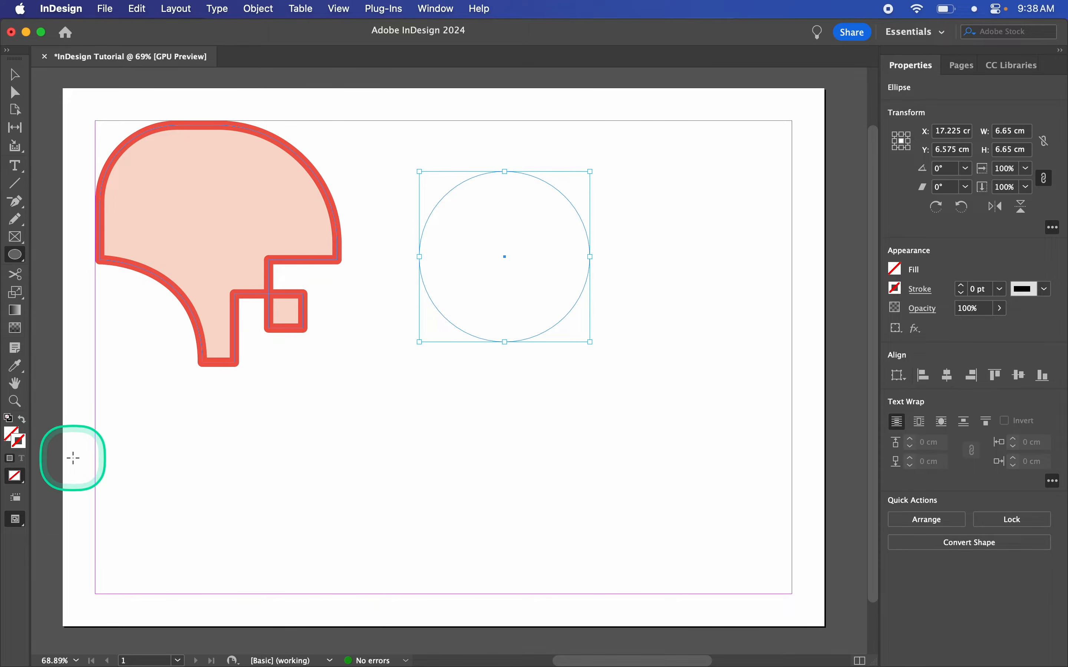
# Give the circle the default fill and stroke, and alternate the active attribute between fill and stroke, ending on stroke
pyautogui.press('d')
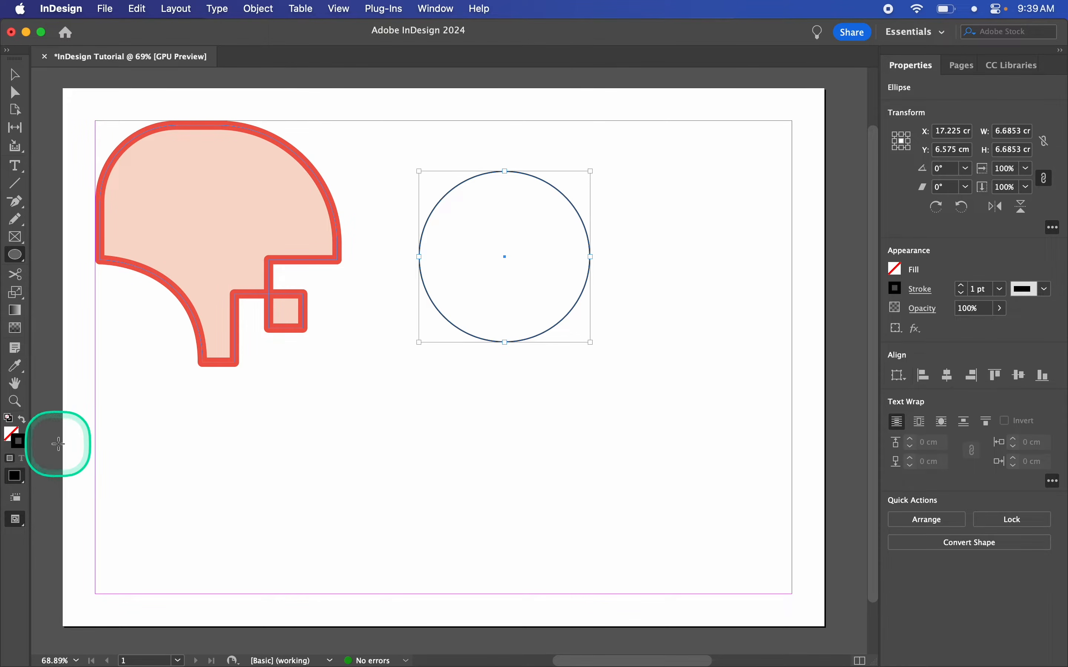
pyautogui.press('x')
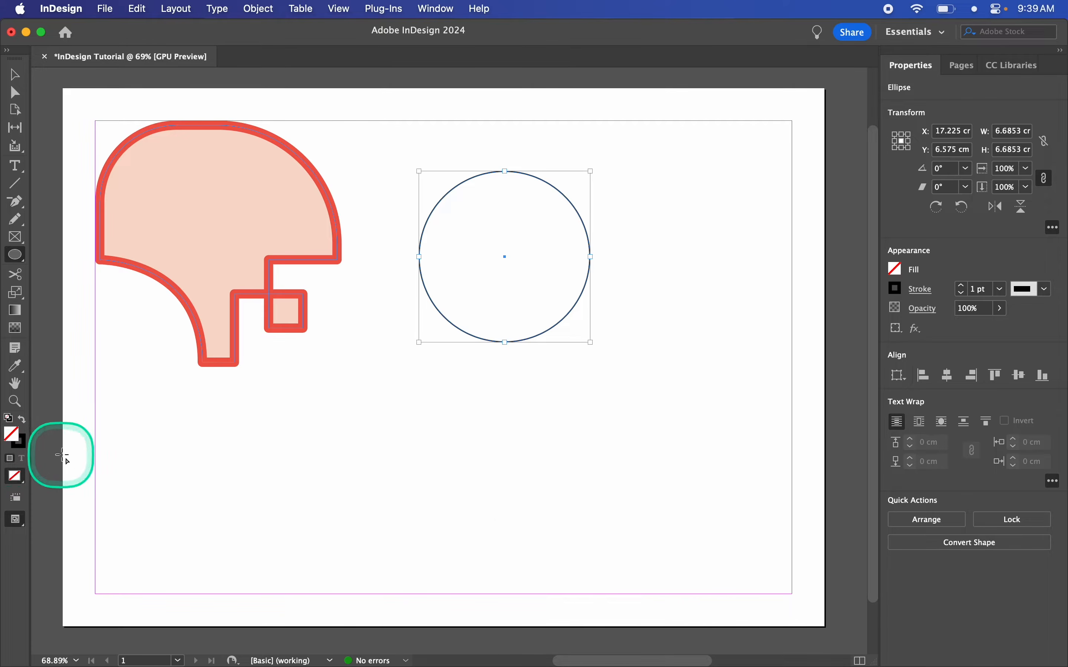
pyautogui.press('x')
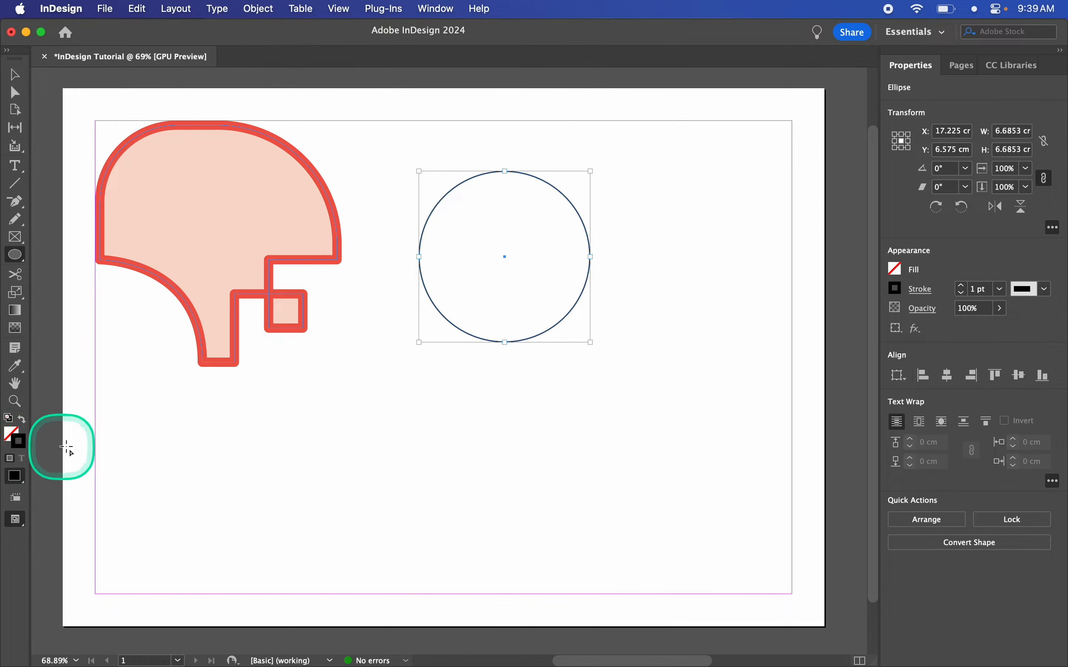
pyautogui.press('x')
pyautogui.press('x')
pyautogui.press('x')
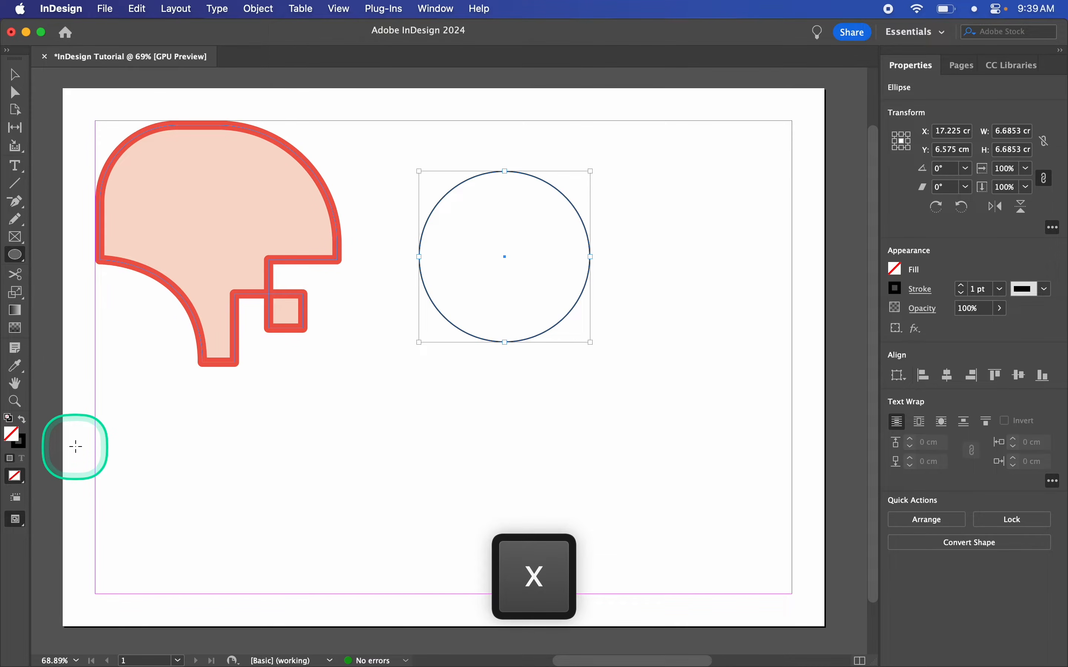
pyautogui.press('x')
pyautogui.press('x')
pyautogui.press('x')
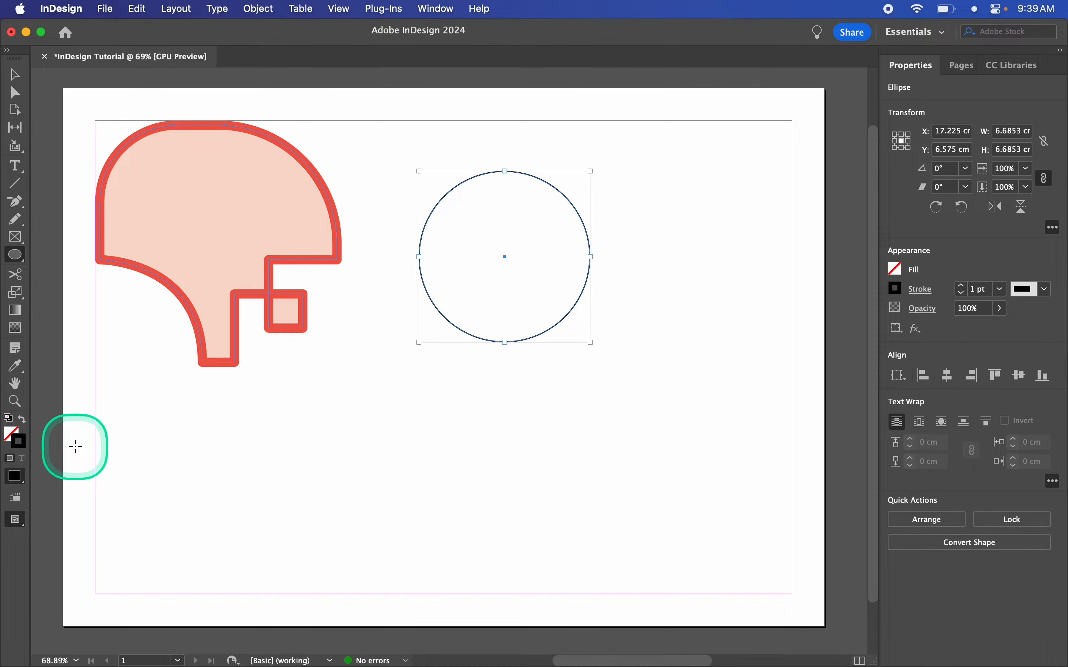
# Swap the circle's fill and stroke back and forth, ending with a black fill and no stroke
pyautogui.hotkey('shift', 'x')
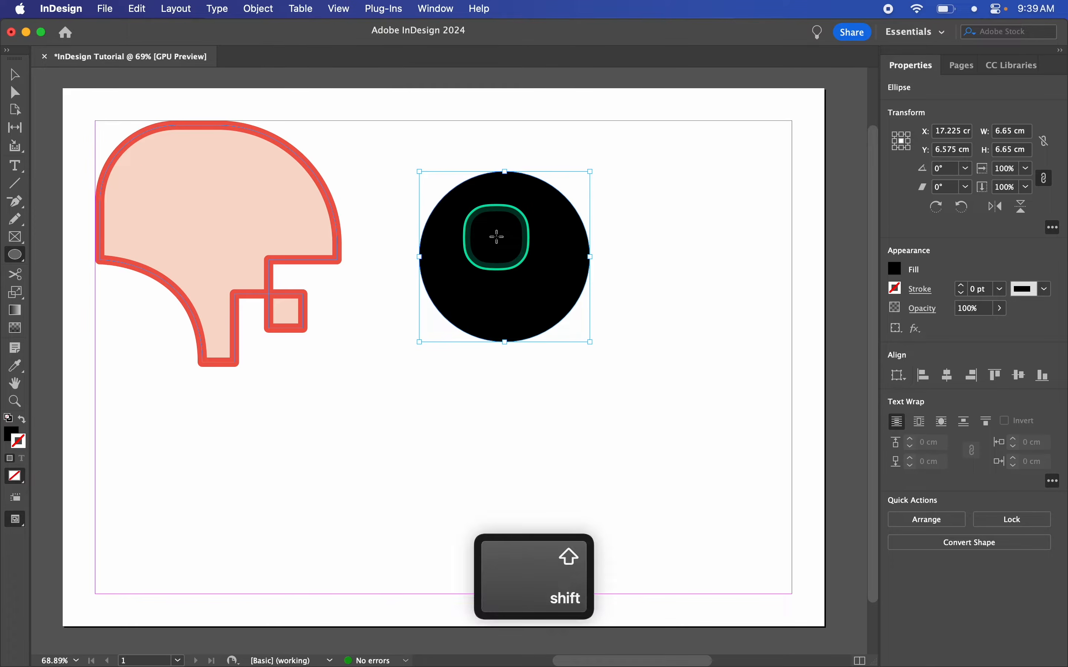
pyautogui.hotkey('shift', 'x')
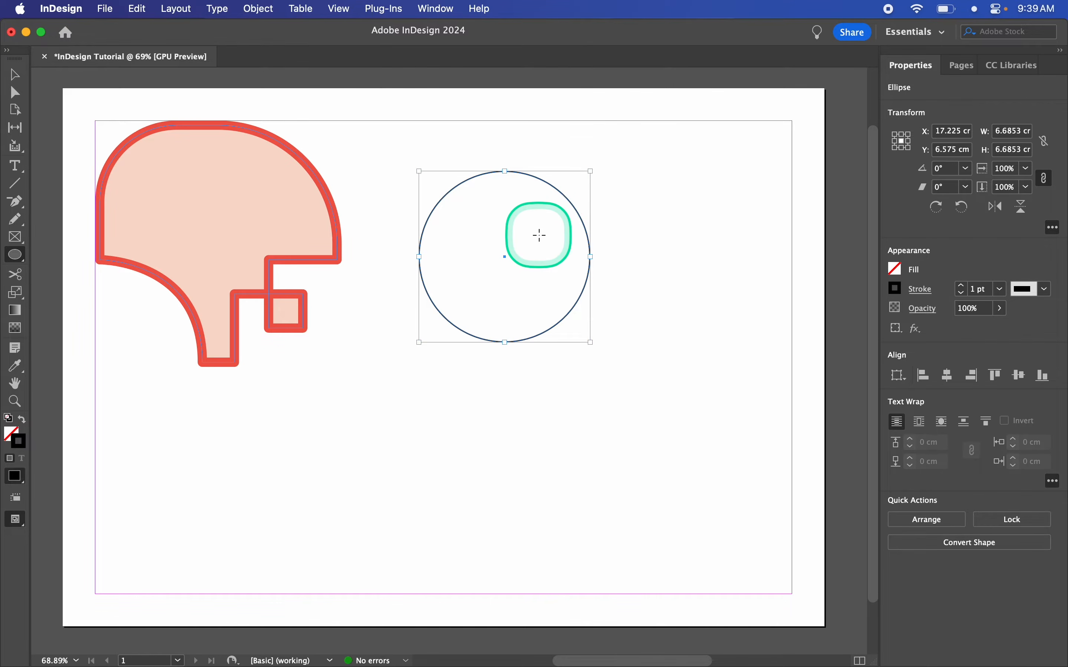
pyautogui.hotkey('shift', 'x')
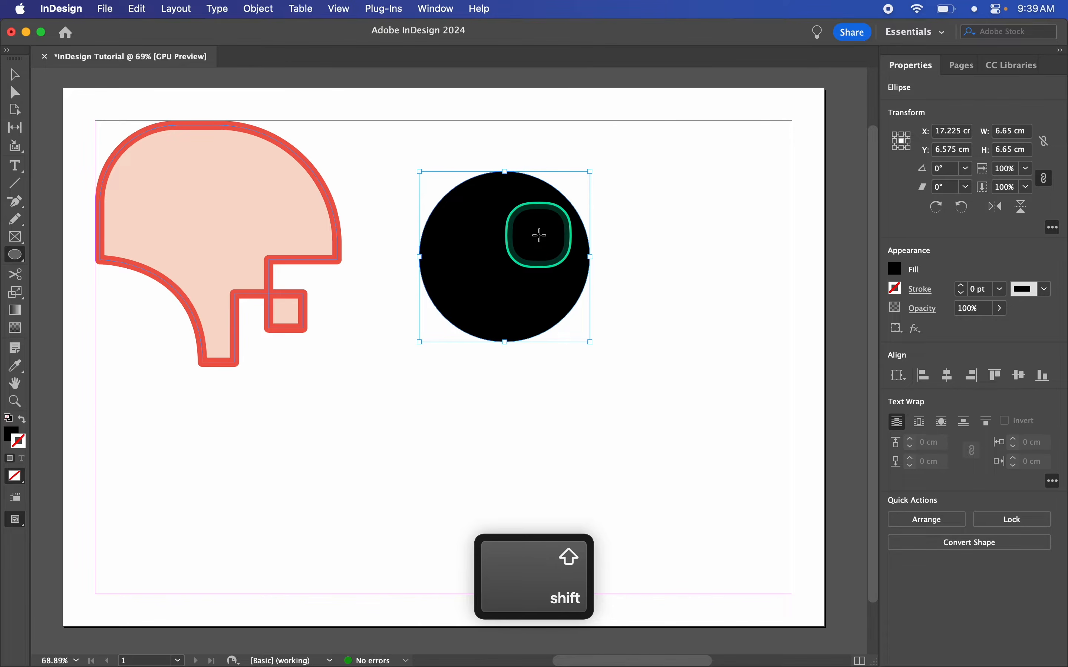
pyautogui.hotkey('shift', 'x')
pyautogui.hotkey('shift', 'x')
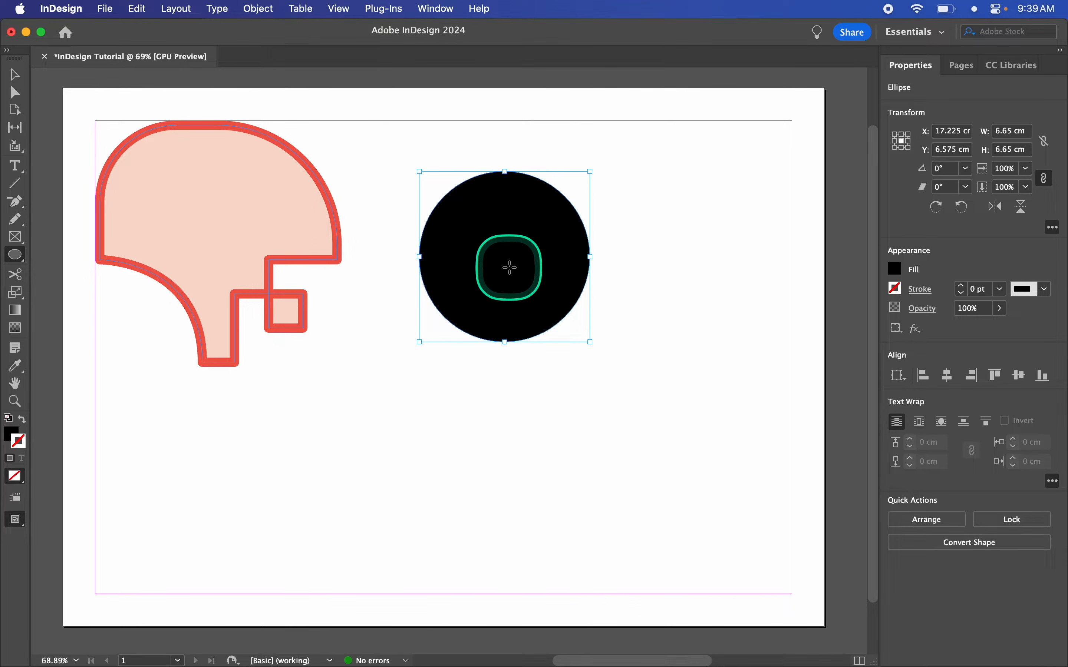
# Make the fill active and try no fill, solid colour and gradient on the circle, ending with solid black
pyautogui.press('x')
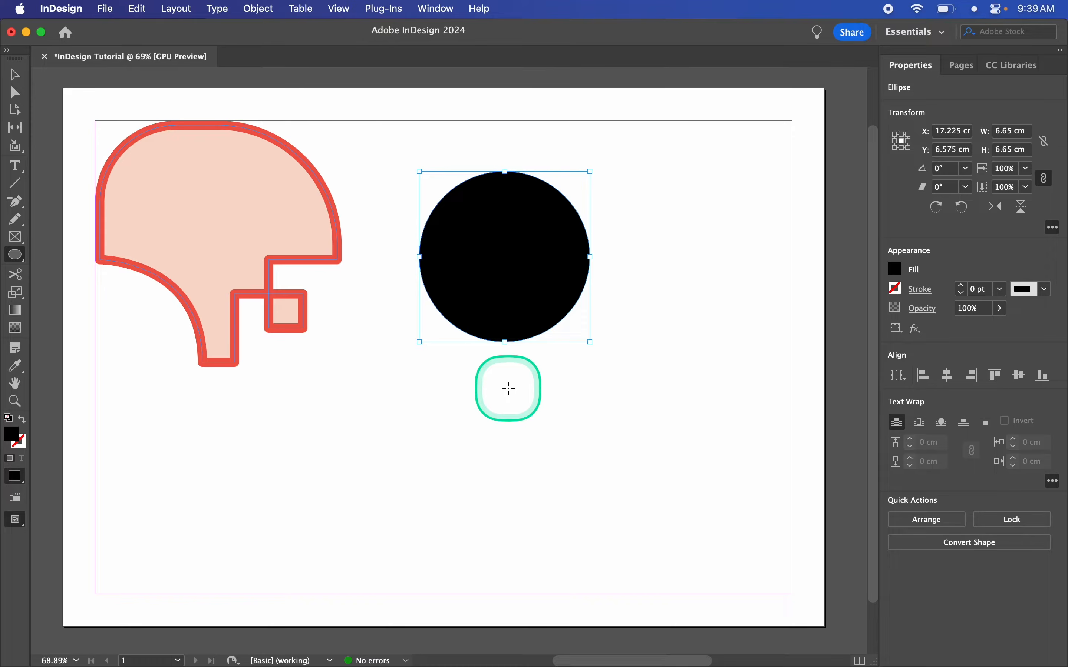
pyautogui.press('/')
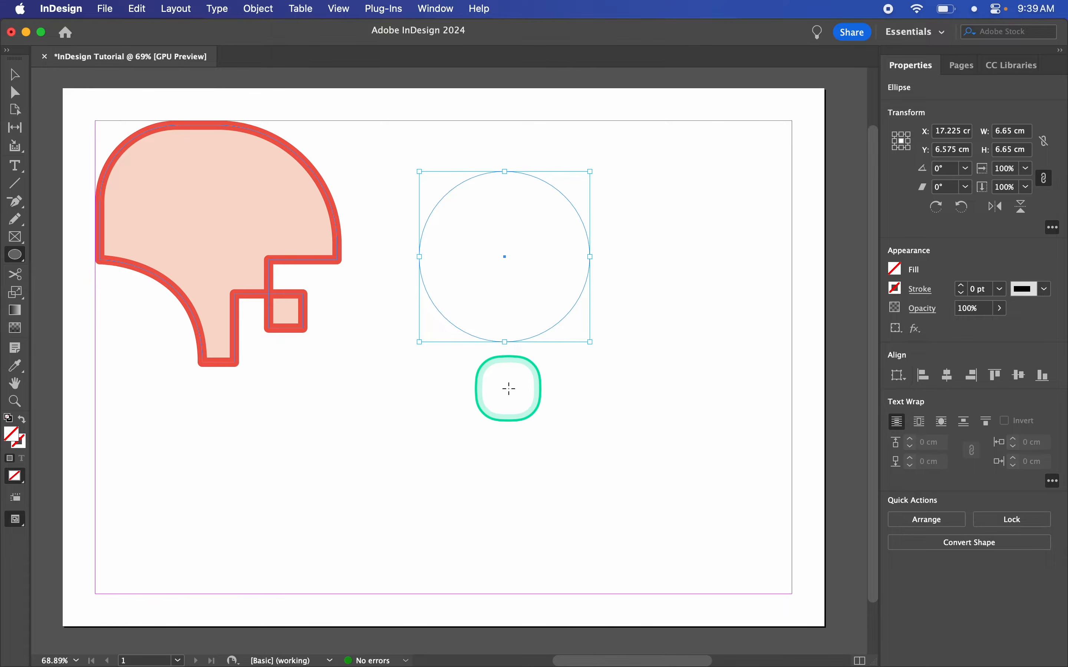
pyautogui.press(',')
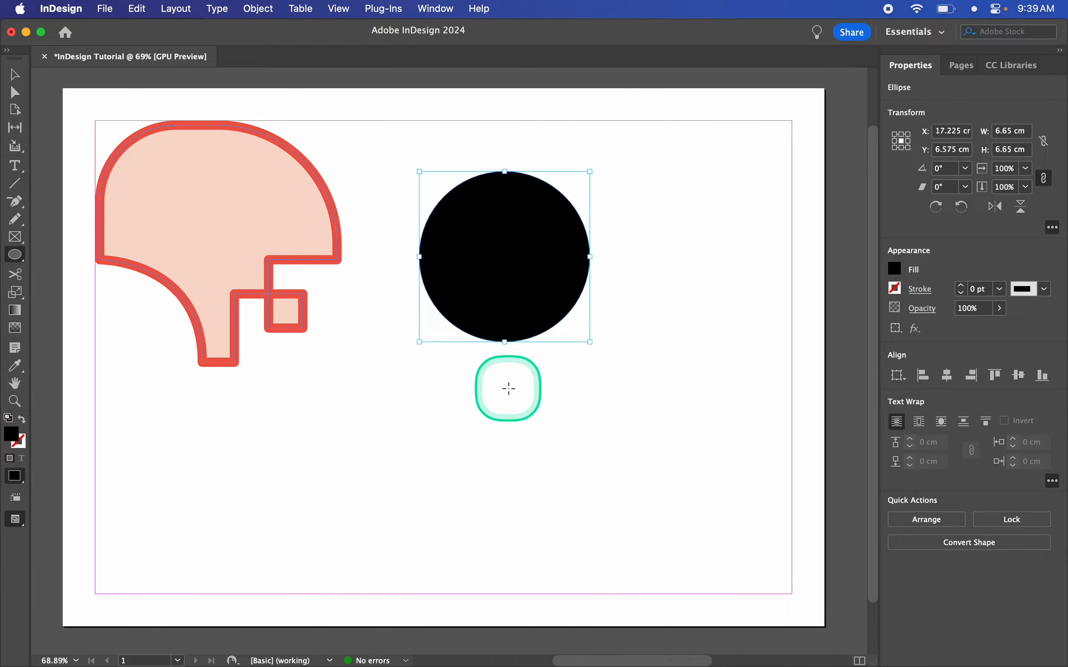
pyautogui.press('.')
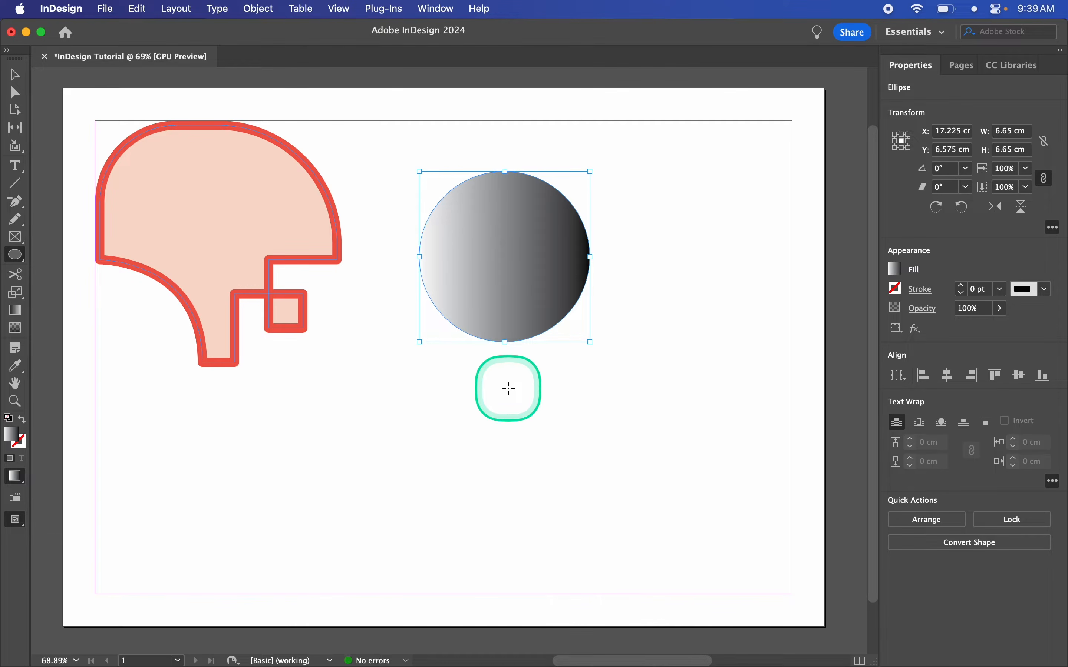
pyautogui.press('/')
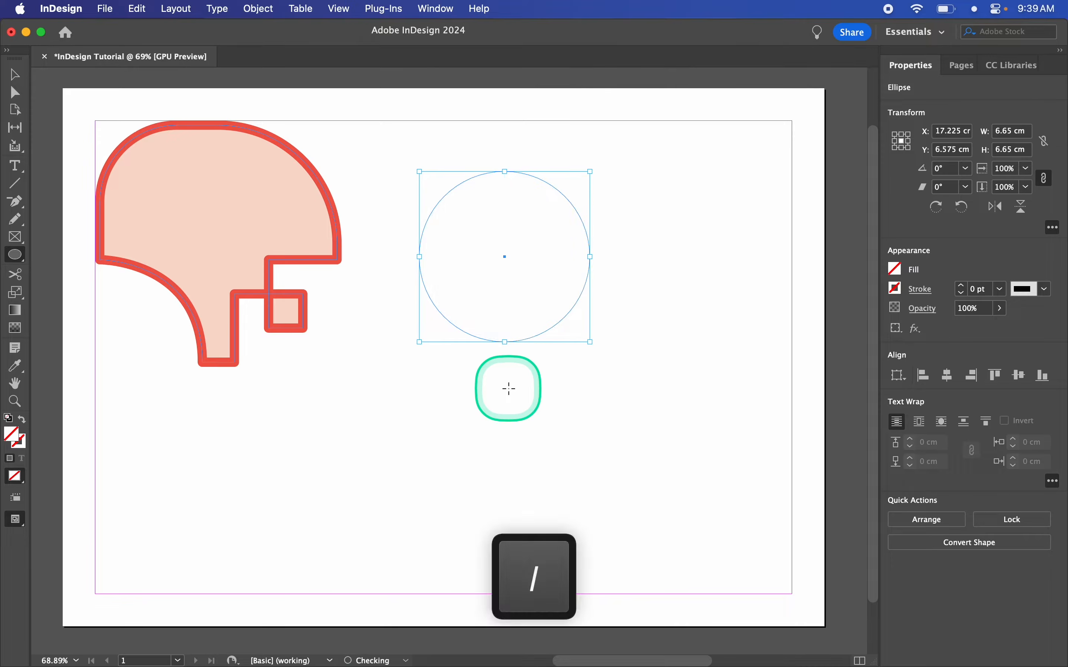
pyautogui.press('.')
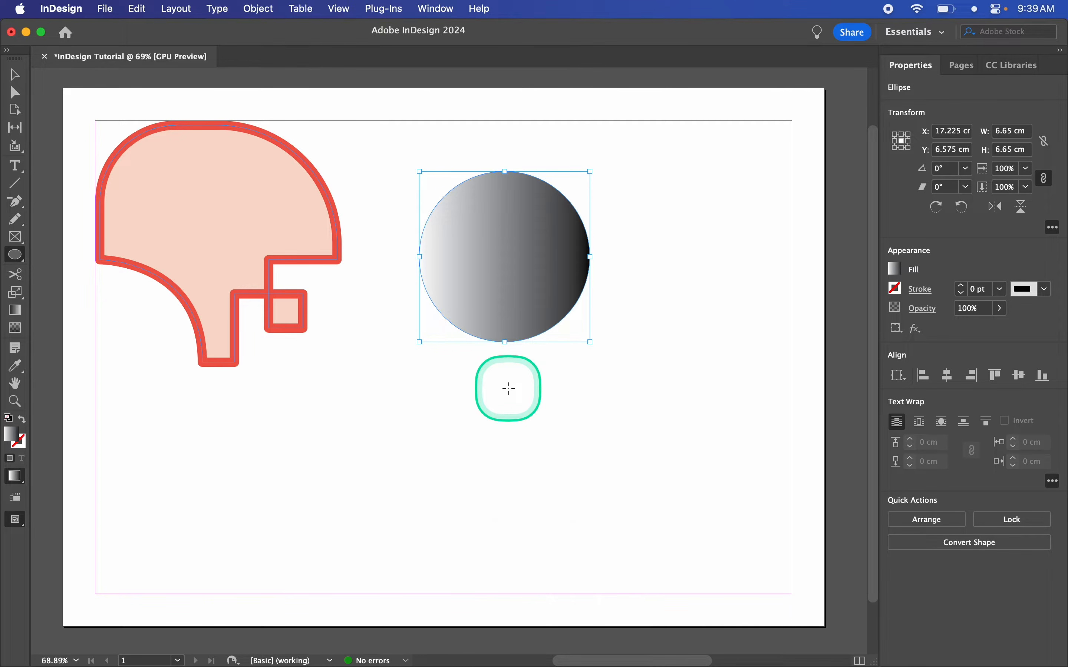
pyautogui.press(',')
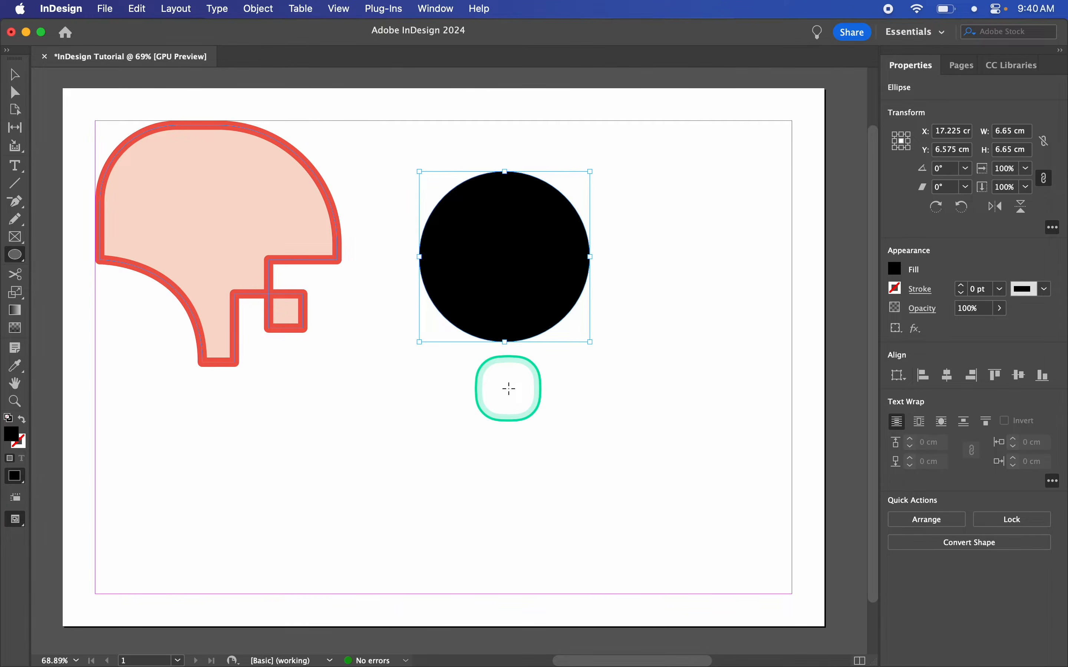
# Reset the circle to the default fill and stroke, and swap them back and forth, ending with the black stroke
pyautogui.click(10, 422)
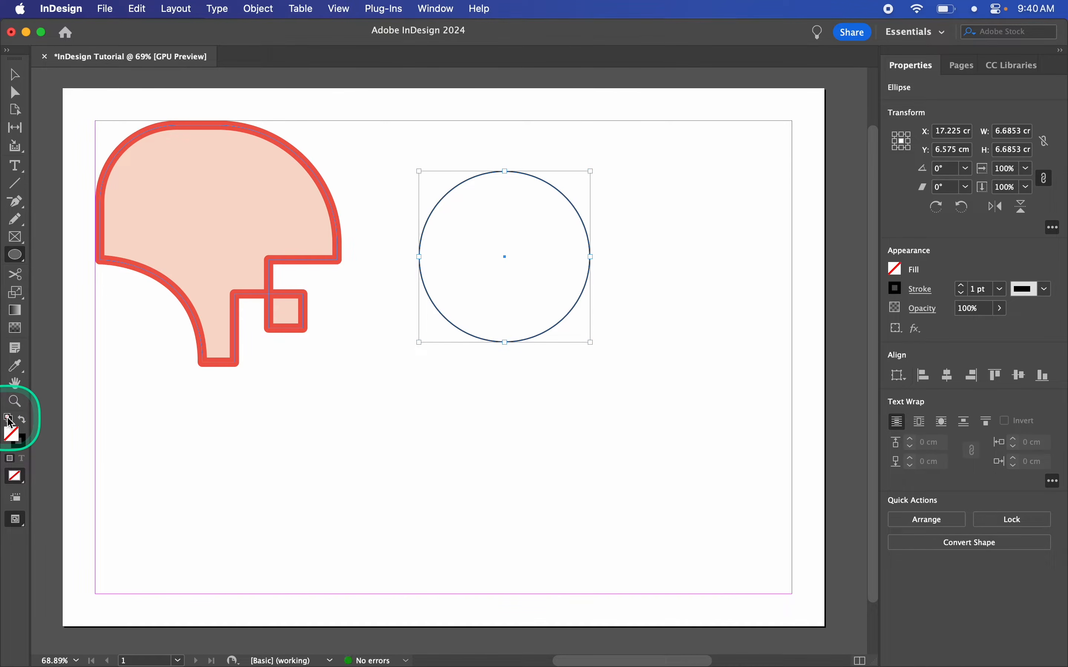
pyautogui.click(25, 422)
pyautogui.click(25, 422)
pyautogui.click(25, 423)
pyautogui.click(25, 423)
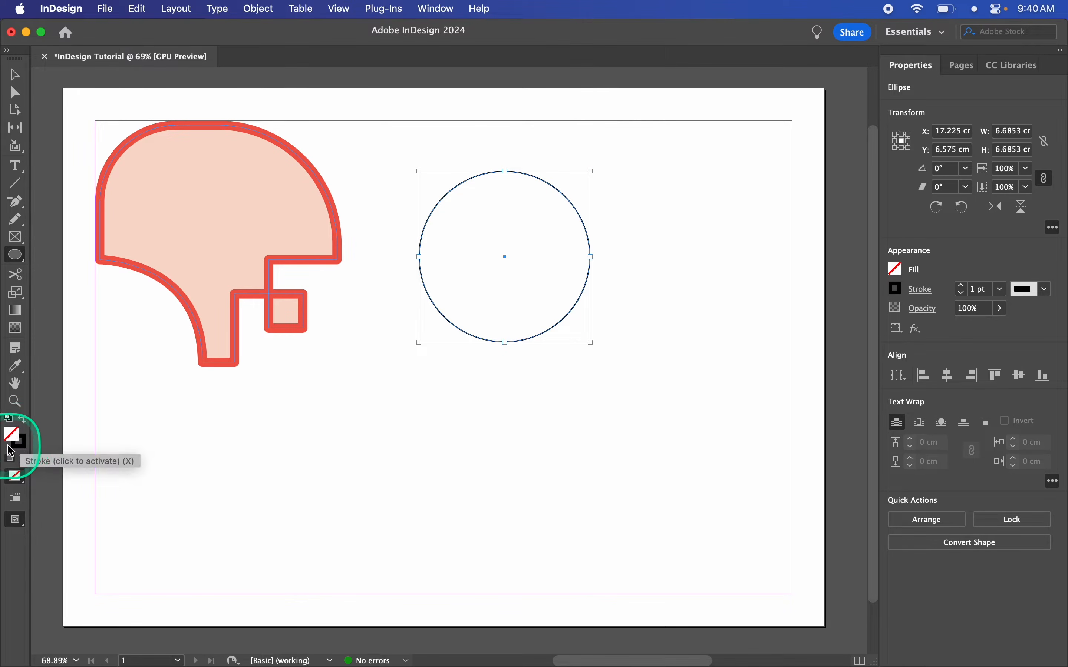
# Switch the active attribute between the circle's stroke and fill, ending on fill
pyautogui.click(17, 443)
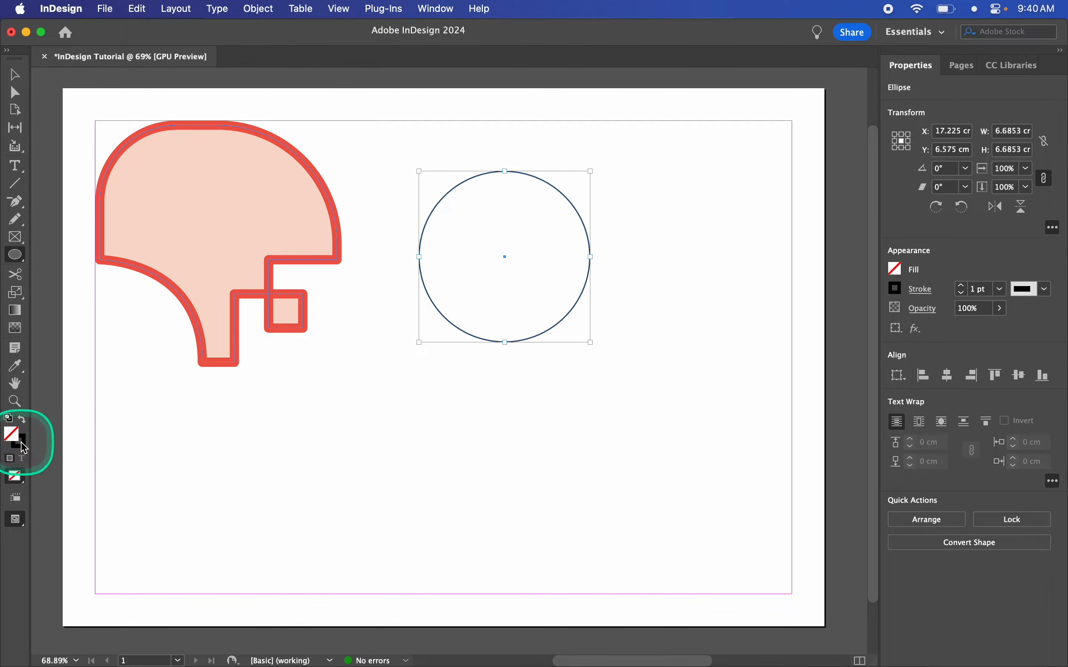
pyautogui.click(18, 482)
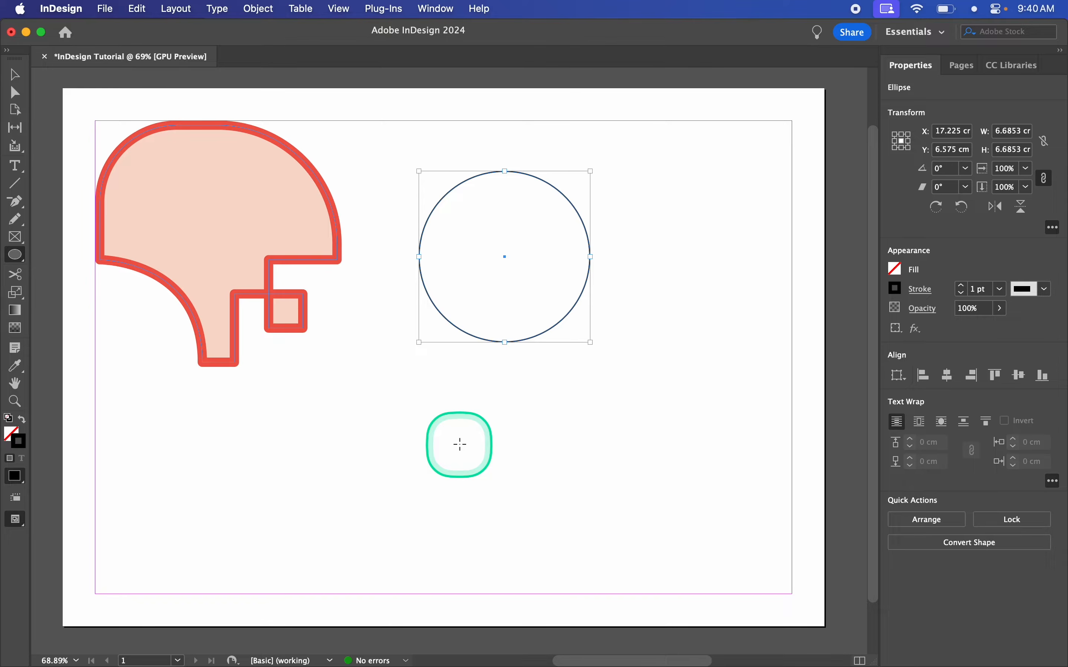
pyautogui.press('x')
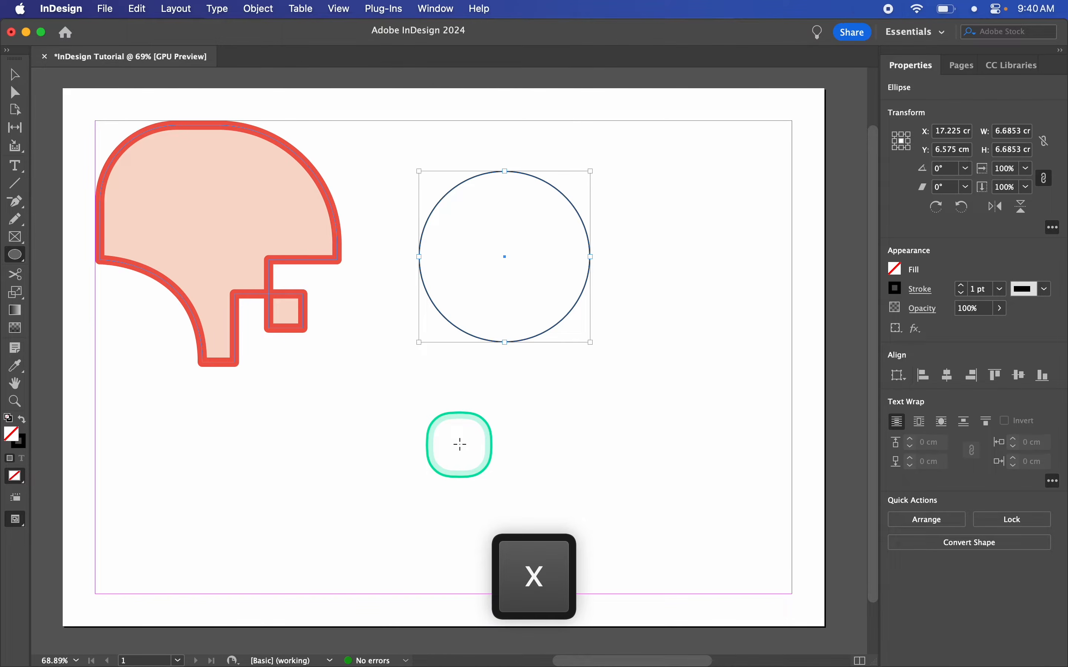
# Swap the circle's fill and stroke repeatedly, finishing with a black fill and no stroke
pyautogui.hotkey('shift', 'x')
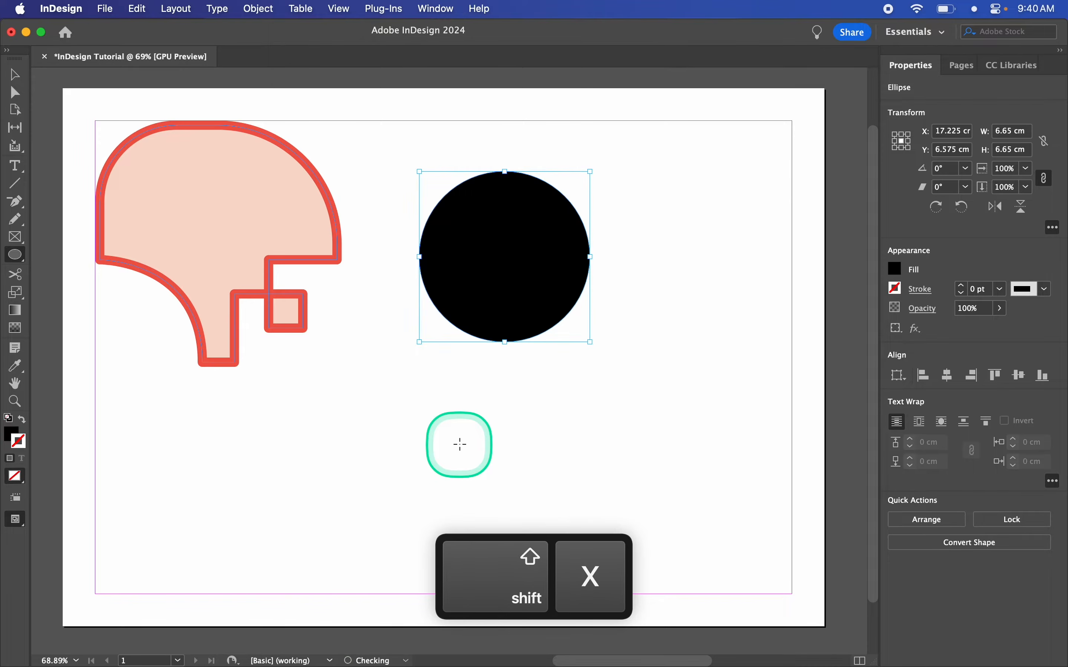
pyautogui.hotkey('shift', 'x')
pyautogui.hotkey('shift', 'x')
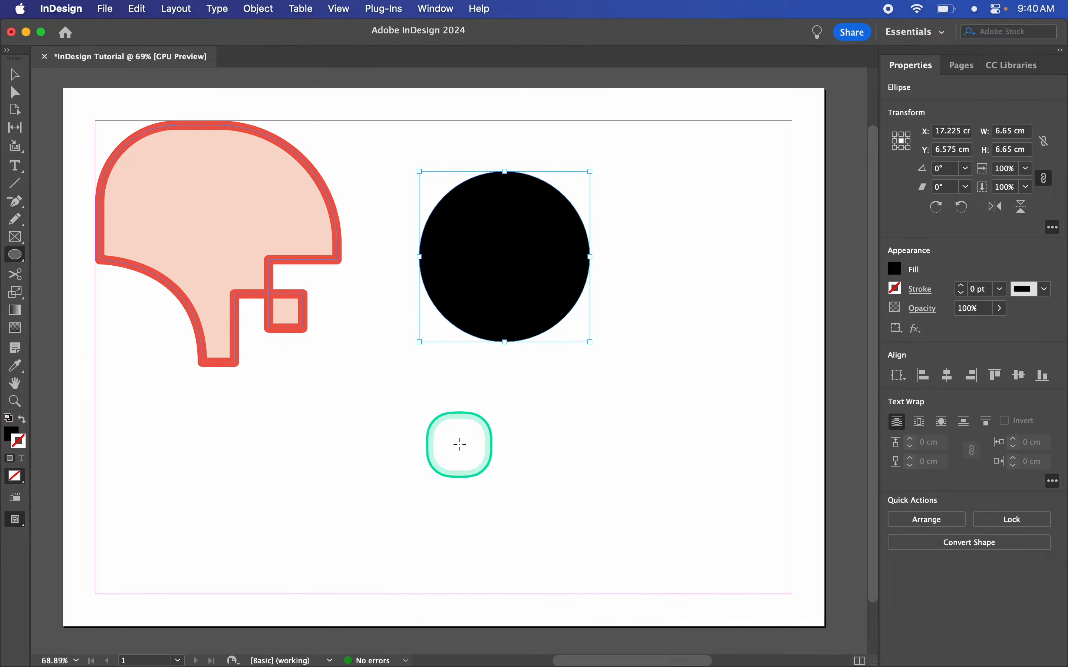
# Try no fill and a gradient fill on the circle, ending with a solid black fill
pyautogui.press('x')
pyautogui.press('/')
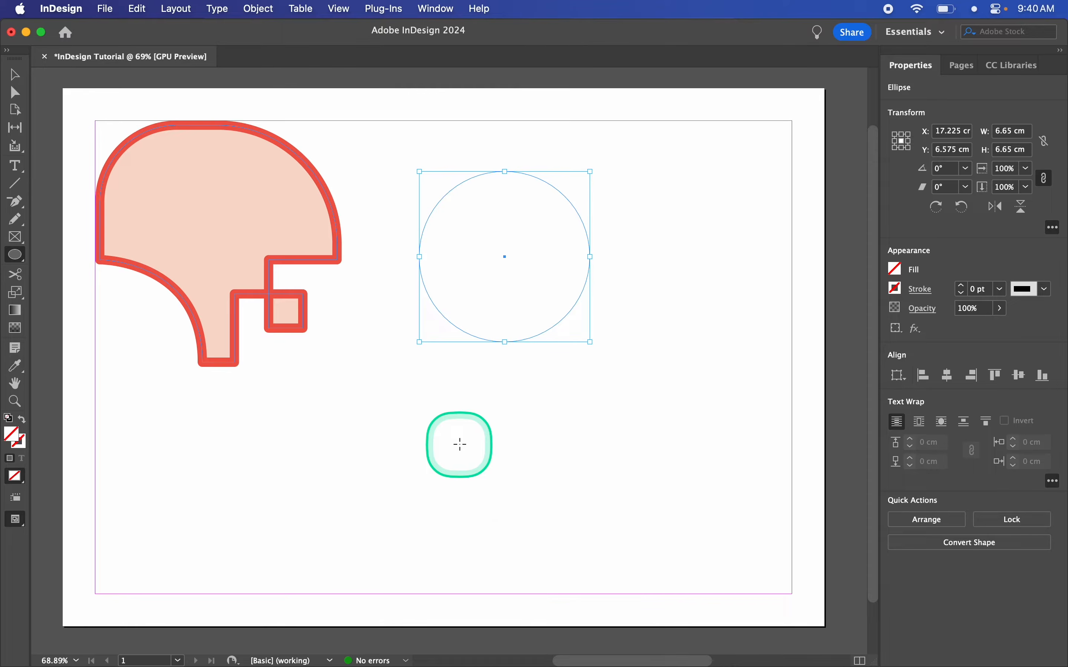
pyautogui.press('.')
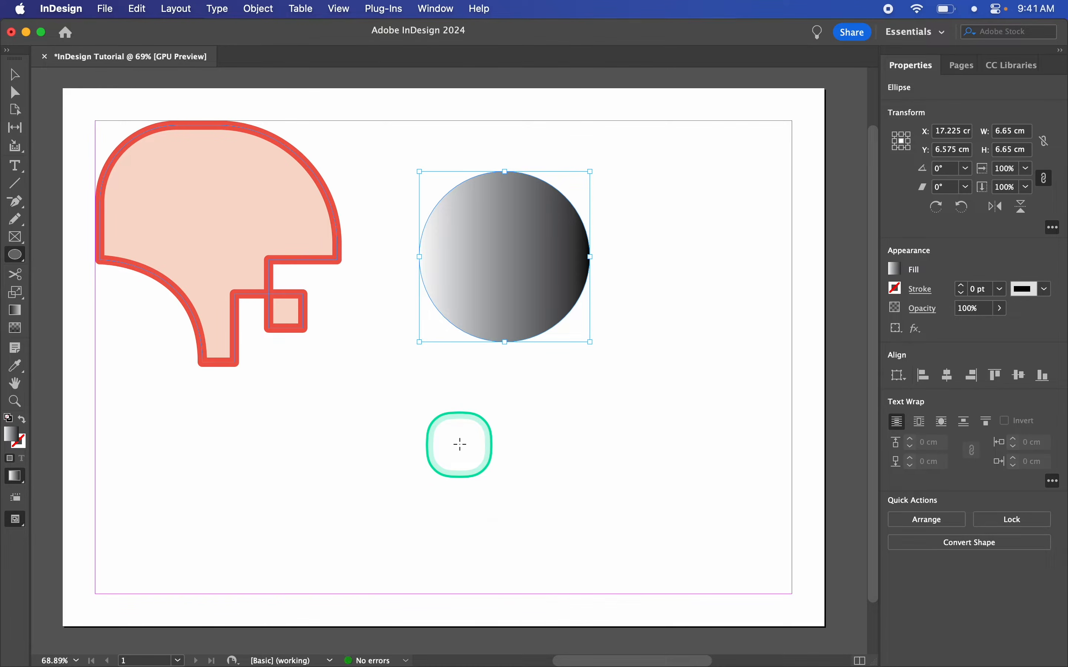
pyautogui.press(',')
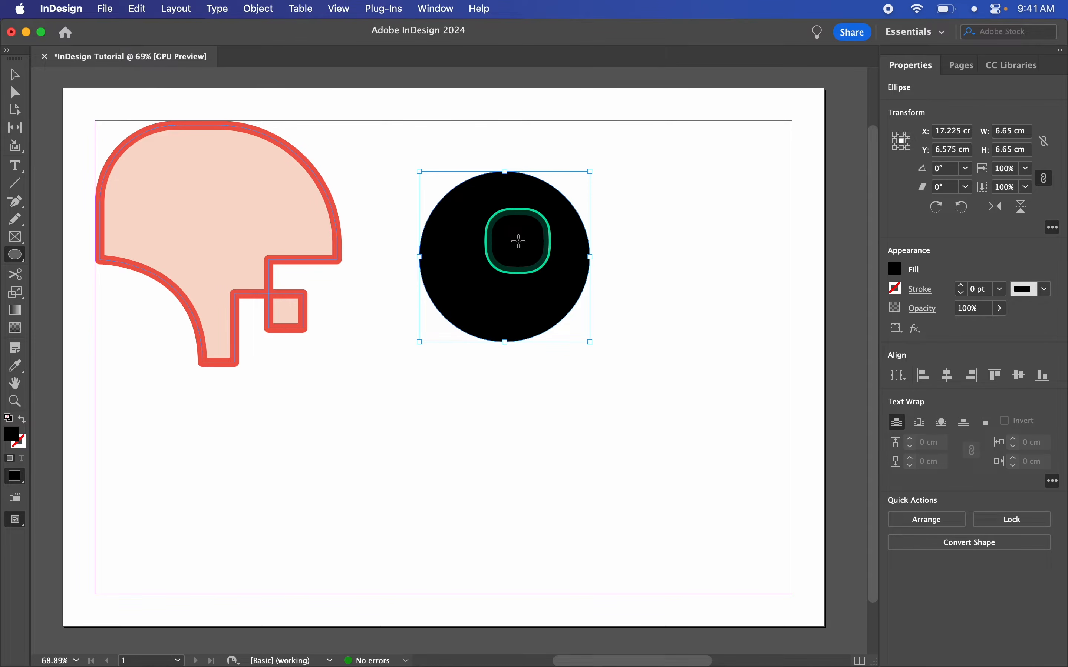
# Move the black circle into the upper-right corner of the page margins and deselect it
pyautogui.press('v')
pyautogui.moveTo(497, 273); pyautogui.dragTo(704, 207)
pyautogui.click(547, 217)
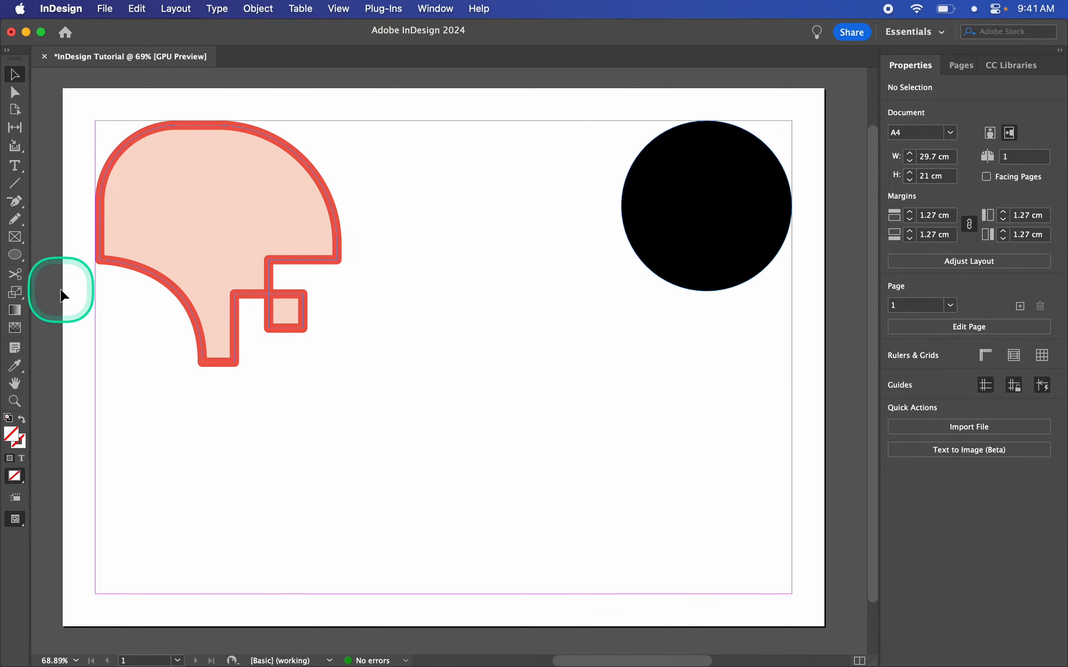
# Draw a trial polygon in the middle of the page with the Polygon tool and delete it
pyautogui.click(16, 256)
pyautogui.rightClick(17, 259)
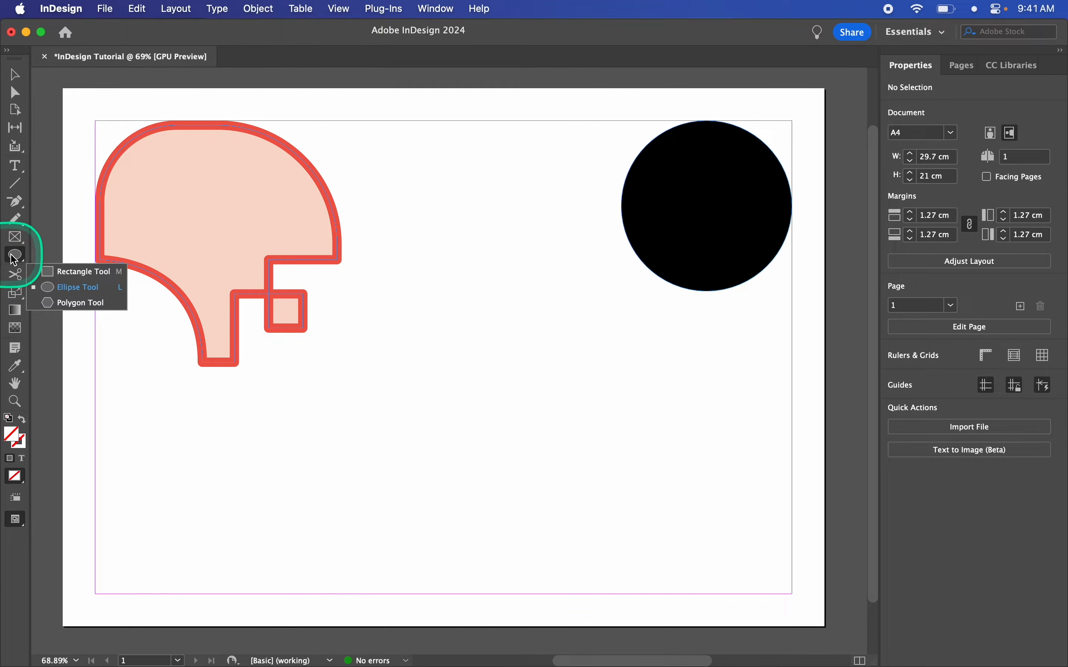
pyautogui.click(68, 304)
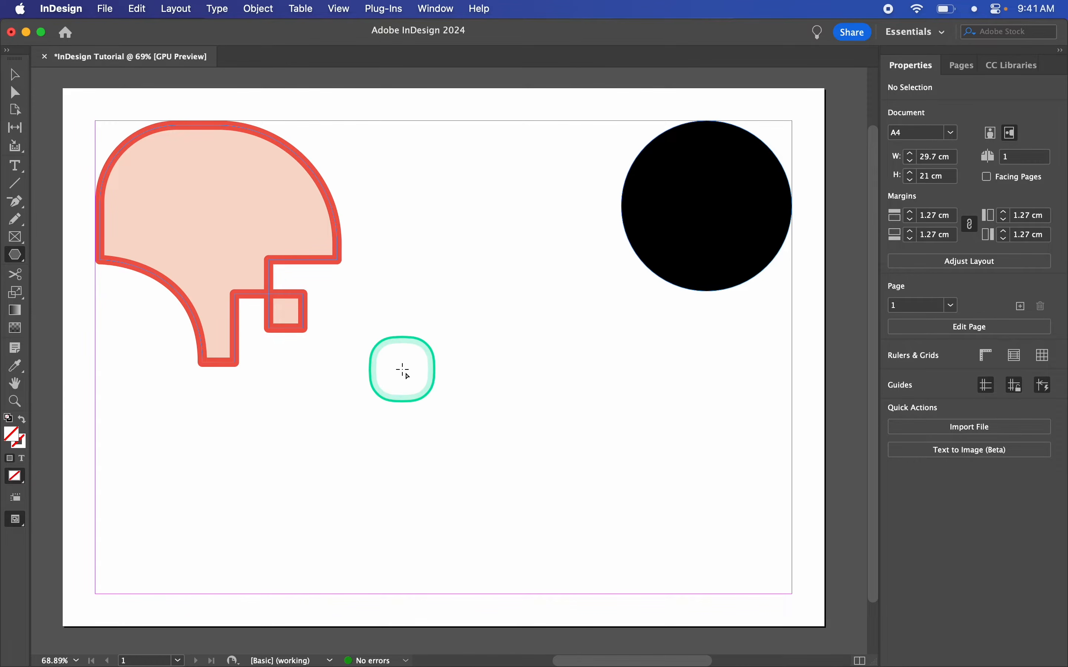
pyautogui.moveTo(351, 314); pyautogui.dragTo(554, 491)
pyautogui.press('BackSpace')
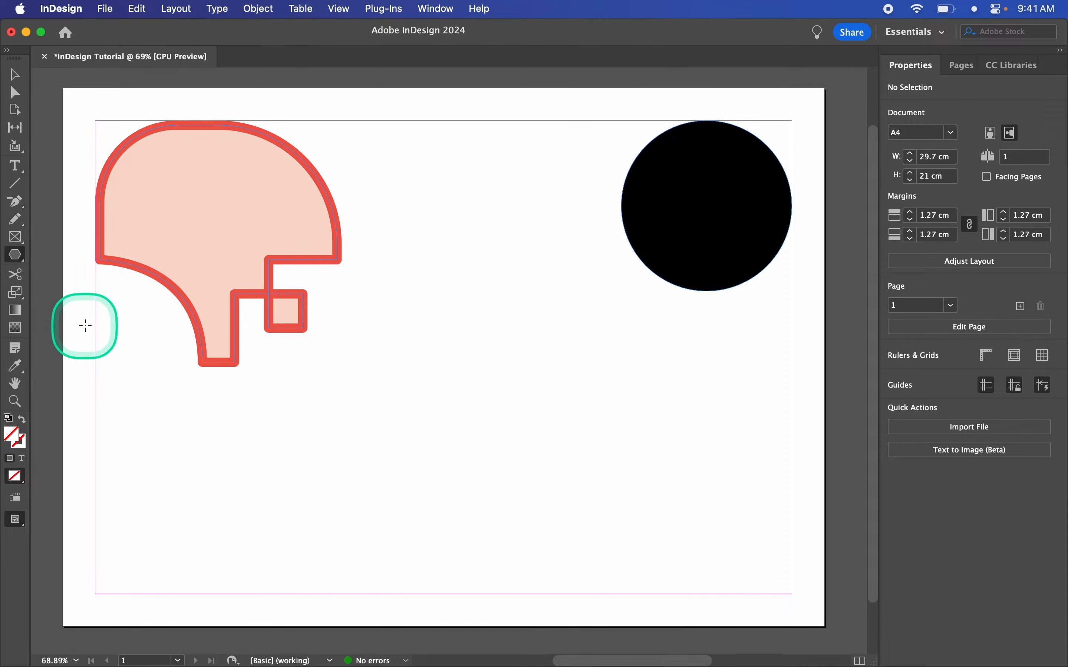
# Configure the Polygon tool for 5 sides and a 0% star inset
pyautogui.doubleClick(16, 256)
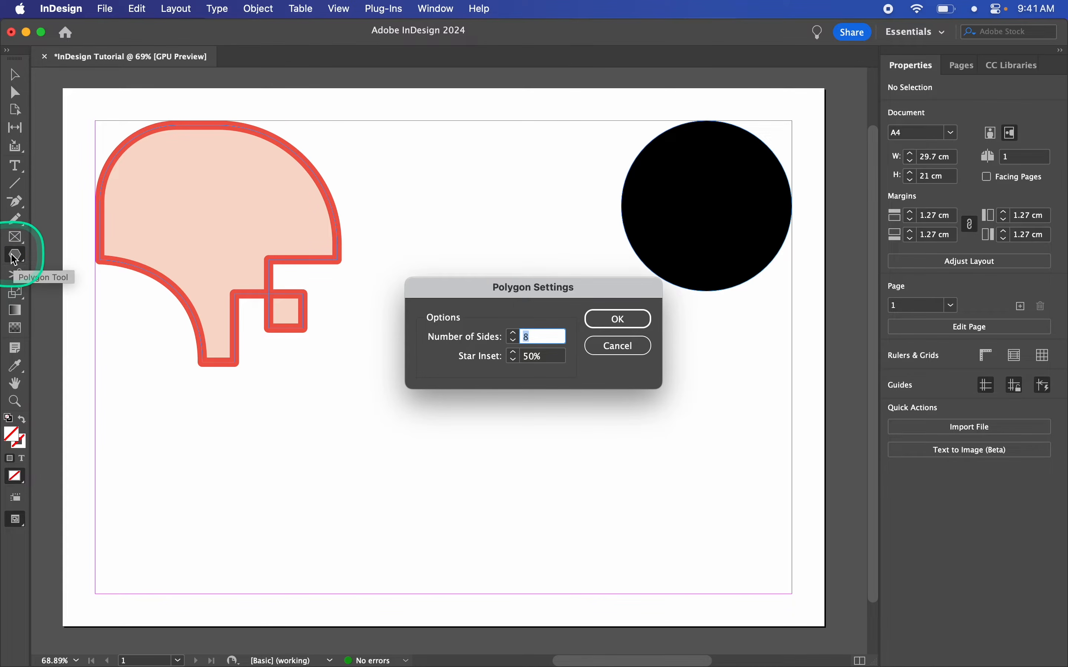
pyautogui.moveTo(530, 287); pyautogui.dragTo(536, 234)
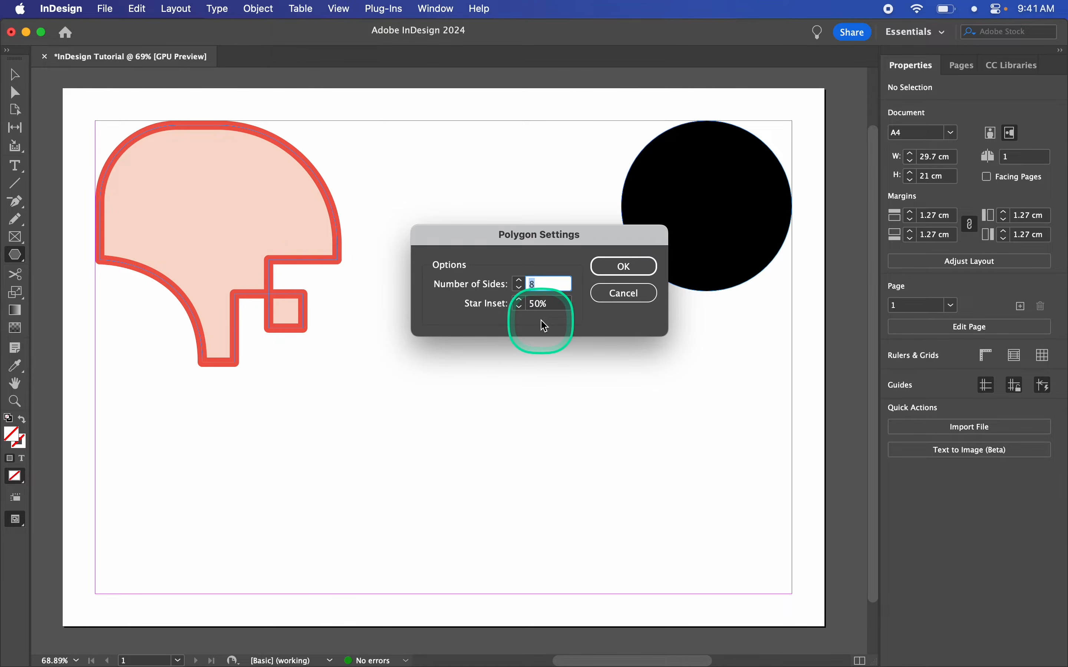
pyautogui.doubleClick(538, 305)
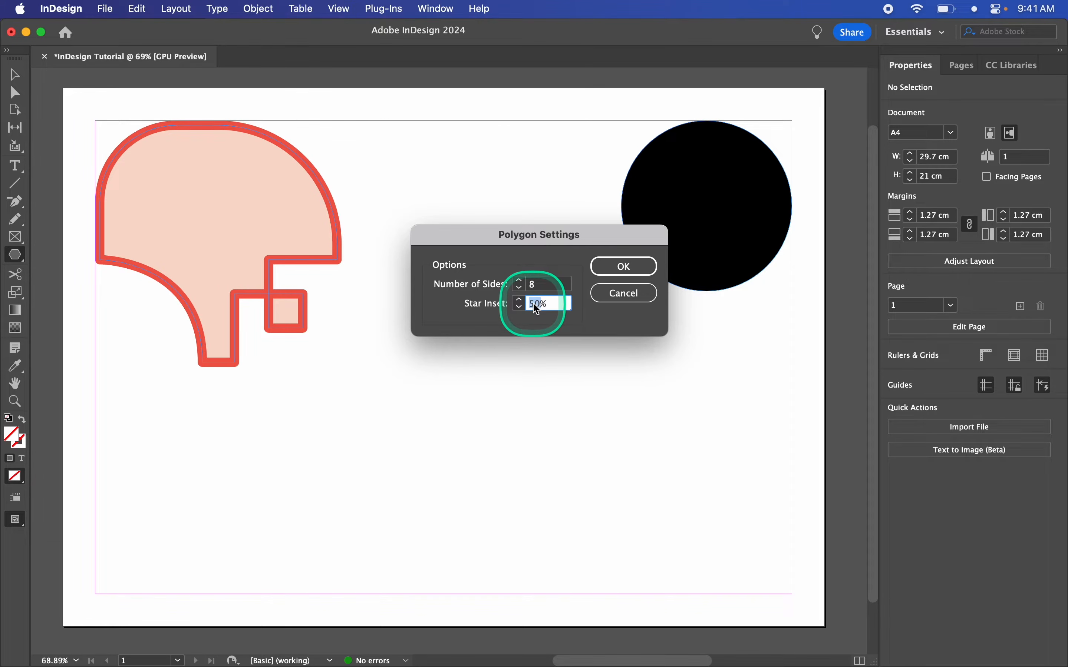
pyautogui.write('0')
pyautogui.doubleClick(542, 284)
pyautogui.write('5')
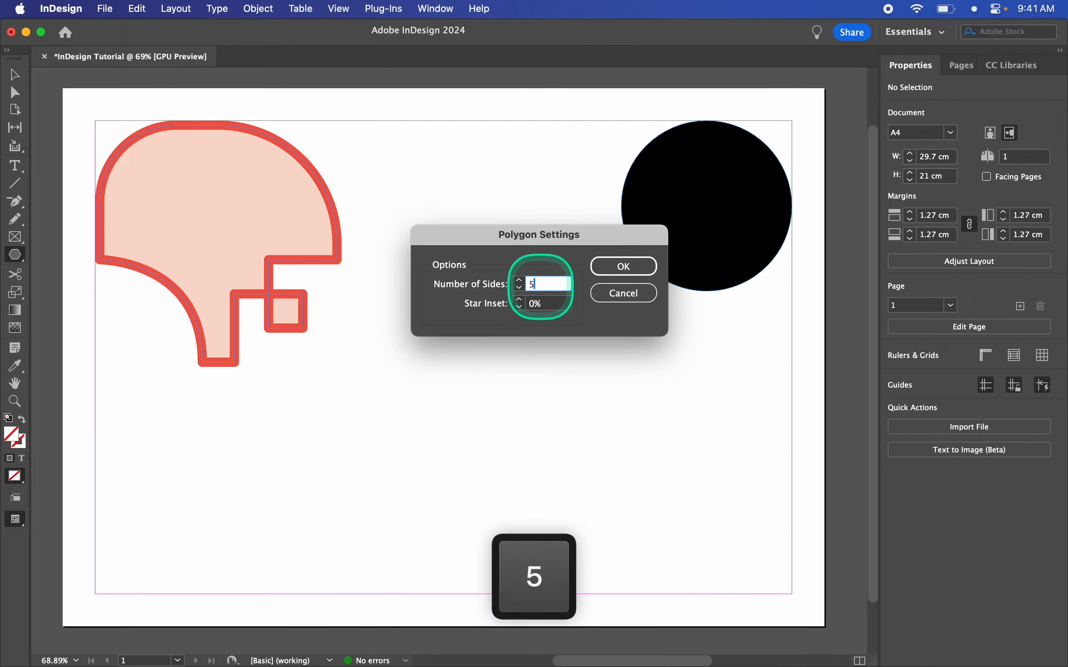
pyautogui.press('Return')
# Draw a pentagon below the page centre and split it while drawing into 4 rows and several columns, about 5.7 by 7.55 cm overall
pyautogui.moveTo(401, 307); pyautogui.dragTo(540, 440)
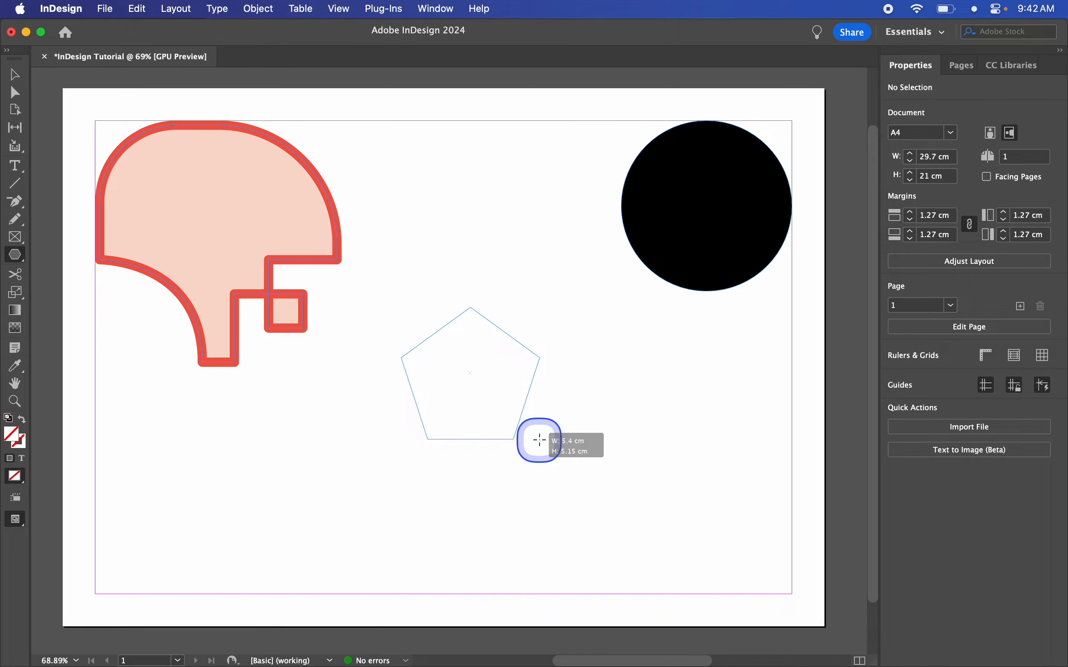
pyautogui.press('Up')
pyautogui.press('Up')
pyautogui.press('Up')
pyautogui.moveTo(539, 440); pyautogui.dragTo(547, 502)
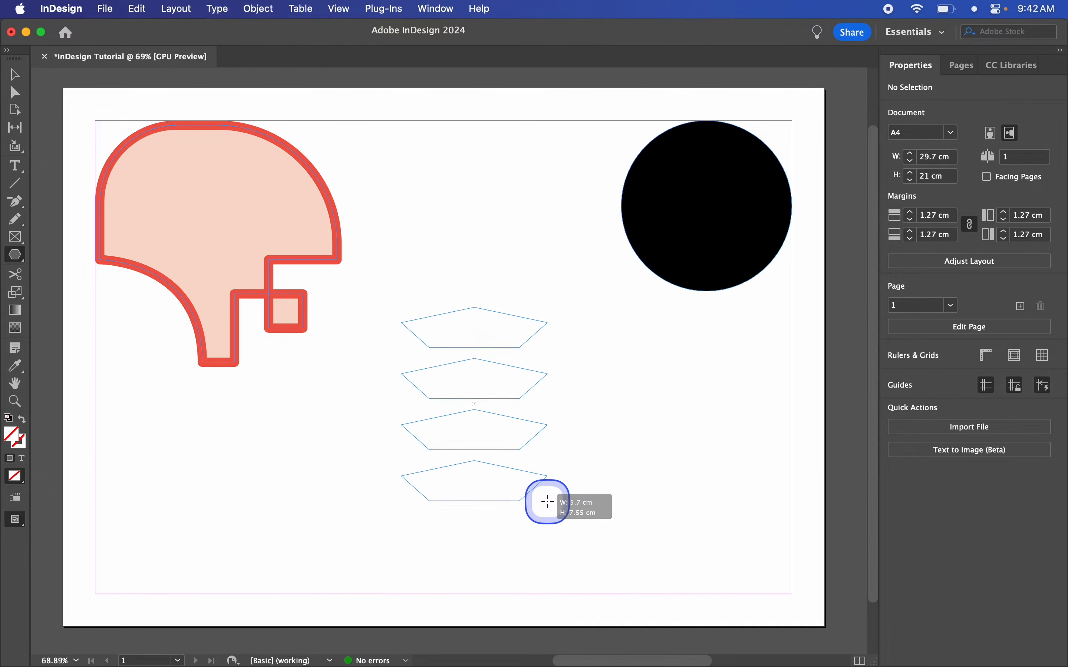
pyautogui.press('Right')
pyautogui.press('Right')
pyautogui.press('Right')
pyautogui.press('Right')
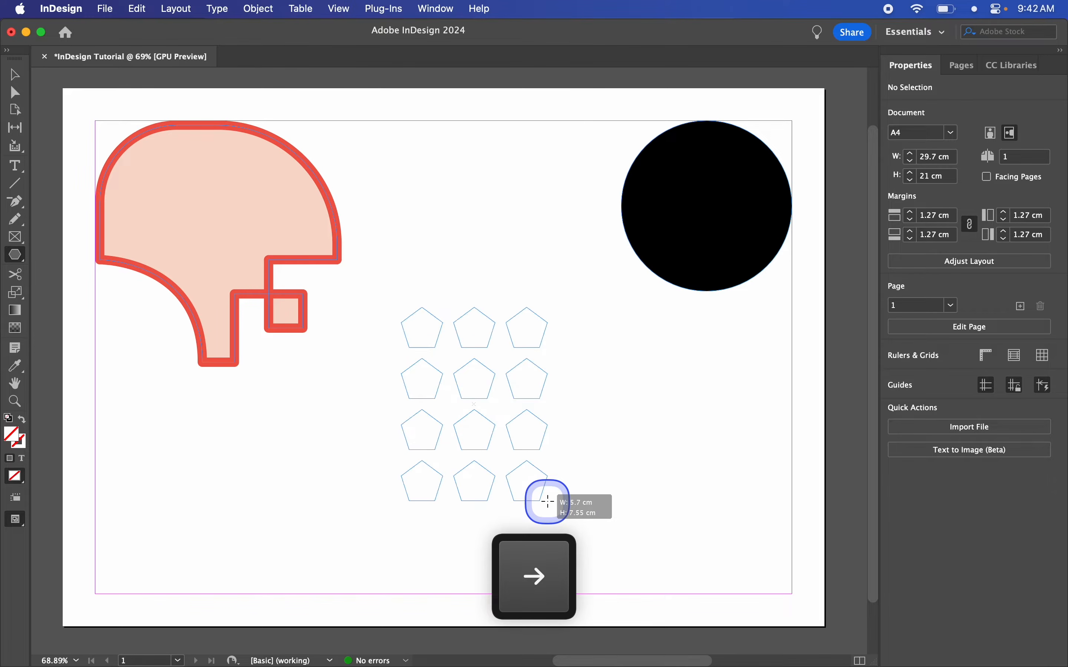
# Widen the pentagon grid to about 9.35 by 7.85 cm and reduce it to 3 columns and 2 rows
pyautogui.moveTo(547, 502); pyautogui.dragTo(641, 509)
pyautogui.press('Left')
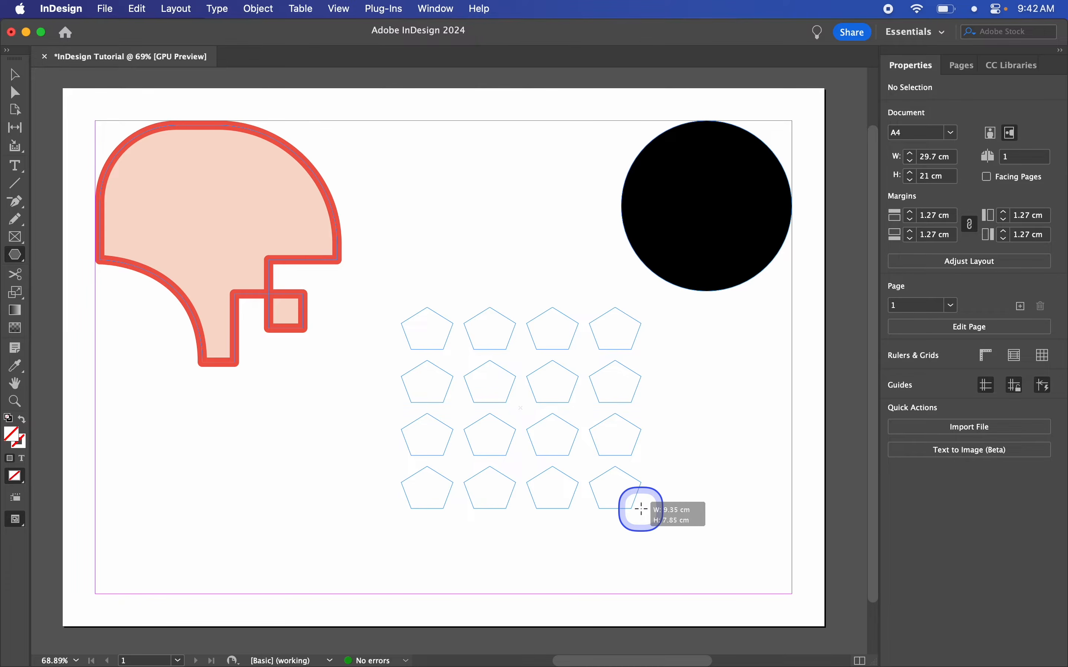
pyautogui.press('Left')
pyautogui.press('Left')
pyautogui.press('Right')
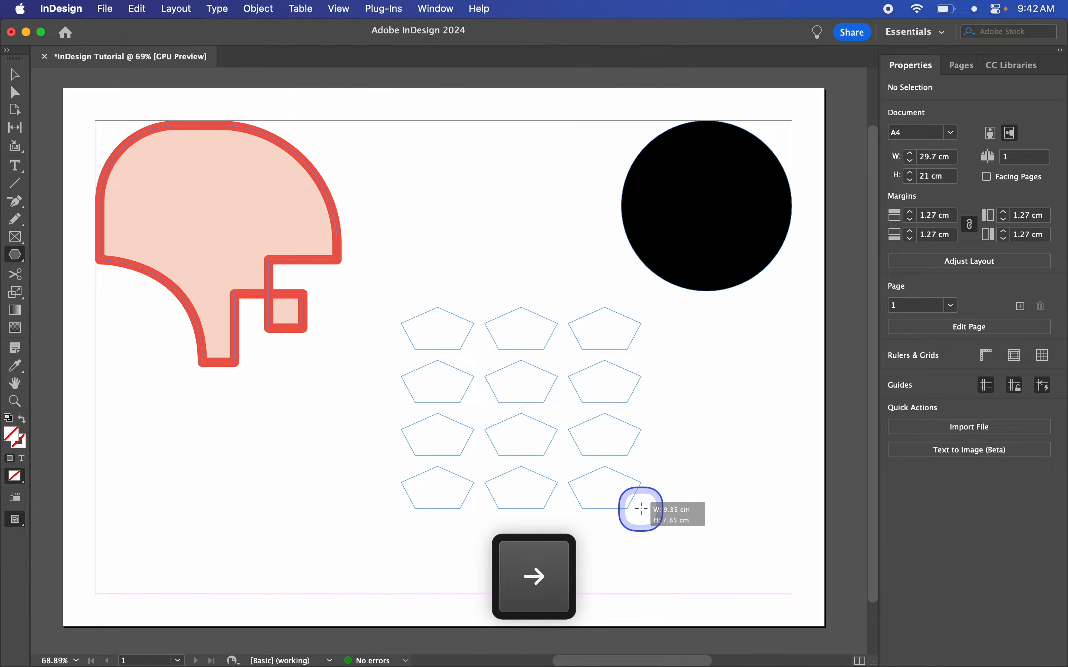
pyautogui.press('Down')
pyautogui.press('Down')
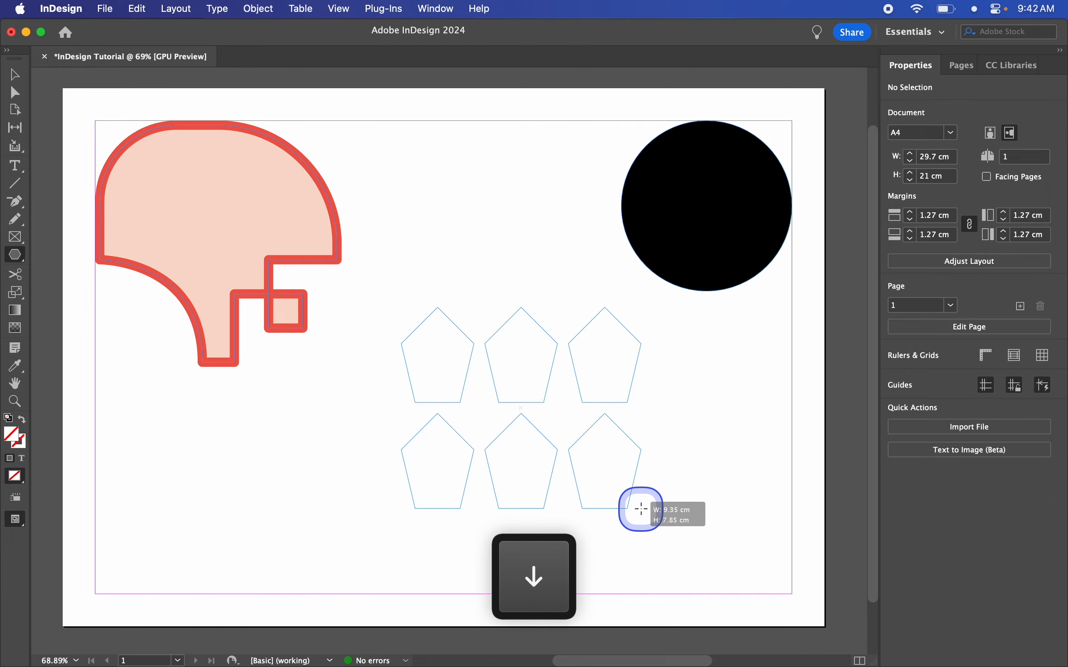
# Increase the pentagon grid to 6 rows and 7 columns
pyautogui.press('Up')
pyautogui.press('Up')
pyautogui.press('Up')
pyautogui.press('Up')
pyautogui.press('Right')
pyautogui.press('Right')
pyautogui.press('Right')
pyautogui.press('Right')
# Resize the pentagon grid while drawing to about 10.5 by 9.4 cm
pyautogui.moveTo(642, 509); pyautogui.dragTo(610, 511)
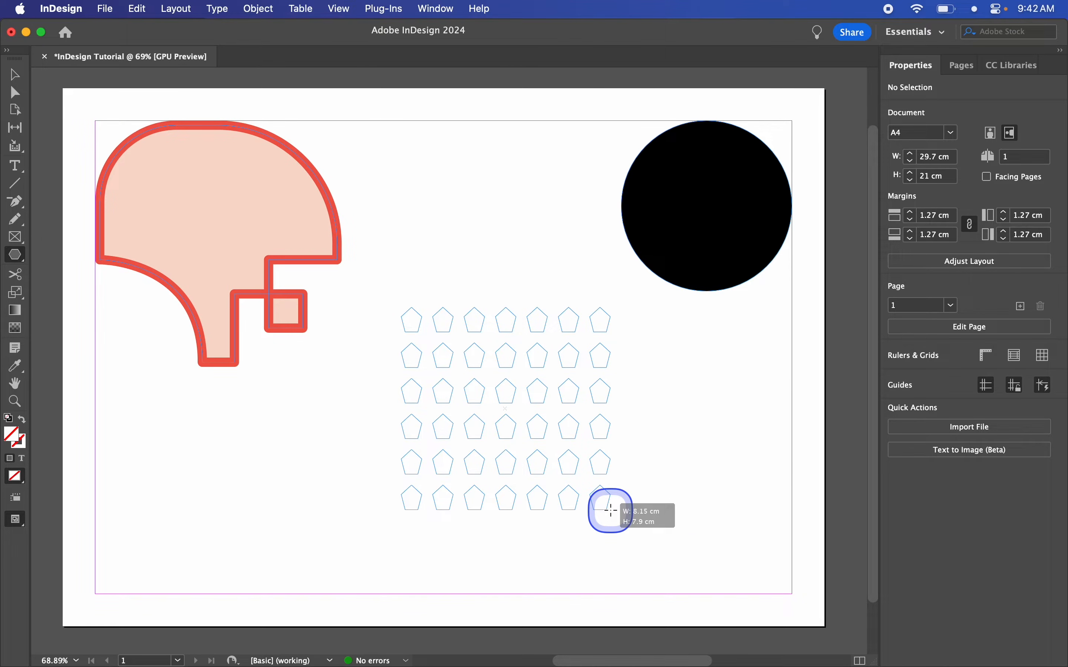
pyautogui.moveTo(611, 510); pyautogui.dragTo(661, 551)
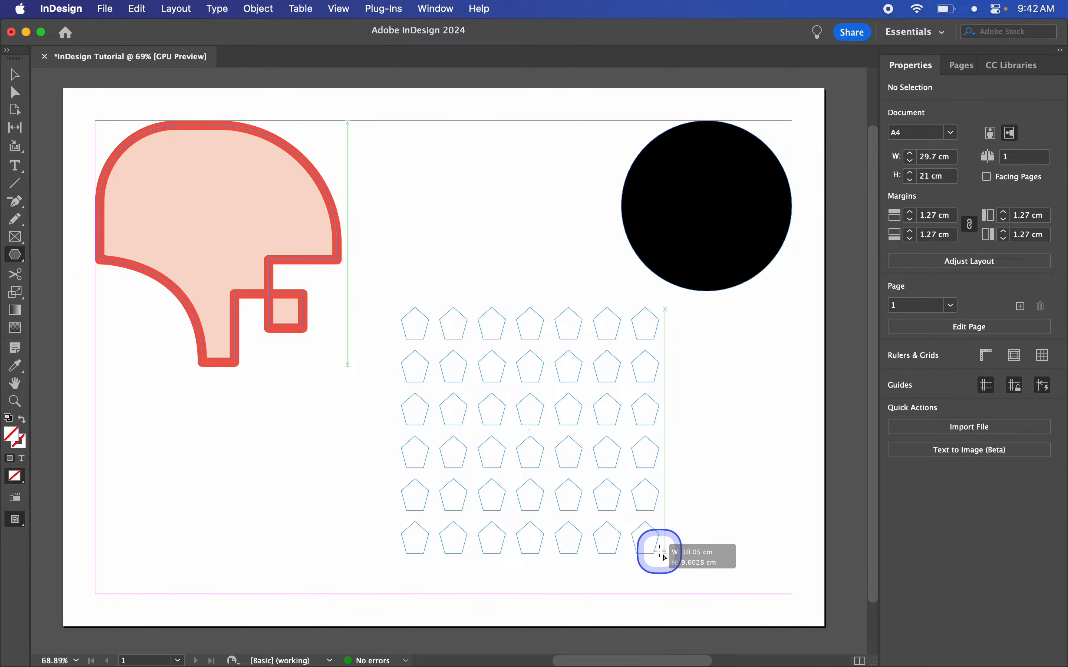
pyautogui.moveTo(660, 551); pyautogui.dragTo(660, 550)
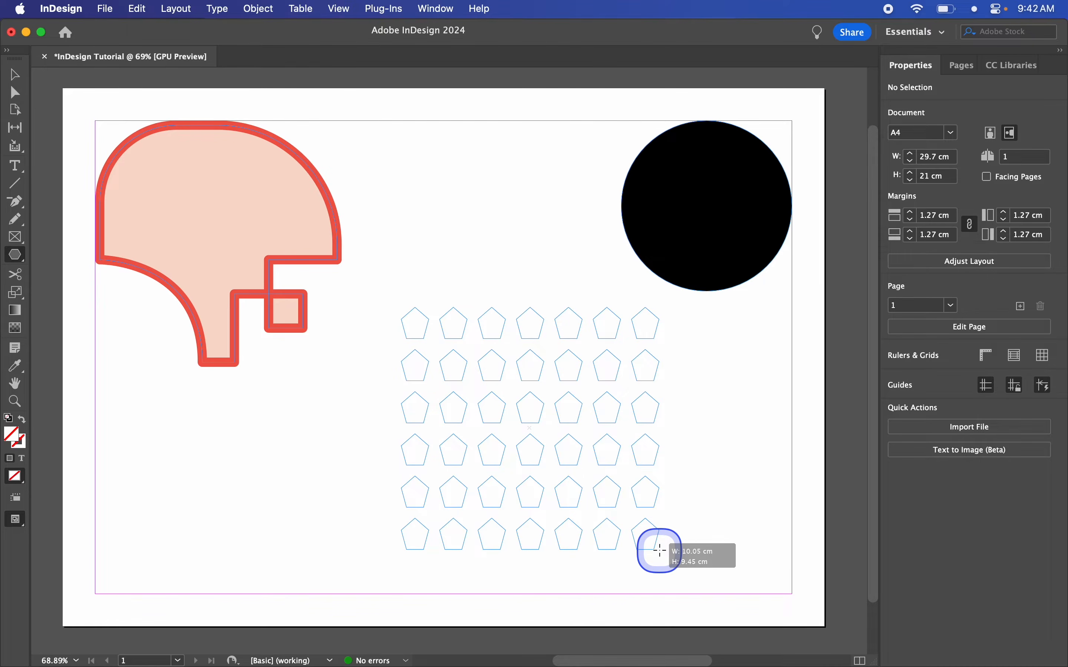
pyautogui.moveTo(659, 551)
pyautogui.mouseDown()
pyautogui.moveTo(596, 496)
pyautogui.moveTo(679, 543)
pyautogui.moveTo(671, 548)
pyautogui.mouseUp()
# Reduce the spacing between the grid's rows until the pentagons touch vertically
pyautogui.press('super')
pyautogui.press('super+Down')
pyautogui.press('super+Down')
pyautogui.press('super+Down')
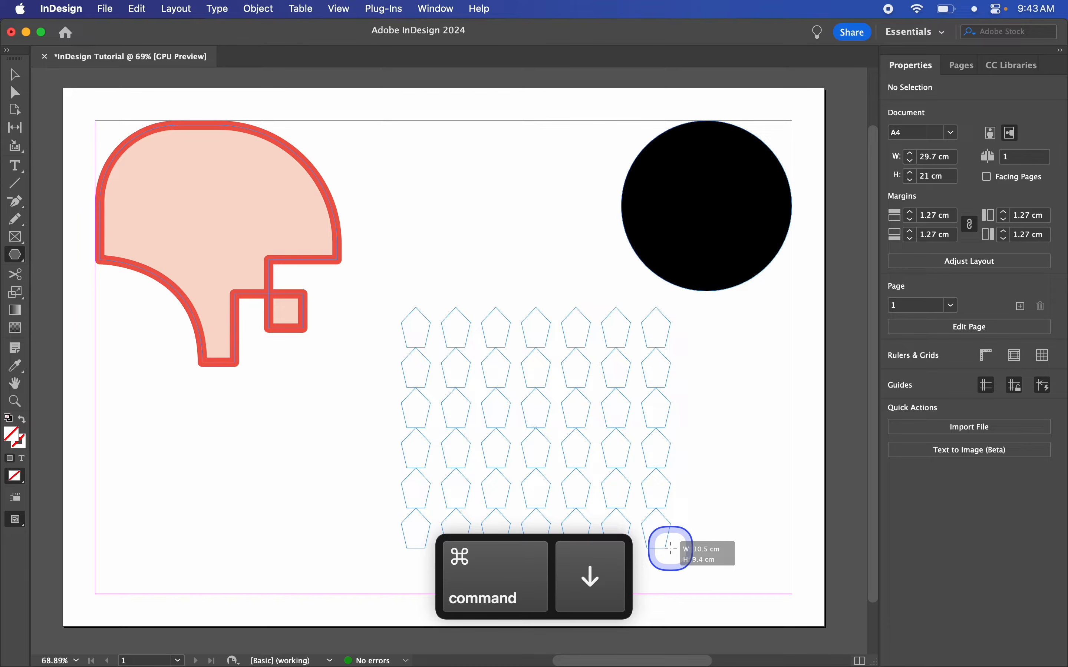
# Reduce the spacing between columns until the pentagons touch, and finish the grid at about 11.8 by 9.6 cm
pyautogui.press('super+Left')
pyautogui.press('super+Left')
pyautogui.press('super+Left')
pyautogui.press('super+Left')
pyautogui.moveTo(671, 548); pyautogui.dragTo(708, 554)
pyautogui.press('super+Left')
pyautogui.press('super+Left')
pyautogui.press('shift')
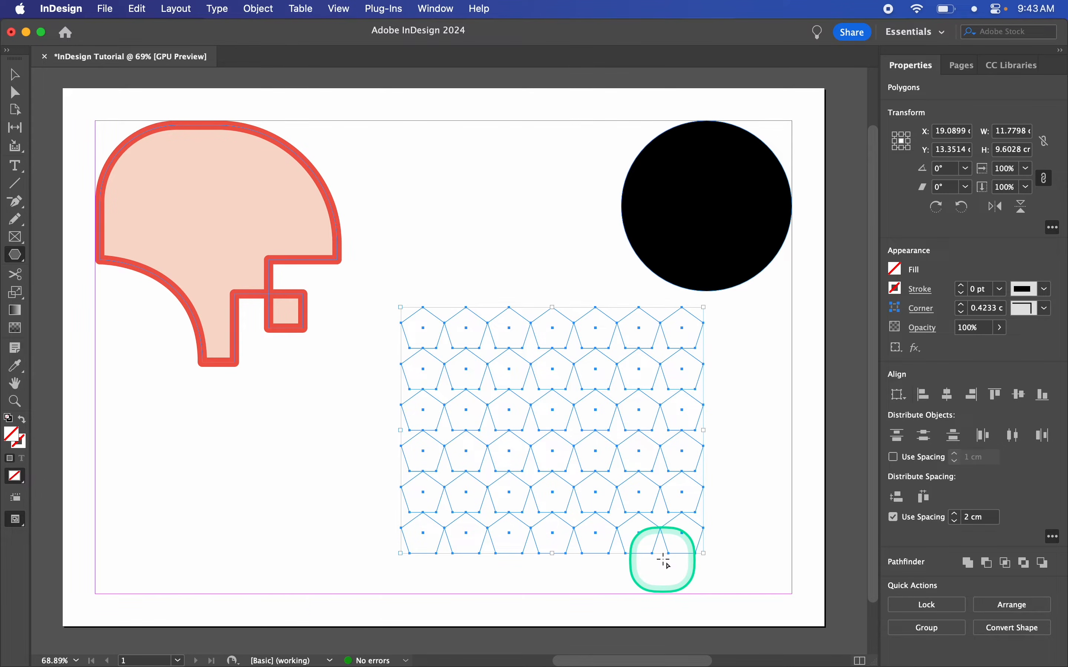
# Apply the default fill and stroke to all the pentagons and deselect them
pyautogui.press('d')
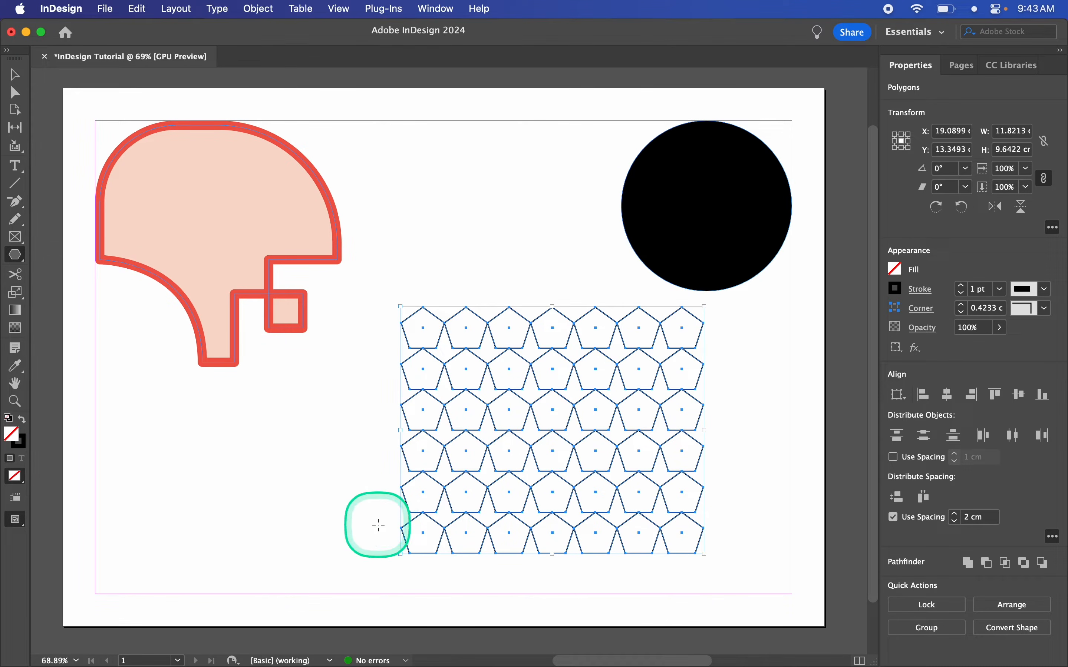
pyautogui.press('v')
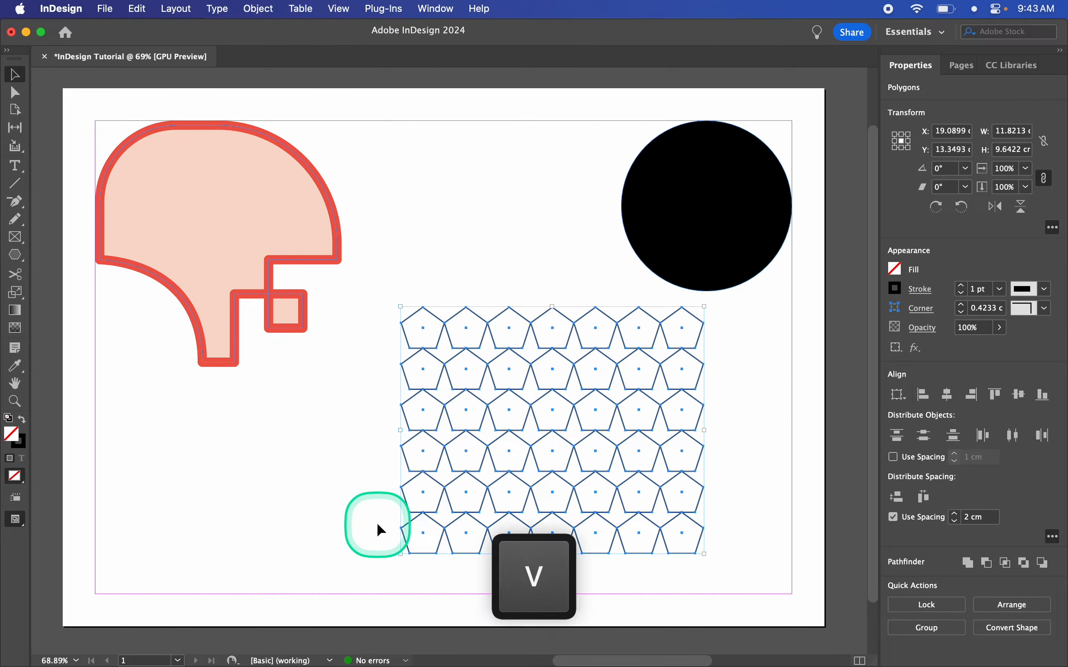
pyautogui.click(362, 357)
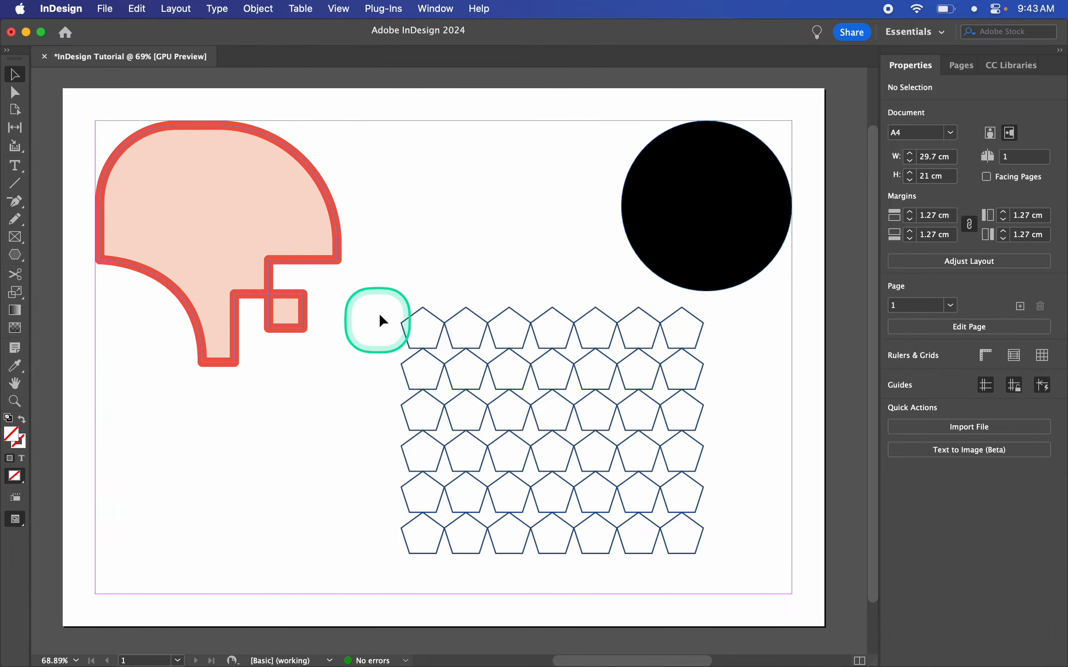
# Move the grid's upper-left pentagon out above the grid, undo the move and deselect everything
pyautogui.moveTo(417, 311); pyautogui.dragTo(470, 229)
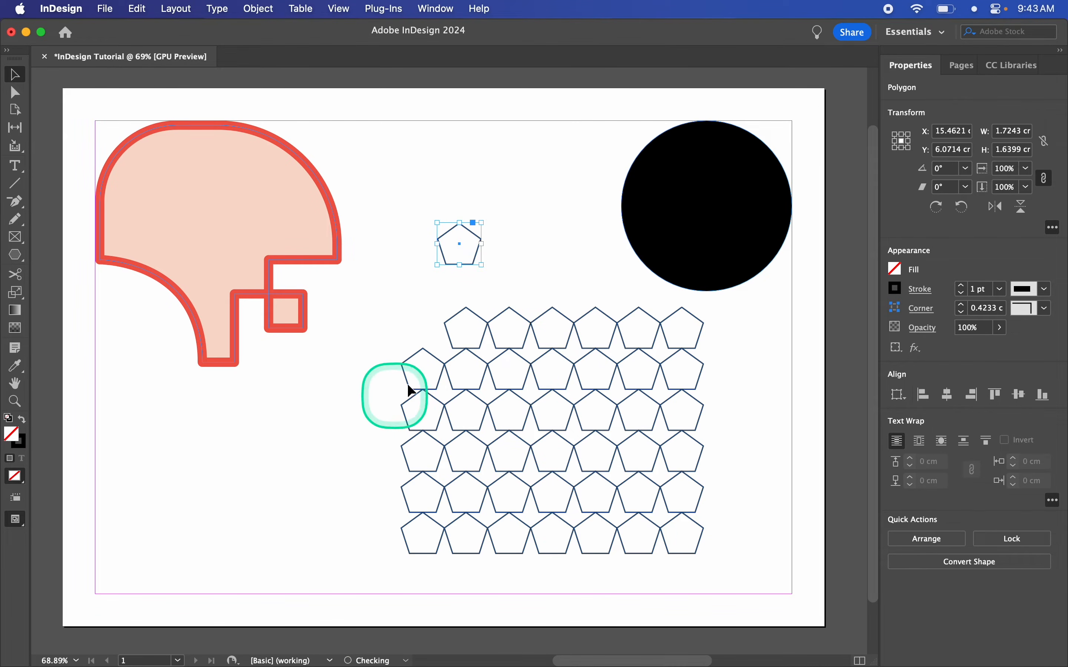
pyautogui.press('super+z')
pyautogui.click(353, 466)
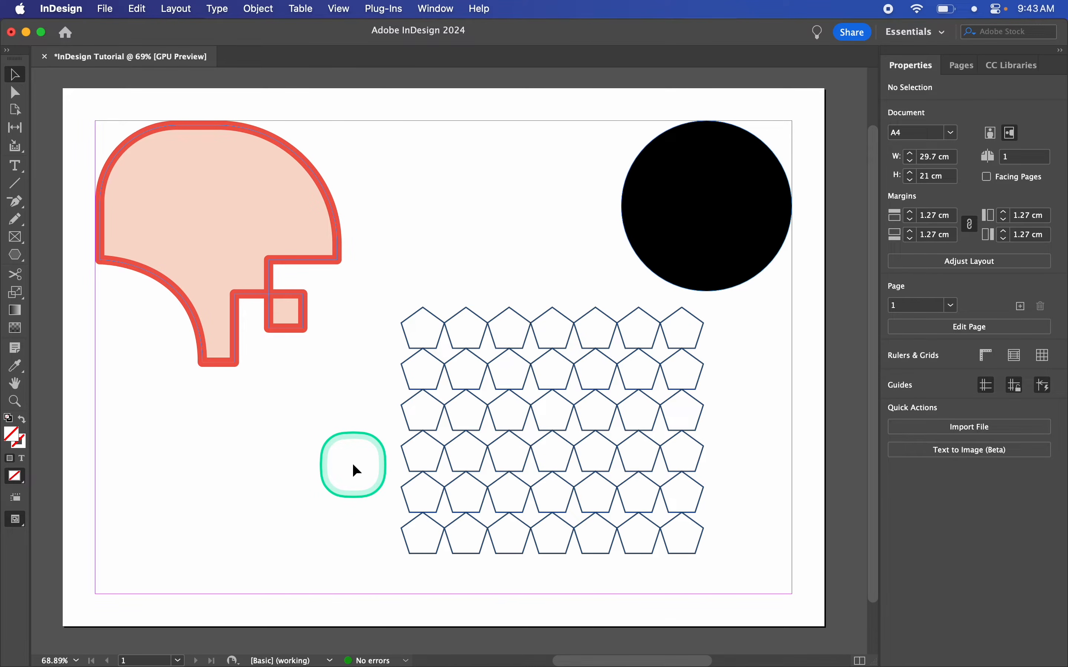
# Delete the pentagon grid, the black circle and the red-outlined shape to clear the page
pyautogui.moveTo(355, 298); pyautogui.dragTo(731, 574)
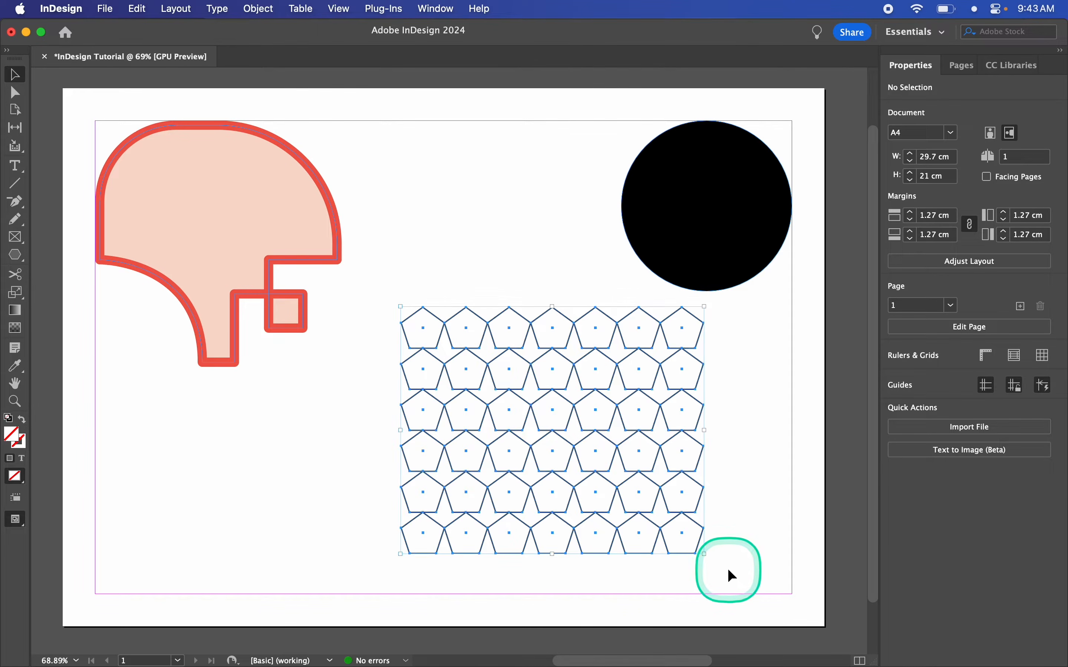
pyautogui.press('BackSpace')
pyautogui.click(718, 238)
pyautogui.press('BackSpace')
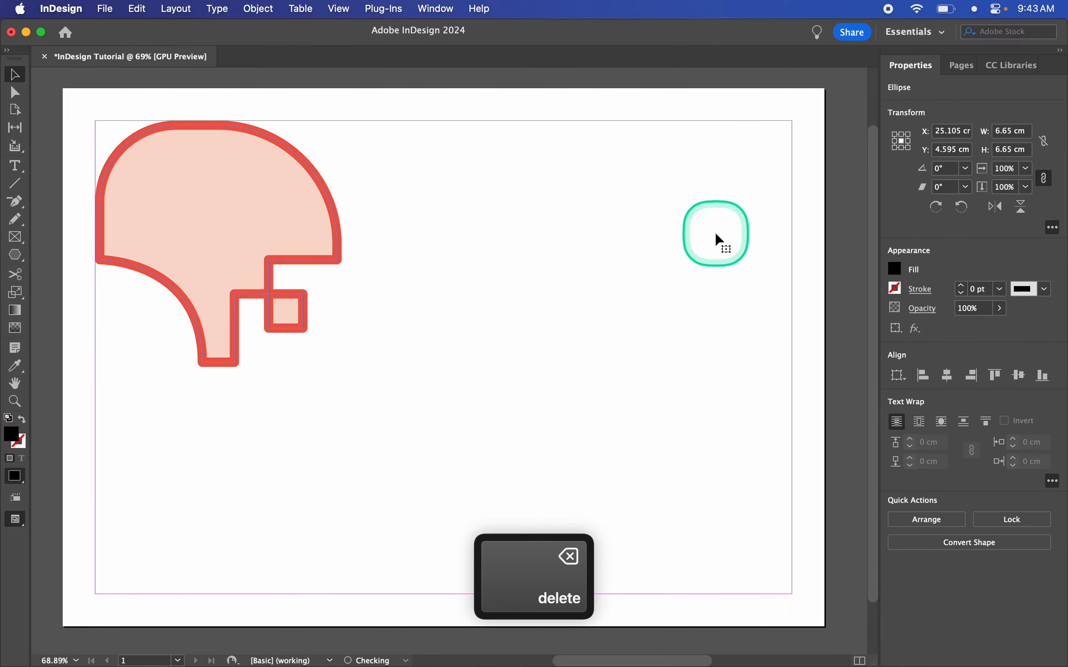
pyautogui.click(177, 241)
pyautogui.press('BackSpace')
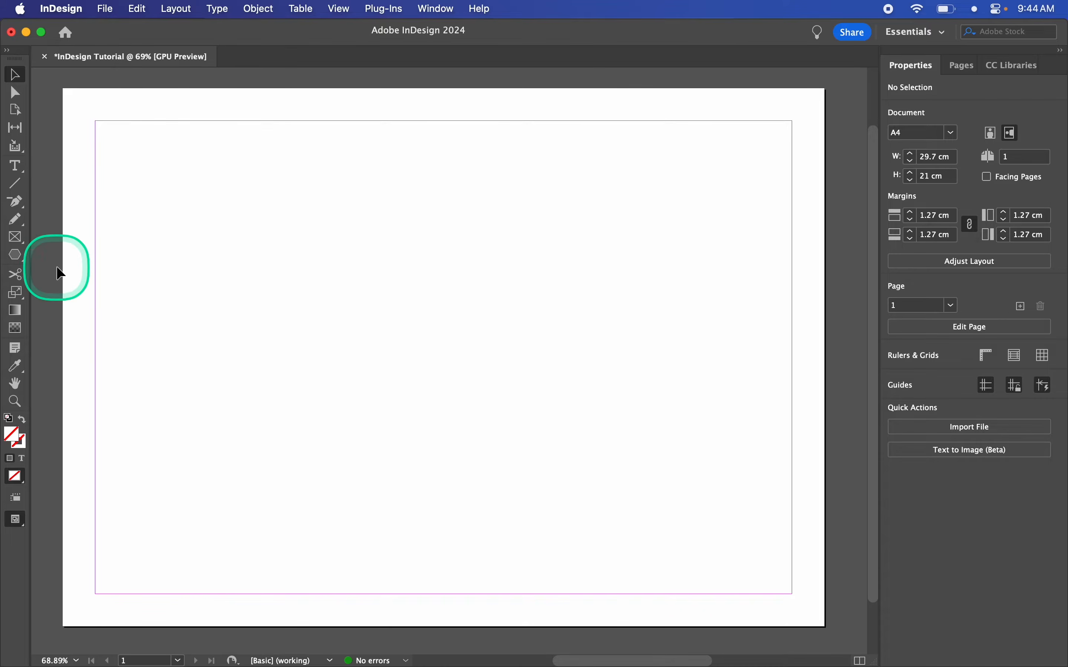
# Draw a rectangular frame about 12.78 by 12.03 cm from the upper-left margin corner and activate the Selection tool
pyautogui.click(17, 239)
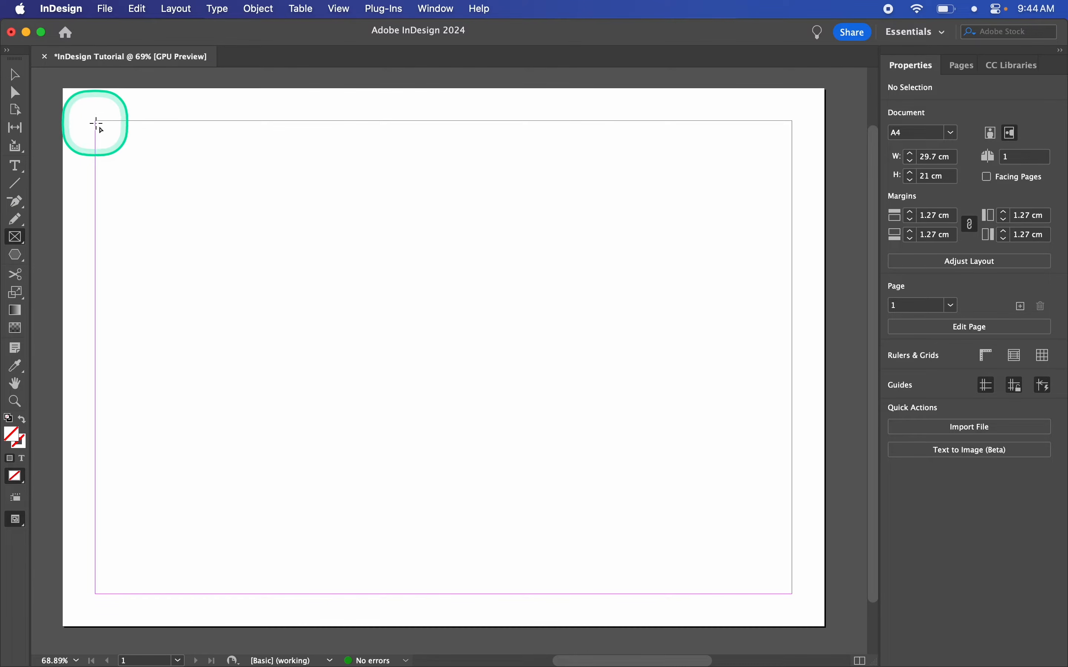
pyautogui.moveTo(99, 121); pyautogui.dragTo(423, 429)
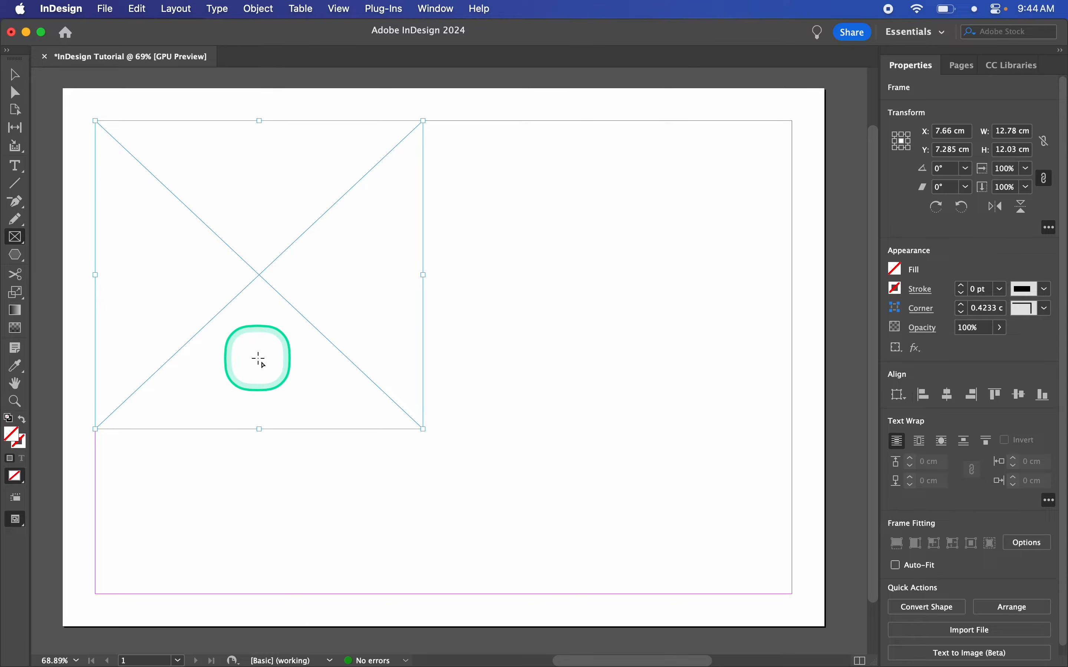
pyautogui.click(17, 76)
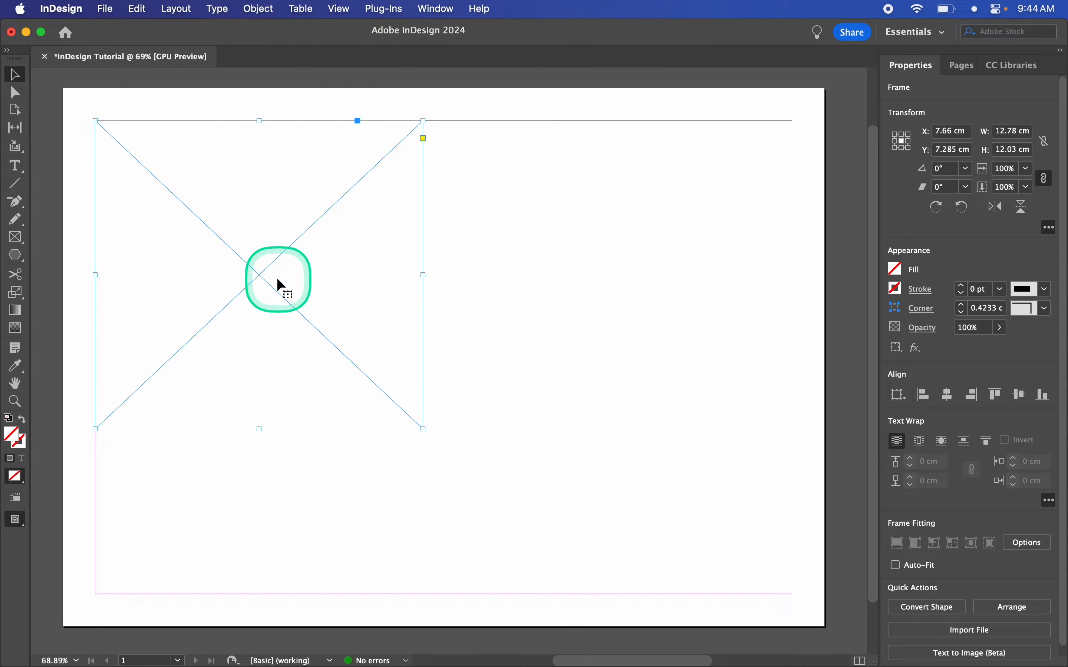
# Examine the content type options available for the rectangular frame and leave the current assignment as it is
pyautogui.keyDown('ctrl'); pyautogui.click(279, 282); pyautogui.keyUp('ctrl')
pyautogui.moveTo(309, 440)
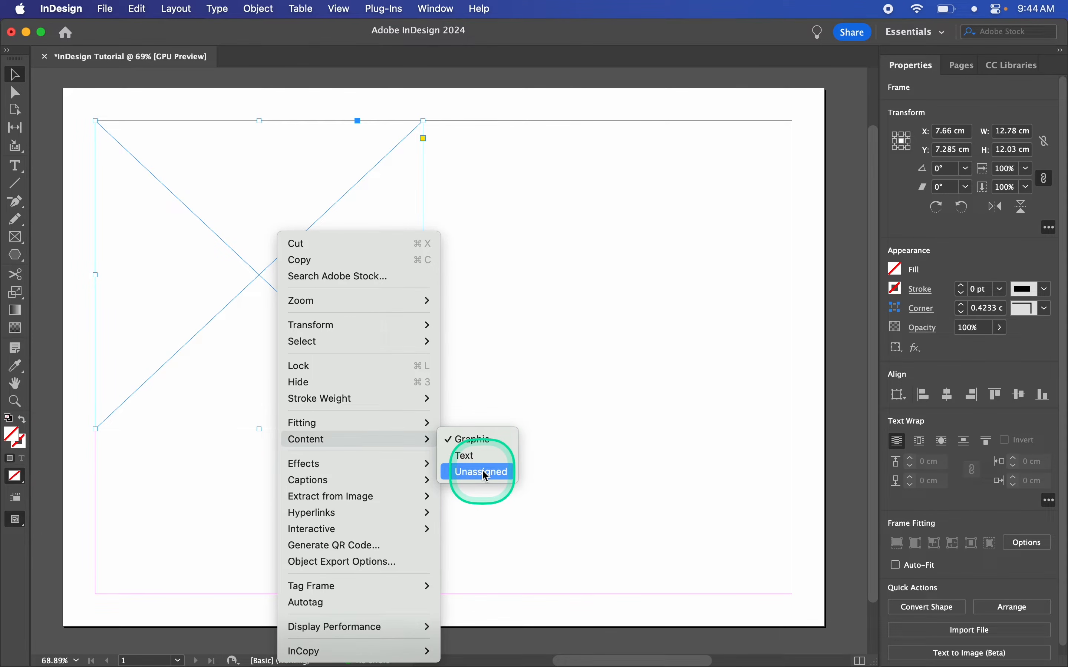
pyautogui.click(506, 368)
pyautogui.click(506, 369)
pyautogui.click(355, 409)
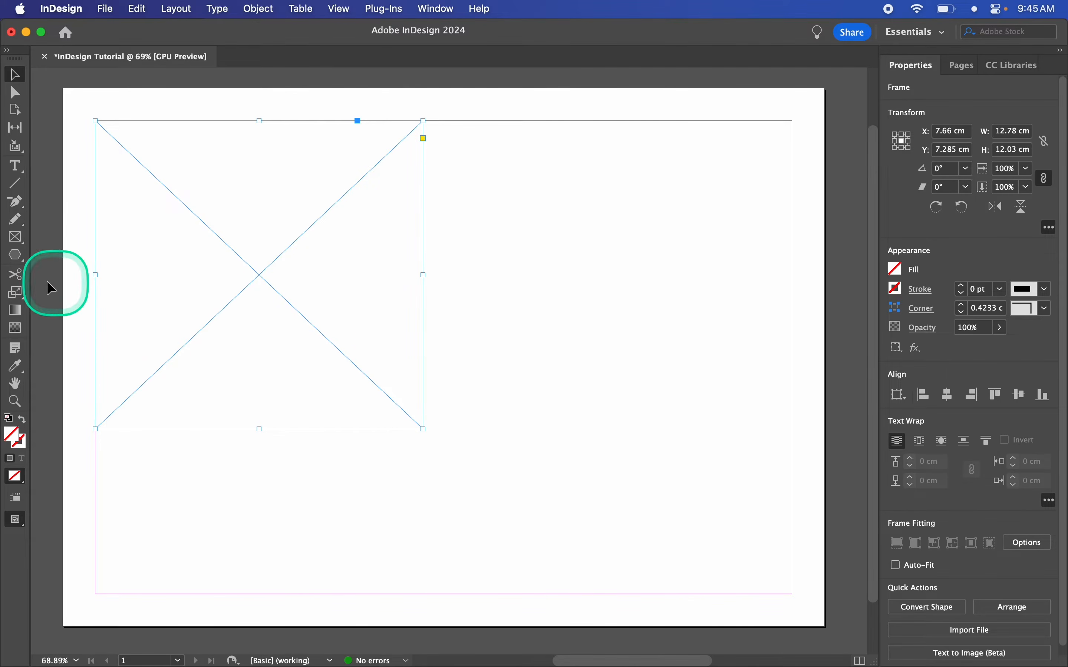
# Examine the Polygon Frame tool's side and star inset settings, cancel them and return to the Rectangle Frame tool
pyautogui.click(15, 238)
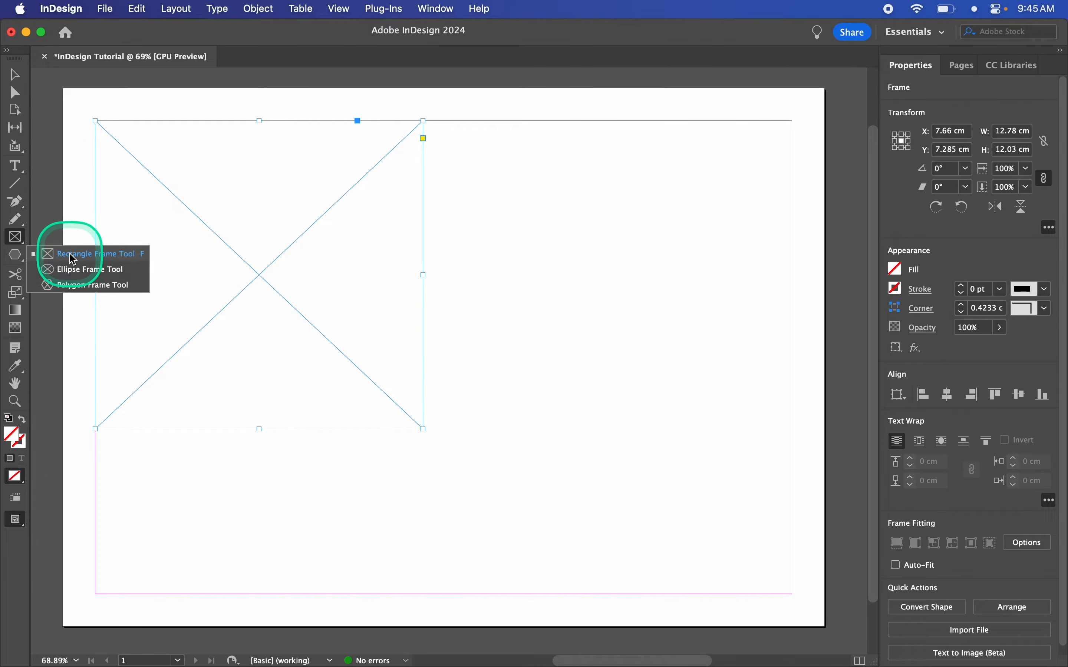
pyautogui.click(126, 285)
pyautogui.click(16, 239)
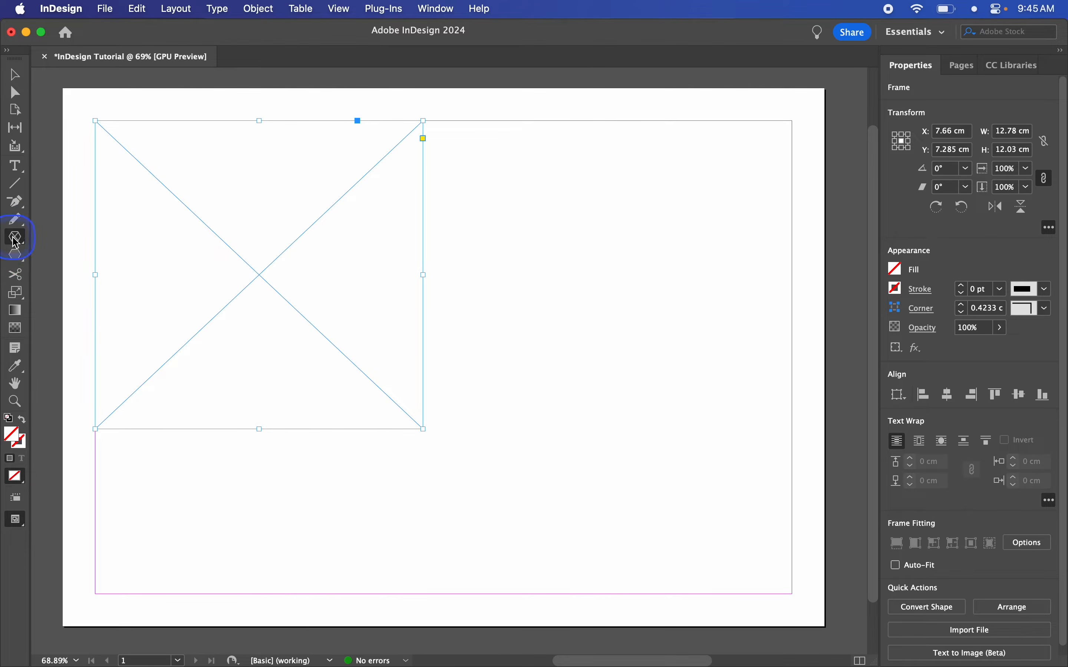
pyautogui.doubleClick(16, 239)
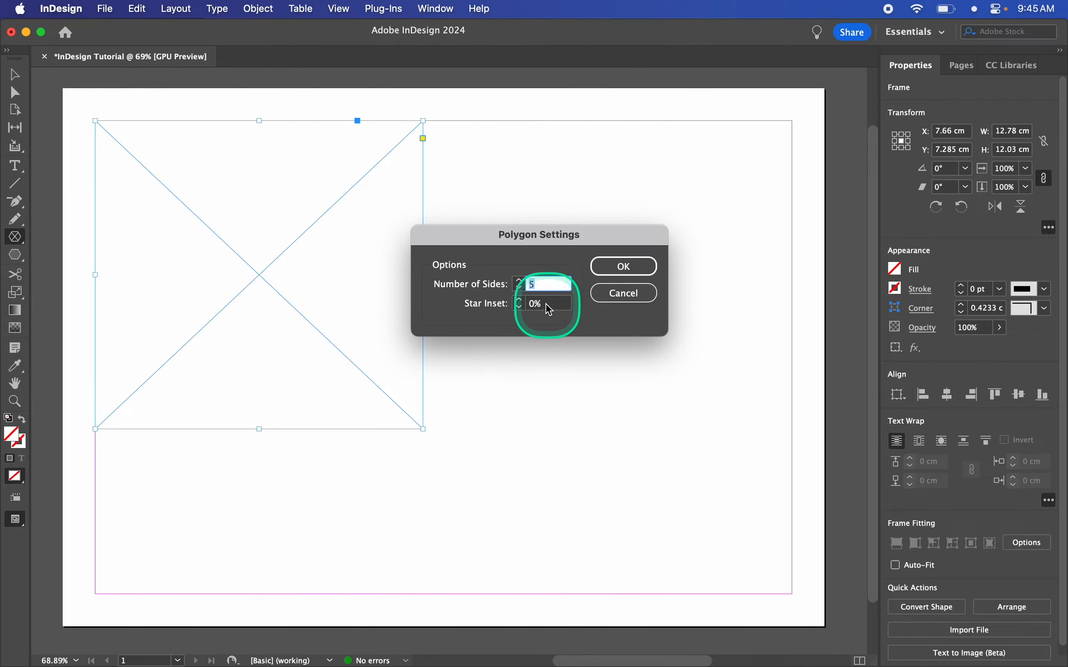
pyautogui.click(611, 294)
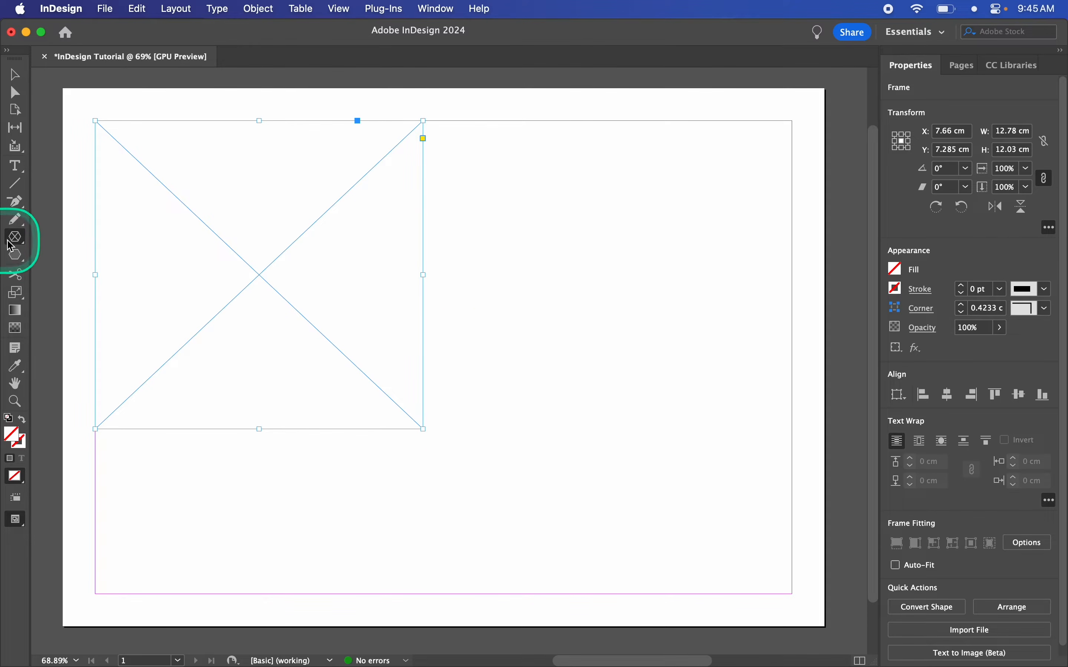
pyautogui.moveTo(15, 238); pyautogui.dragTo(57, 251)
# Deselect the frame, switch to Finder and place Example Image.png from the indesign tutorial folder into the frame
pyautogui.click(15, 74)
pyautogui.click(245, 207)
pyautogui.moveTo(262, 209); pyautogui.dragTo(215, 210)
pyautogui.click(483, 240)
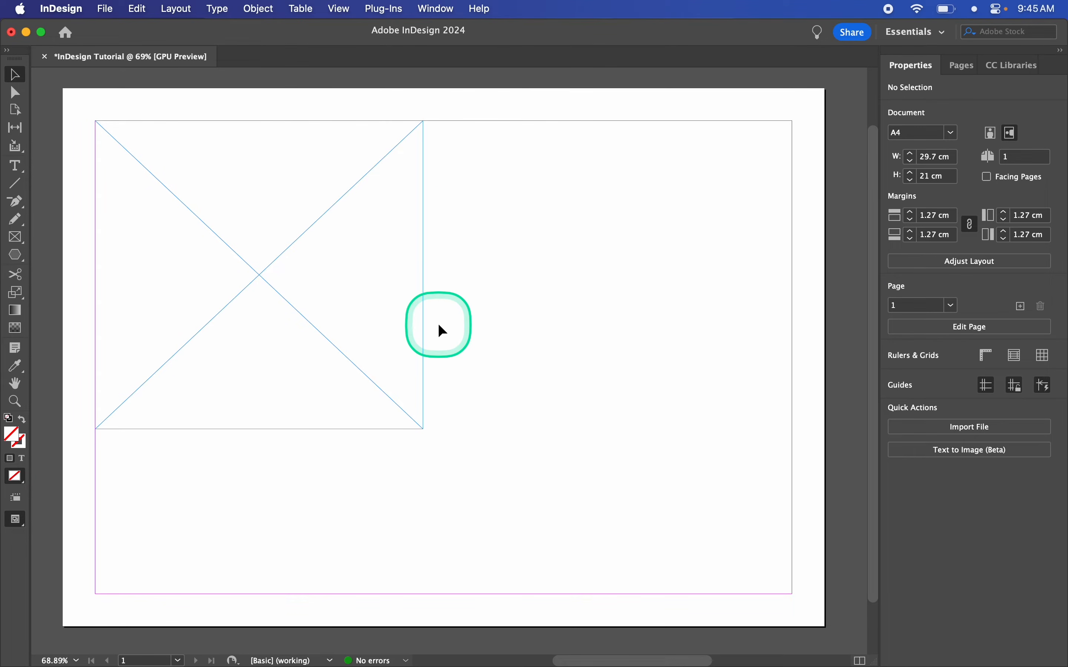
pyautogui.hotkey('ctrl', 'Right')
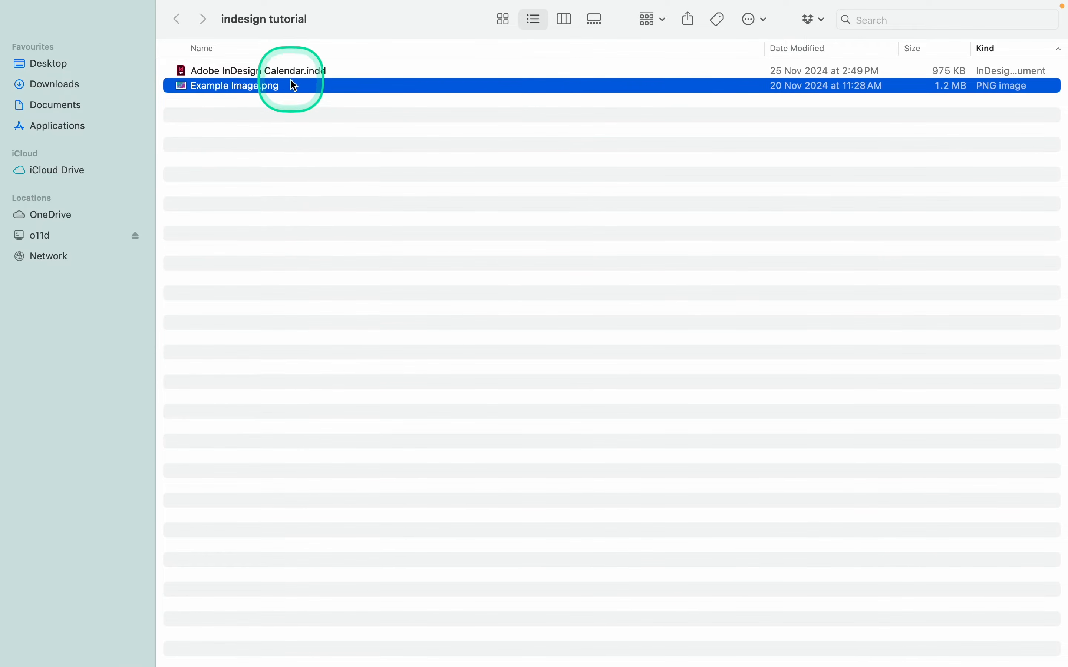
pyautogui.moveTo(295, 89); pyautogui.dragTo(413, 266)
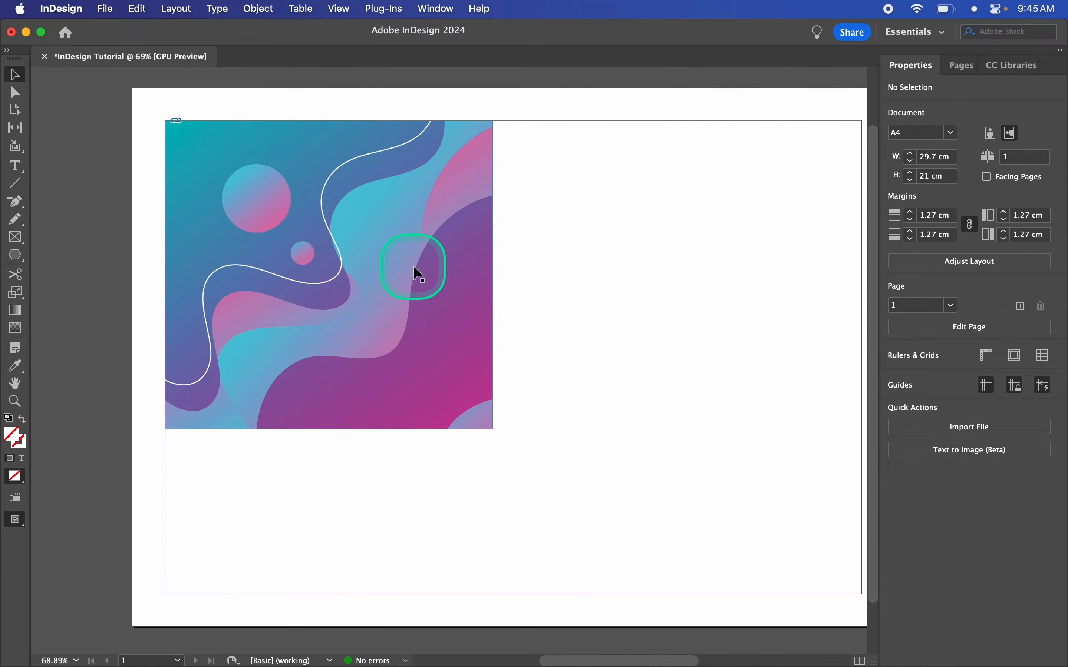
pyautogui.click(105, 9)
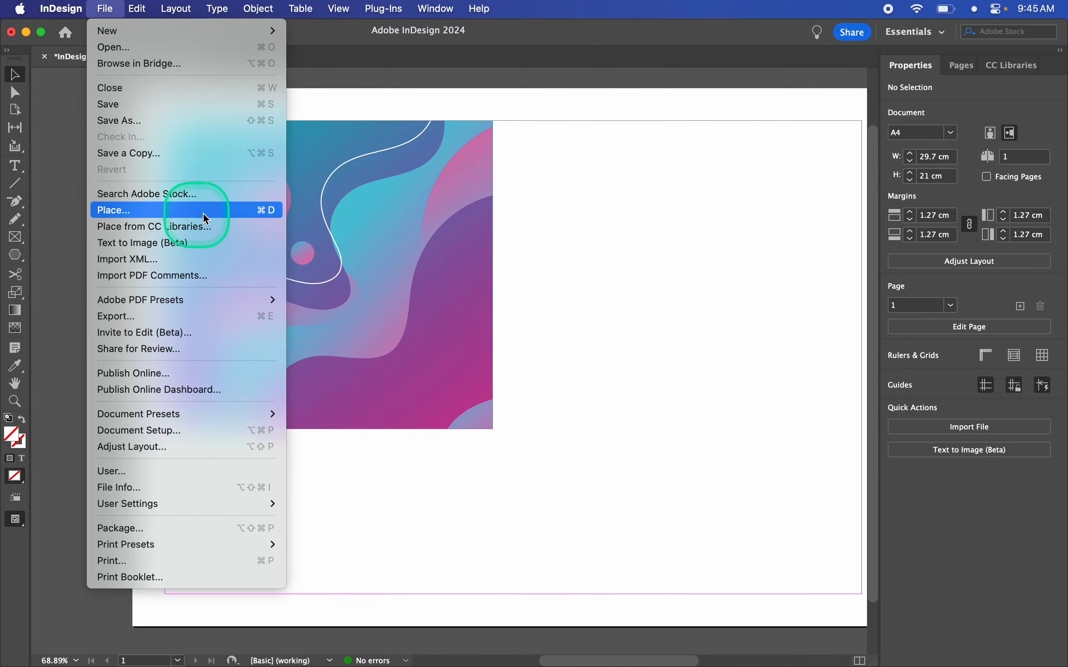
pyautogui.click(109, 7)
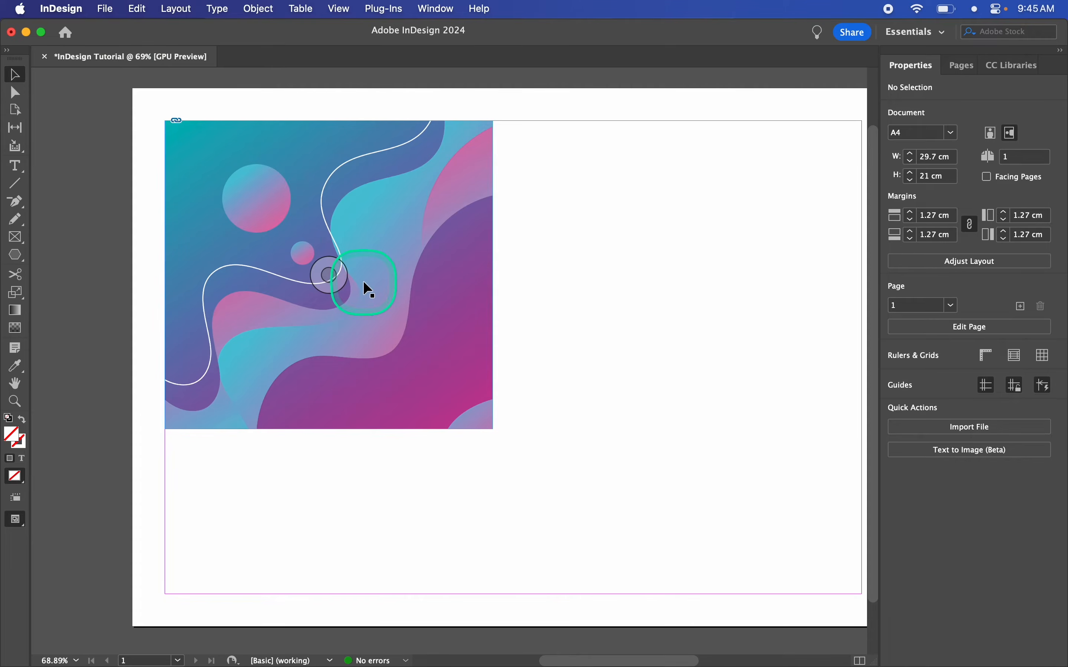
# Enlarge the image's frame from its lower-right corner to about 14.88 by 12.53 cm without scaling the image
pyautogui.hscroll(3, 472, 312)
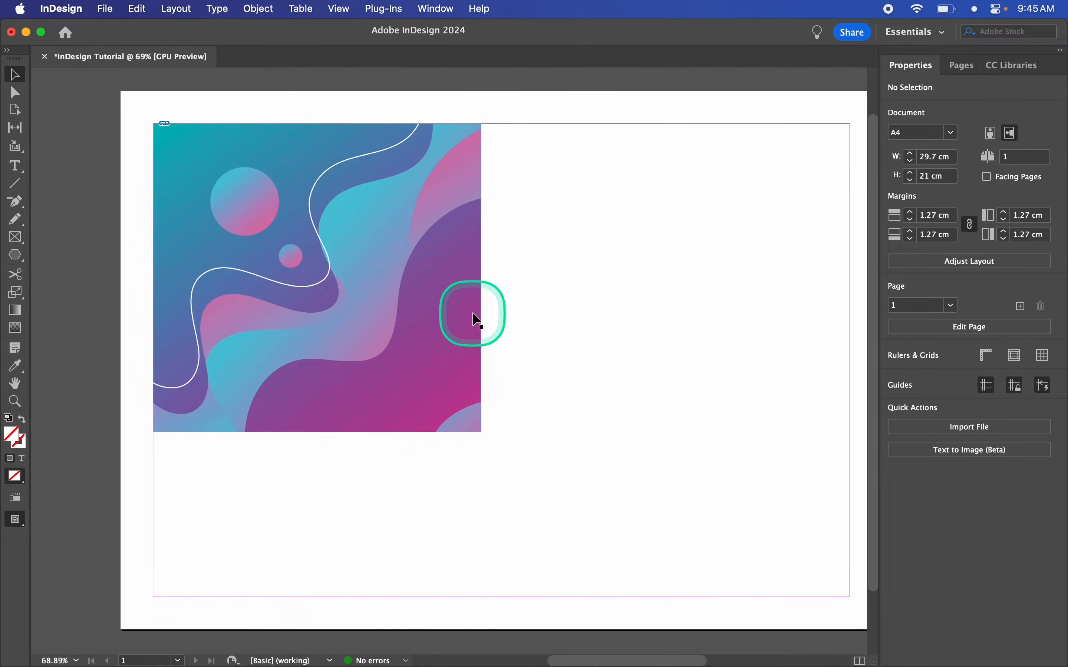
pyautogui.scroll(-2, 472, 312)
pyautogui.scroll(2, 473, 315)
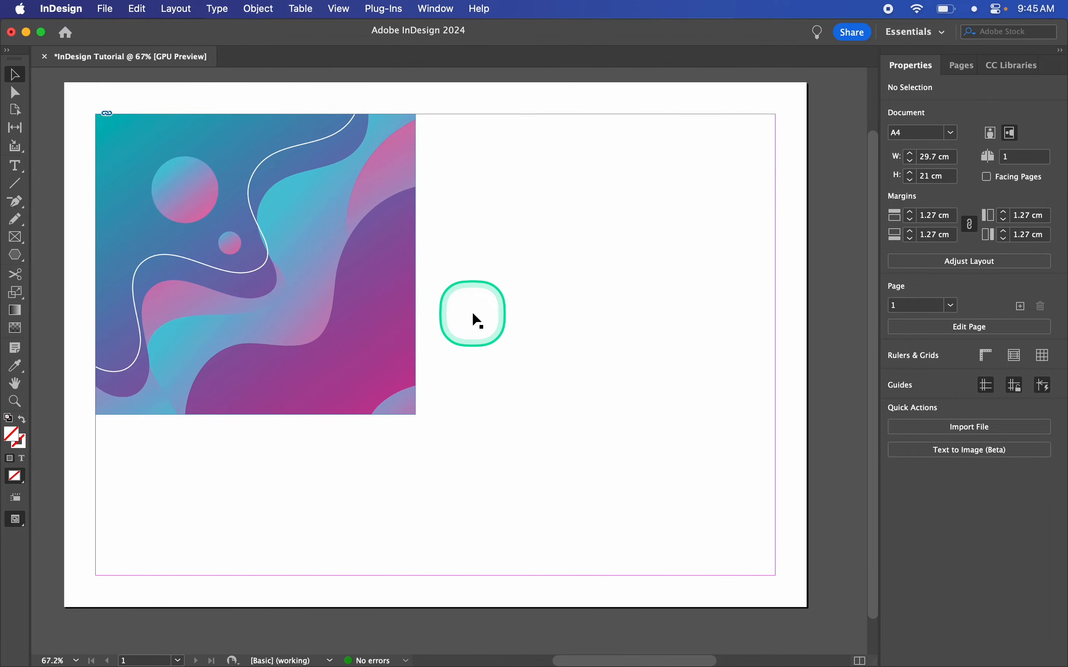
pyautogui.click(293, 289)
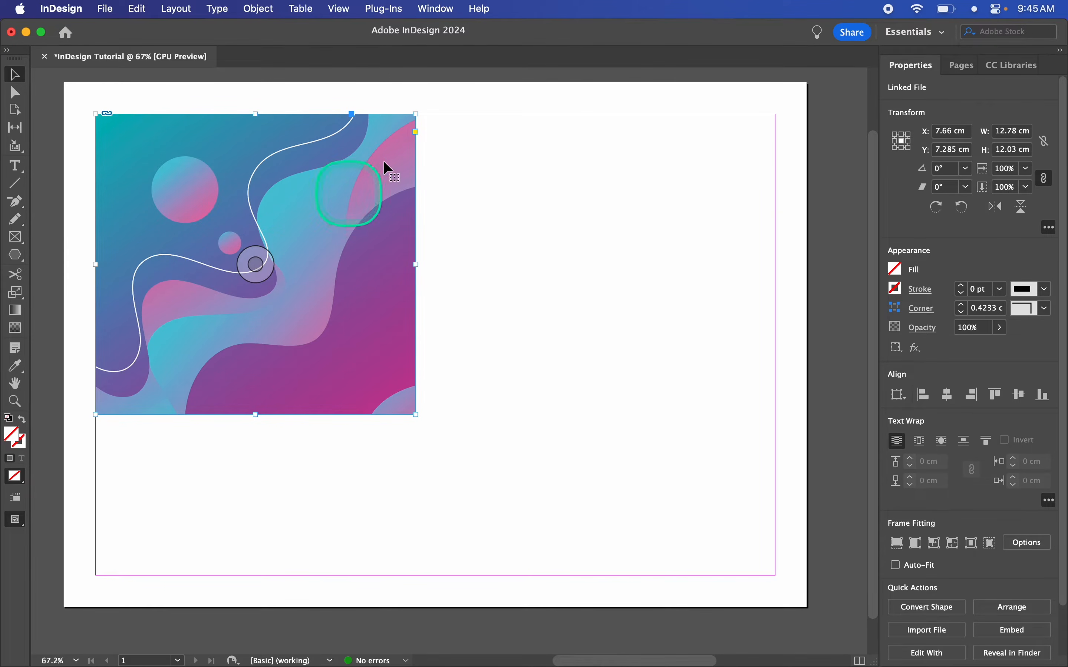
pyautogui.moveTo(416, 414); pyautogui.dragTo(469, 428)
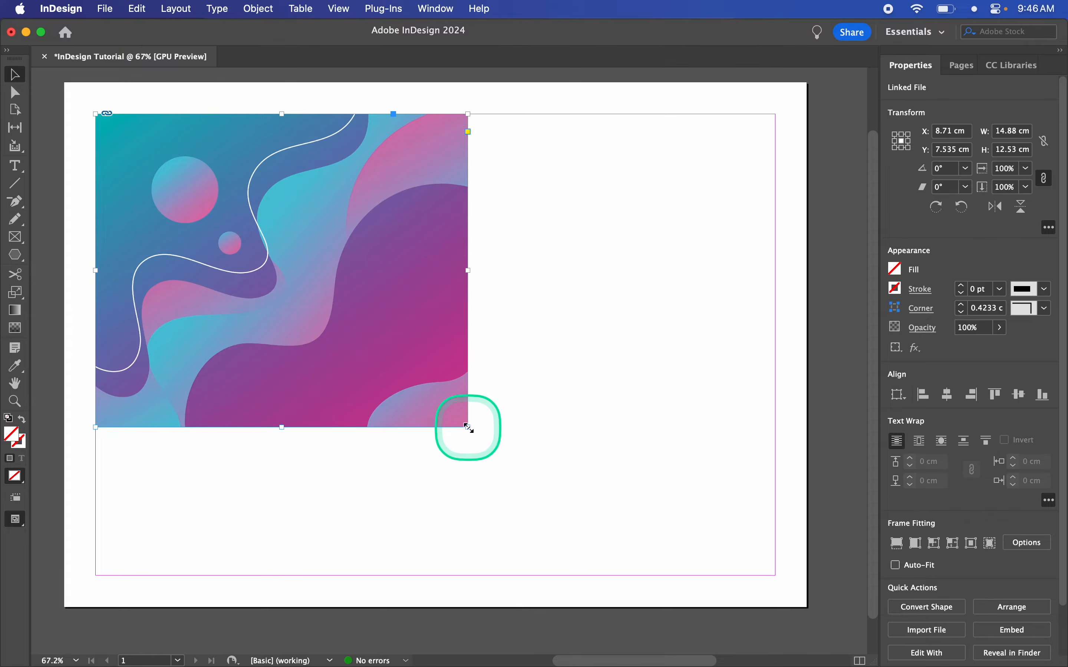
# Select the image content and reposition it inside its frame to about X 10.85 cm, Y 7.80 cm, then deselect it
pyautogui.click(234, 255)
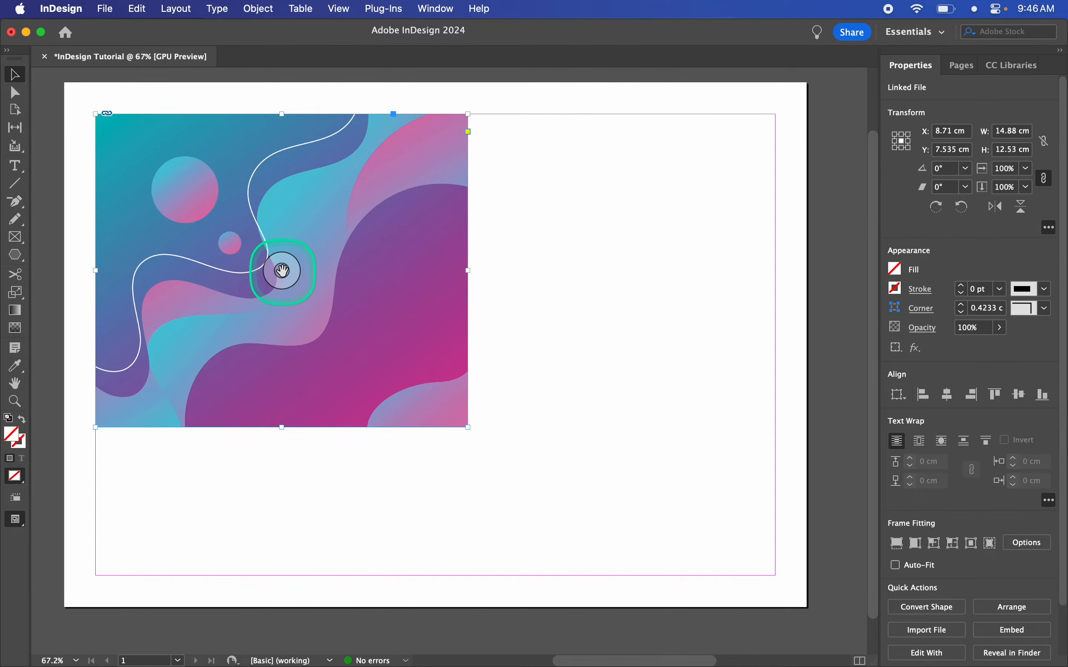
pyautogui.click(282, 271)
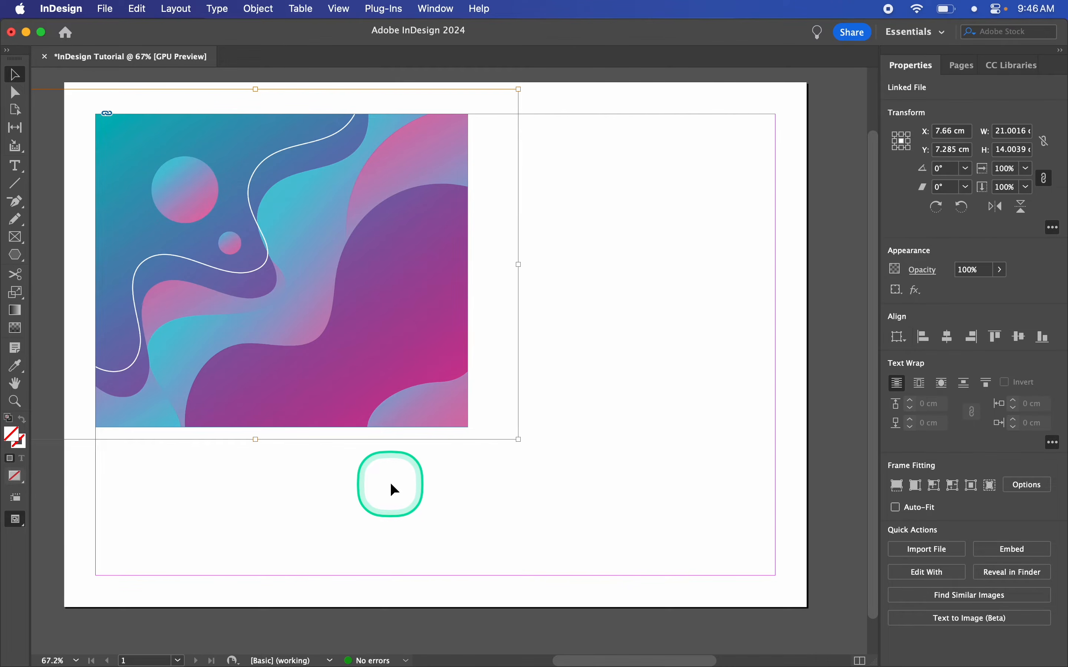
pyautogui.scroll(-5, 390, 484)
pyautogui.hscroll(-3, 389, 484)
pyautogui.scroll(5, 390, 484)
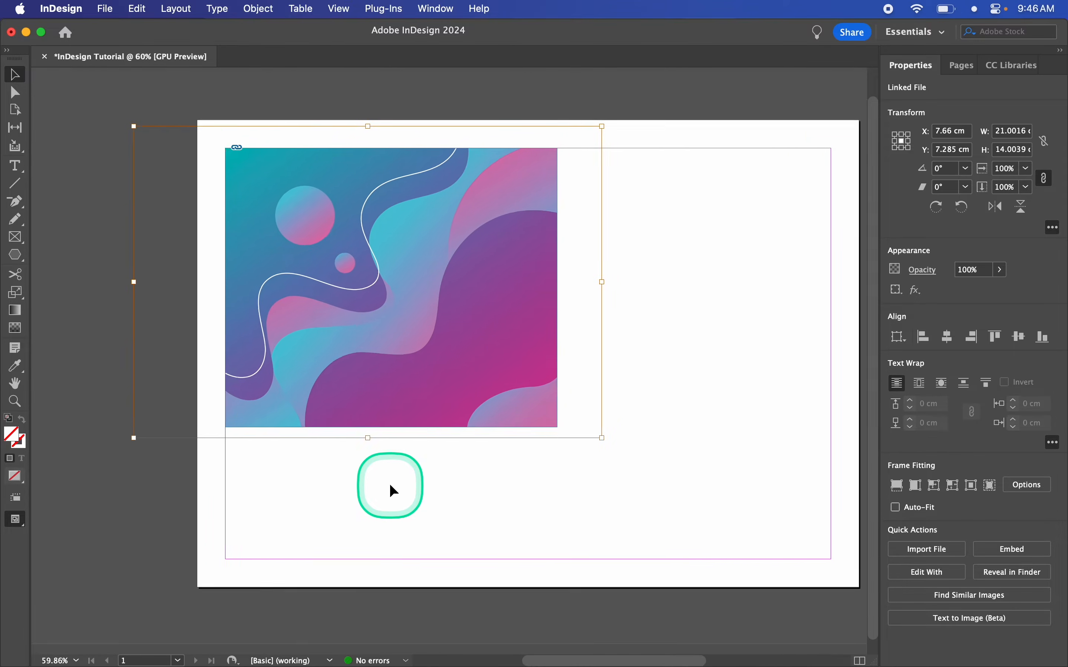
pyautogui.scroll(1, 390, 484)
pyautogui.hscroll(-1, 389, 485)
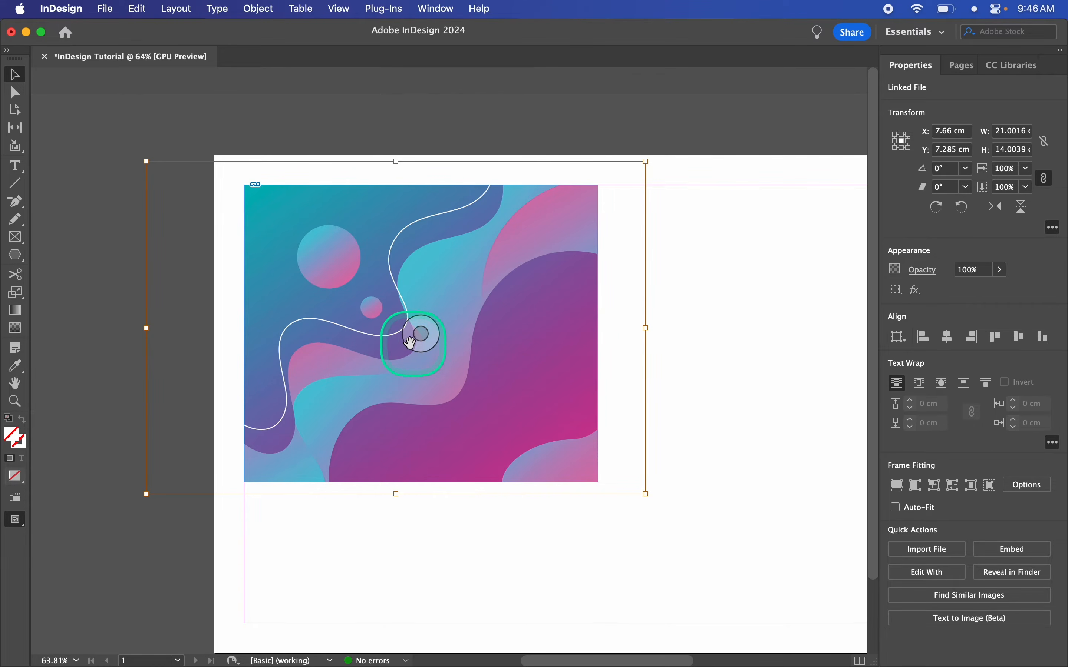
pyautogui.scroll(-1, 393, 435)
pyautogui.hscroll(1, 393, 434)
pyautogui.scroll(-1, 393, 436)
pyautogui.hscroll(1, 393, 436)
pyautogui.moveTo(394, 320); pyautogui.dragTo(488, 333)
pyautogui.moveTo(394, 326); pyautogui.dragTo(268, 330)
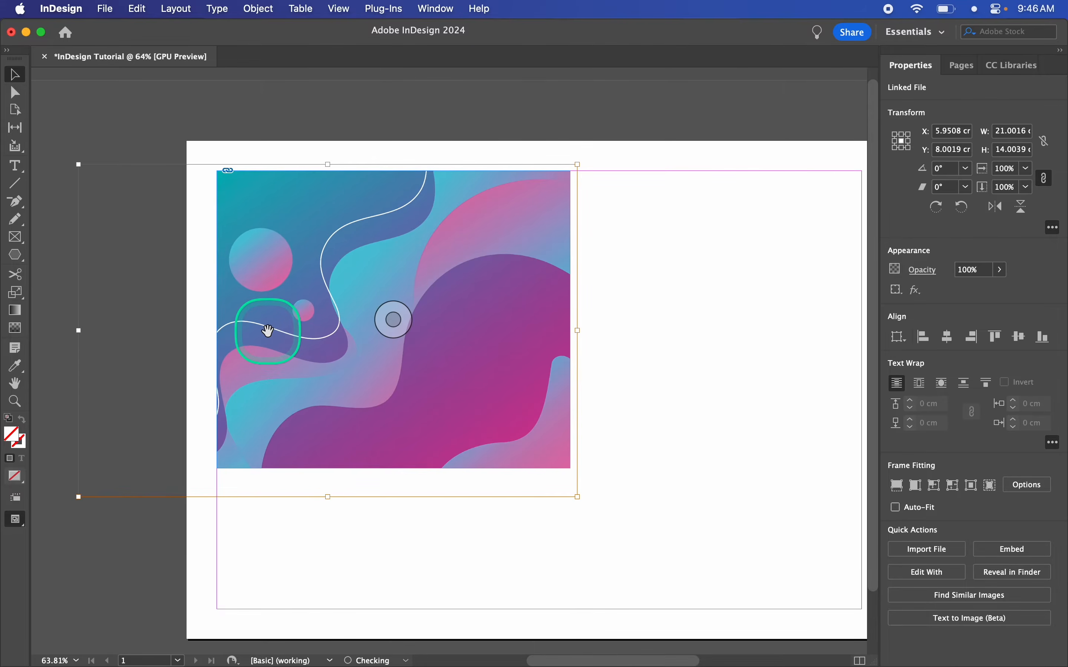
pyautogui.moveTo(393, 318); pyautogui.dragTo(459, 309)
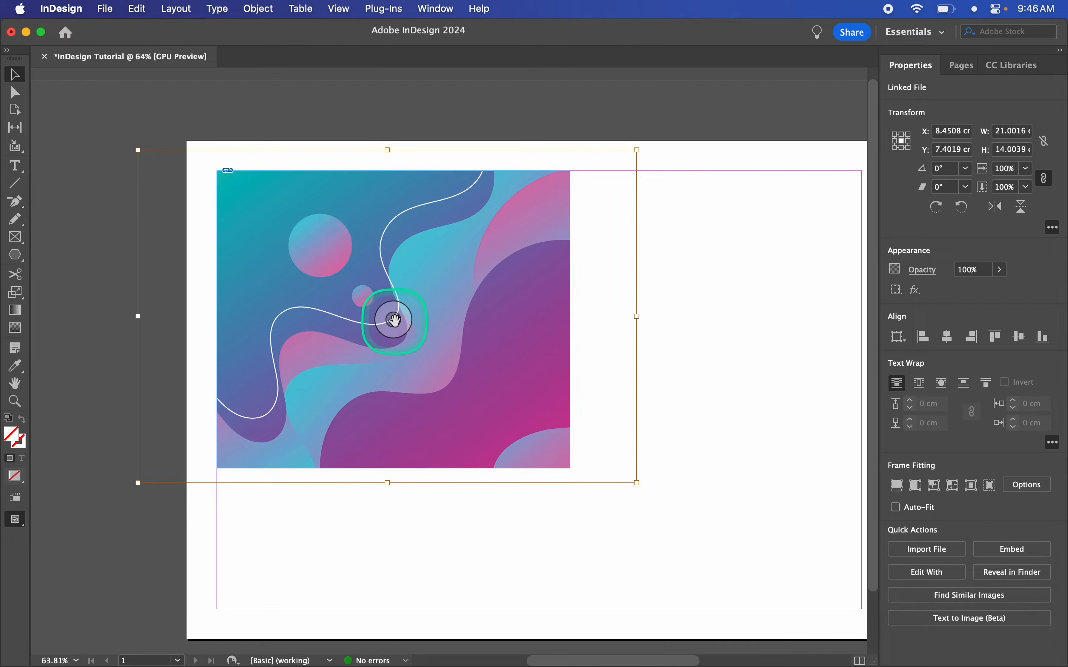
pyautogui.moveTo(394, 320); pyautogui.dragTo(450, 330)
pyautogui.click(344, 530)
# Crop the image by shrinking its frame from the lower-right corner to about 12.83 by 11.88 cm
pyautogui.scroll(-2, 343, 530)
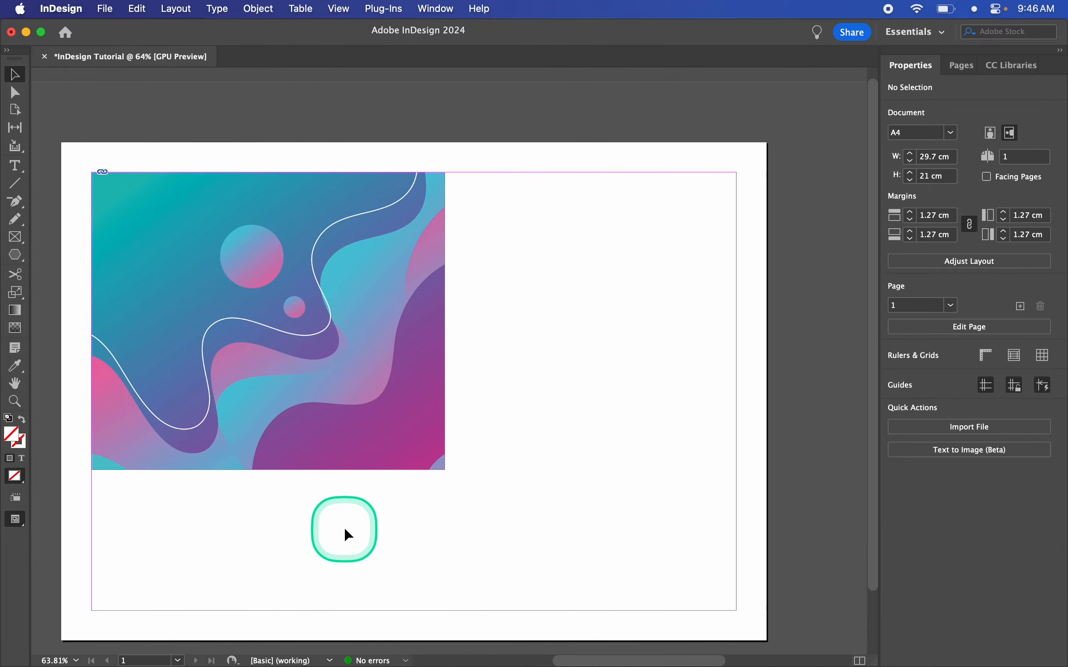
pyautogui.scroll(3, 343, 530)
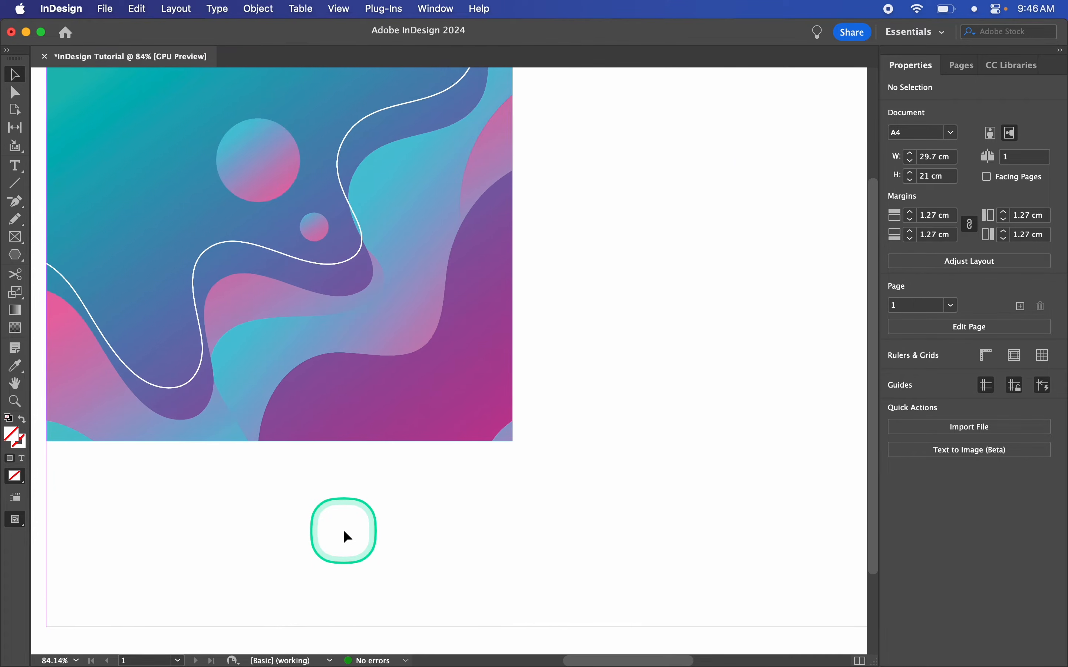
pyautogui.scroll(-3, 335, 547)
pyautogui.scroll(2, 335, 547)
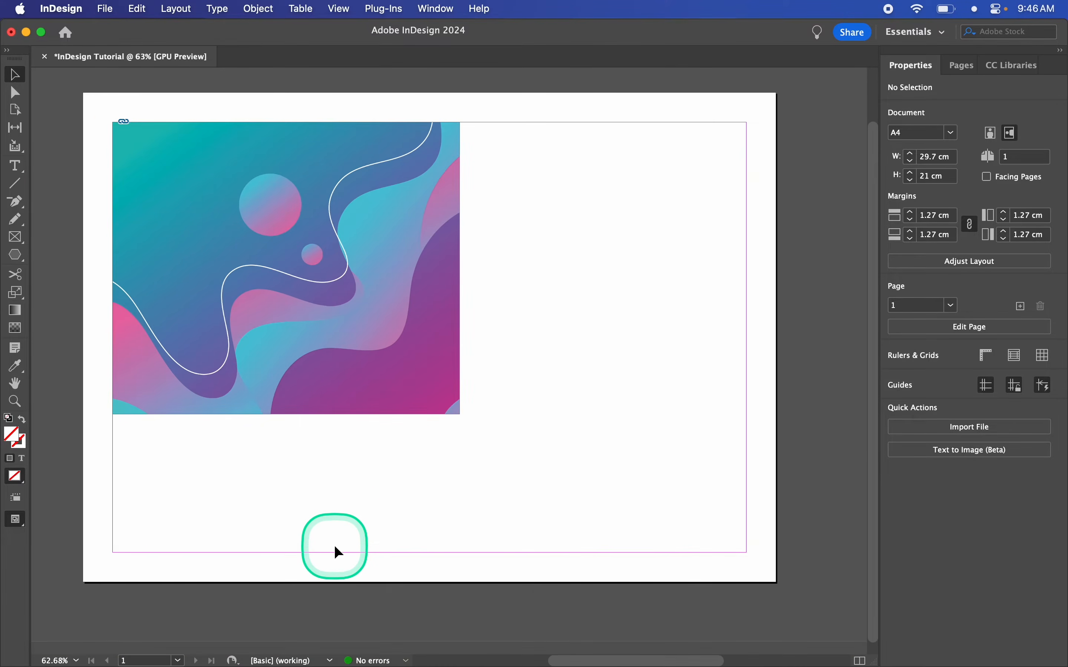
pyautogui.scroll(2, 333, 545)
pyautogui.scroll(-2, 334, 545)
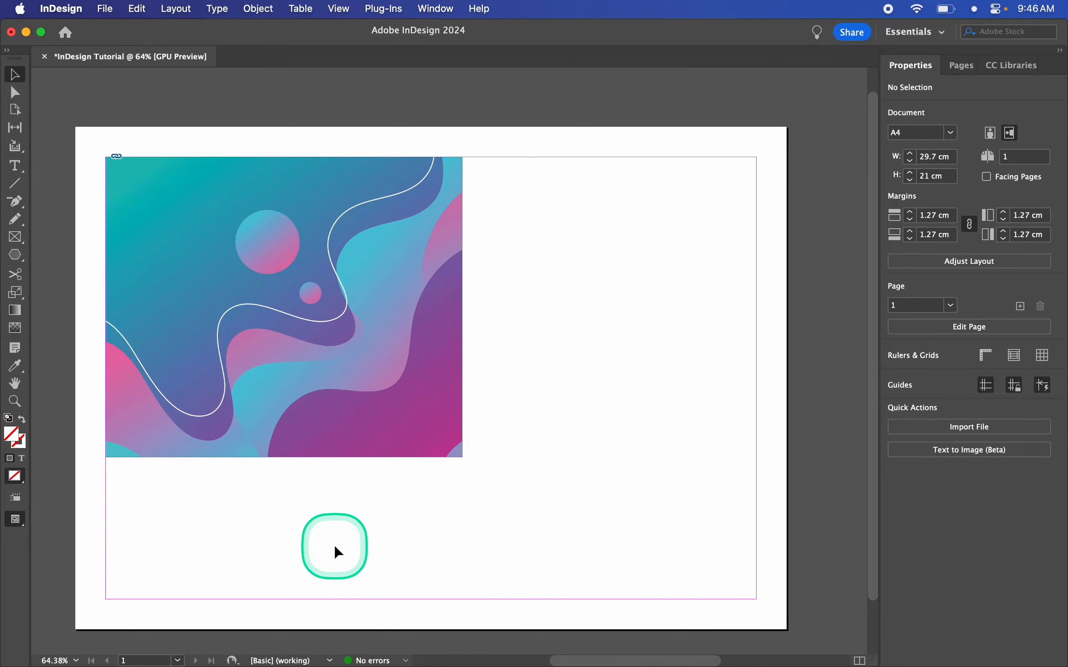
pyautogui.click(351, 355)
pyautogui.moveTo(463, 456); pyautogui.dragTo(413, 442)
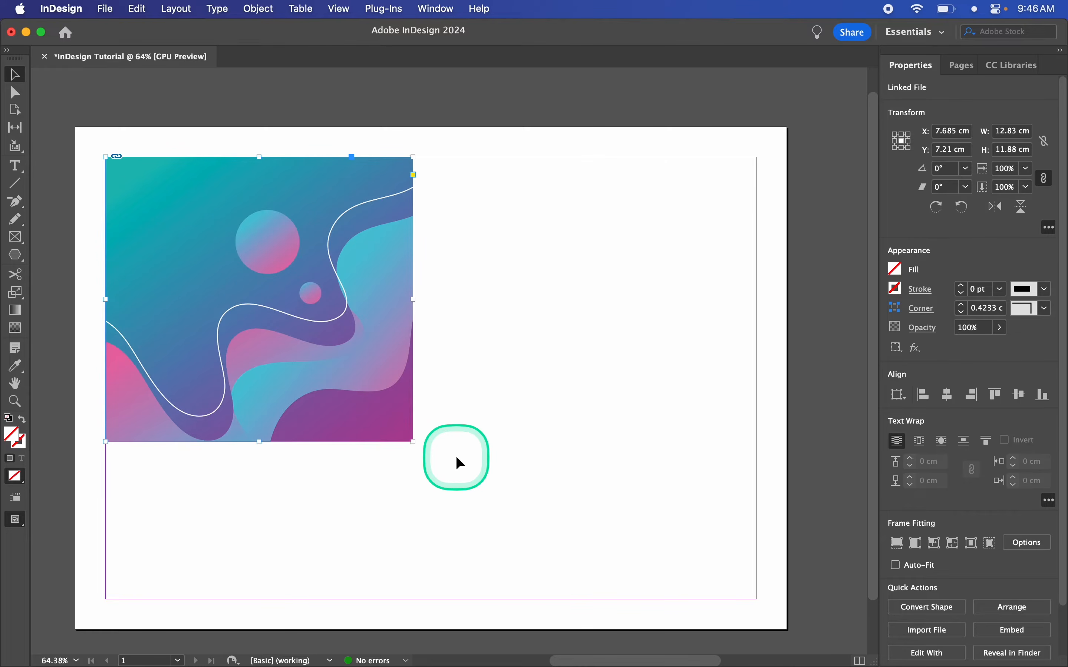
# Scale the image content inside the frame proportionally to about 70.47%, undo the scaling and deselect it
pyautogui.moveTo(260, 317)
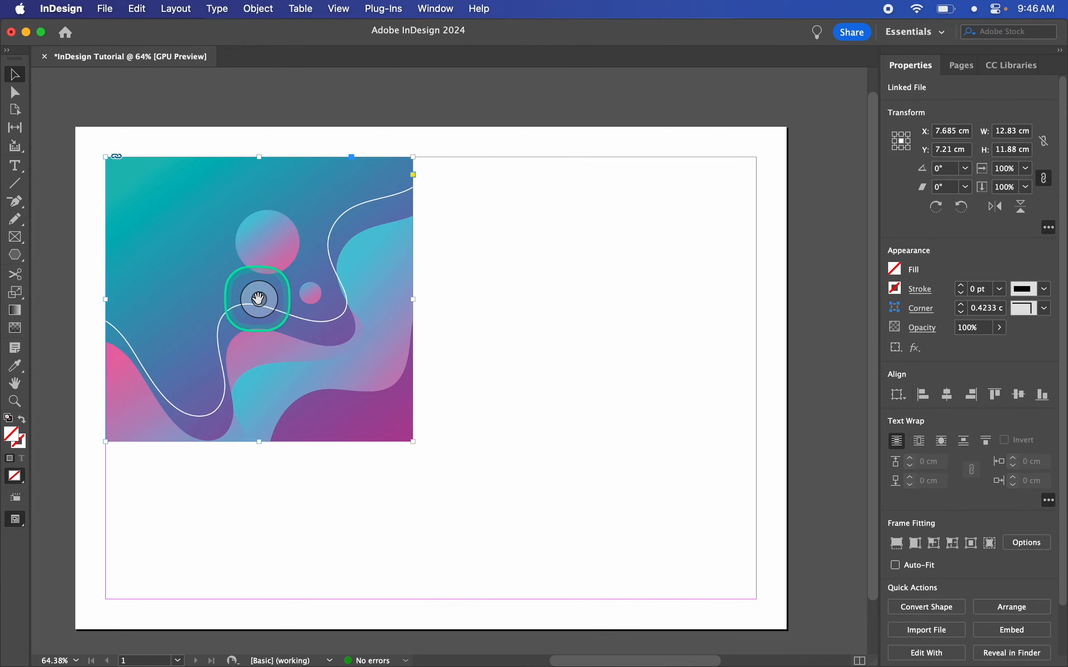
pyautogui.click(260, 299)
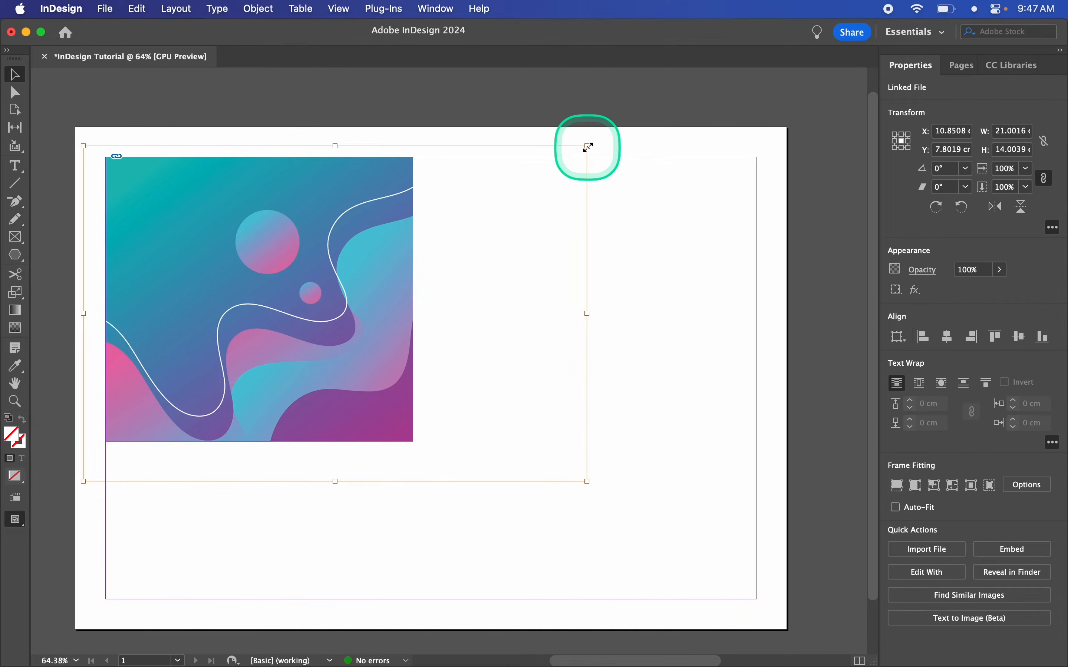
pyautogui.moveTo(589, 147); pyautogui.dragTo(439, 291)
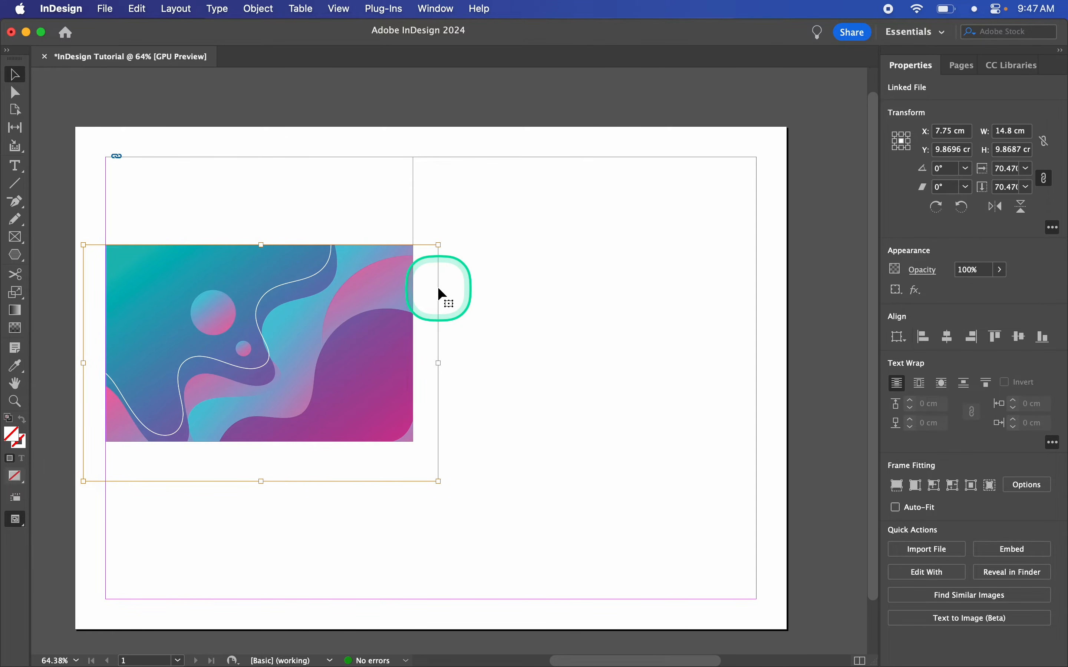
pyautogui.press('super+z')
pyautogui.click(334, 541)
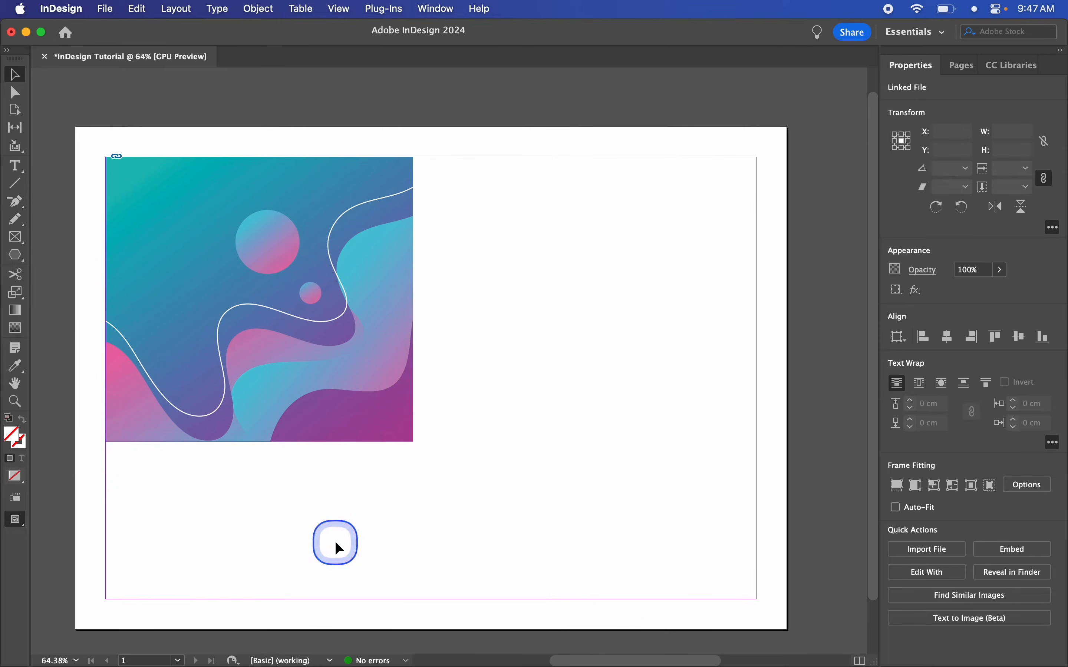
# Stretch the frame and image together to about 24.06 by 4.22 cm, undo it, and scale both proportionally to about 89%
pyautogui.click(337, 402)
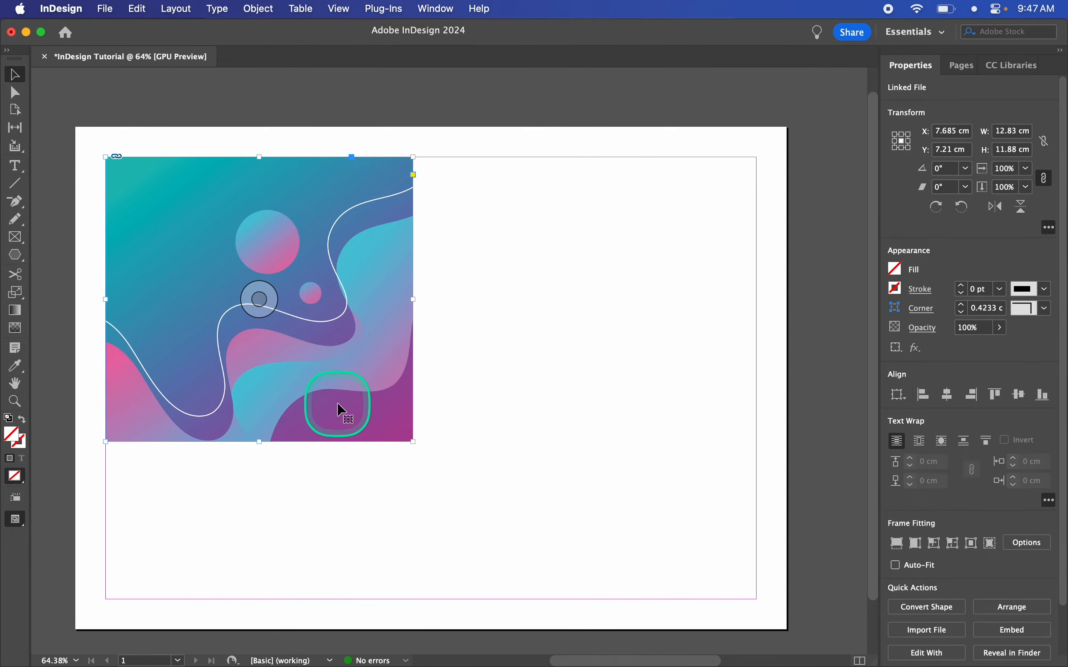
pyautogui.press('shift')
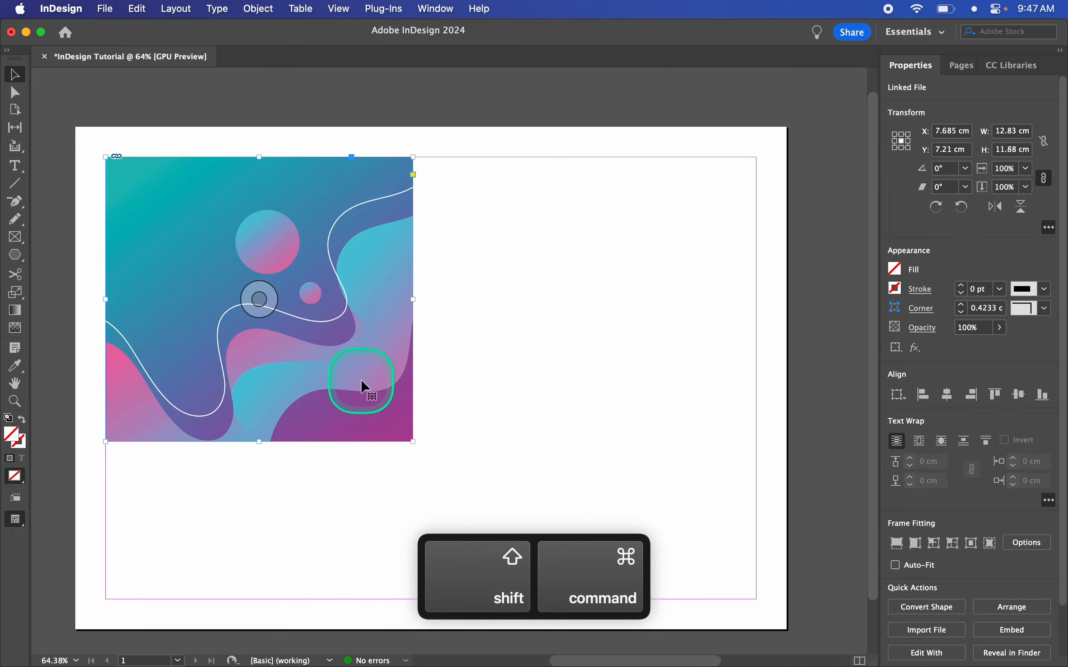
pyautogui.moveTo(414, 441); pyautogui.dragTo(683, 260)
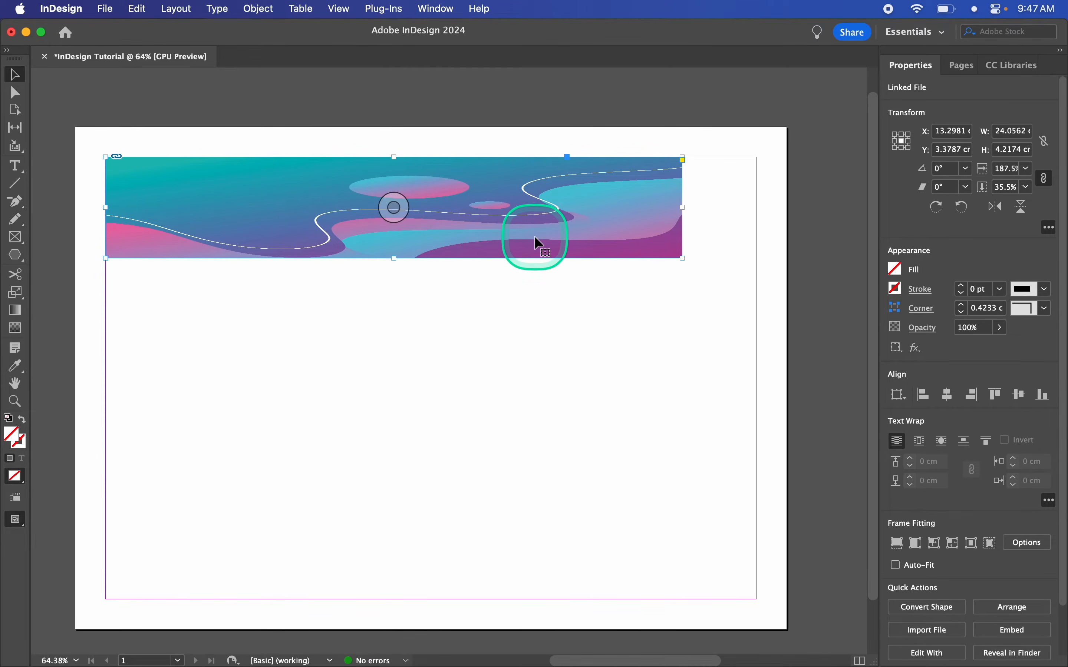
pyautogui.press('super+z')
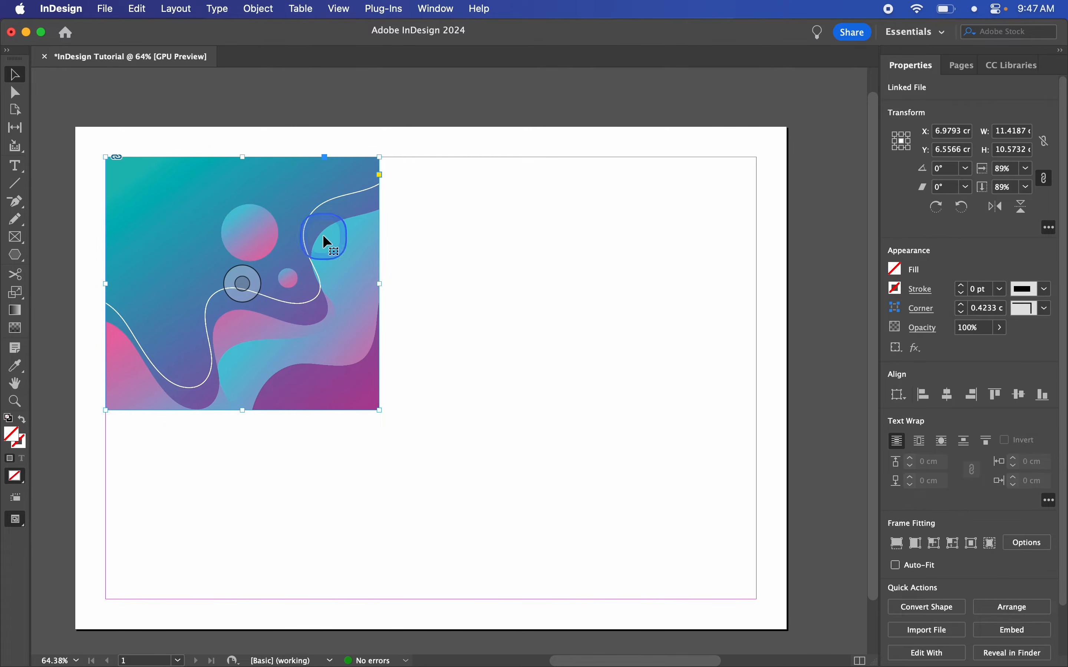
# Enlarge only the frame from its lower-right corner to about 11.63 by 11.08 cm, keeping the image scale
pyautogui.moveTo(379, 412)
pyautogui.mouseDown()
pyautogui.moveTo(350, 414)
pyautogui.moveTo(309, 362)
pyautogui.moveTo(385, 424)
pyautogui.mouseUp()
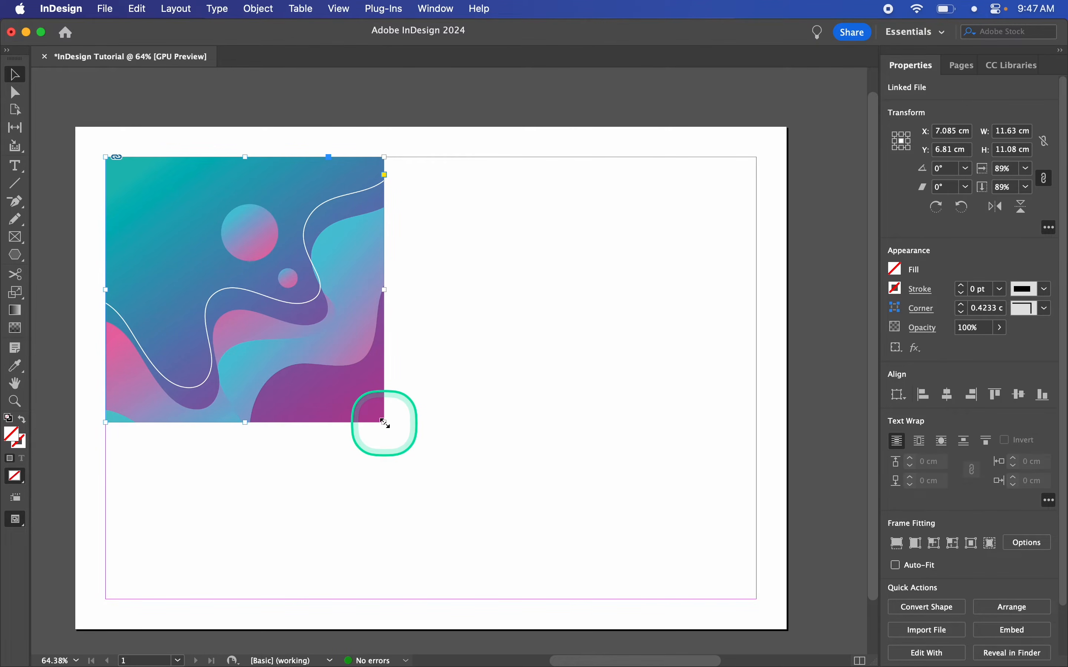
# Deselect the image and draw a text frame beside it, from the page's upper-right margin corner down to the lower margin
pyautogui.click(338, 472)
pyautogui.click(297, 373)
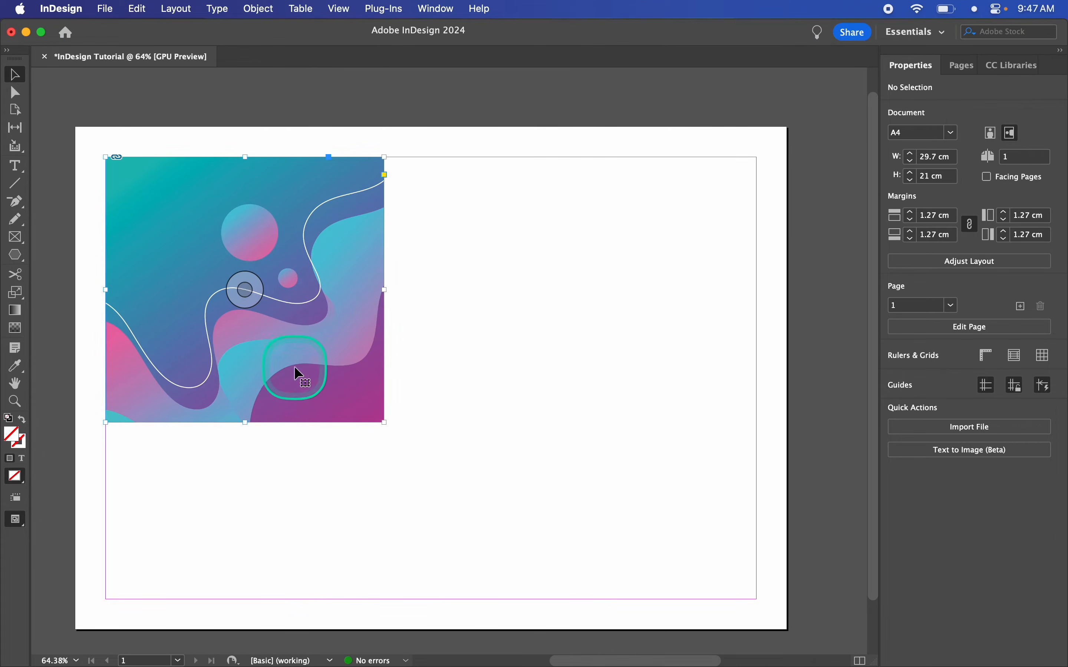
pyautogui.click(492, 334)
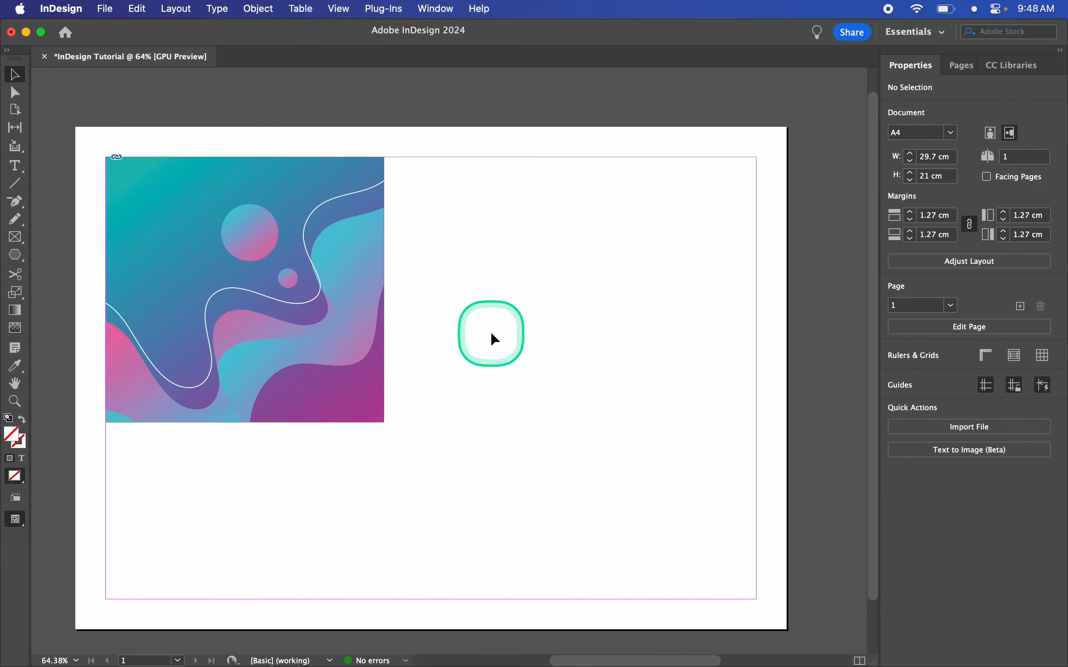
pyautogui.click(13, 167)
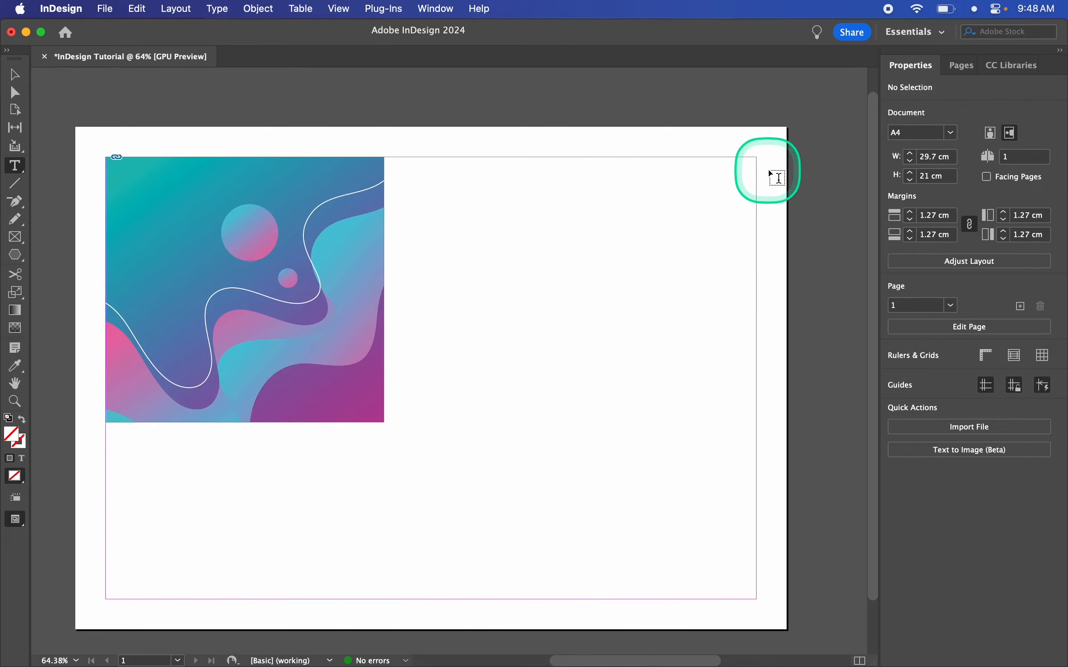
pyautogui.moveTo(759, 158); pyautogui.dragTo(413, 598)
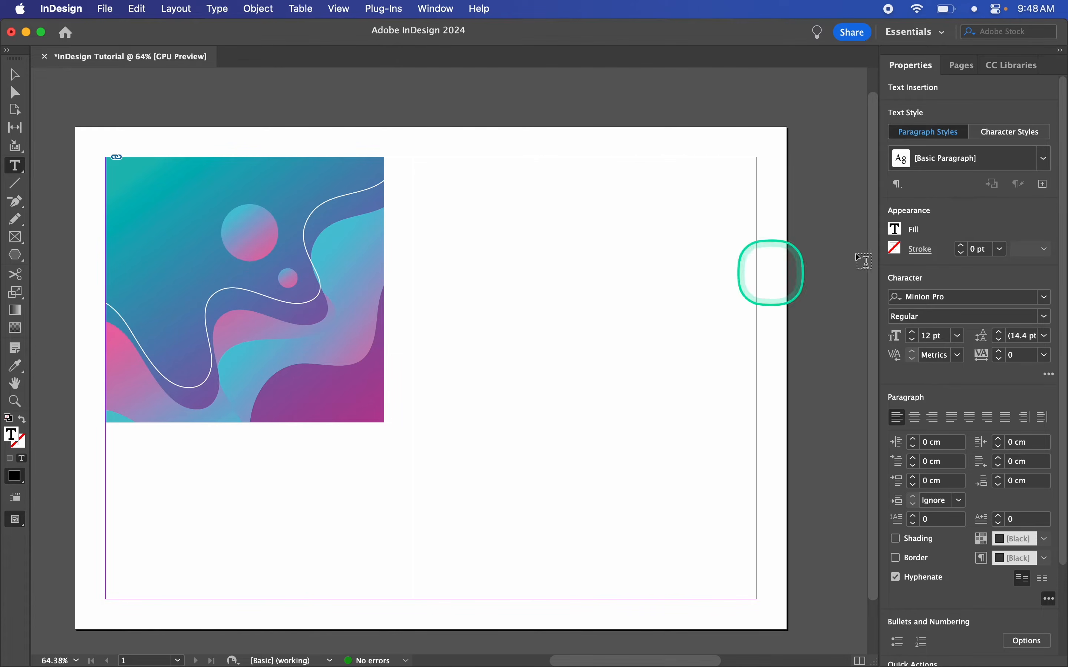
# Collapse the extra paragraph options and look through the additional character options before hiding them again
pyautogui.click(1049, 600)
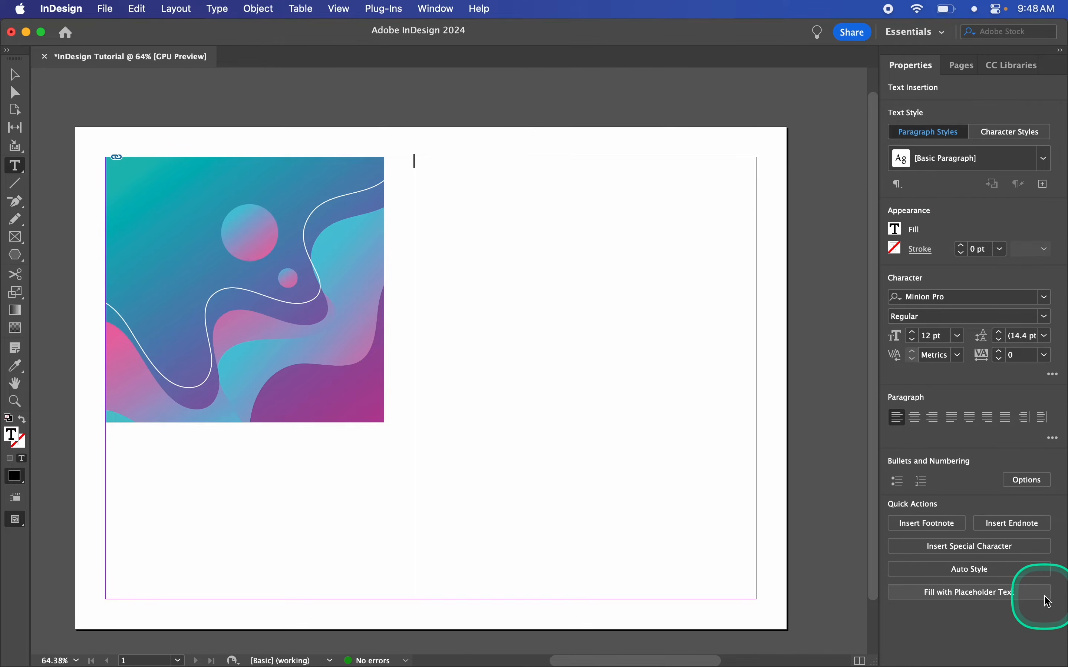
pyautogui.click(1054, 376)
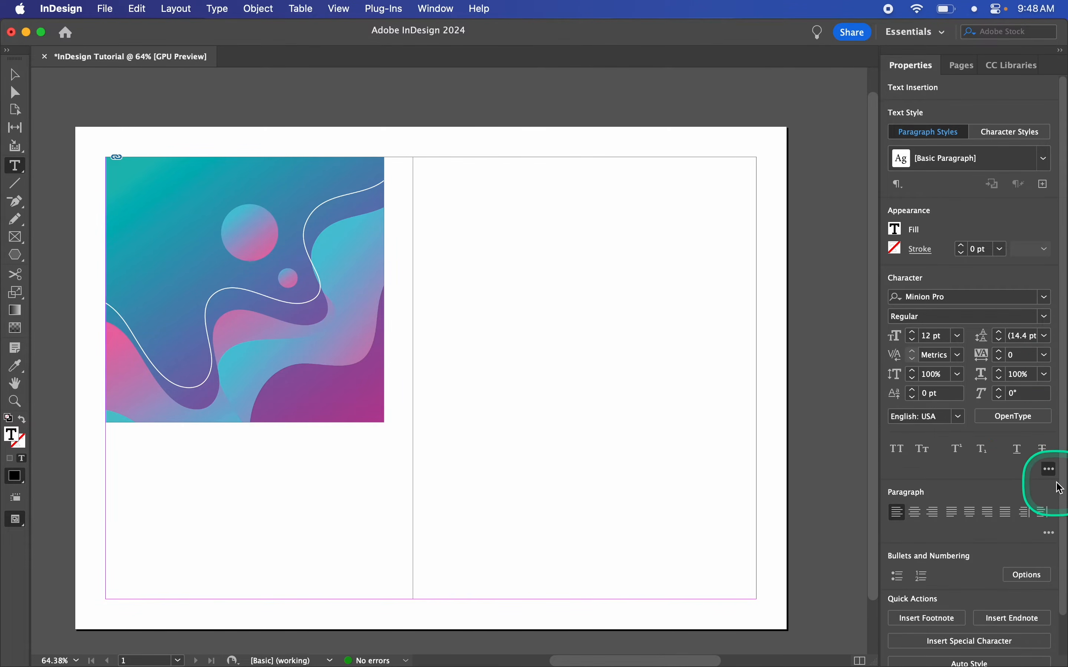
pyautogui.click(1053, 470)
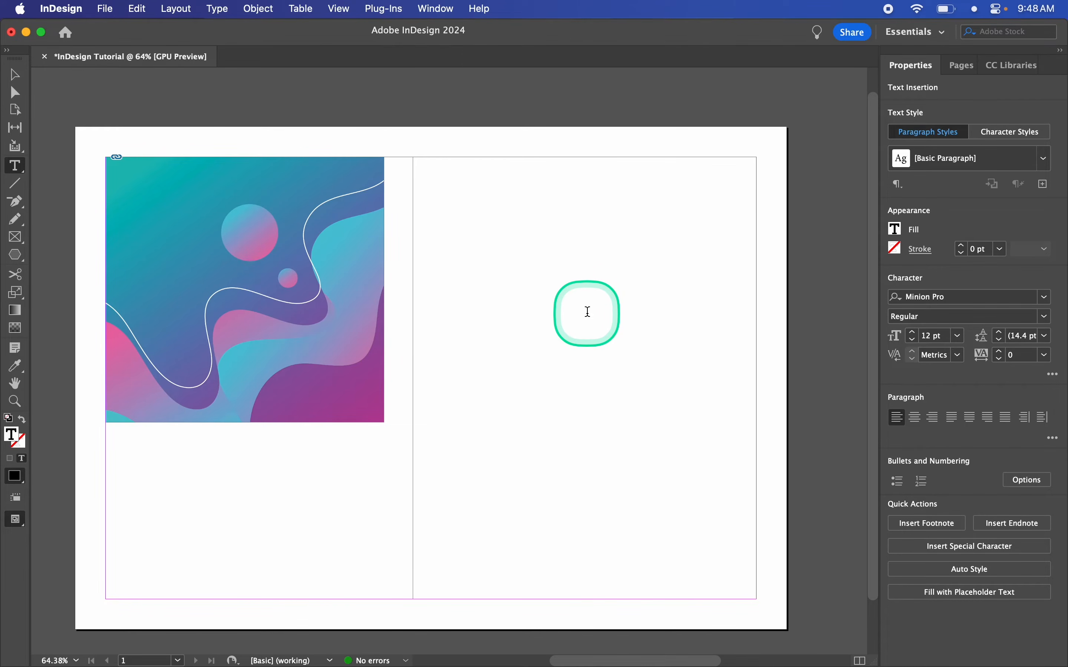
# Fill the text frame with placeholder text and delete its last paragraph, starting at "Bis aut autemoluptas"
pyautogui.keyDown('ctrl'); pyautogui.click(460, 180); pyautogui.keyUp('ctrl')
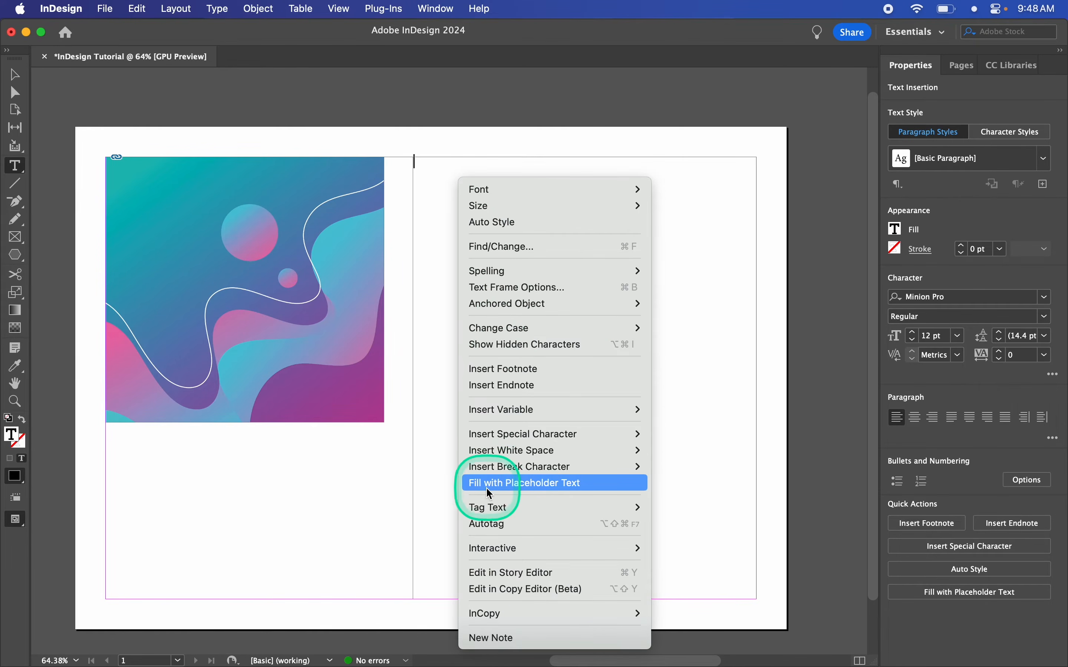
pyautogui.click(549, 487)
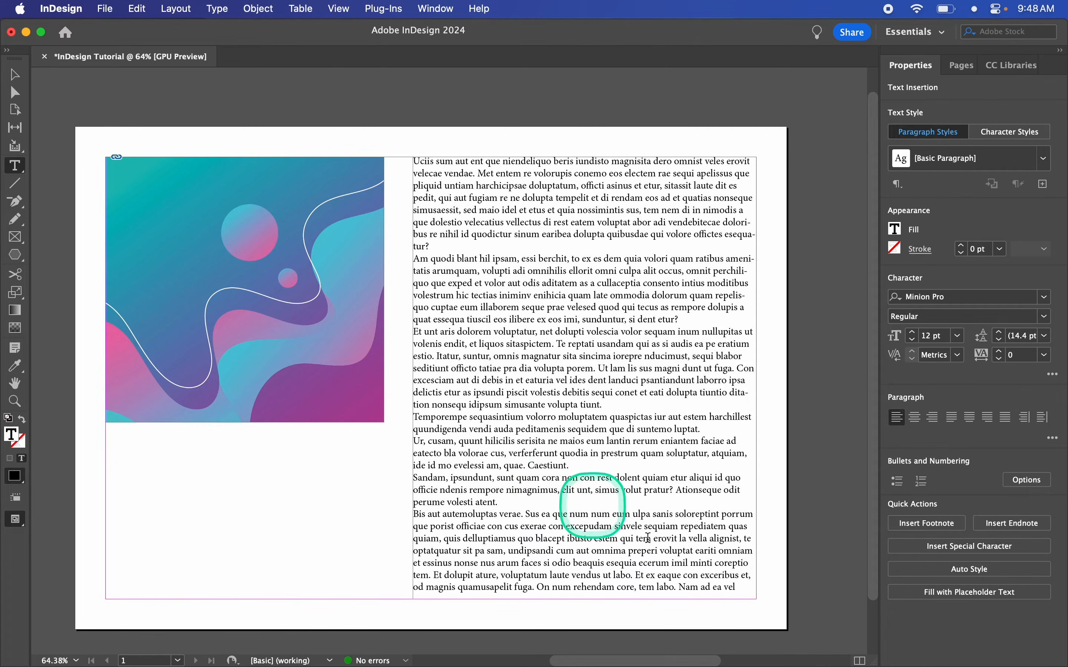
pyautogui.moveTo(745, 589); pyautogui.dragTo(396, 512)
pyautogui.press('BackSpace')
pyautogui.click(678, 523)
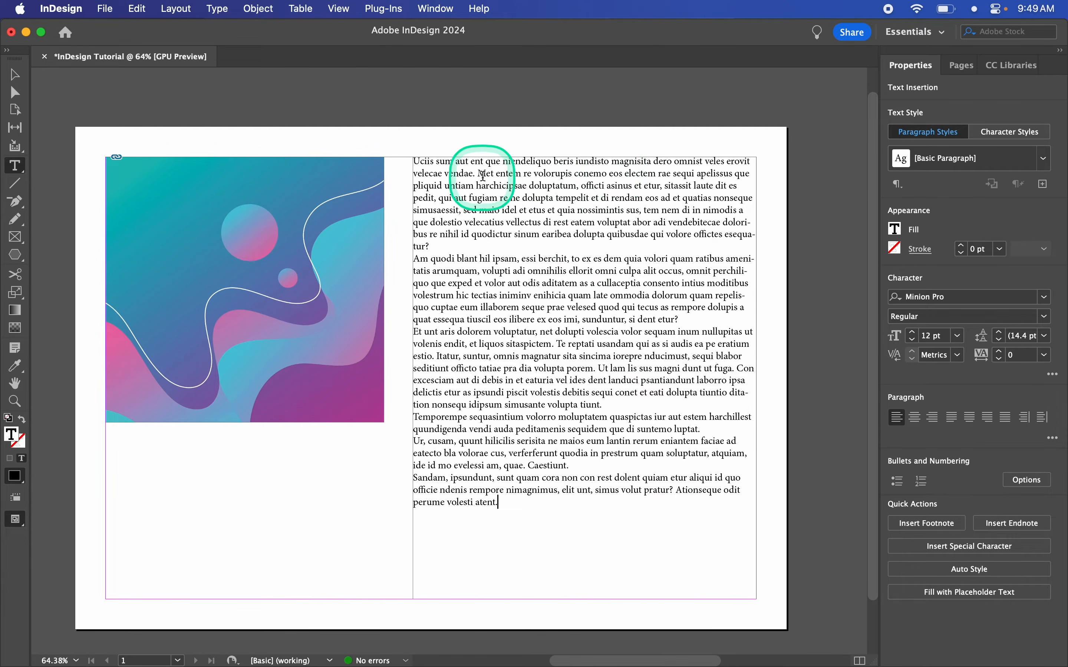
# Split the opening sentence, ending in "velecae vendae.", into its own paragraph above the body text
pyautogui.click(584, 214)
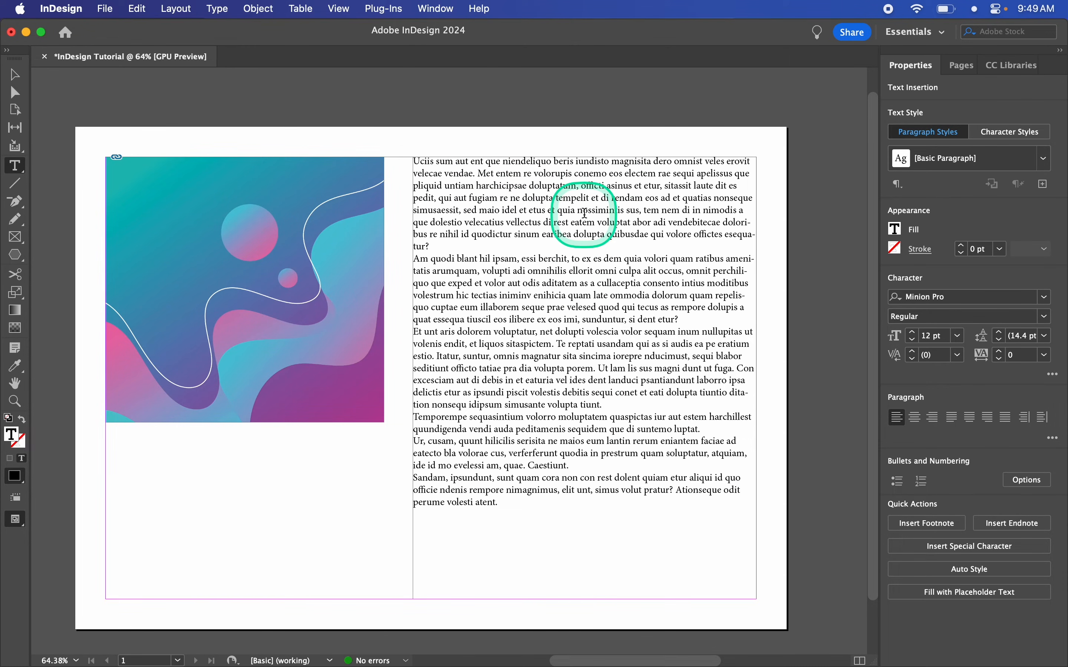
pyautogui.press('Return')
pyautogui.click(494, 172)
pyautogui.moveTo(494, 172); pyautogui.dragTo(404, 161)
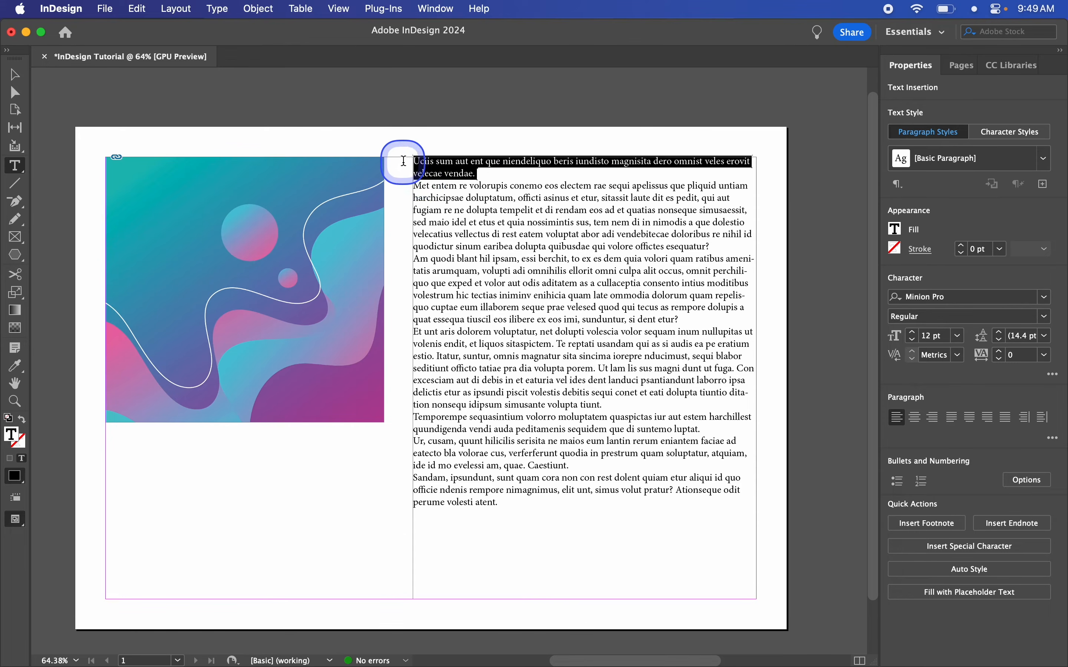
pyautogui.click(479, 173)
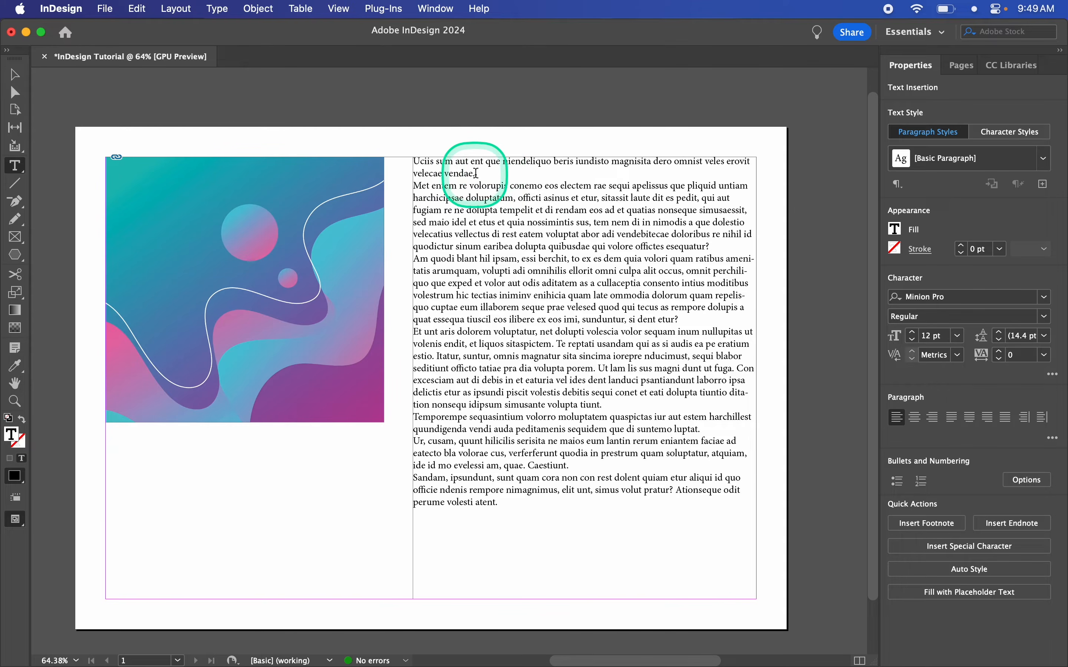
pyautogui.click(528, 503)
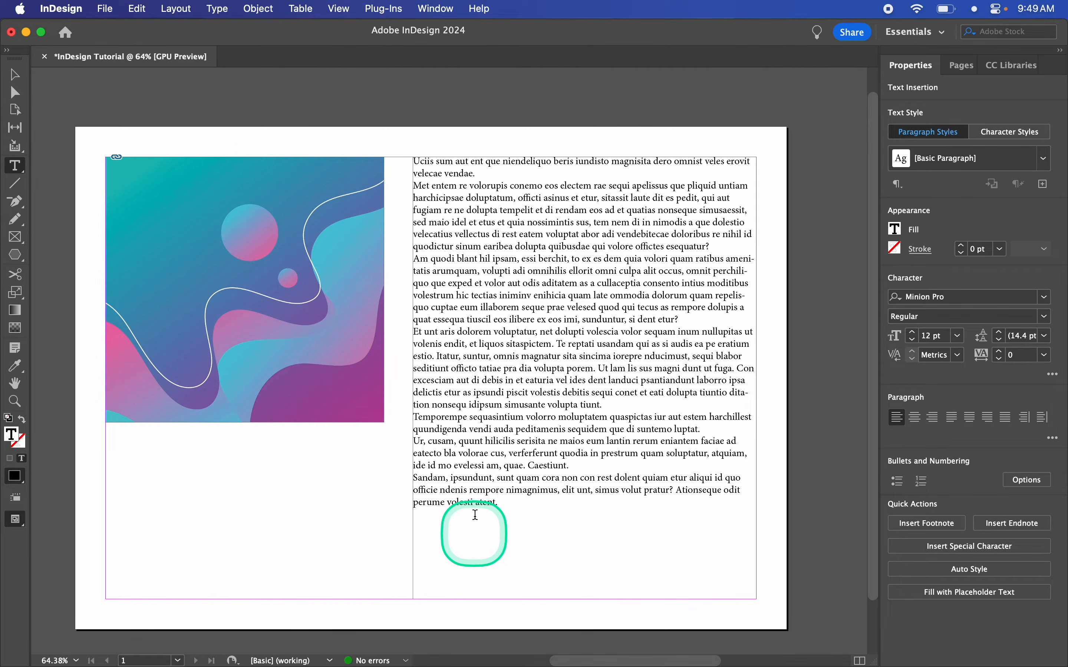
# Format the opening paragraph as a heading in Helvetica Bold at 36 pt
pyautogui.moveTo(483, 174); pyautogui.dragTo(413, 164)
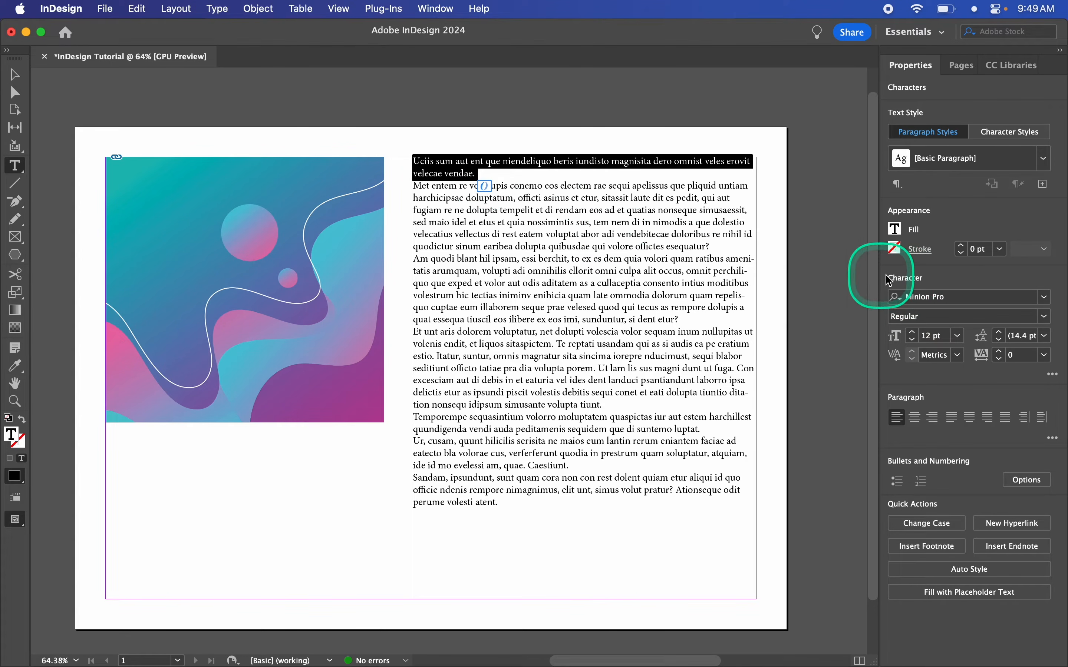
pyautogui.click(1046, 298)
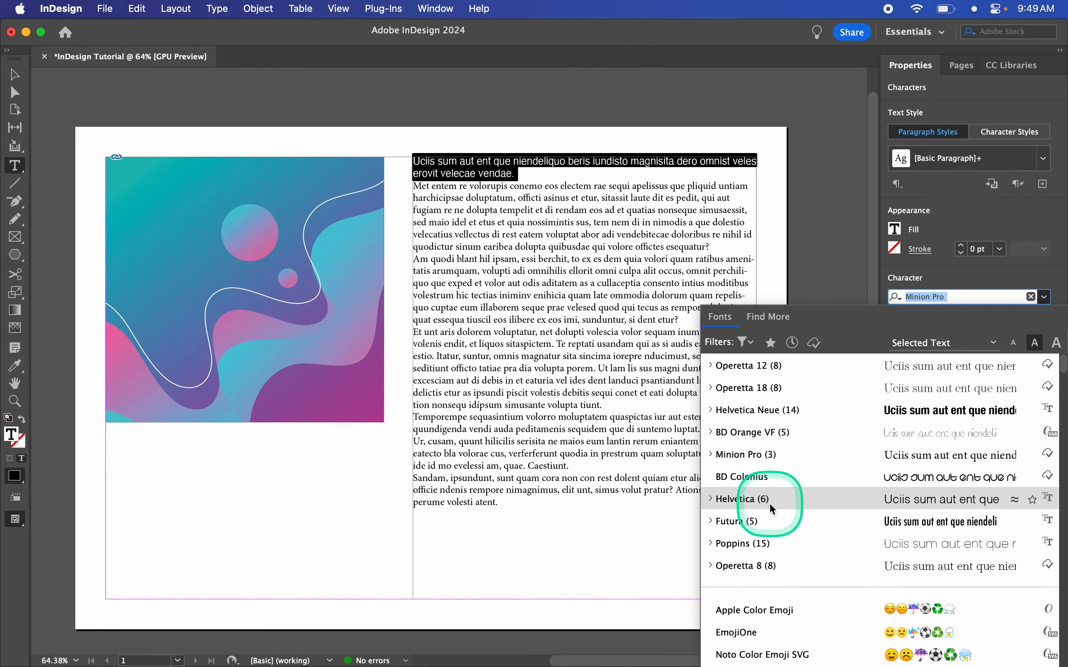
pyautogui.click(794, 500)
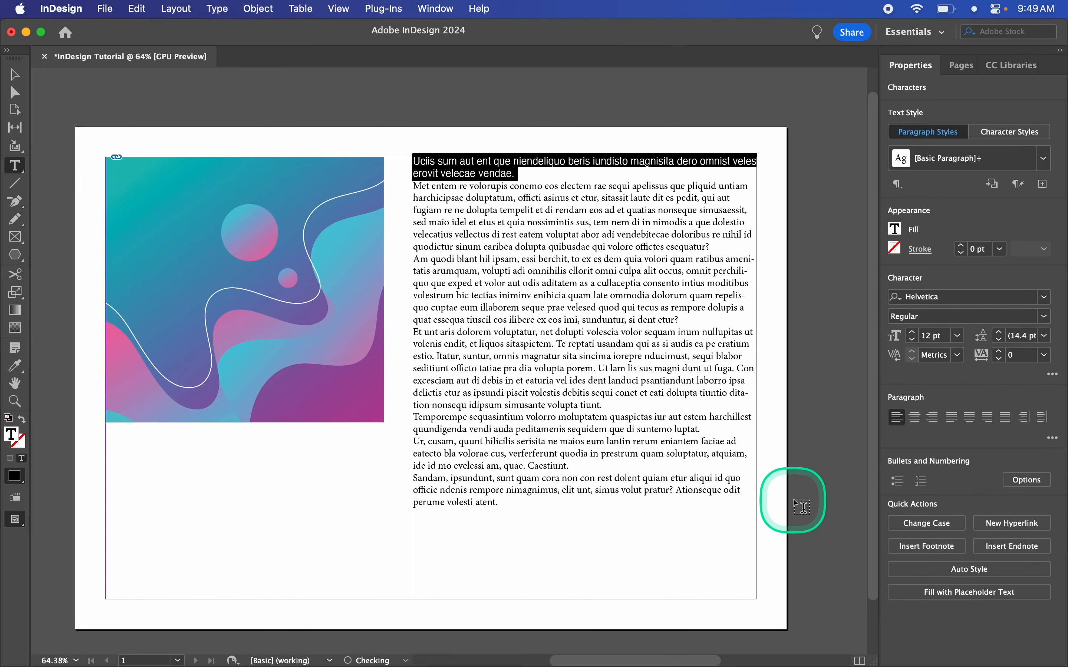
pyautogui.click(1047, 317)
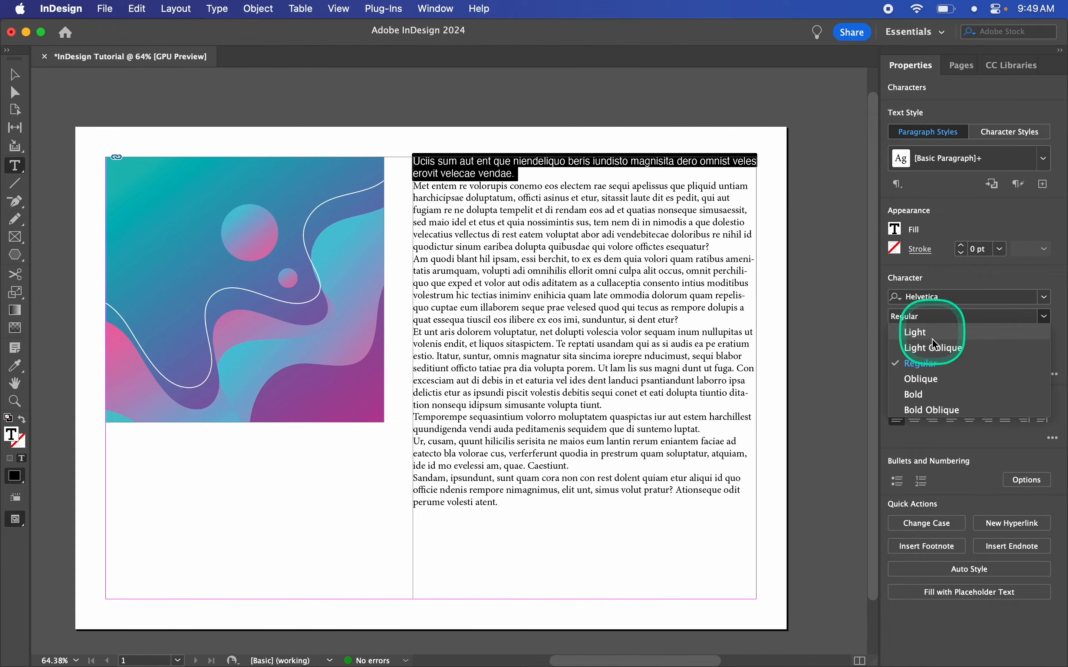
pyautogui.click(933, 397)
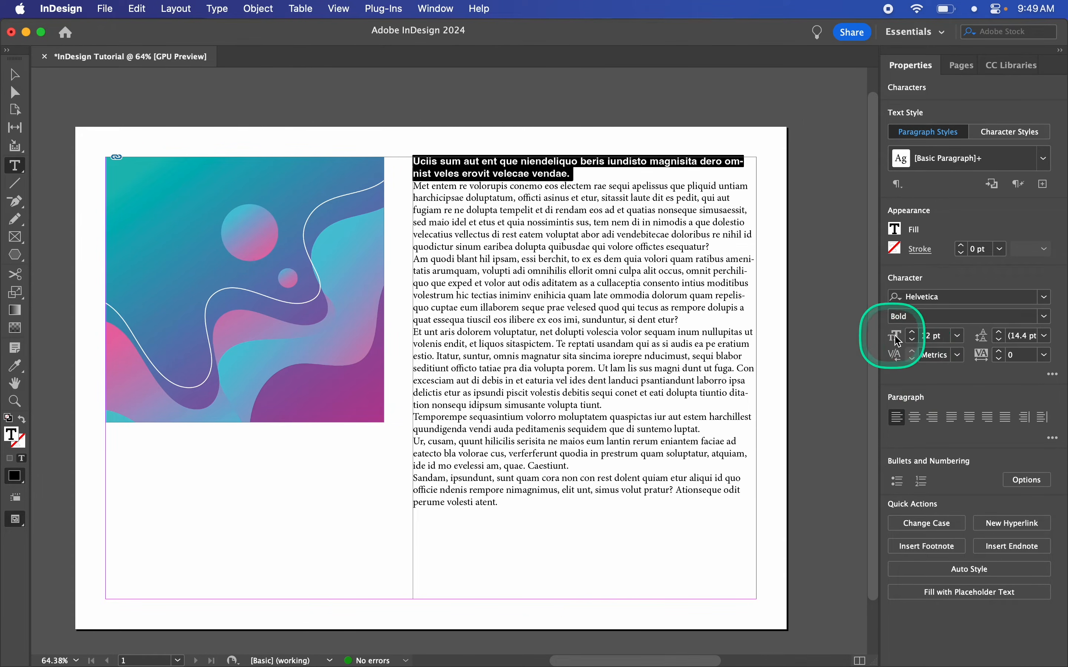
pyautogui.click(958, 336)
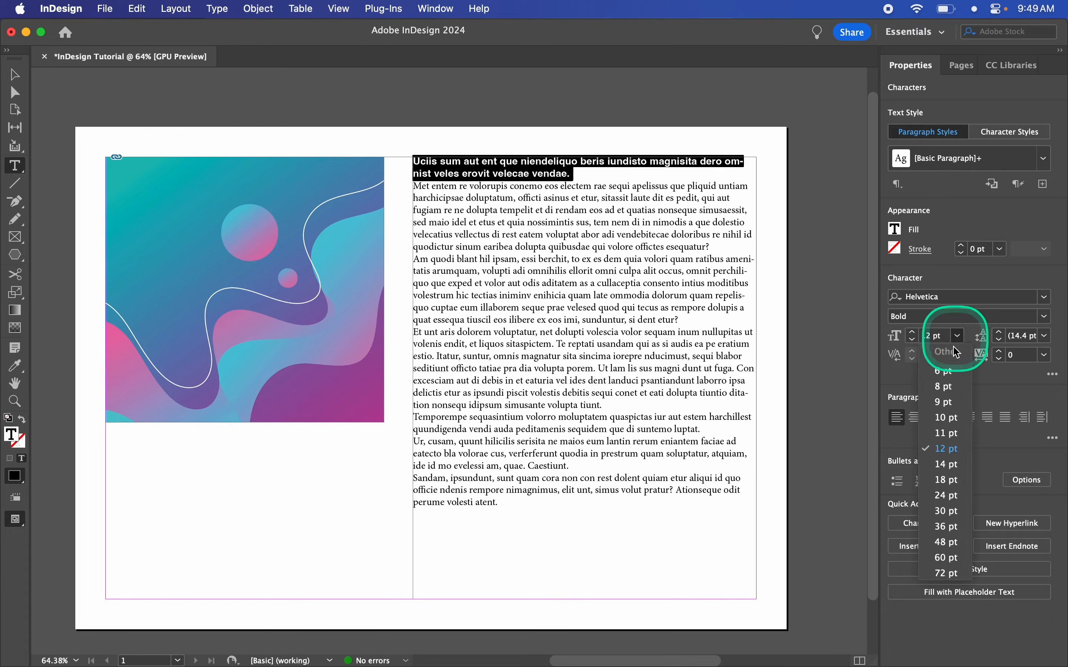
pyautogui.click(945, 528)
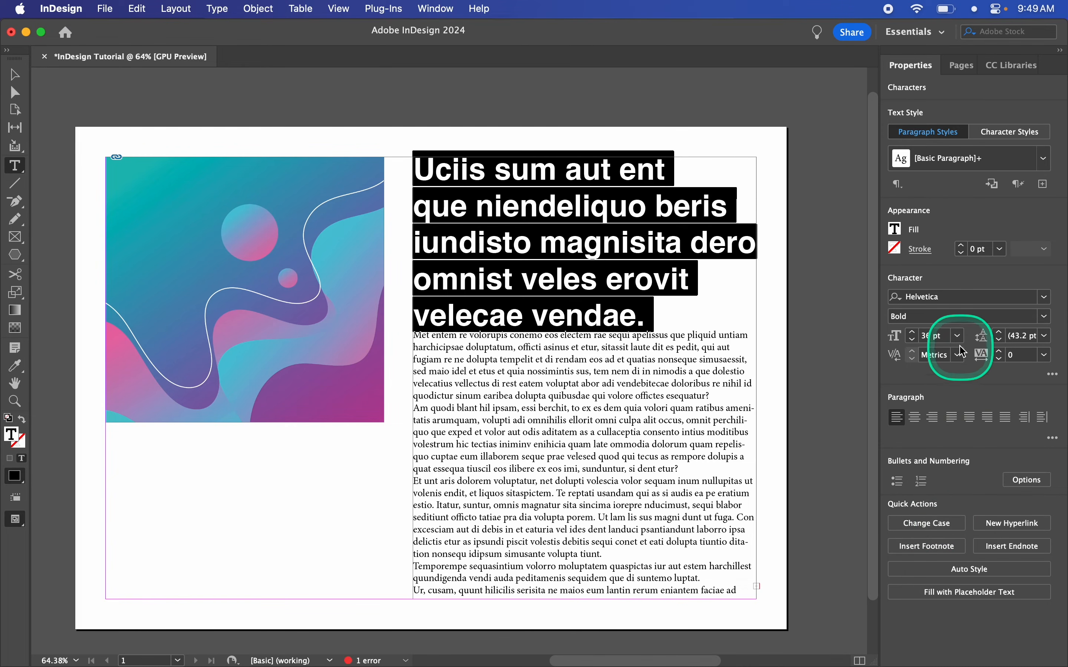
# Shorten the heading to "Uciis sum aut ent que niendeliquo beris" by deleting the rest of it
pyautogui.click(675, 316)
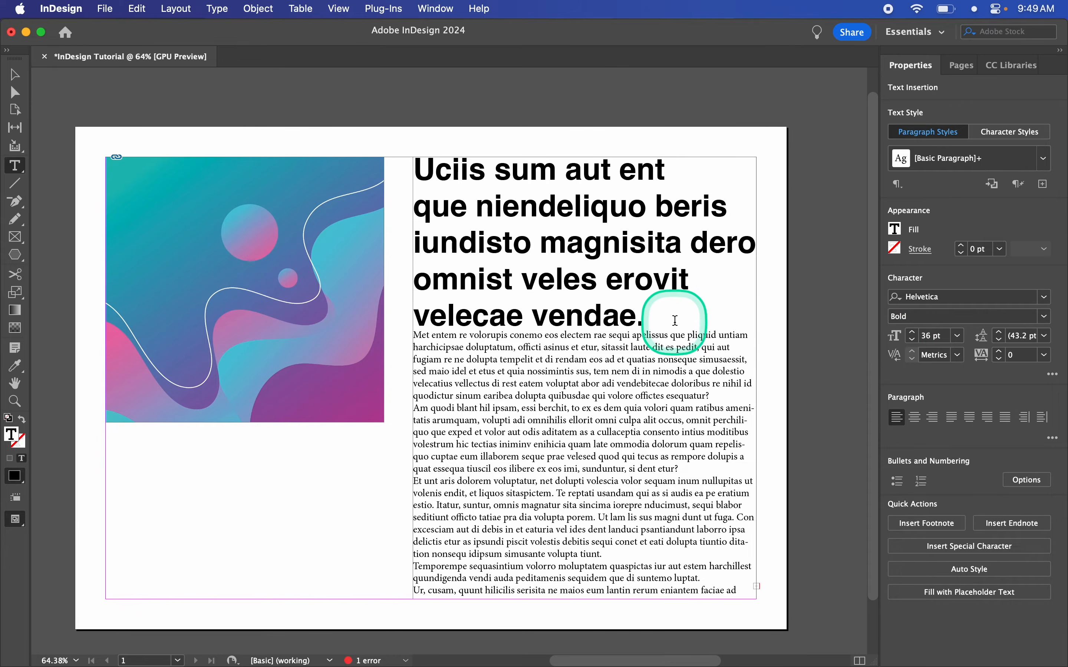
pyautogui.moveTo(655, 323); pyautogui.dragTo(419, 234)
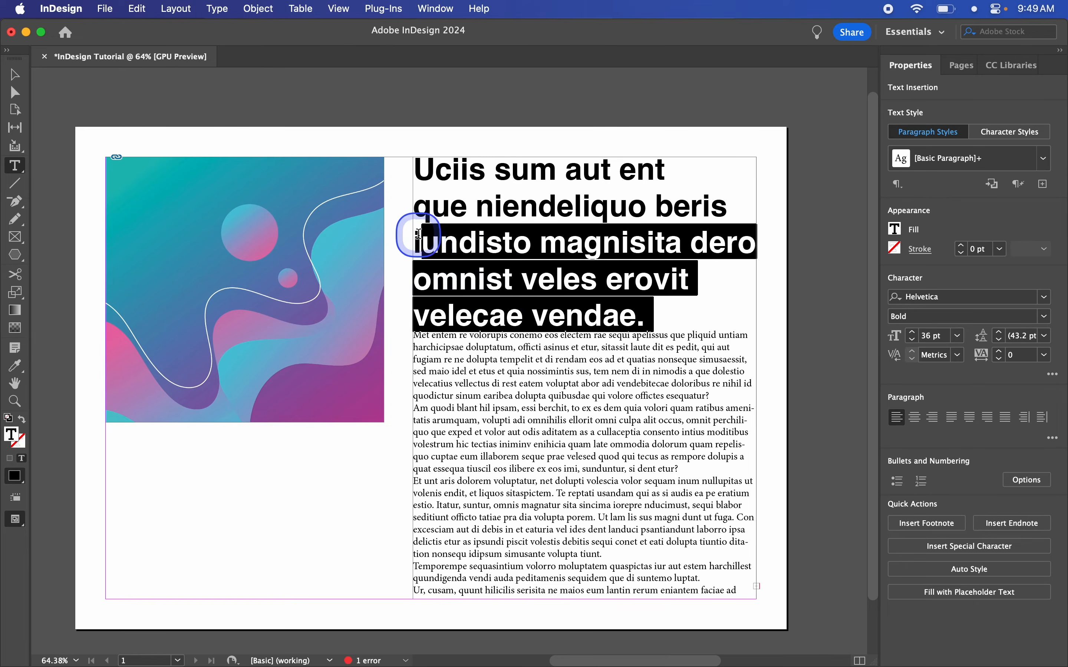
pyautogui.press('BackSpace')
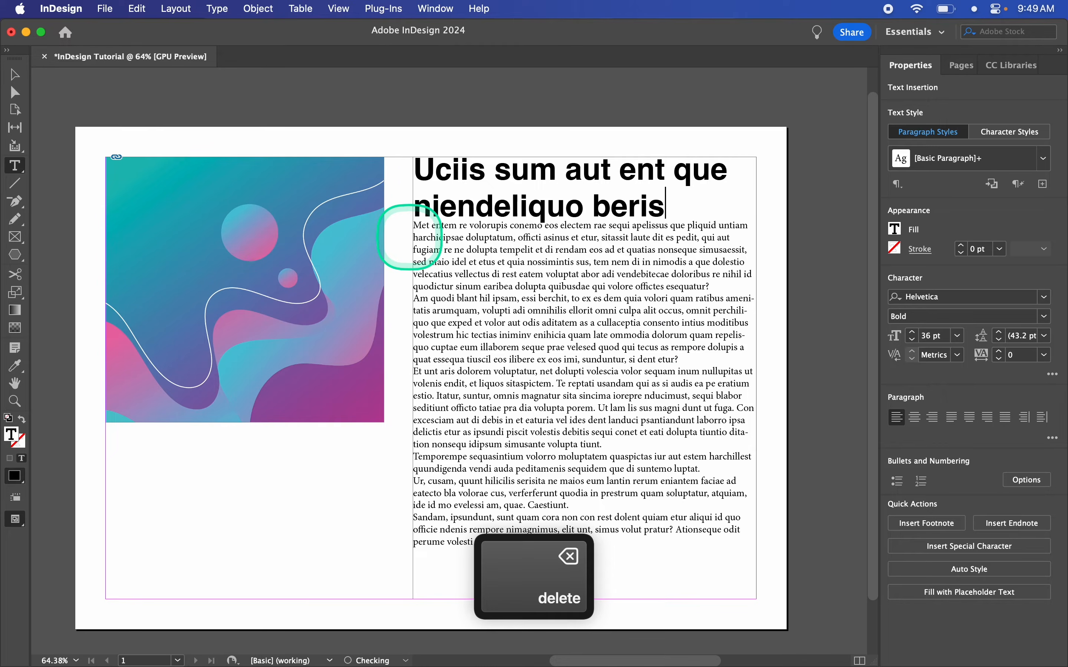
# Select the heading, show the additional character options and increase its leading to 67 pt
pyautogui.moveTo(670, 208); pyautogui.dragTo(410, 167)
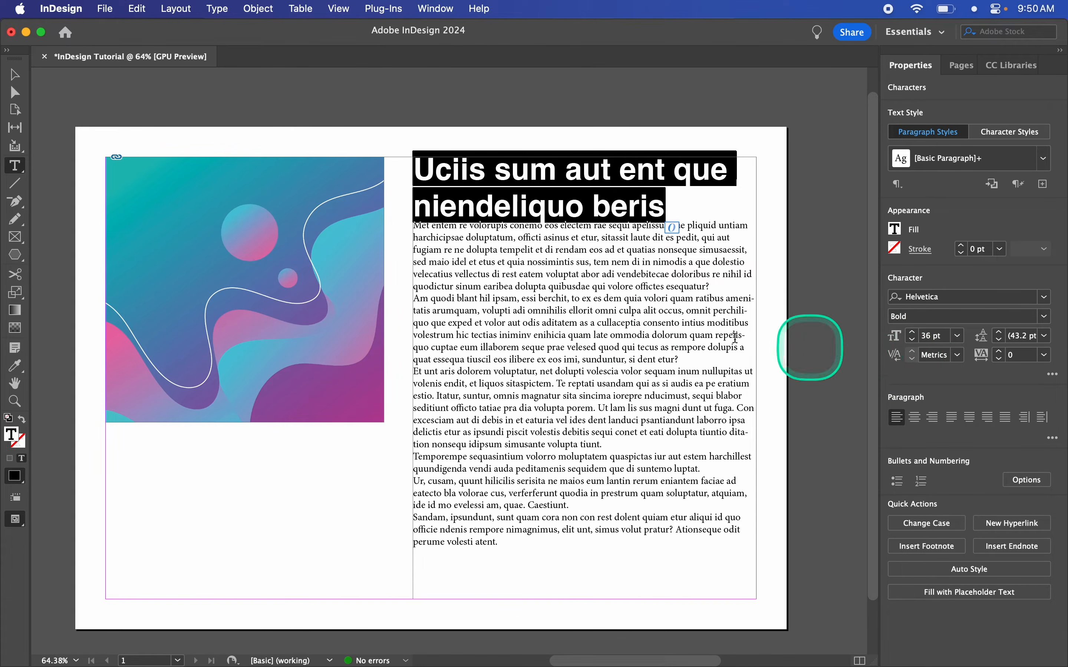
pyautogui.click(438, 184)
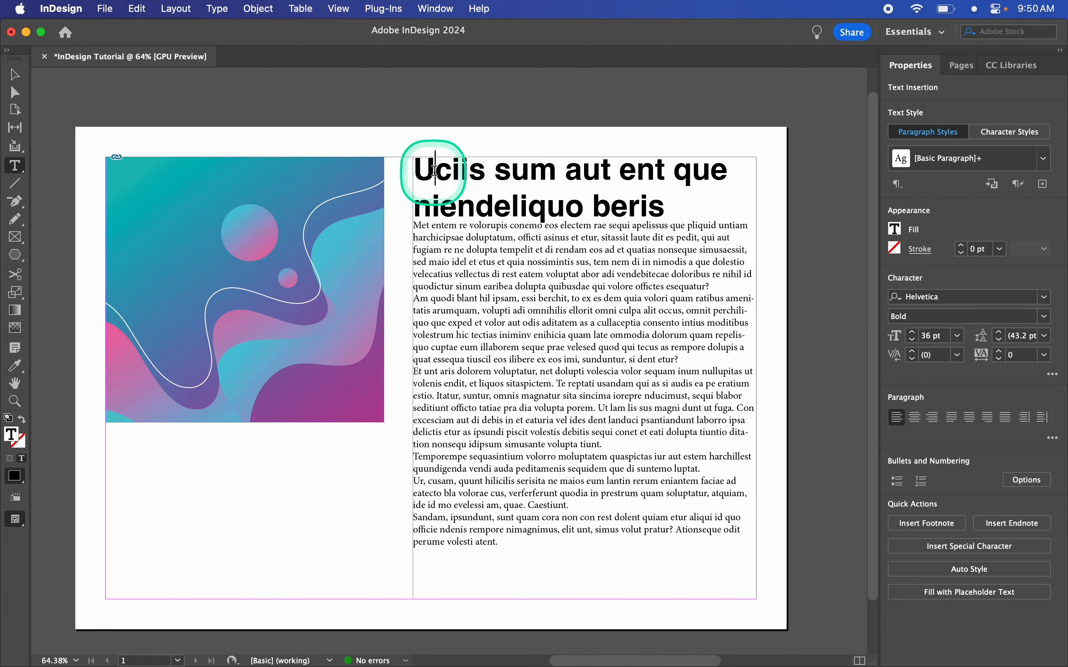
pyautogui.moveTo(666, 209); pyautogui.dragTo(400, 170)
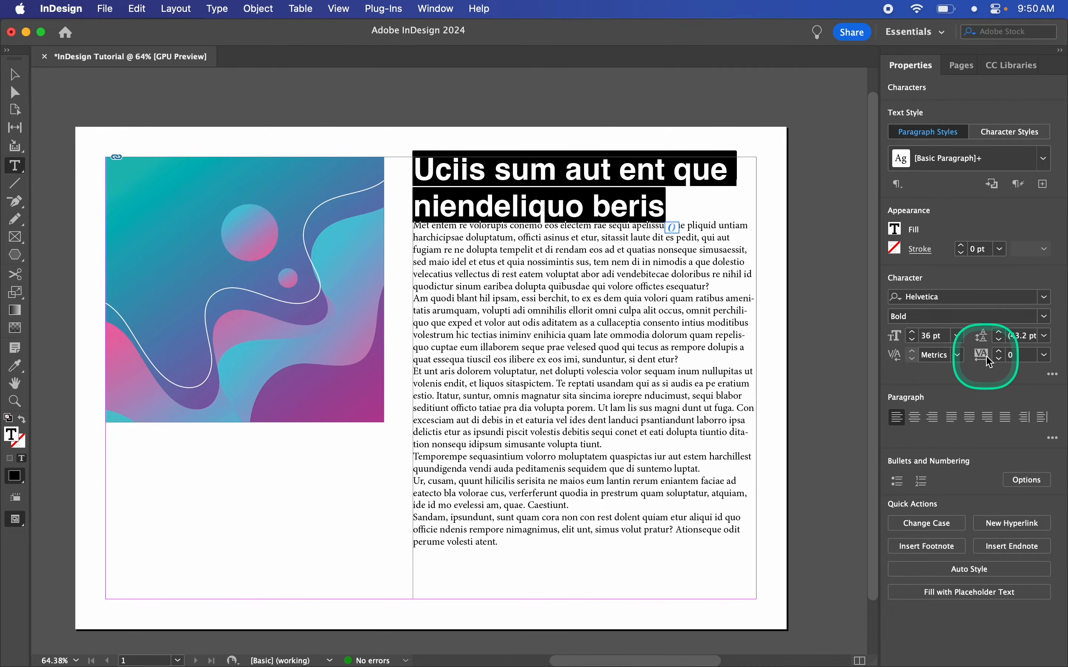
pyautogui.click(1053, 375)
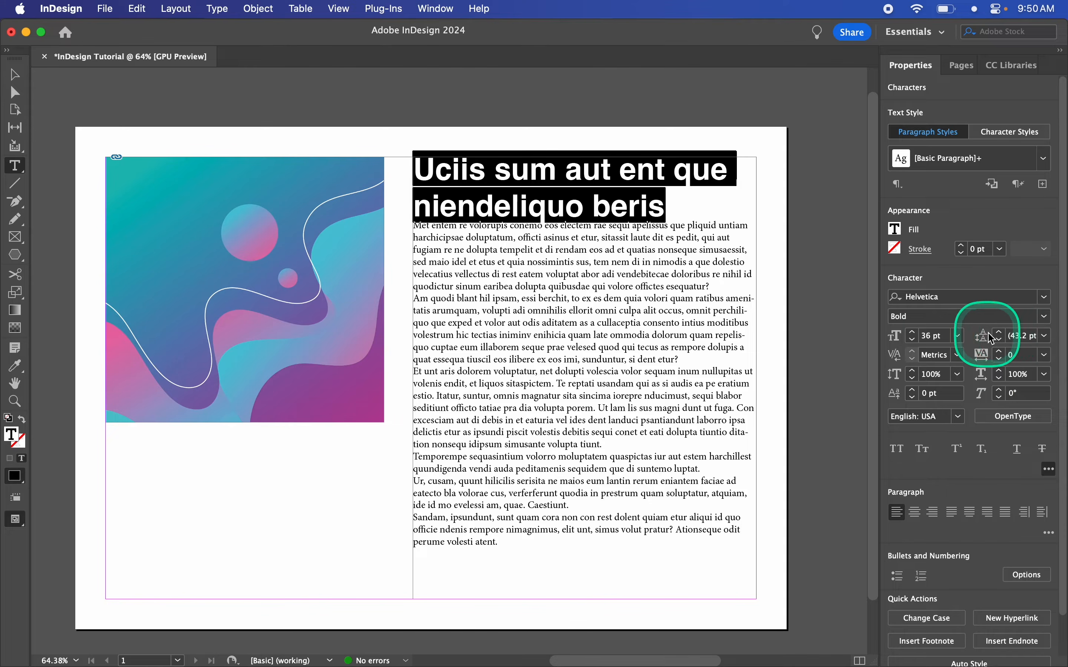
pyautogui.click(1000, 332)
pyautogui.click(1000, 332)
pyautogui.click(1000, 332)
pyautogui.click(1000, 332)
pyautogui.click(1000, 333)
pyautogui.click(1000, 332)
pyautogui.click(1000, 333)
pyautogui.click(1000, 332)
pyautogui.click(1000, 332)
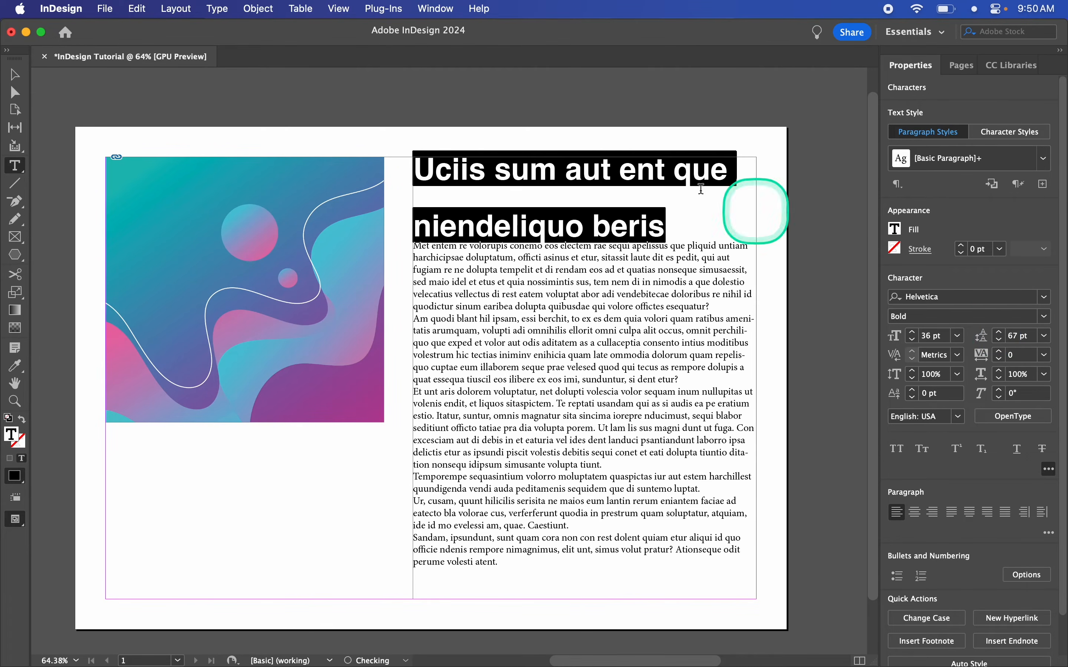
# Reset the heading's leading to Auto and deselect the heading text
pyautogui.click(1047, 337)
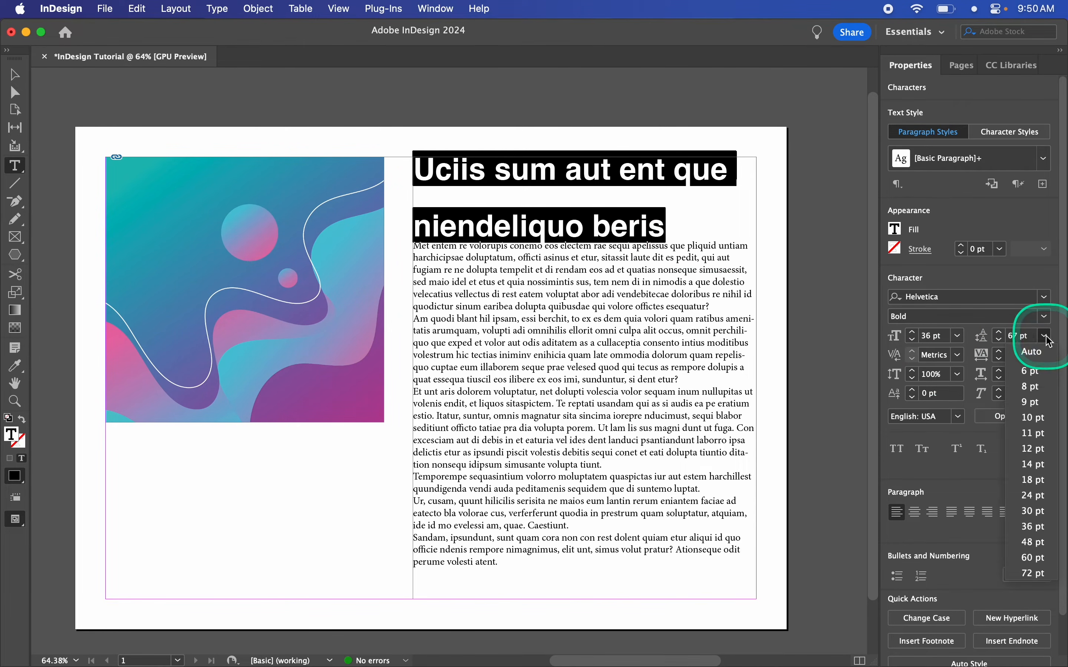
pyautogui.click(1037, 357)
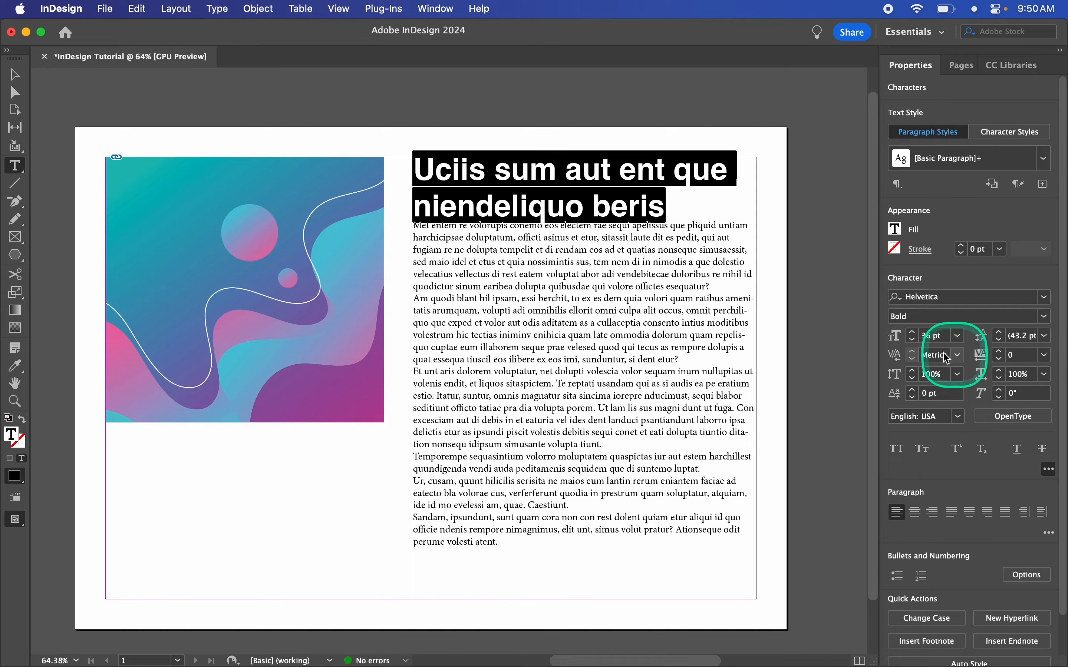
pyautogui.click(436, 170)
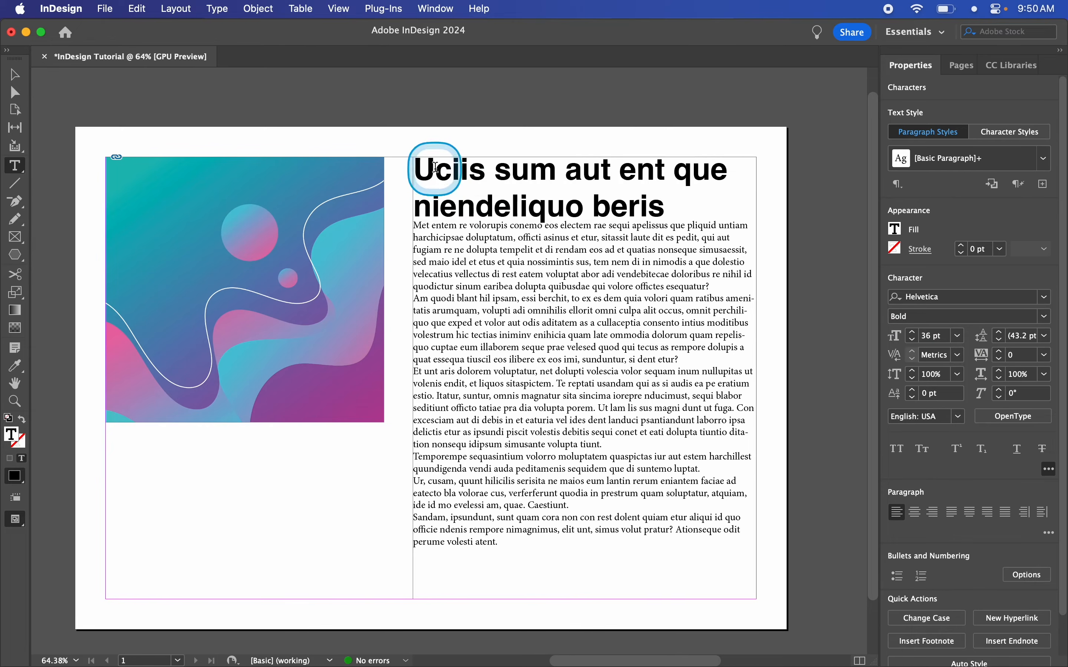
# Raise the kerning between the "U" and "c" of the heading's first word to 180 and reset it
pyautogui.click(912, 349)
pyautogui.click(914, 352)
pyautogui.click(914, 351)
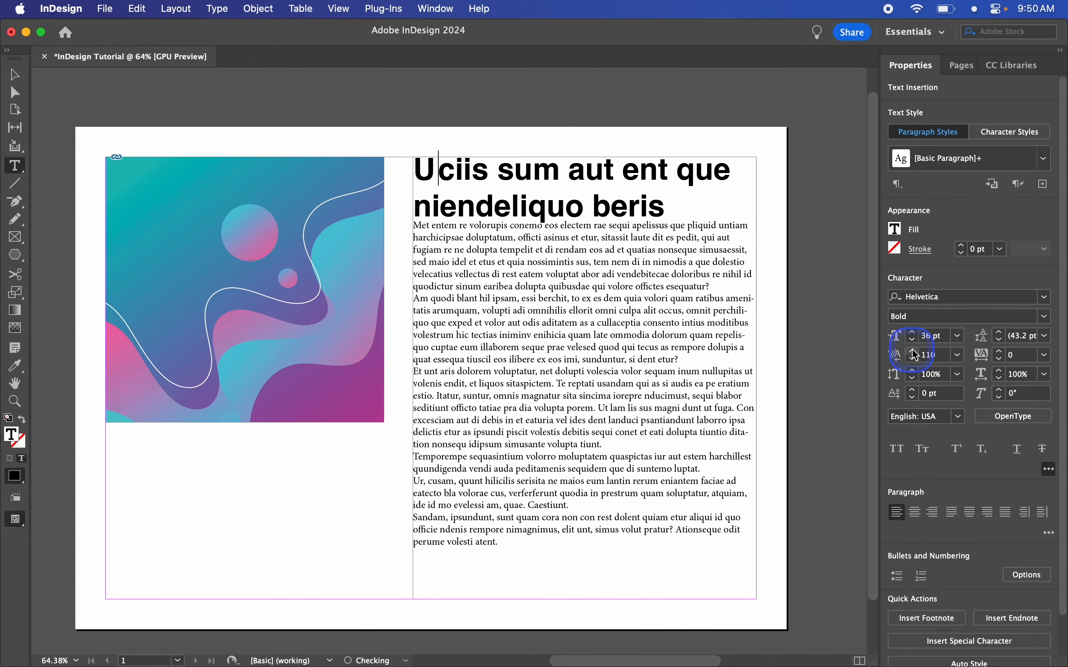
pyautogui.click(914, 353)
pyautogui.click(914, 352)
pyautogui.click(914, 352)
pyautogui.click(960, 355)
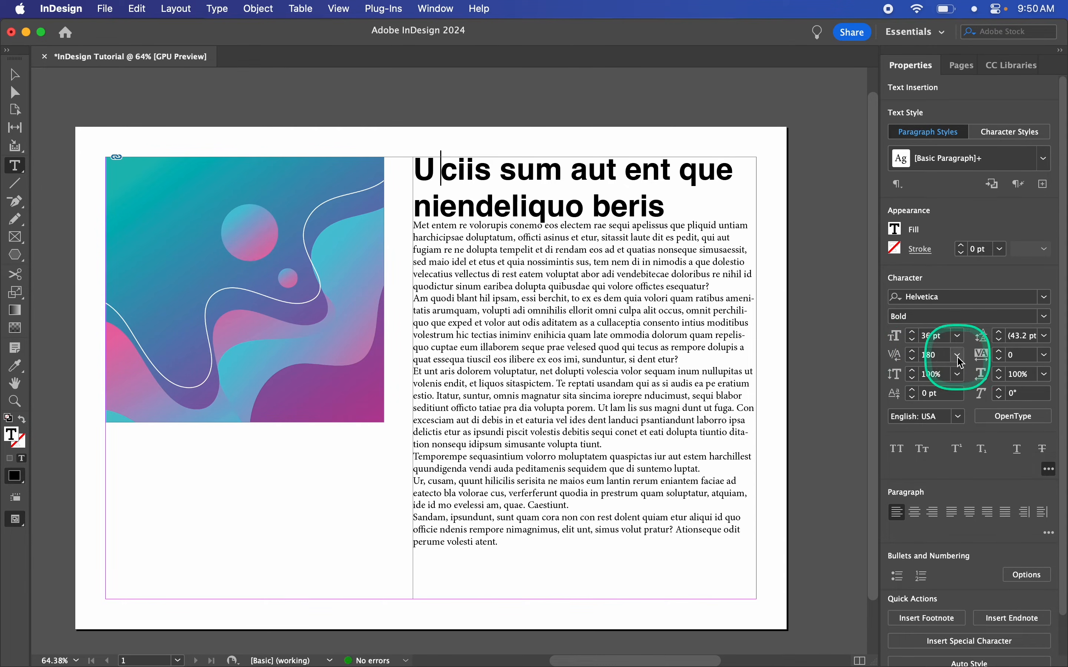
pyautogui.click(938, 503)
# Select the whole two-line heading and increase its tracking to 190
pyautogui.click(692, 210)
pyautogui.moveTo(683, 208); pyautogui.dragTo(404, 155)
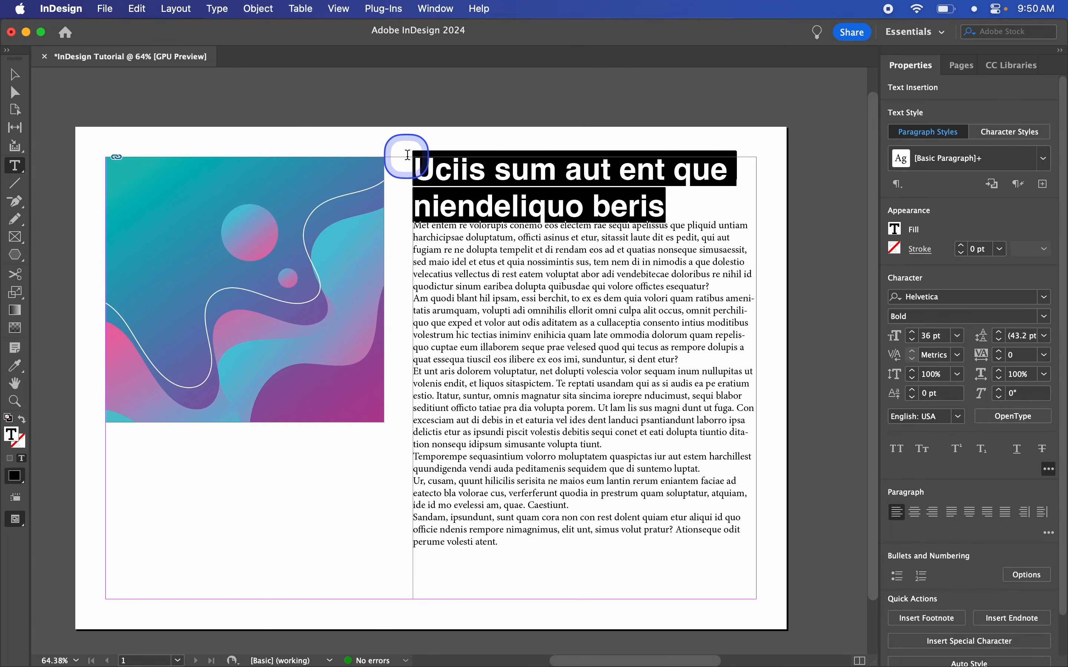
pyautogui.click(1000, 353)
pyautogui.click(1000, 353)
pyautogui.click(1000, 352)
pyautogui.click(1000, 352)
pyautogui.click(999, 352)
pyautogui.click(999, 352)
pyautogui.click(1000, 352)
pyautogui.click(1000, 352)
pyautogui.click(1000, 352)
pyautogui.click(999, 352)
pyautogui.click(1000, 353)
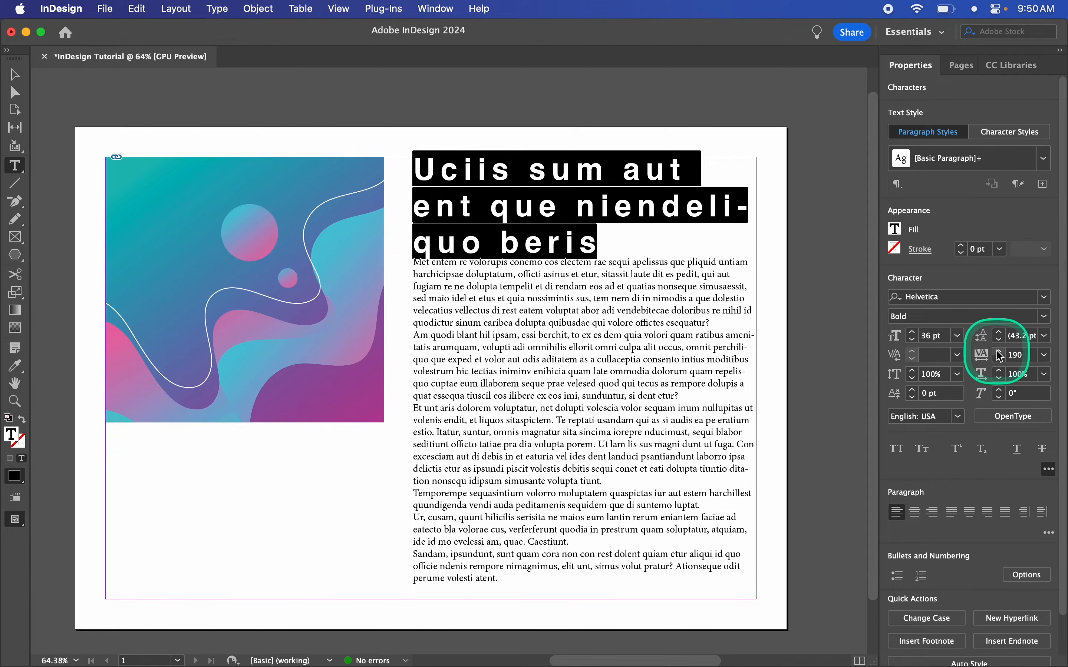
# Set the heading's tracking back to 0
pyautogui.click(1013, 355)
pyautogui.write('0')
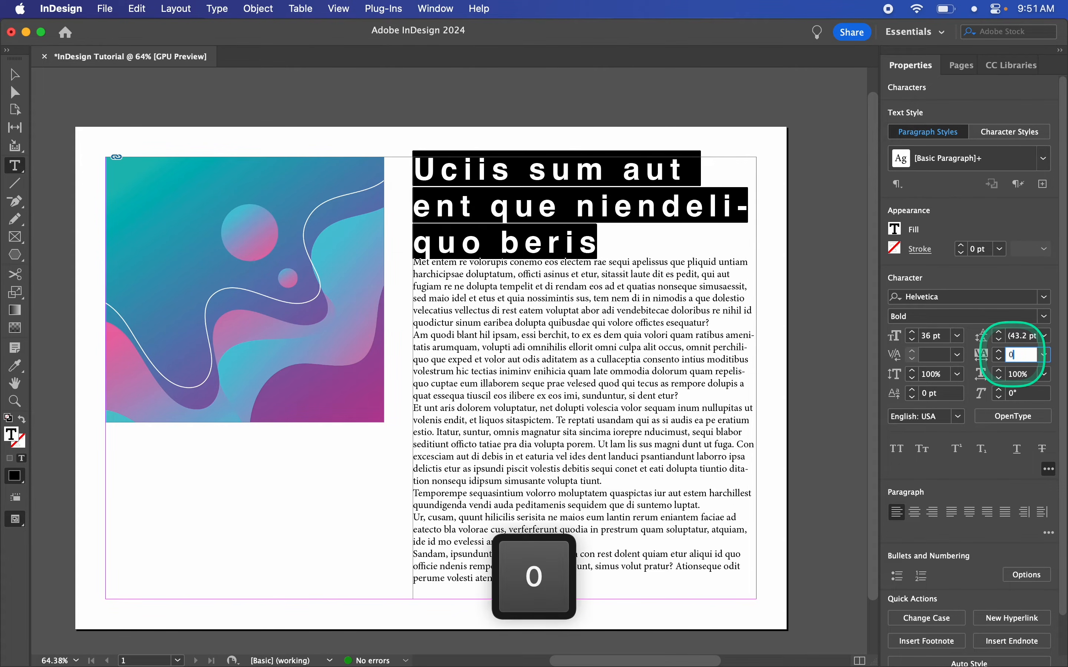
pyautogui.press('Return')
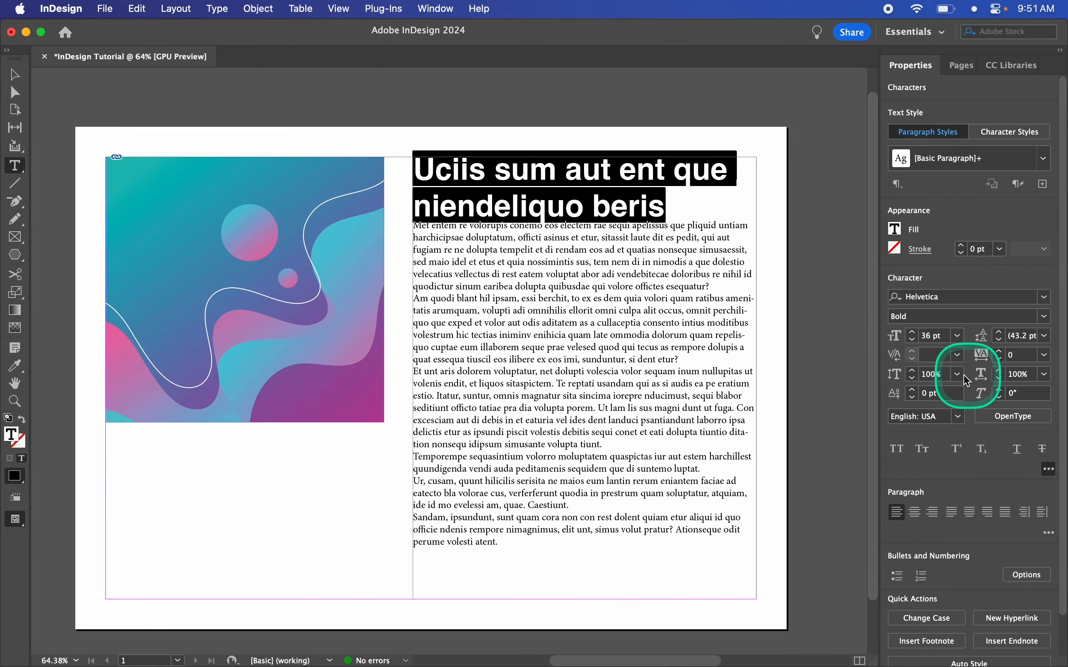
# Try a vertical scale of 200% on the heading and restore it to 100%
pyautogui.click(932, 375)
pyautogui.write('200')
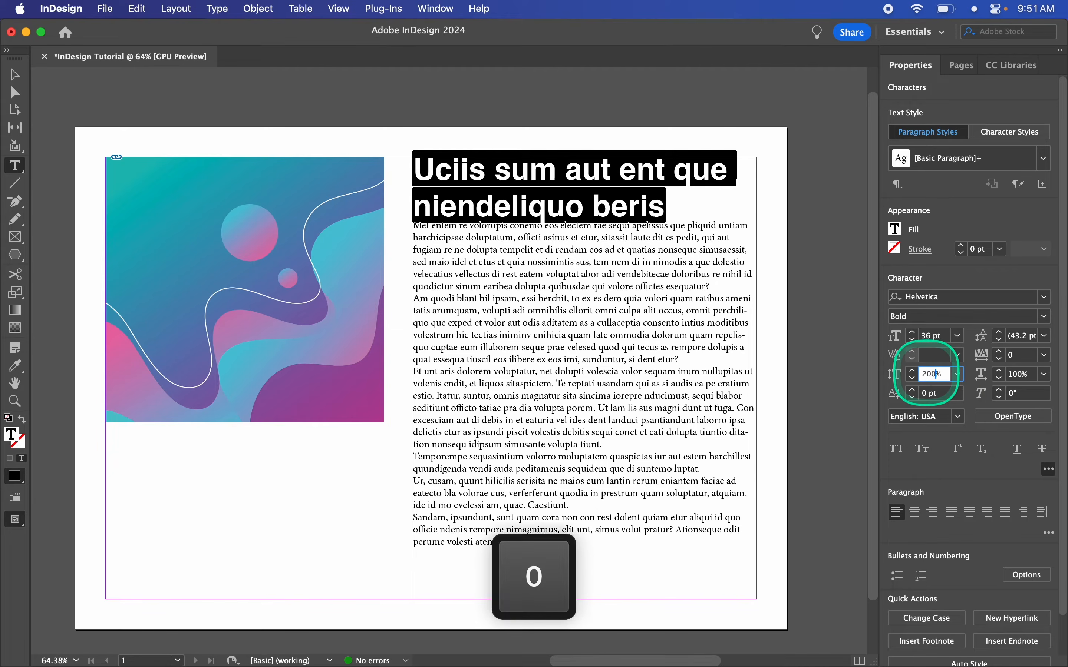
pyautogui.press('Return')
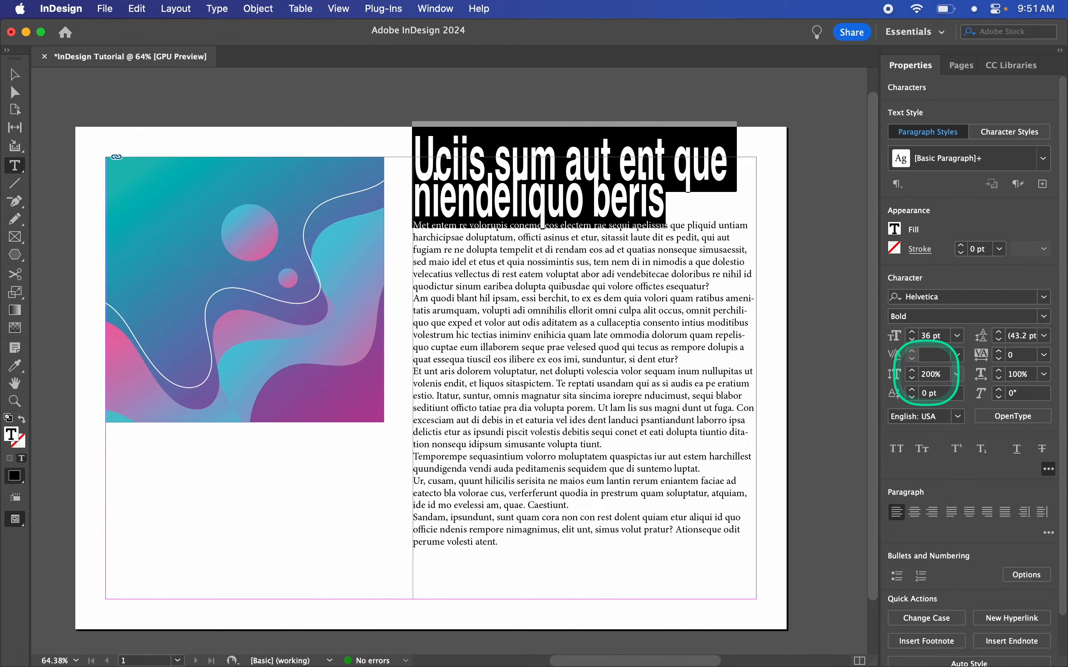
pyautogui.click(926, 375)
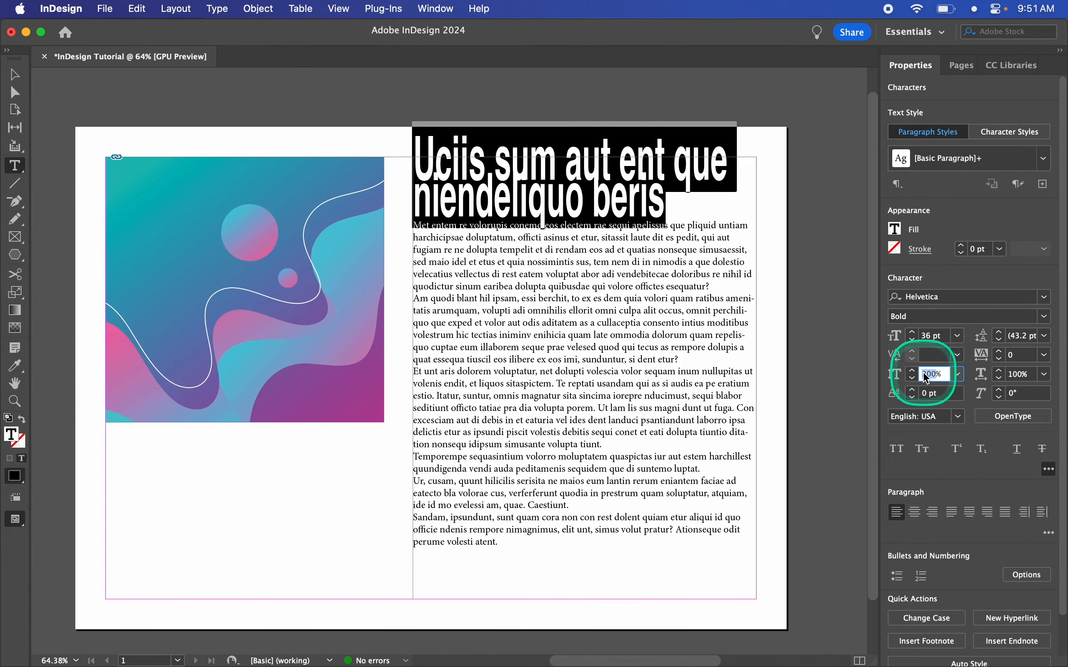
pyautogui.write('100')
pyautogui.press('Return')
# Try horizontal scales of 200% and 0% on the heading and restore it to 100%
pyautogui.click(1021, 376)
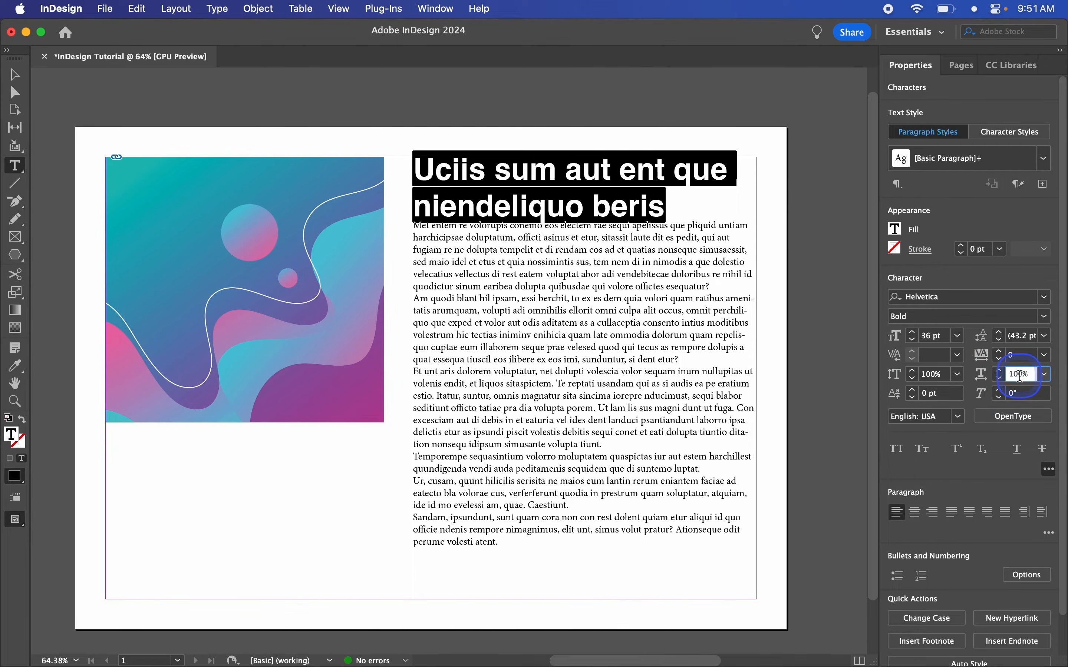
pyautogui.write('2')
pyautogui.press('Return')
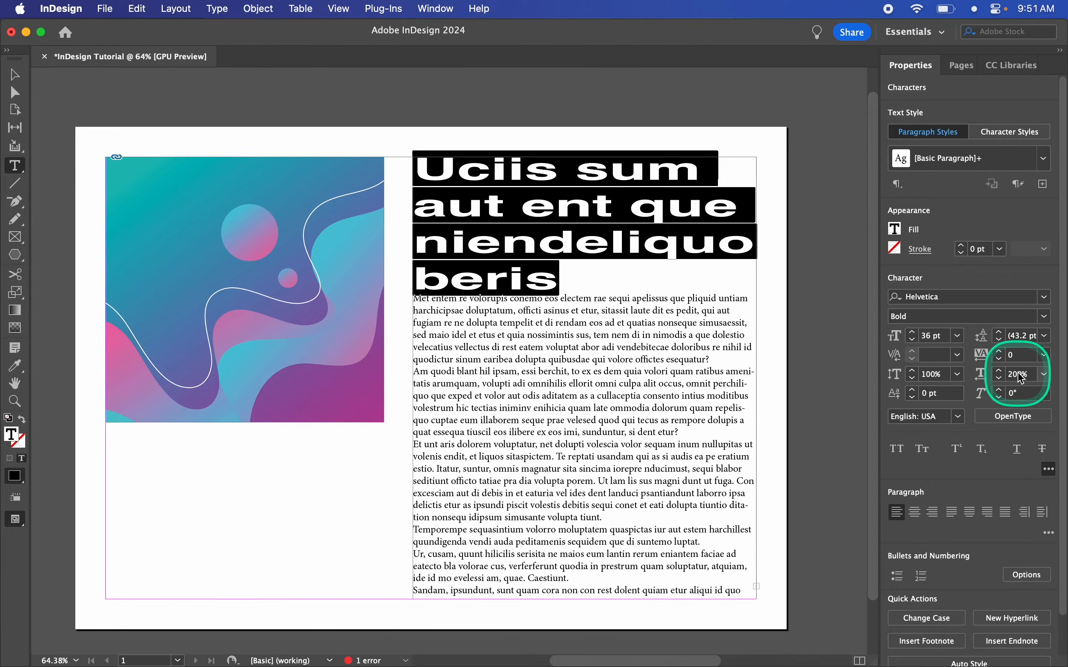
pyautogui.write('0')
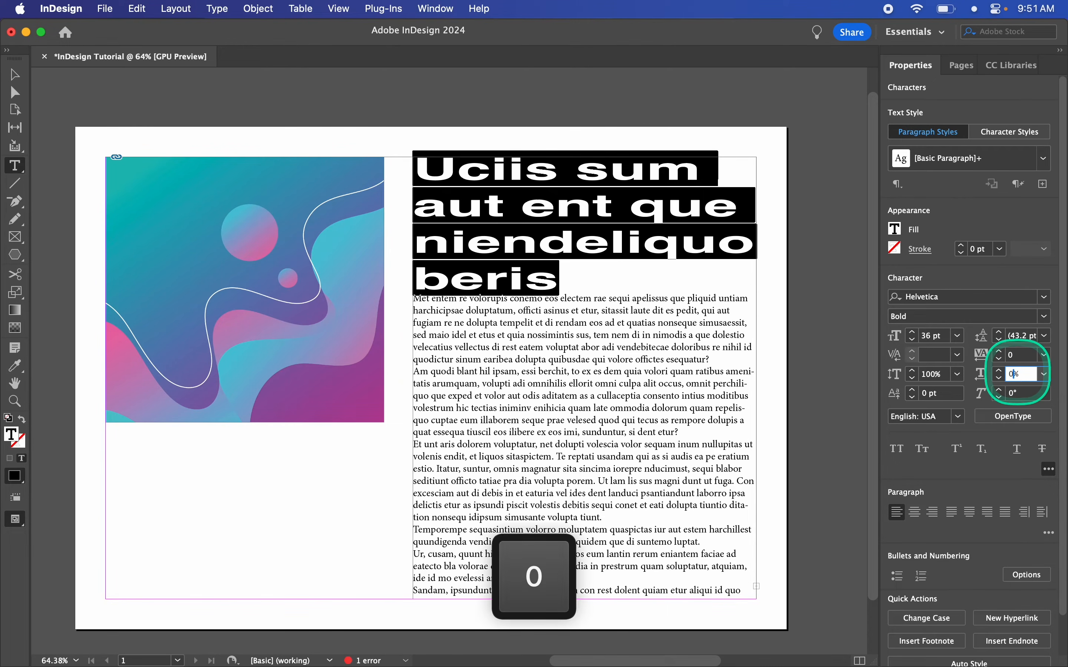
pyautogui.press('Return')
pyautogui.click(626, 371)
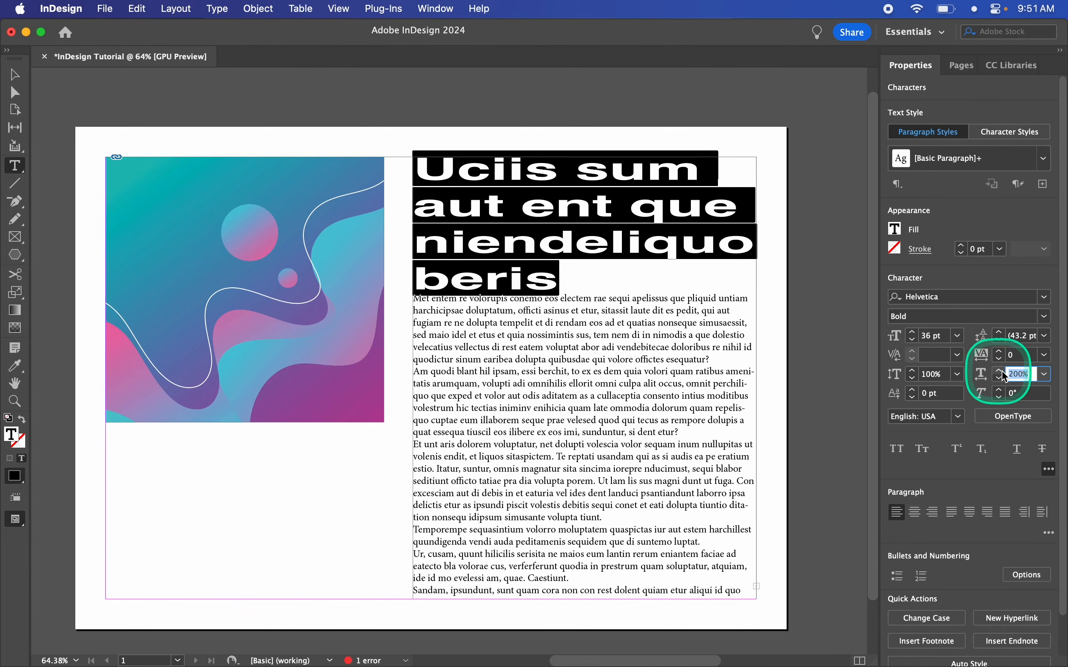
pyautogui.write('100')
pyautogui.press('Return')
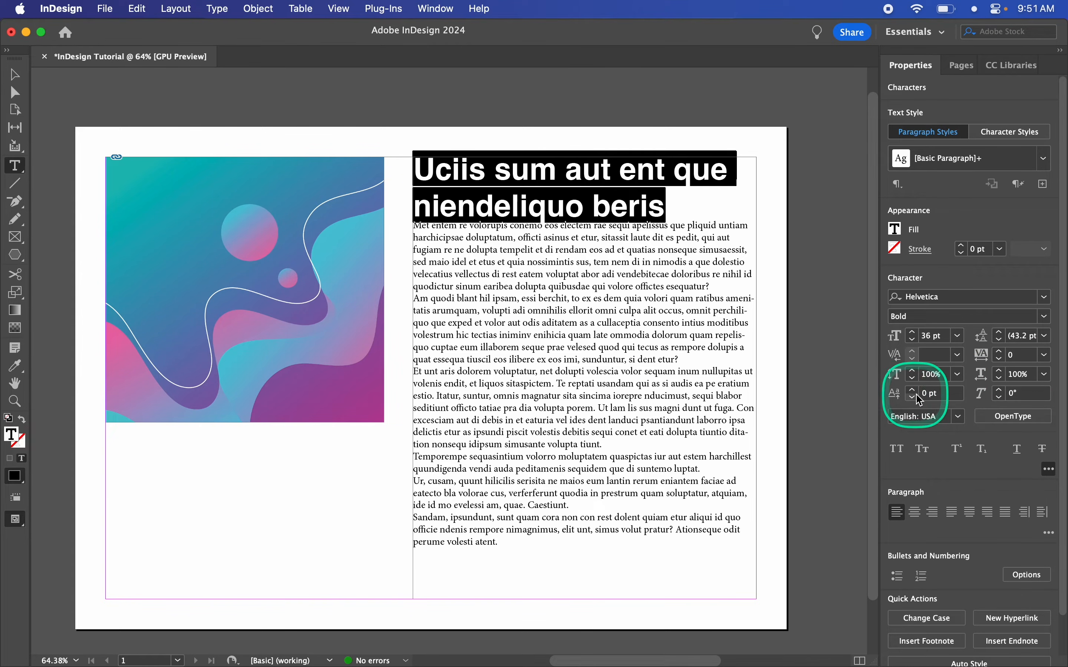
# Apply an 8 pt baseline shift to the "s" of "sum" in the heading and reset it to 0 pt
pyautogui.click(513, 171)
pyautogui.click(510, 172)
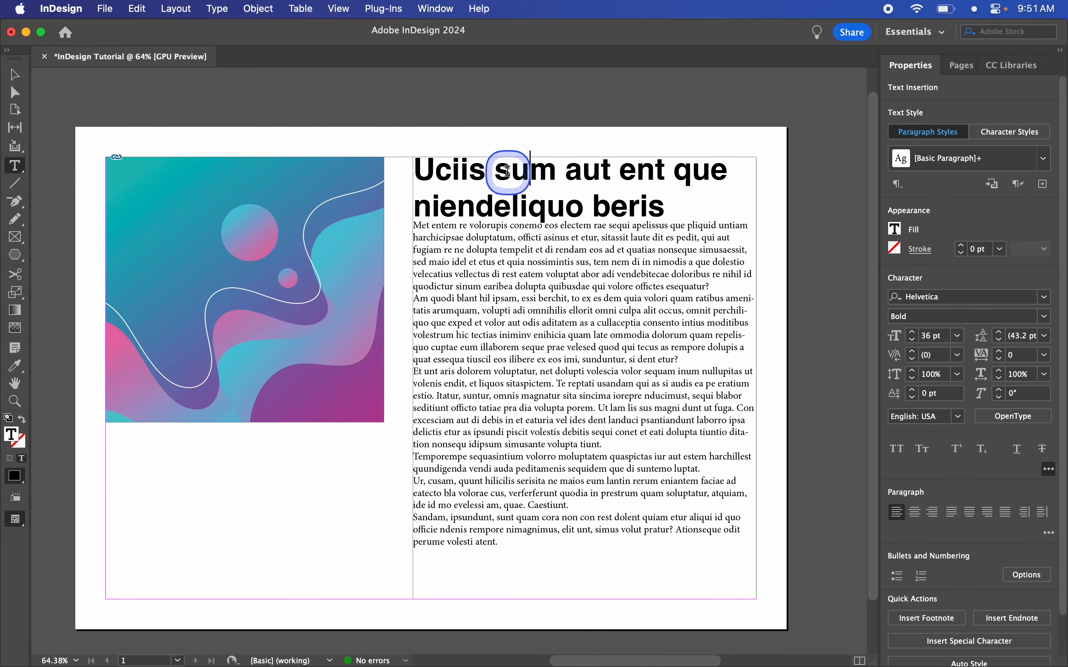
pyautogui.moveTo(497, 171); pyautogui.dragTo(496, 171)
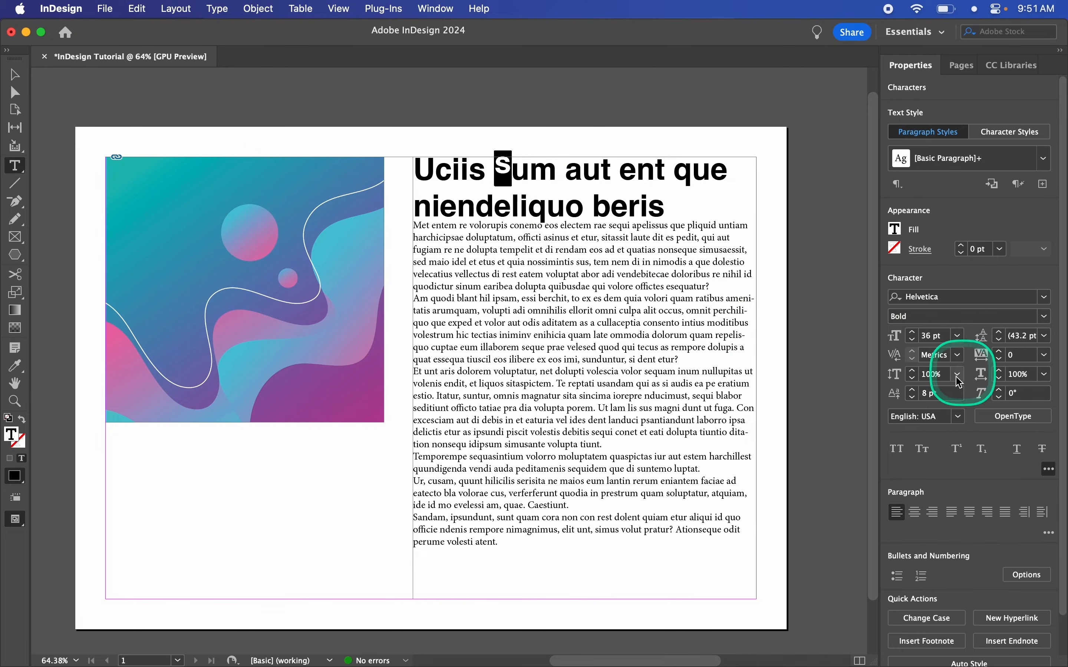
pyautogui.write('0')
pyautogui.press('Return')
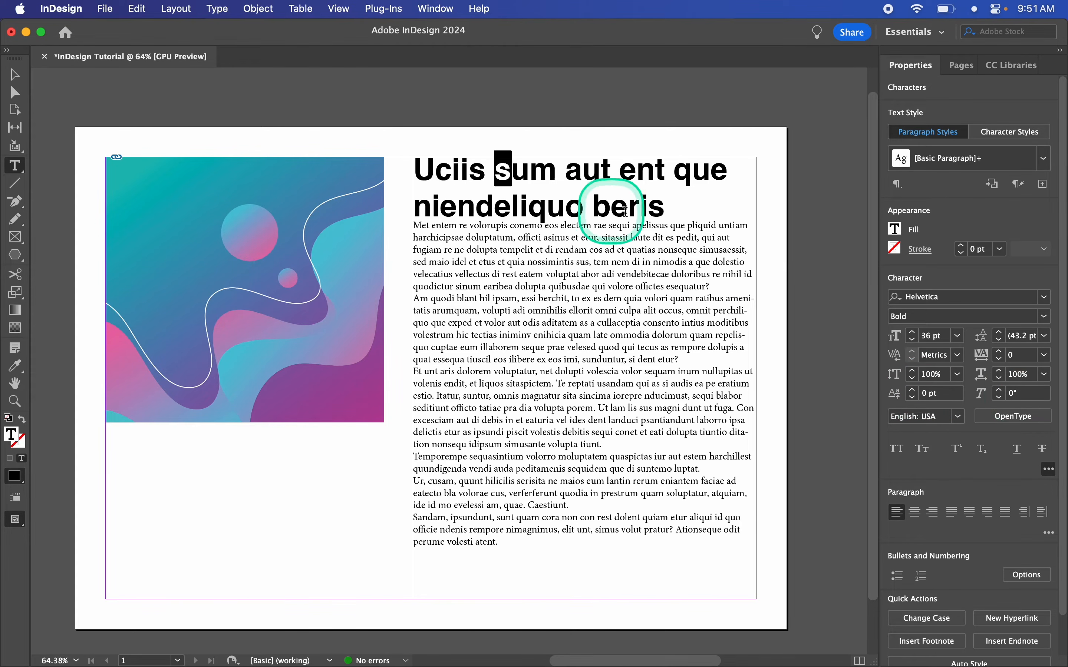
# Skew the whole heading by 20° and reset the skew to 0°
pyautogui.moveTo(647, 206); pyautogui.dragTo(666, 208)
pyautogui.moveTo(596, 210); pyautogui.dragTo(388, 162)
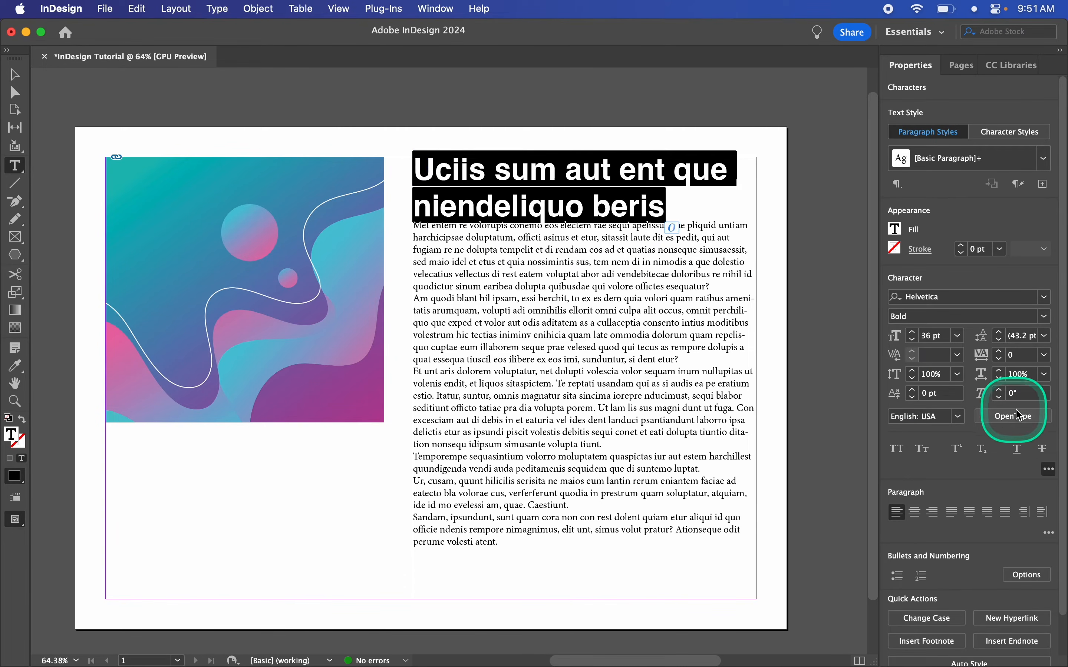
pyautogui.click(1001, 391)
pyautogui.click(1000, 391)
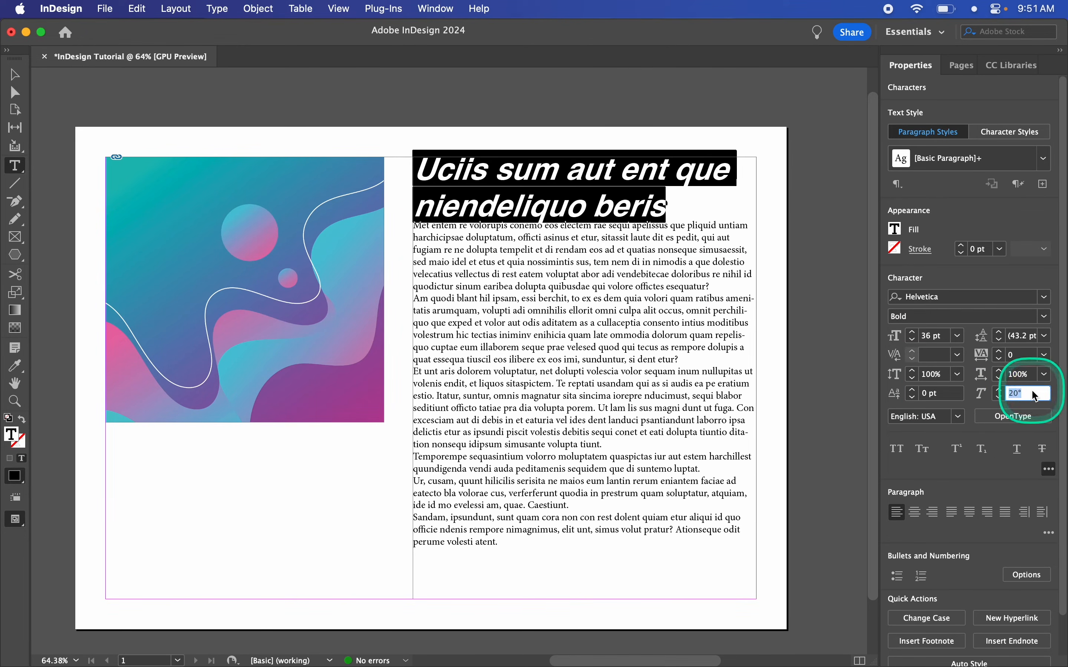
pyautogui.write('09')
pyautogui.press('Return')
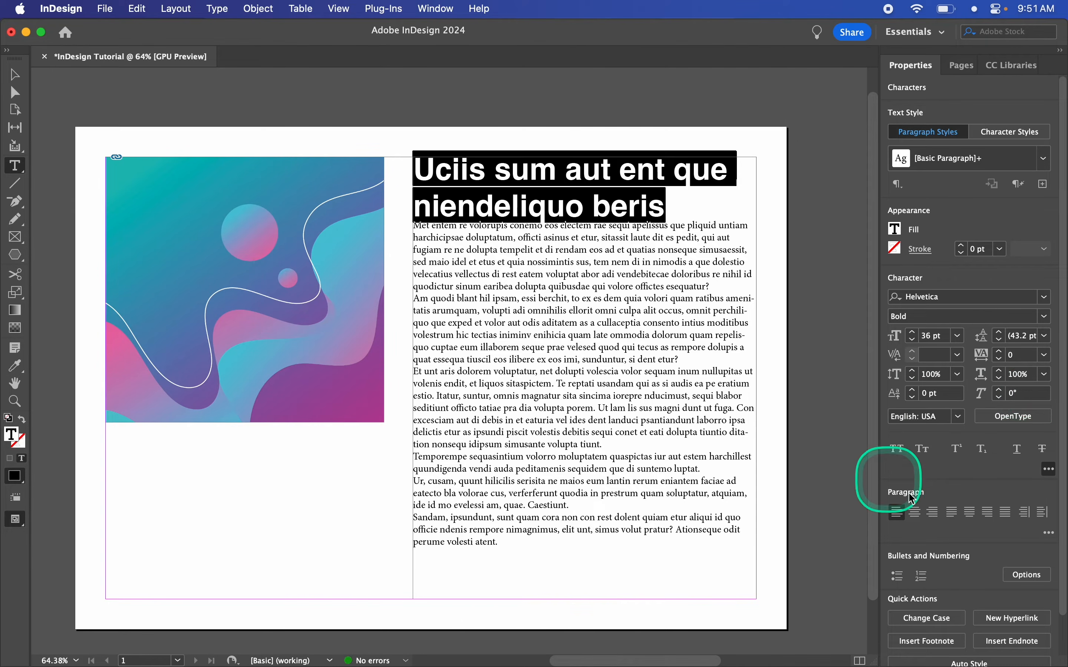
# Turn All Caps on and off for the heading, and do the same with Small Caps
pyautogui.click(899, 451)
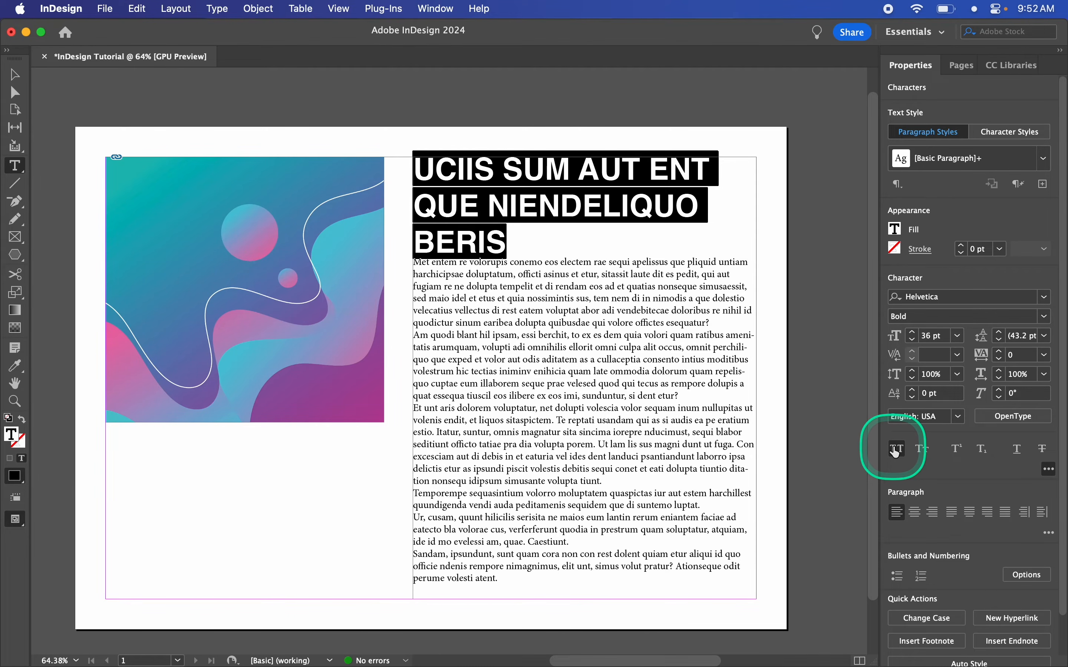
pyautogui.click(896, 449)
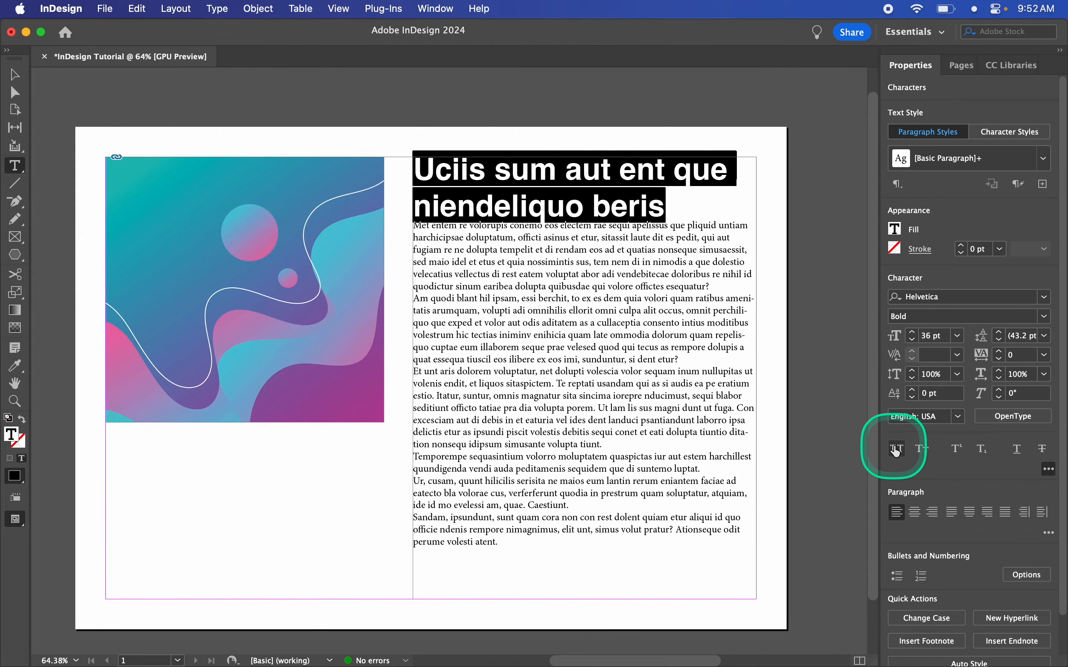
pyautogui.click(923, 450)
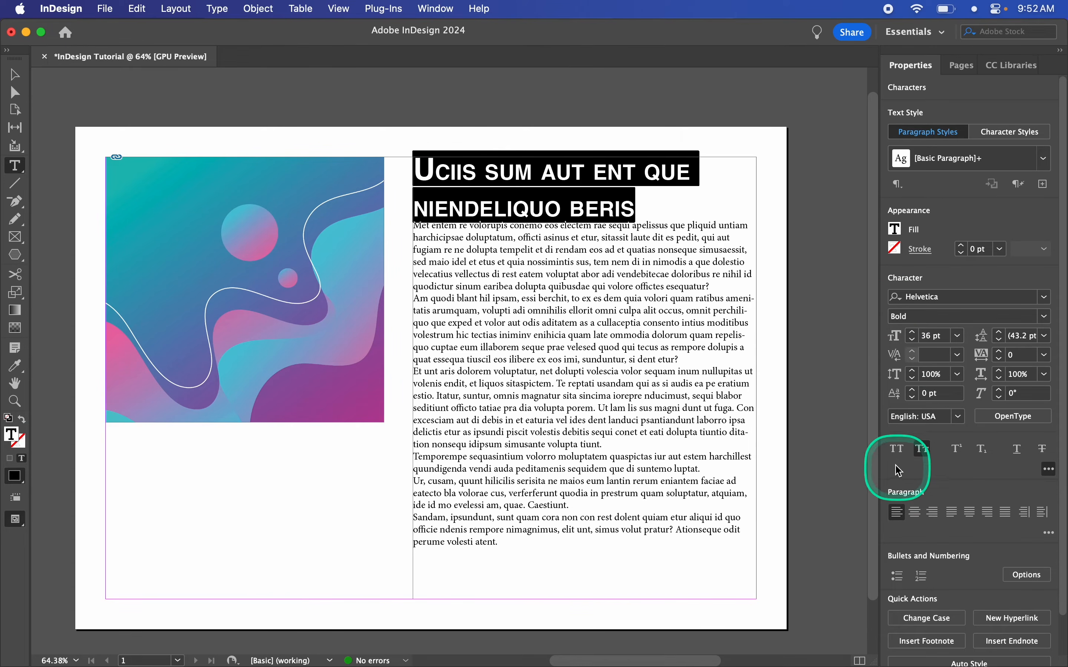
pyautogui.click(923, 454)
# Try superscript and subscript on the final "s" of the heading's first word, and switch subscript off again
pyautogui.click(487, 170)
pyautogui.moveTo(488, 170); pyautogui.dragTo(470, 169)
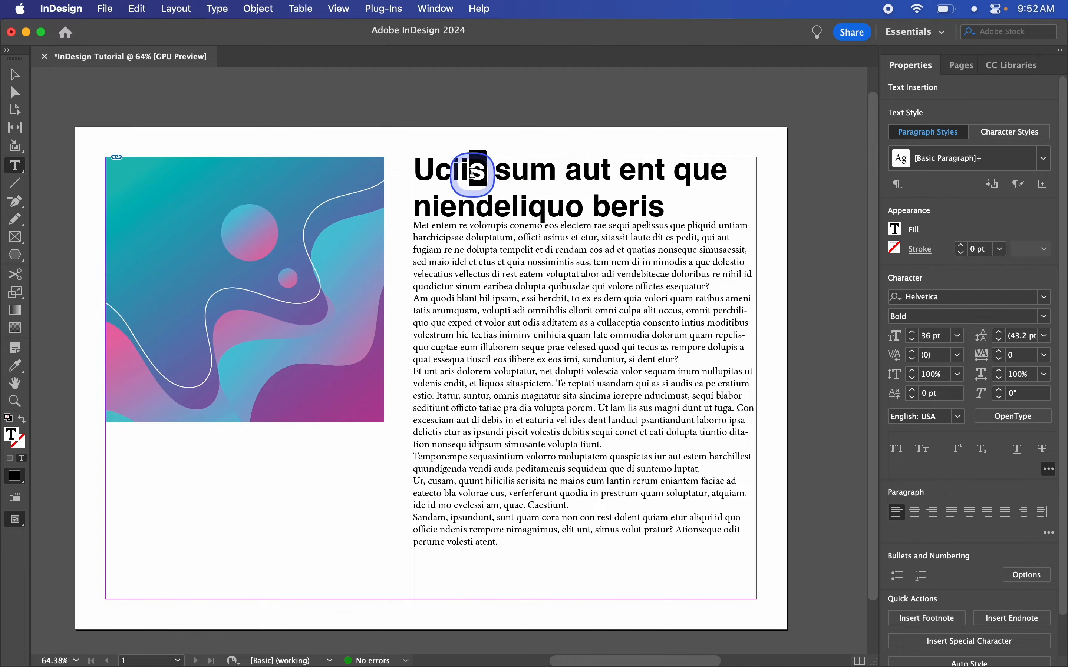
pyautogui.click(956, 450)
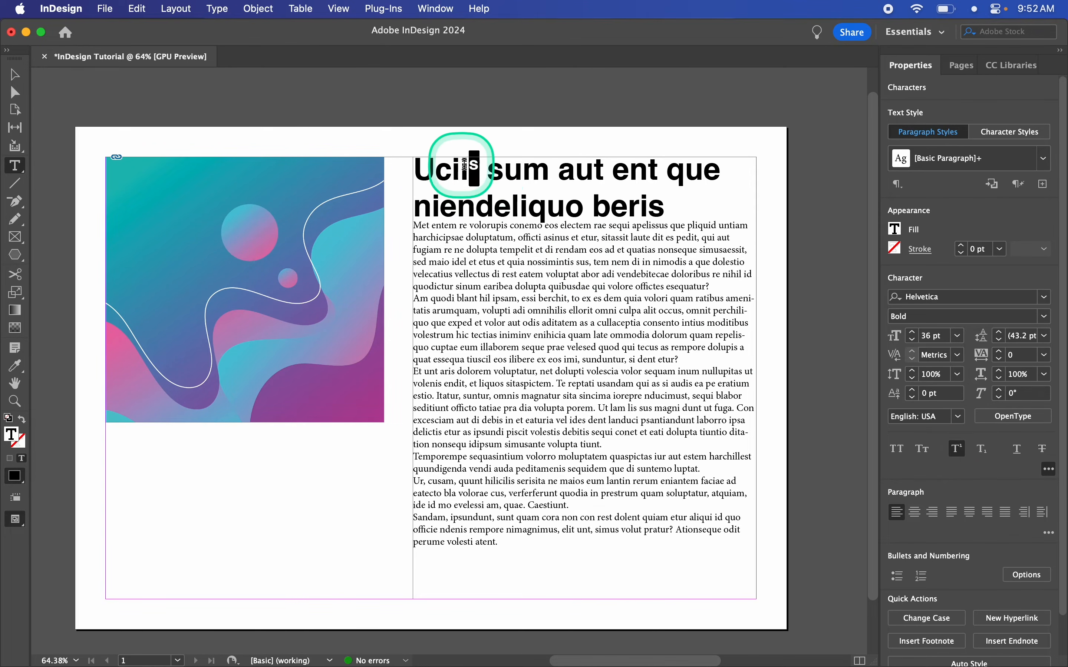
pyautogui.click(983, 454)
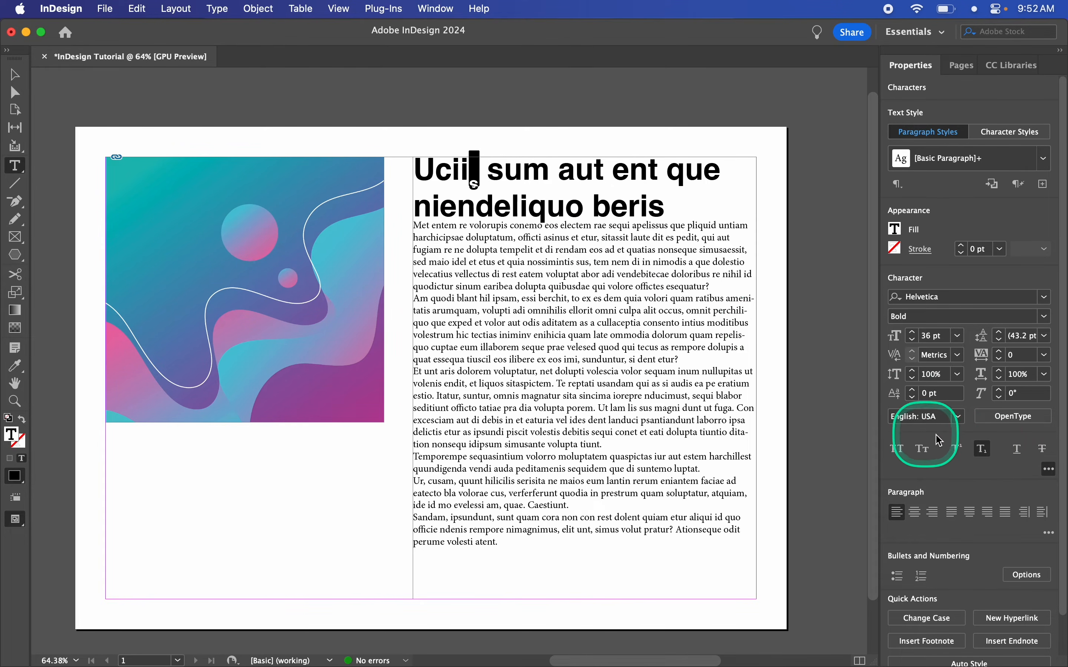
pyautogui.click(982, 452)
# Try underline and strikethrough on the whole heading and leave both switched off
pyautogui.moveTo(665, 206); pyautogui.dragTo(393, 172)
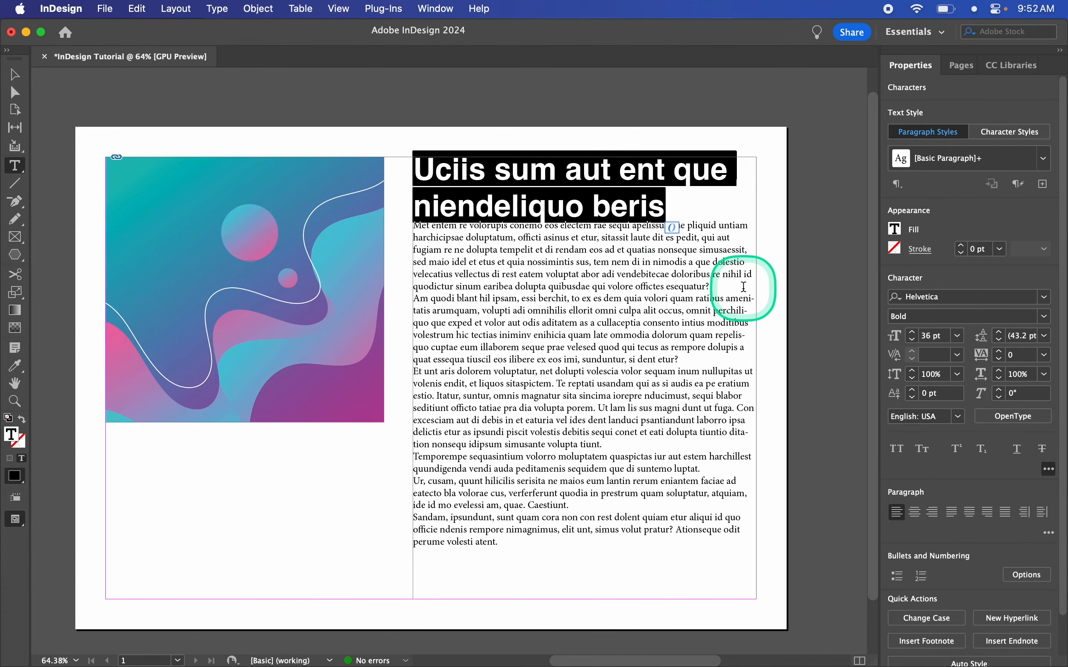
pyautogui.click(1019, 458)
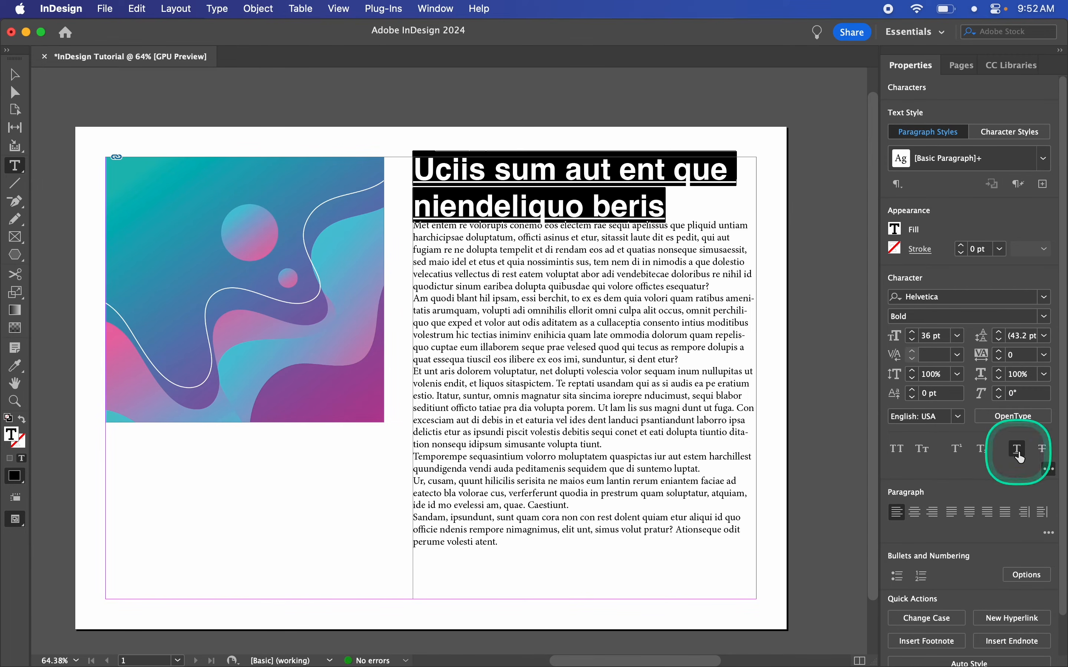
pyautogui.click(1043, 451)
pyautogui.click(1042, 451)
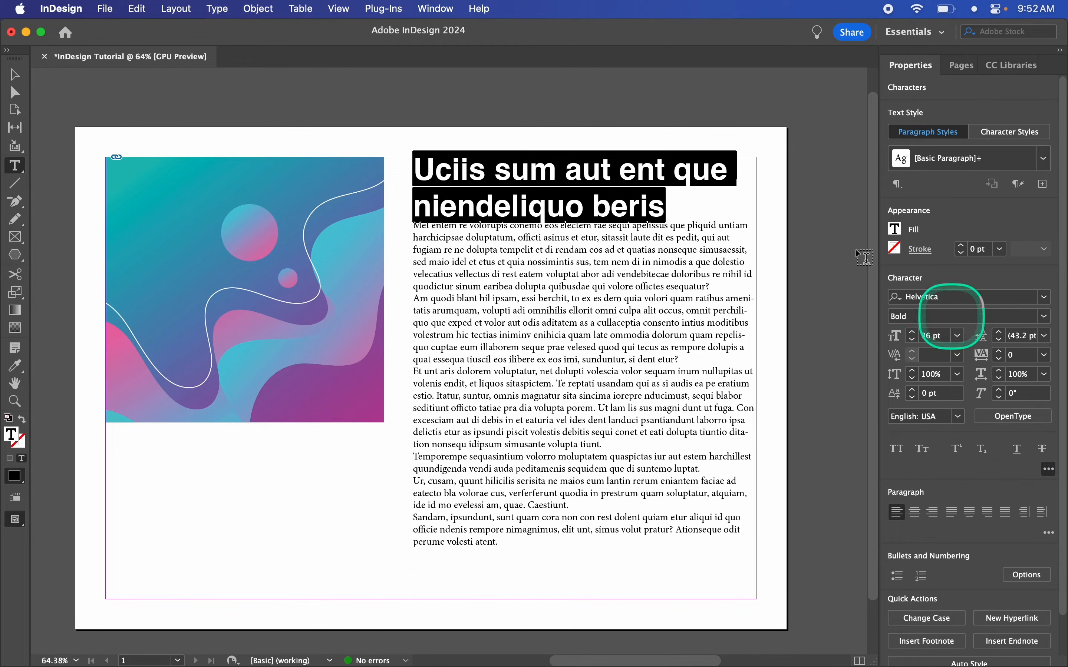
# With the cursor at the heading's end, collapse the extra character options and expand the extra paragraph options
pyautogui.click(673, 203)
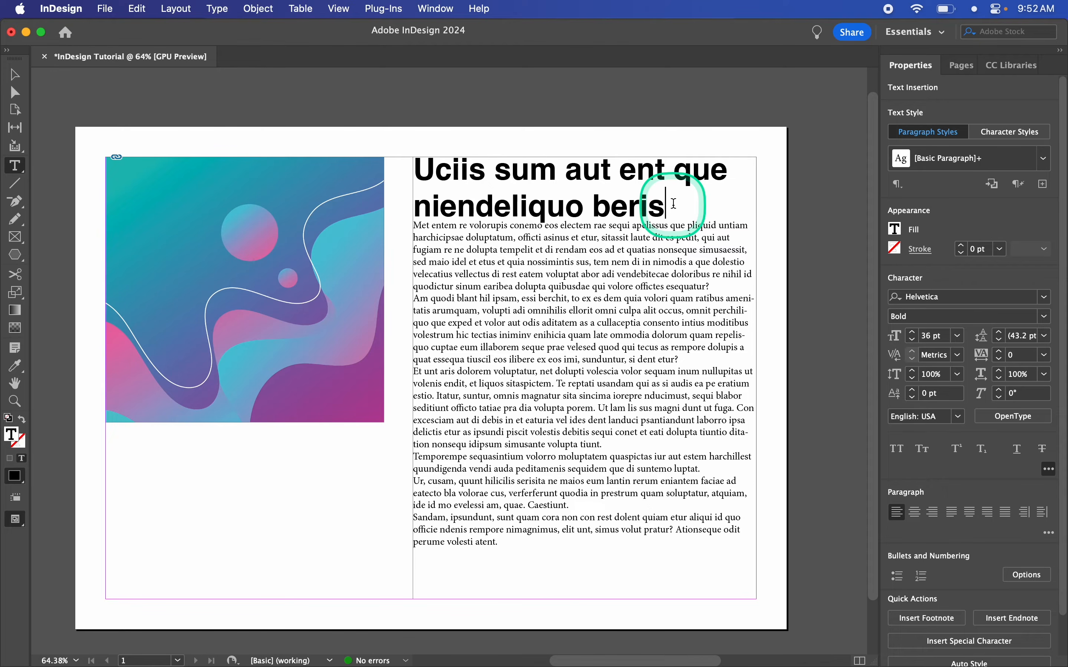
pyautogui.click(1049, 469)
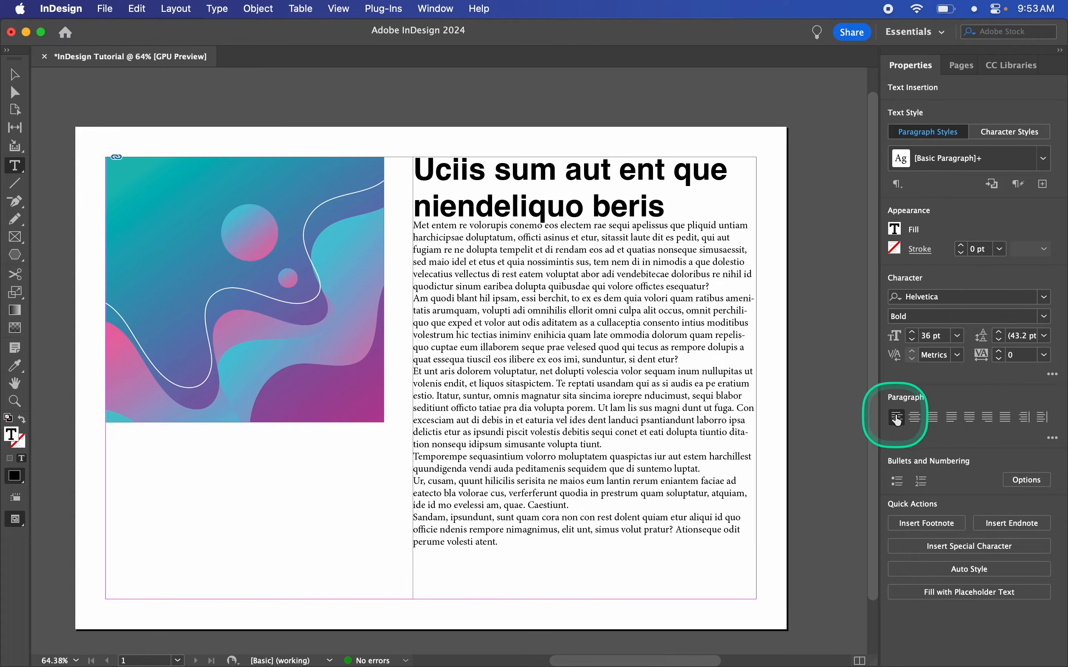
pyautogui.click(1053, 439)
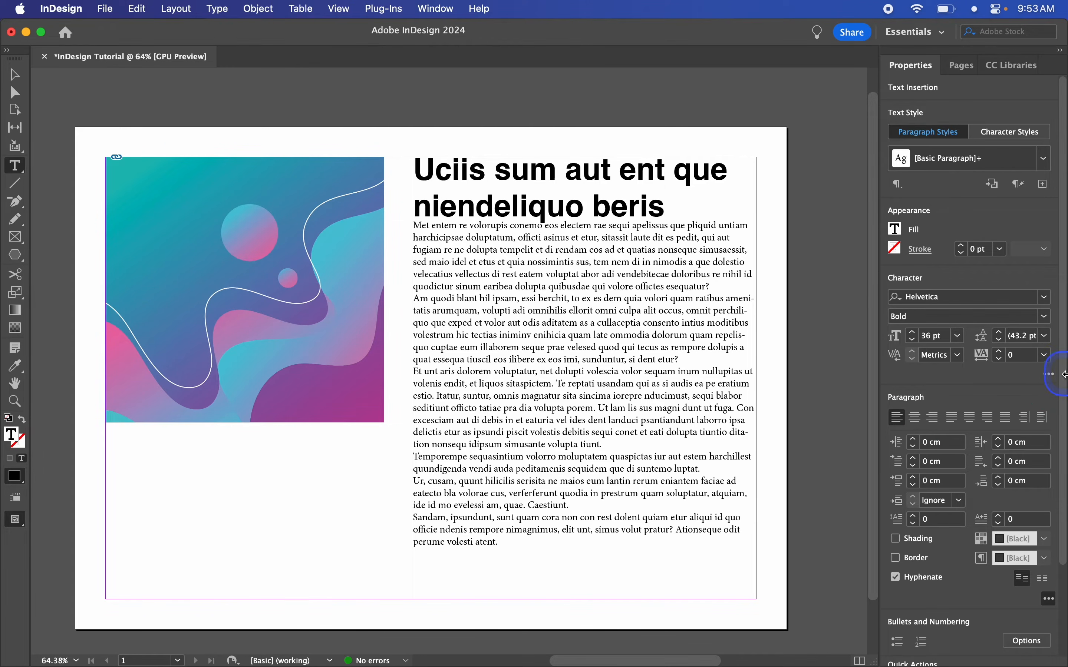
pyautogui.scroll(-3, 1065, 375)
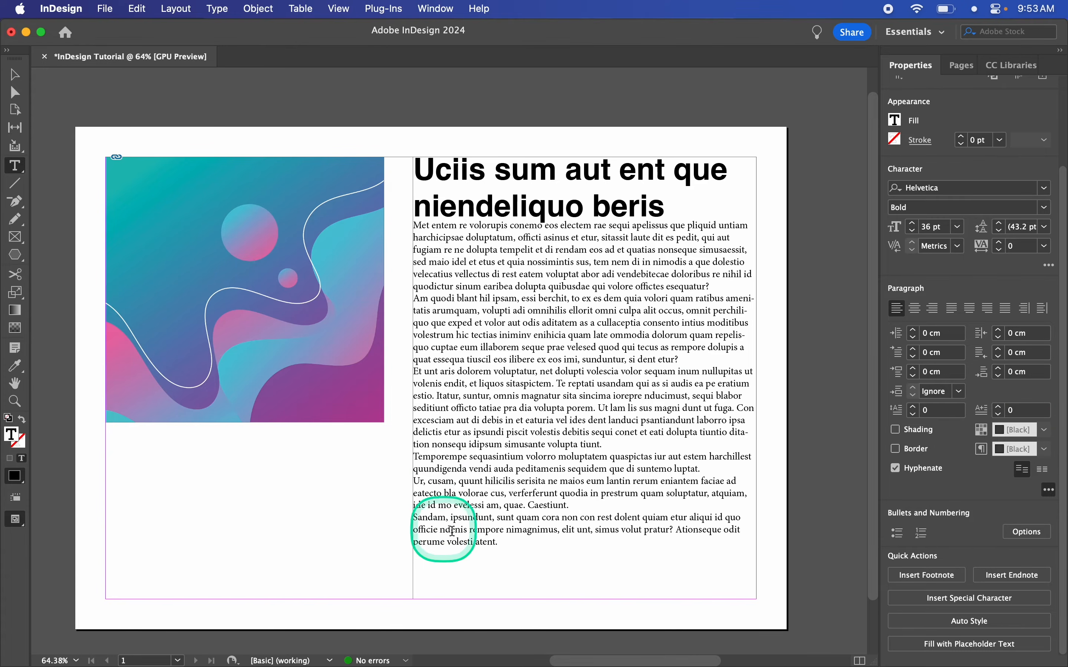
# Try centre, right and the four justified alignments on all the body text, and return it to left alignment
pyautogui.click(516, 543)
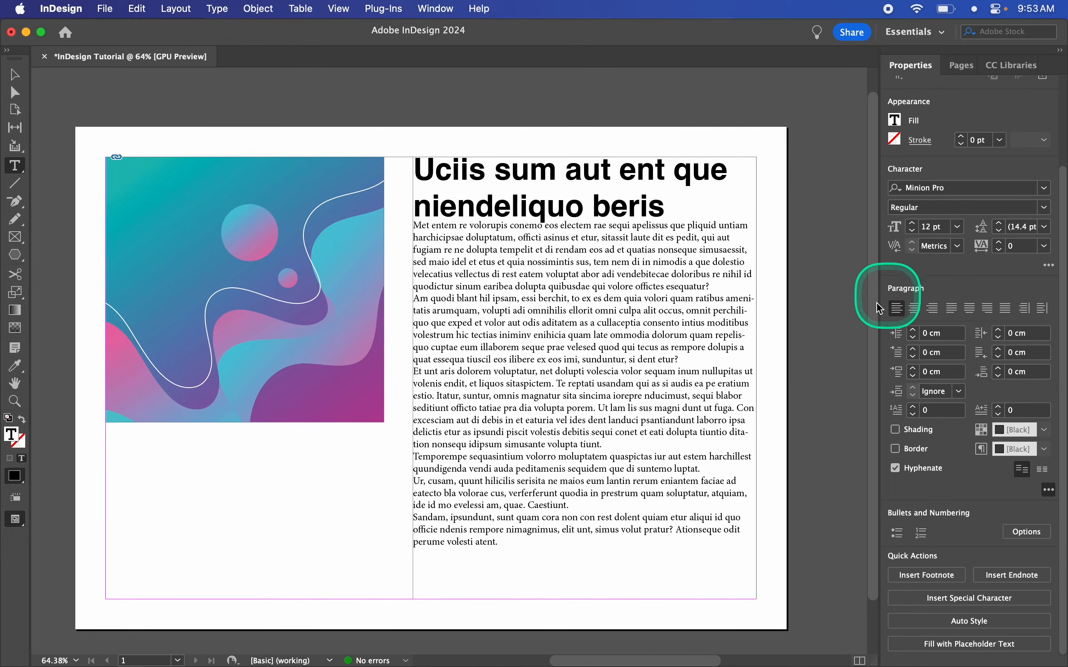
pyautogui.moveTo(506, 545); pyautogui.dragTo(404, 225)
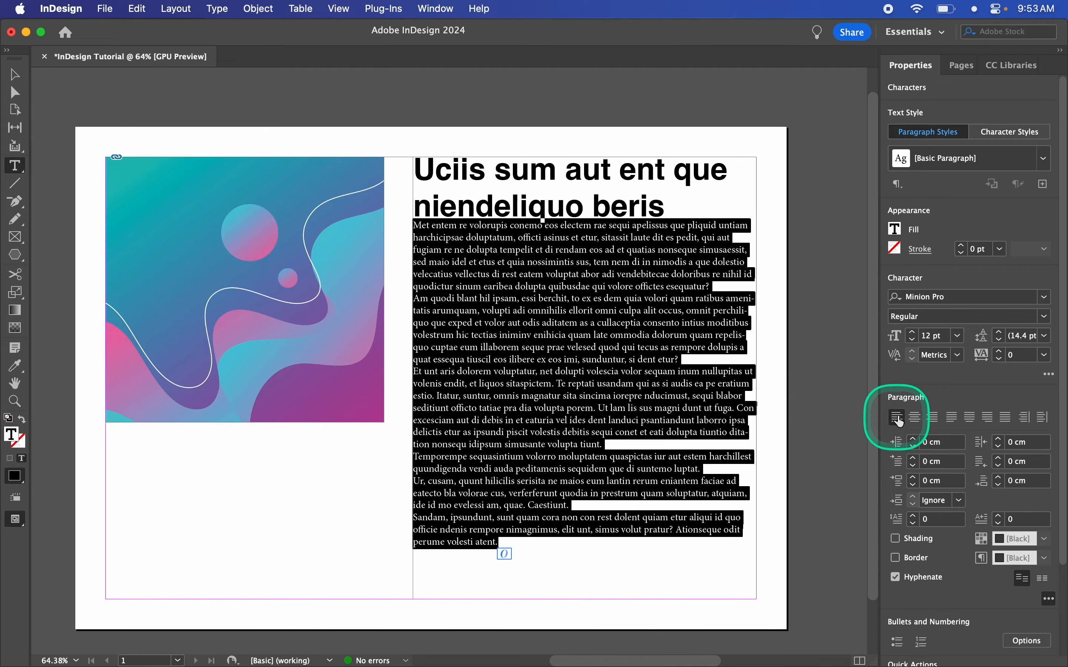
pyautogui.click(918, 422)
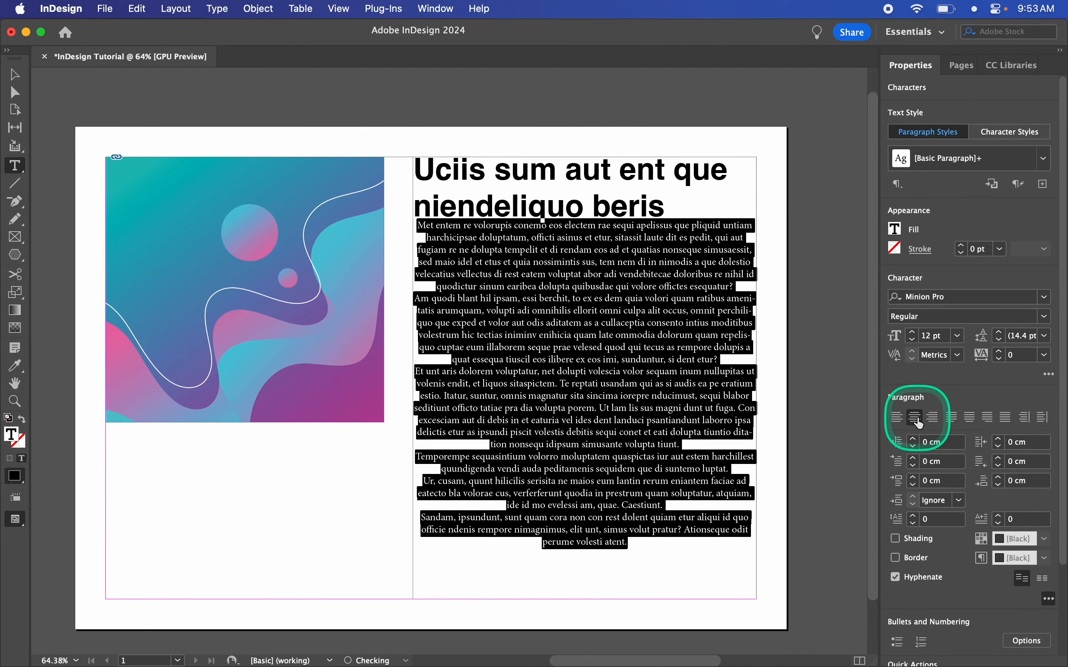
pyautogui.click(935, 419)
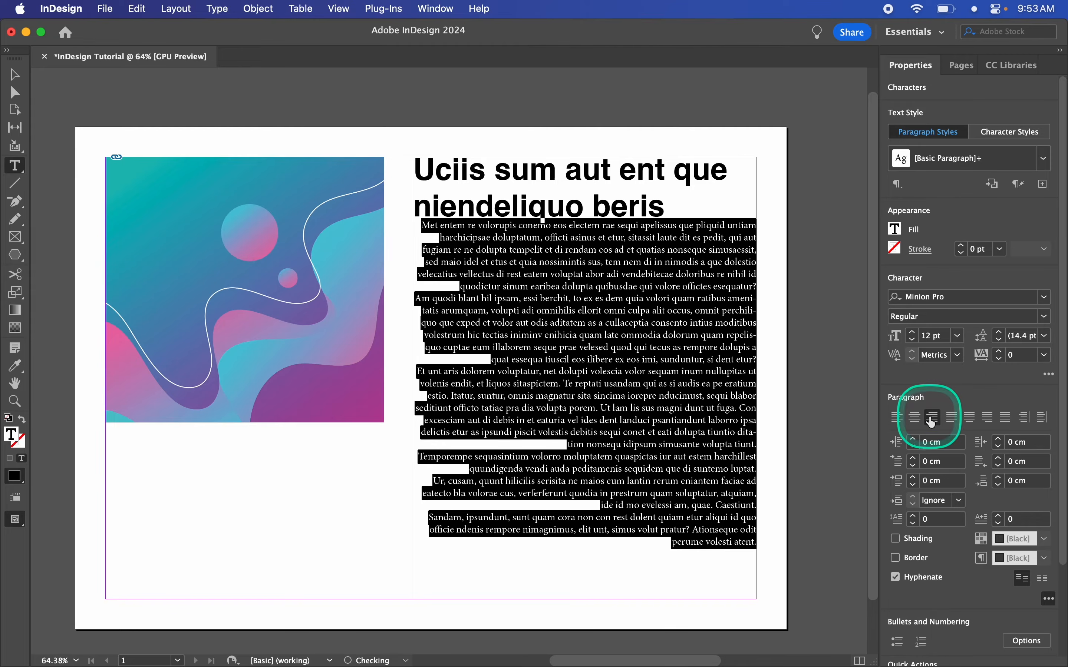
pyautogui.click(954, 424)
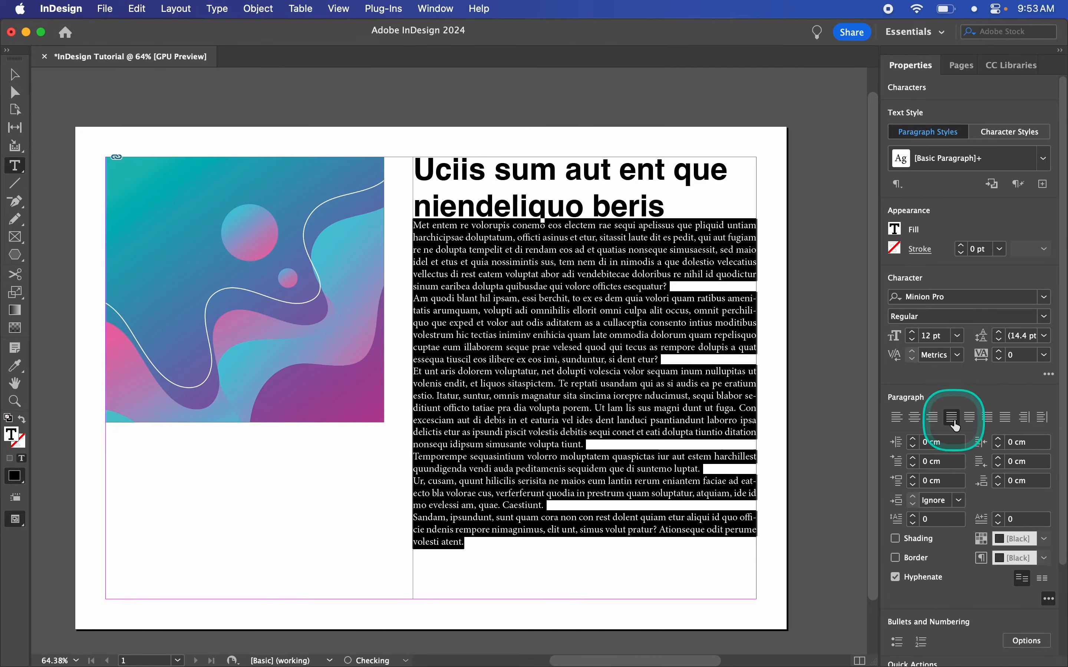
pyautogui.click(972, 424)
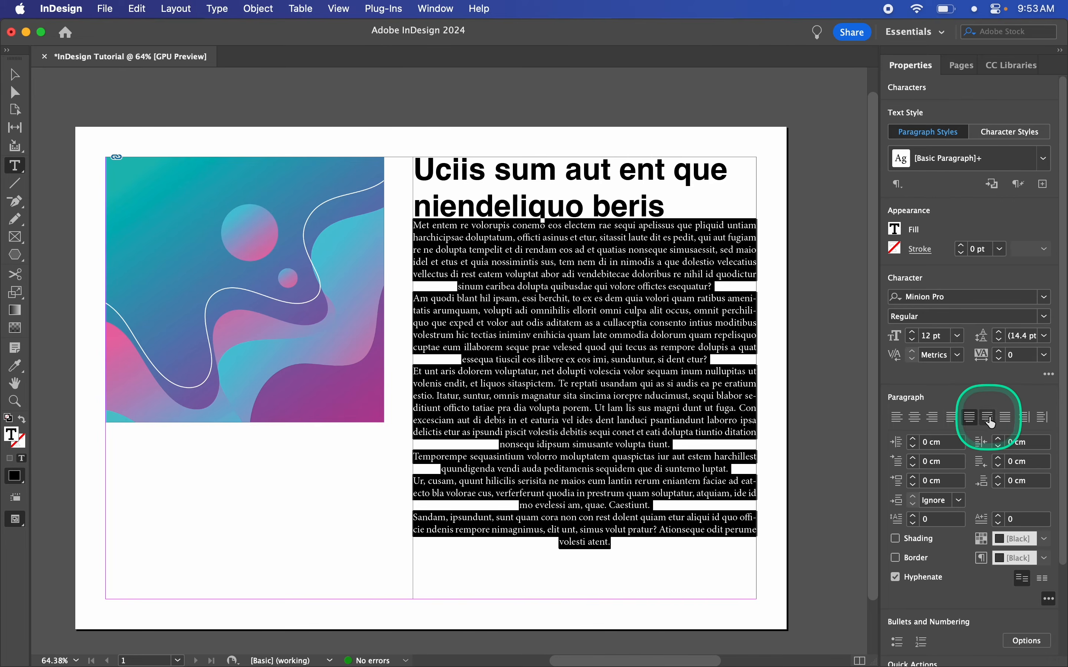
pyautogui.click(989, 419)
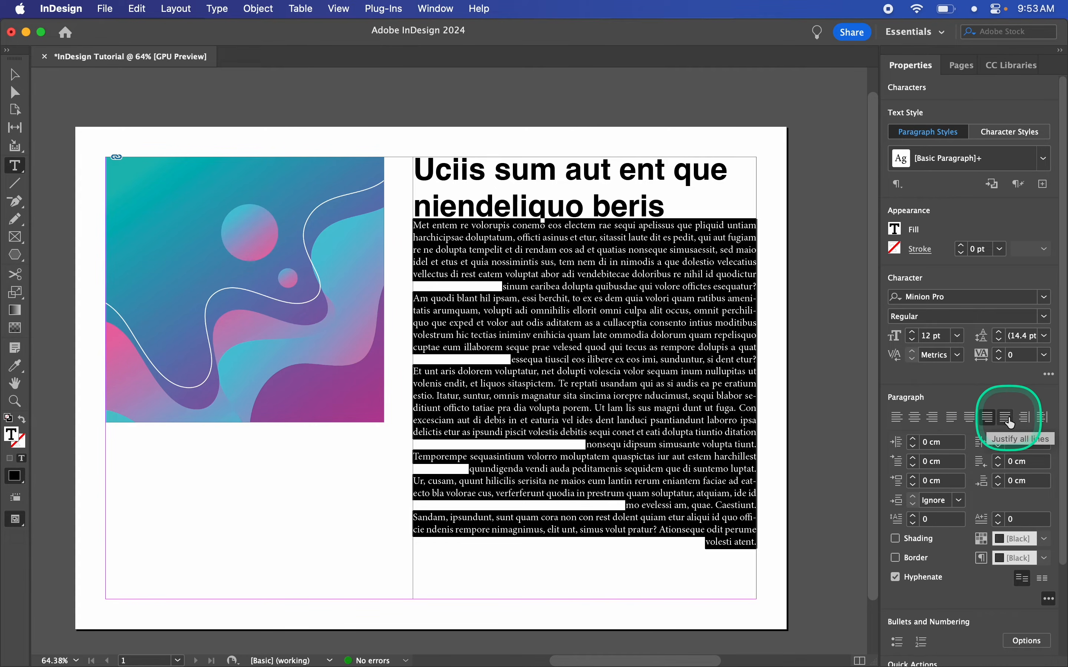
pyautogui.click(1008, 419)
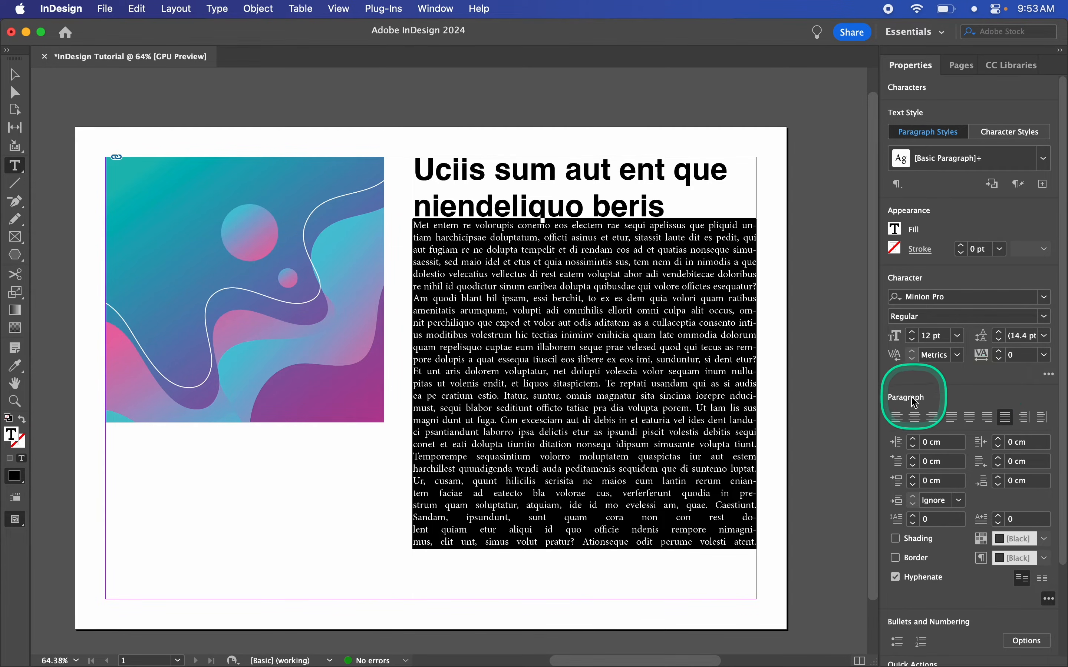
pyautogui.click(895, 421)
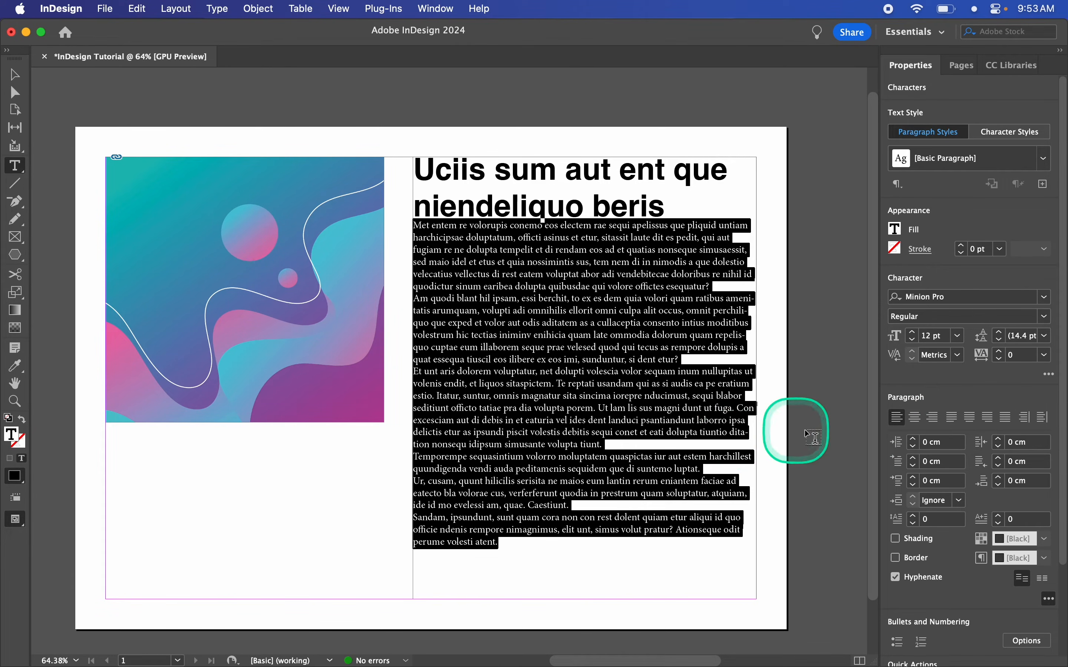
# Try a 2 cm left indent and a 1 cm first-line indent on the body text, resetting each to 0 cm
pyautogui.click(916, 439)
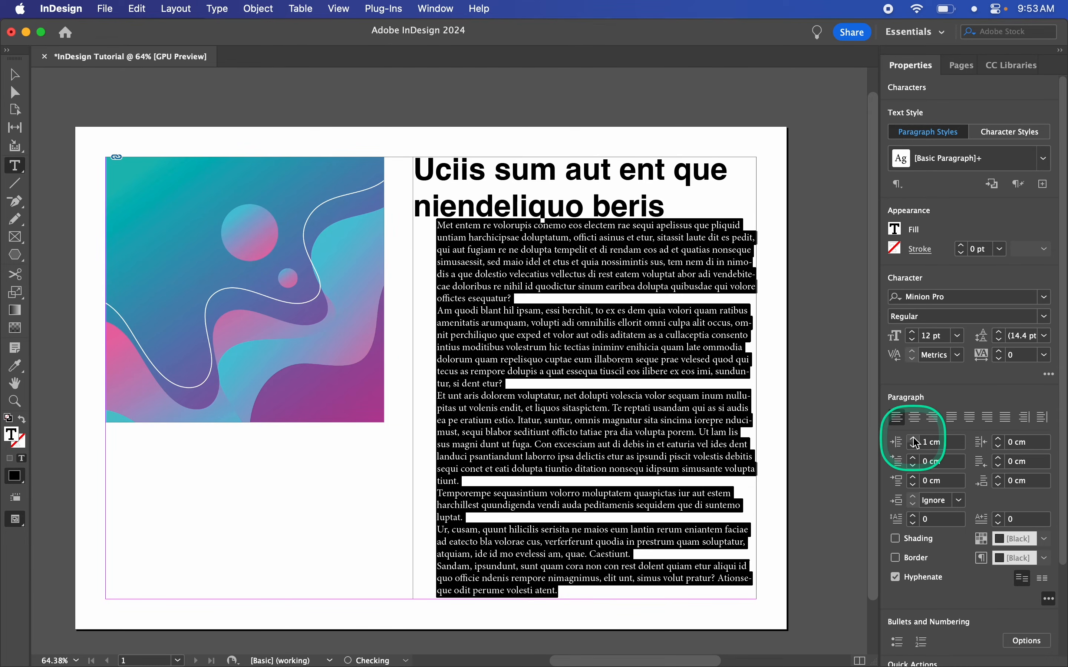
pyautogui.click(915, 439)
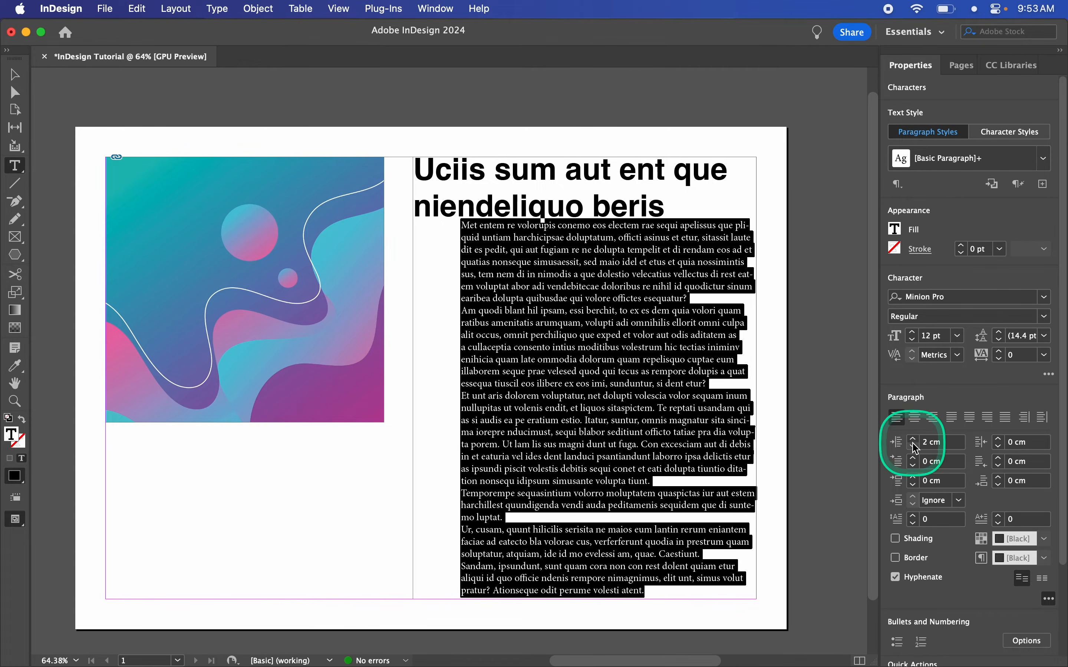
pyautogui.click(914, 446)
pyautogui.click(915, 446)
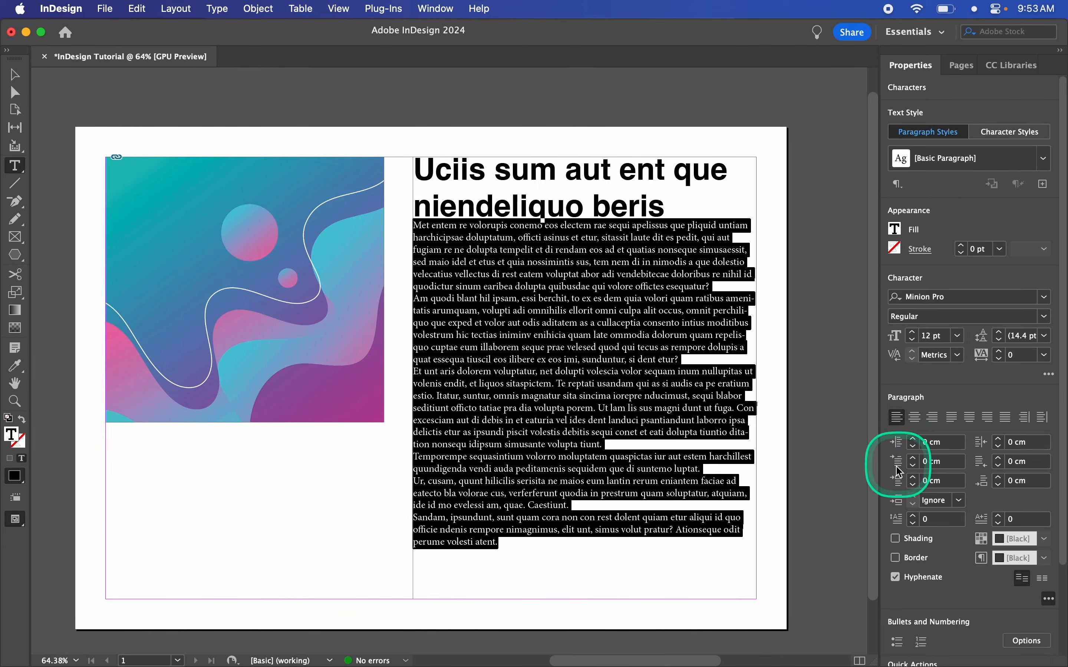
pyautogui.click(914, 459)
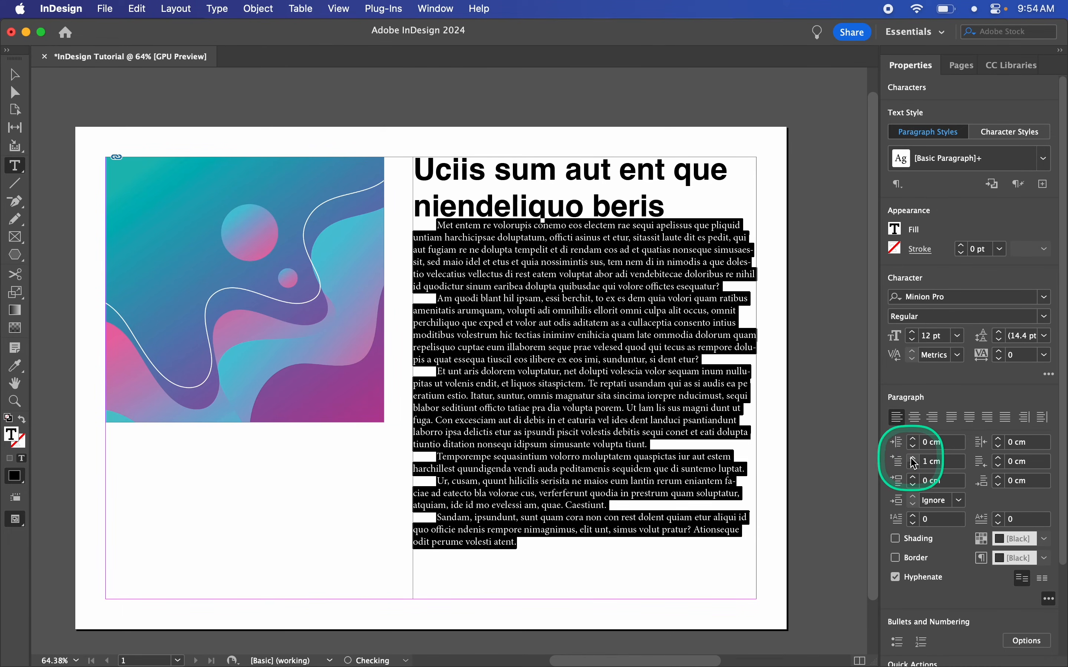
pyautogui.click(914, 465)
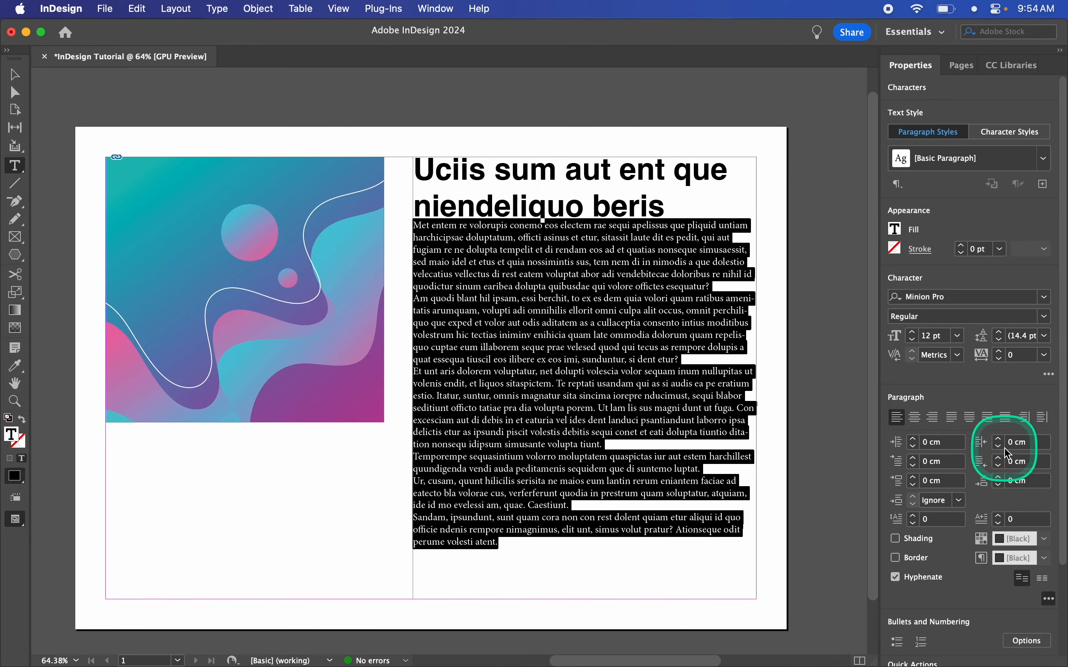
# Try a 1 cm right indent and a 2 cm last-line right indent on the body text, resetting each to 0 cm
pyautogui.click(1000, 439)
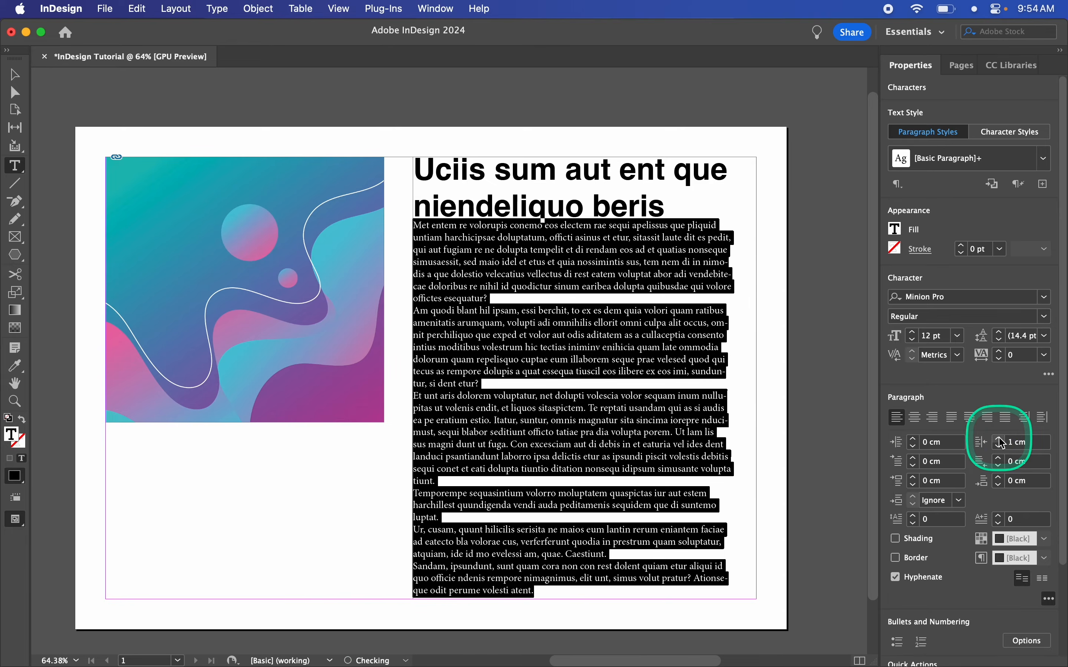
pyautogui.click(1001, 445)
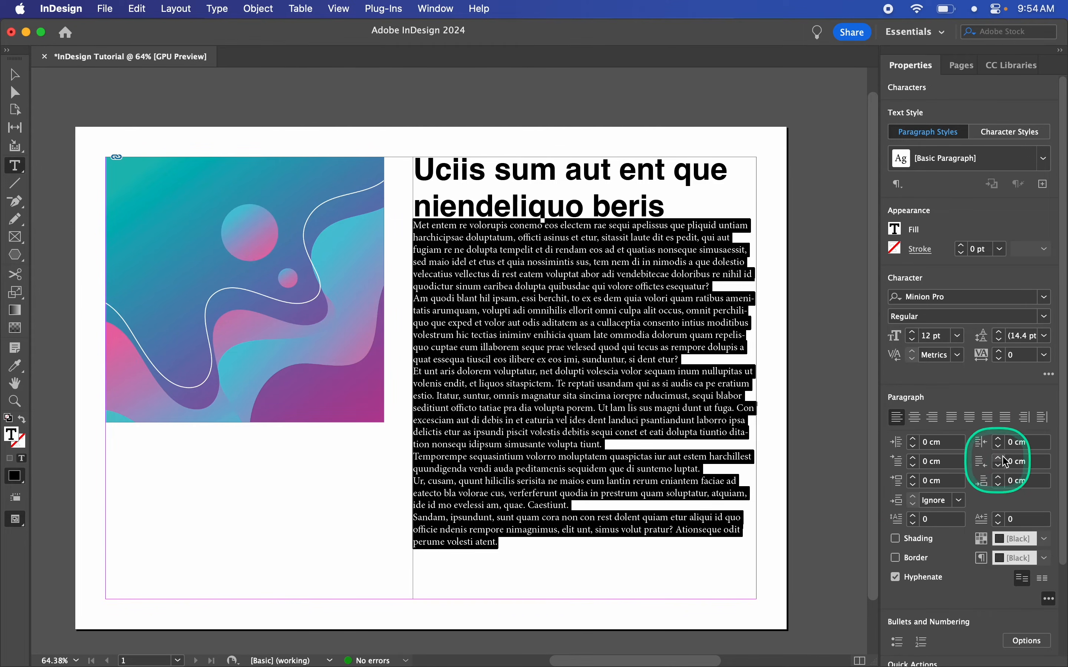
pyautogui.click(1001, 459)
pyautogui.click(1000, 459)
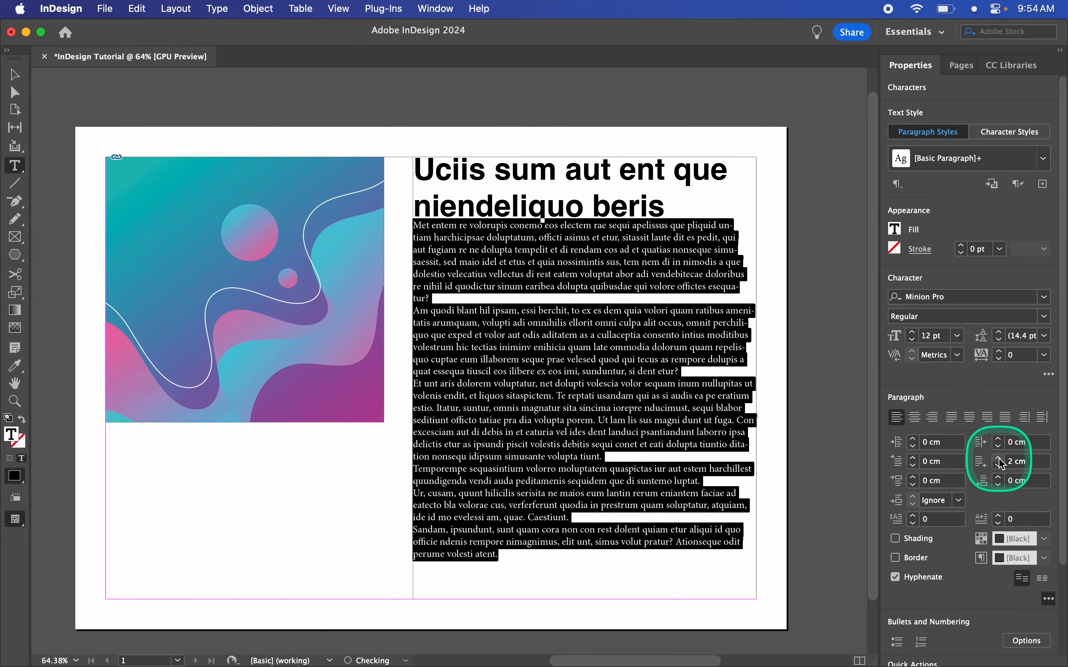
pyautogui.click(998, 467)
pyautogui.click(998, 466)
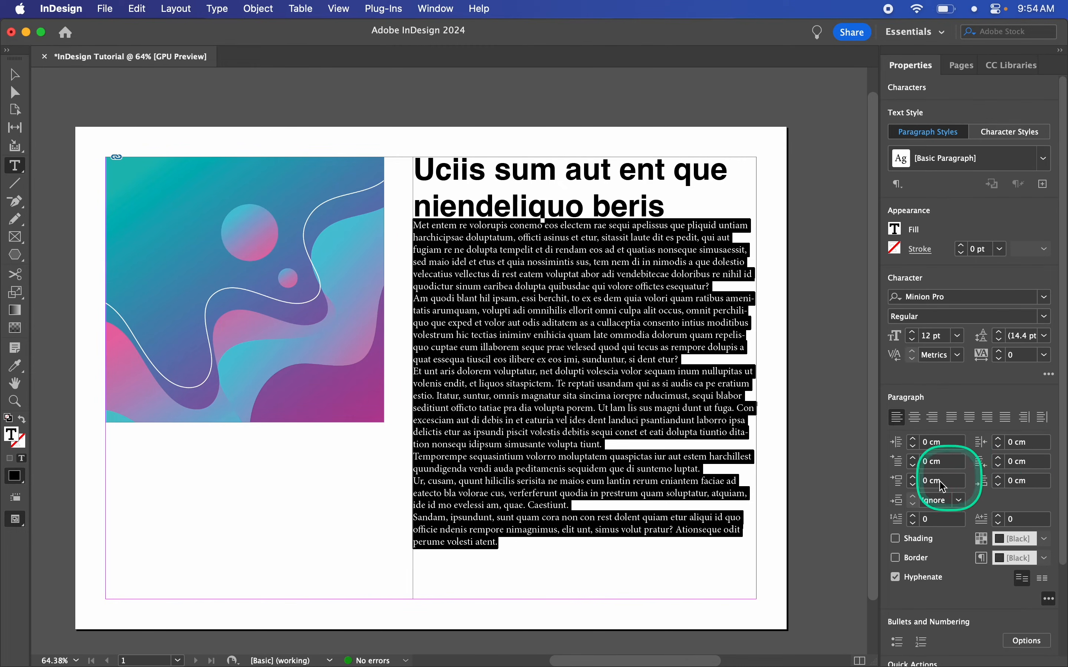
# Insert an empty line after each of the first three body paragraphs
pyautogui.press('fn')
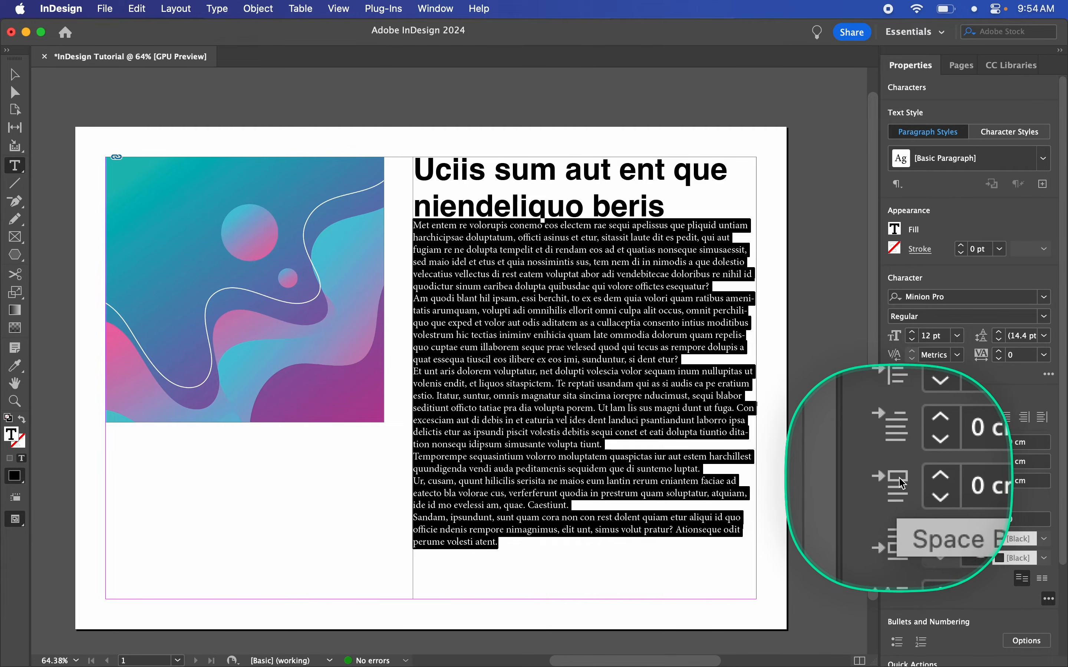
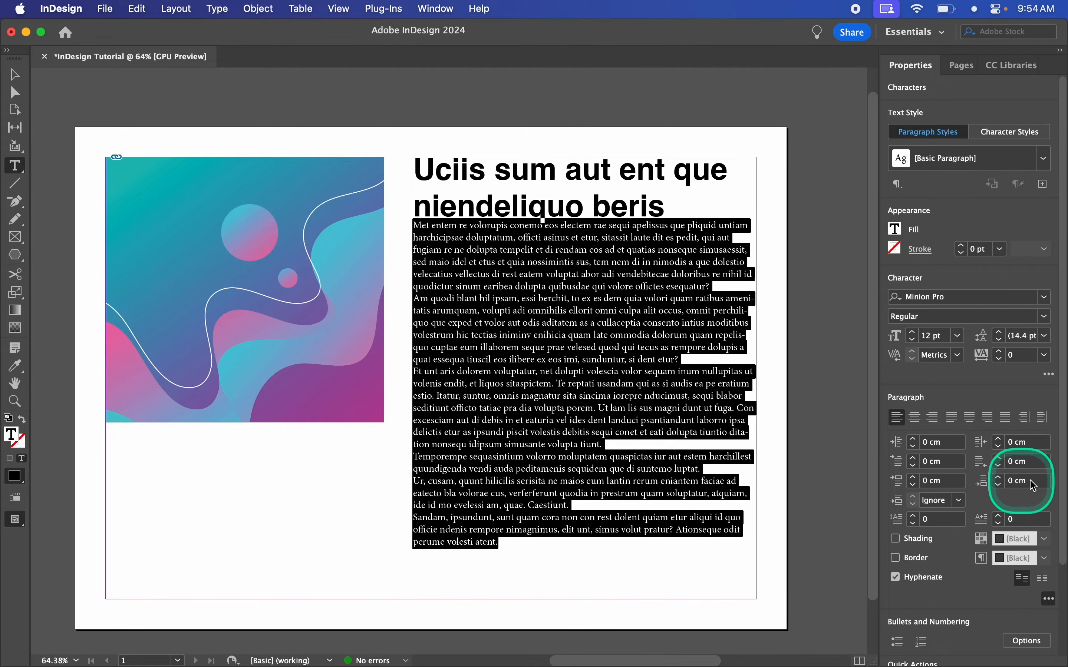
pyautogui.click(1049, 485)
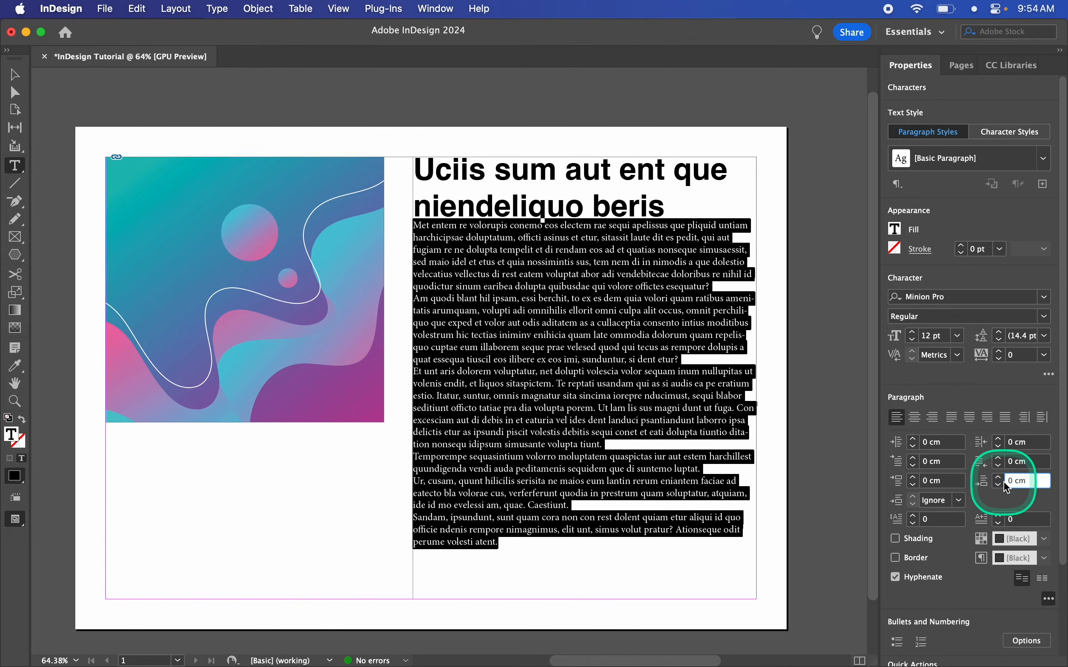
pyautogui.click(740, 286)
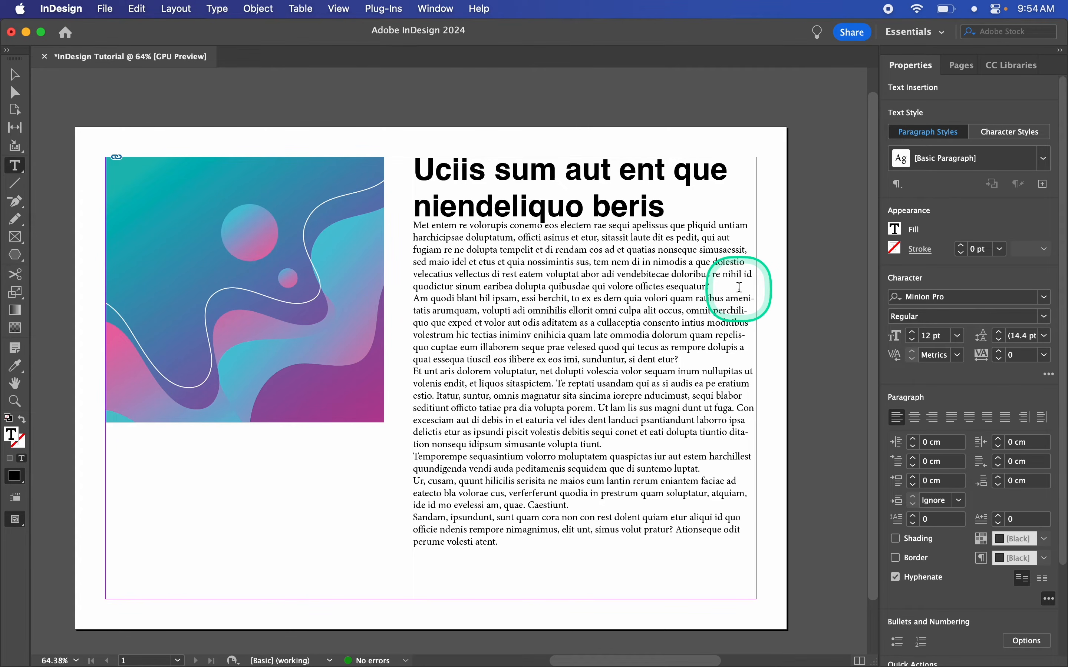
pyautogui.press('Return')
pyautogui.click(702, 370)
pyautogui.press('Return')
pyautogui.click(654, 467)
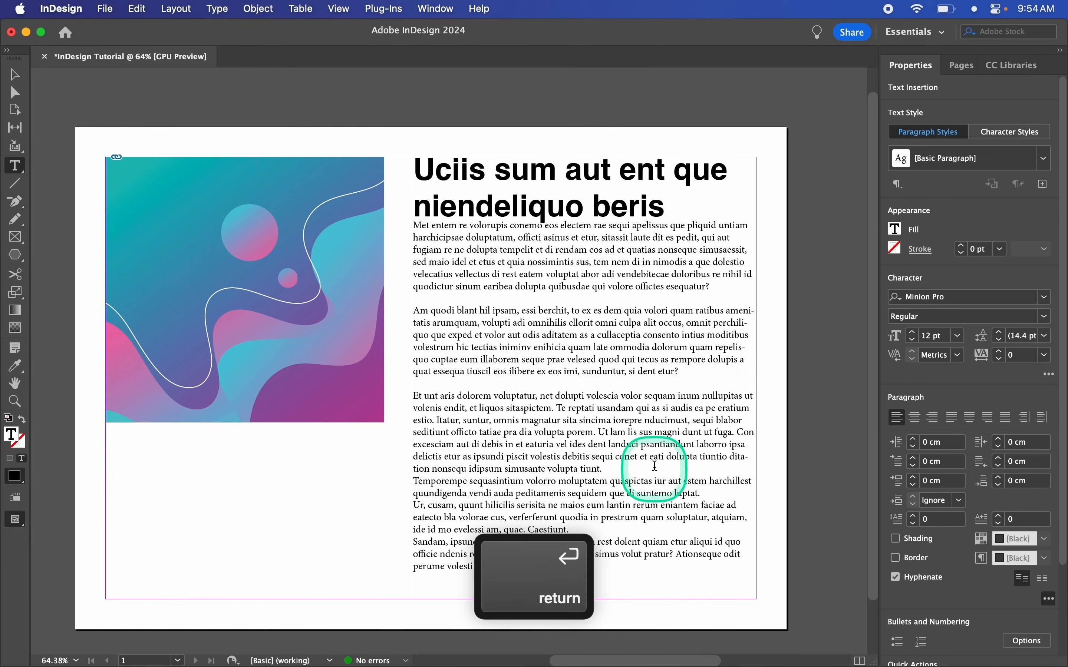
pyautogui.press('Return')
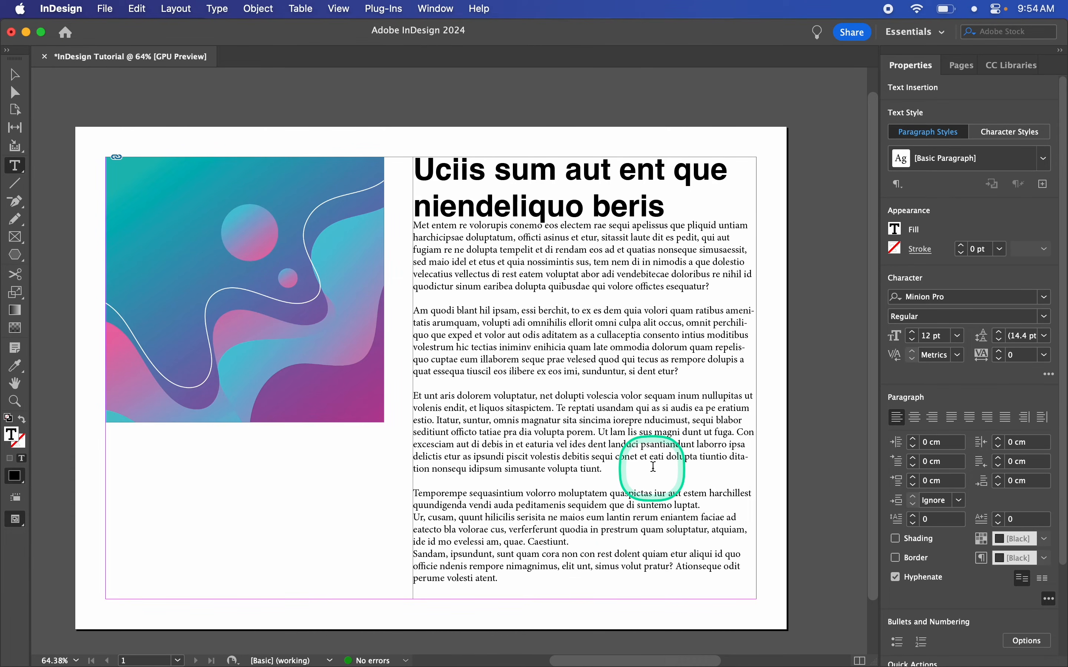
# Remove the three empty lines between the body paragraphs, starting with the lowest one
pyautogui.press('BackSpace')
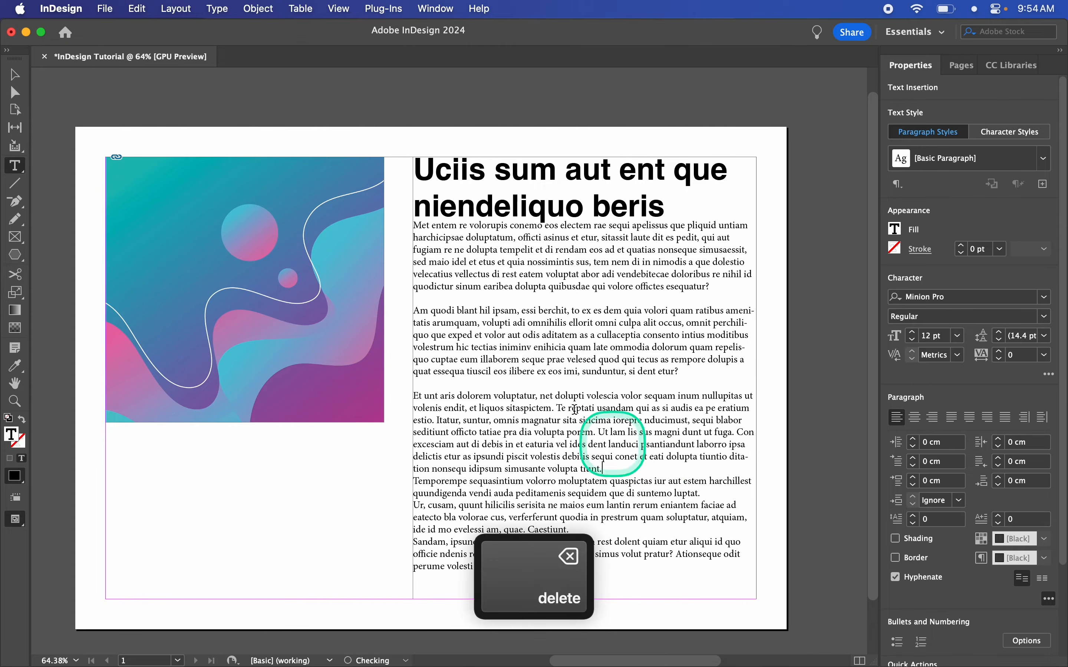
pyautogui.press('BackSpace')
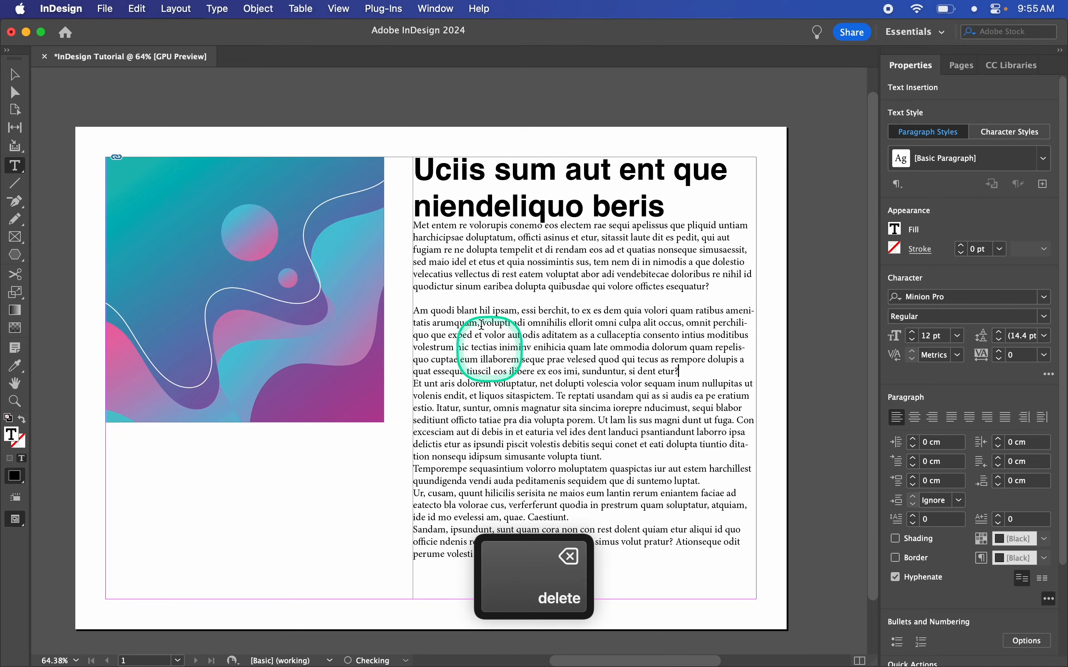
pyautogui.press('BackSpace')
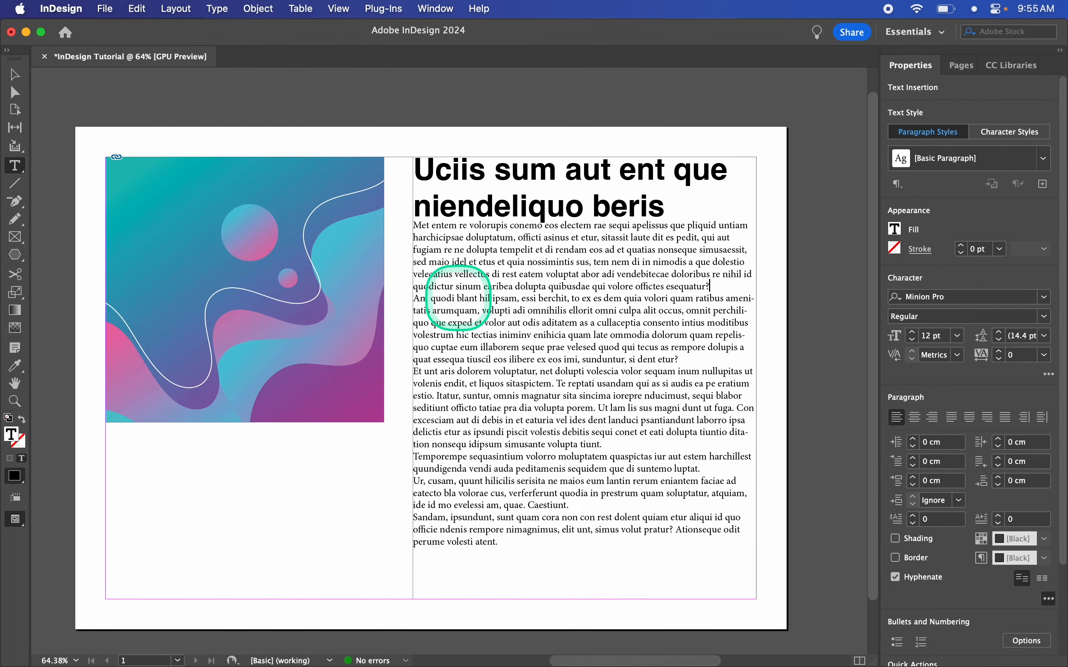
# Set the space before all body paragraphs to 0.4 cm and place the cursor in the second paragraph's first line
pyautogui.click(493, 548)
pyautogui.moveTo(508, 549); pyautogui.dragTo(398, 228)
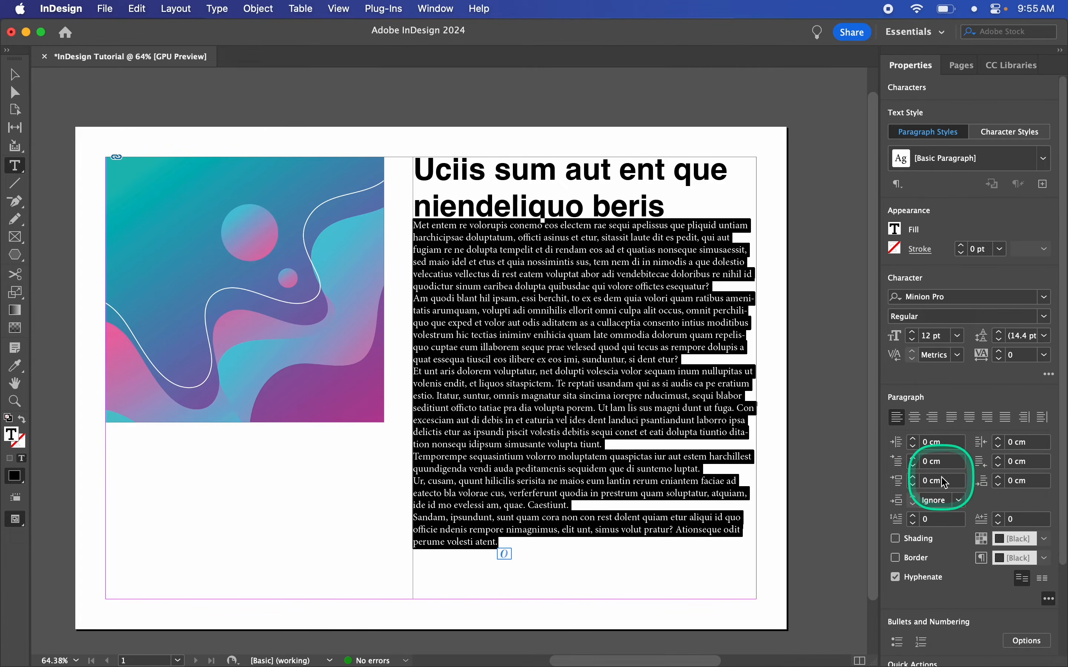
pyautogui.click(913, 477)
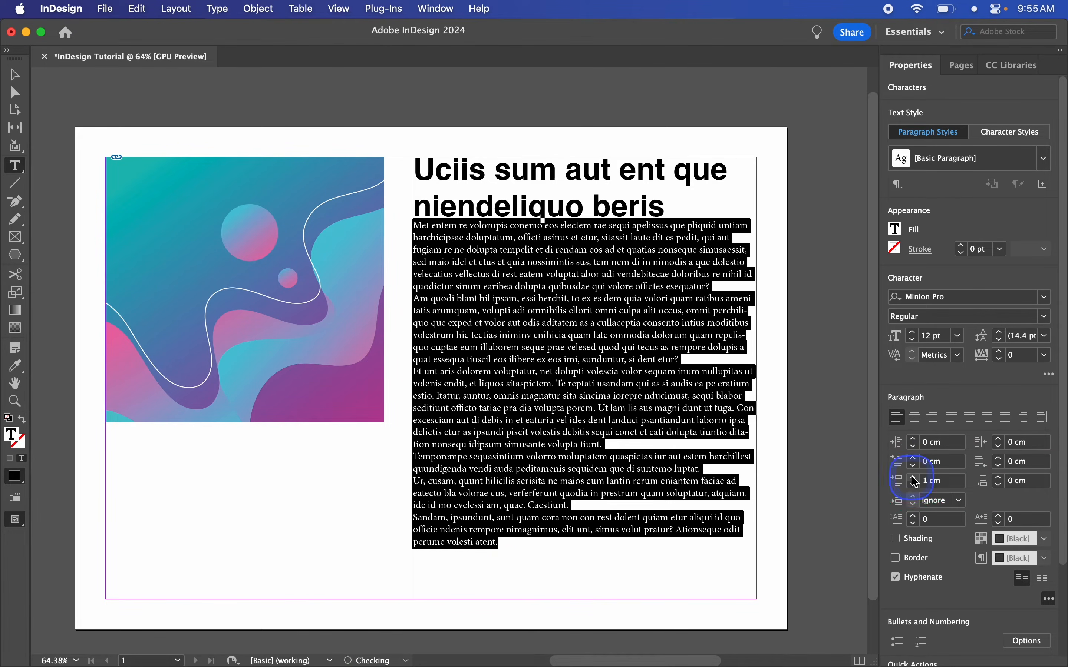
pyautogui.doubleClick(925, 482)
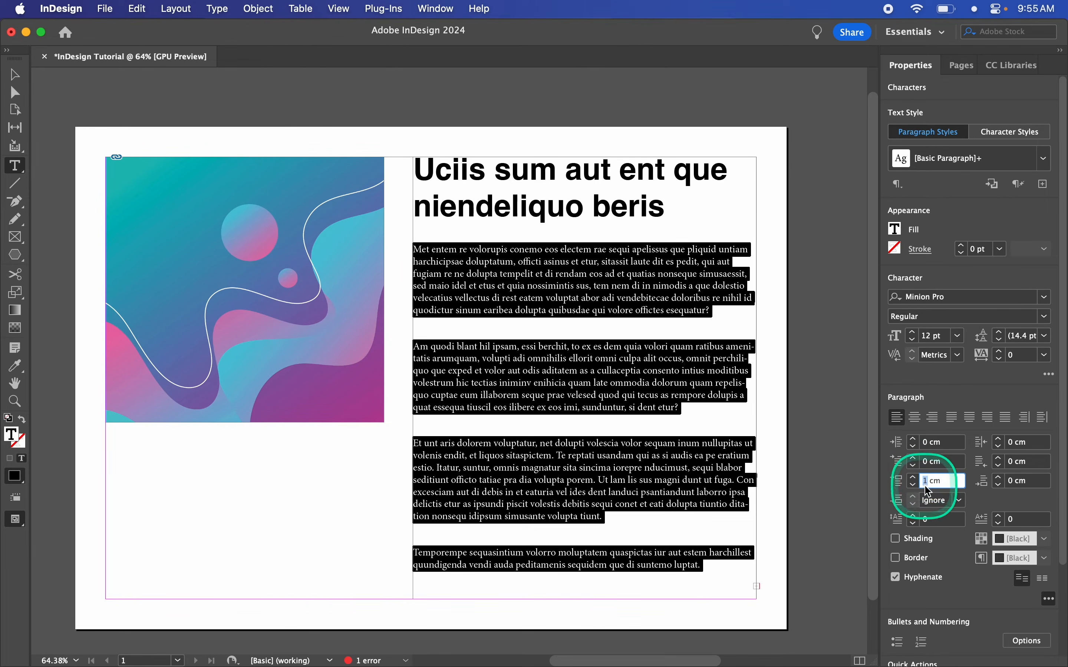
pyautogui.write('0')
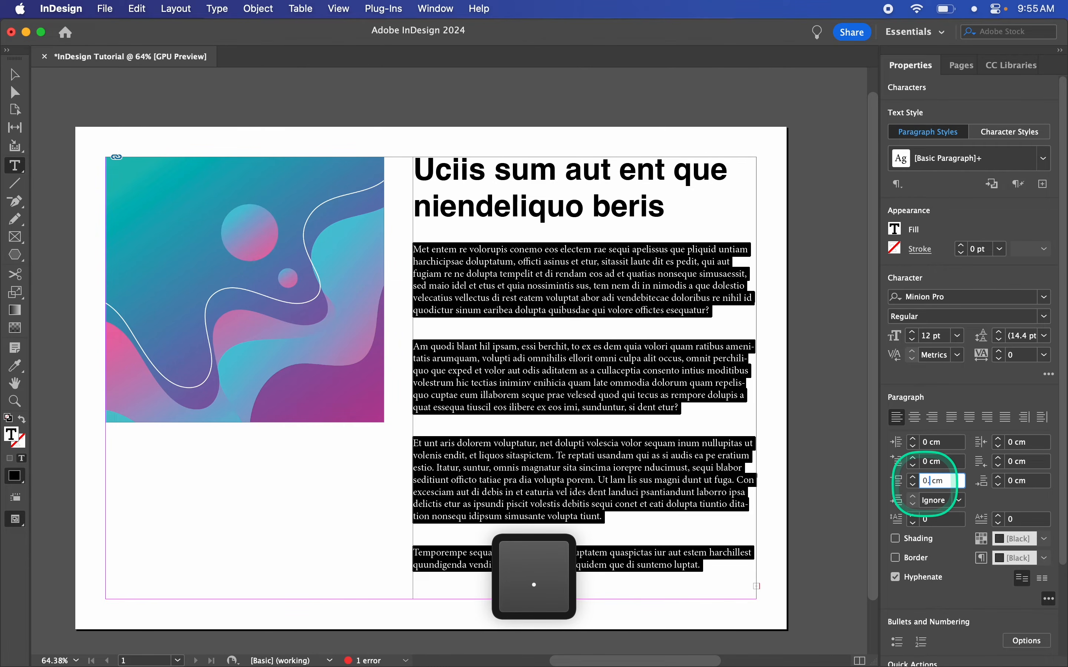
pyautogui.write('.4')
pyautogui.press('Return')
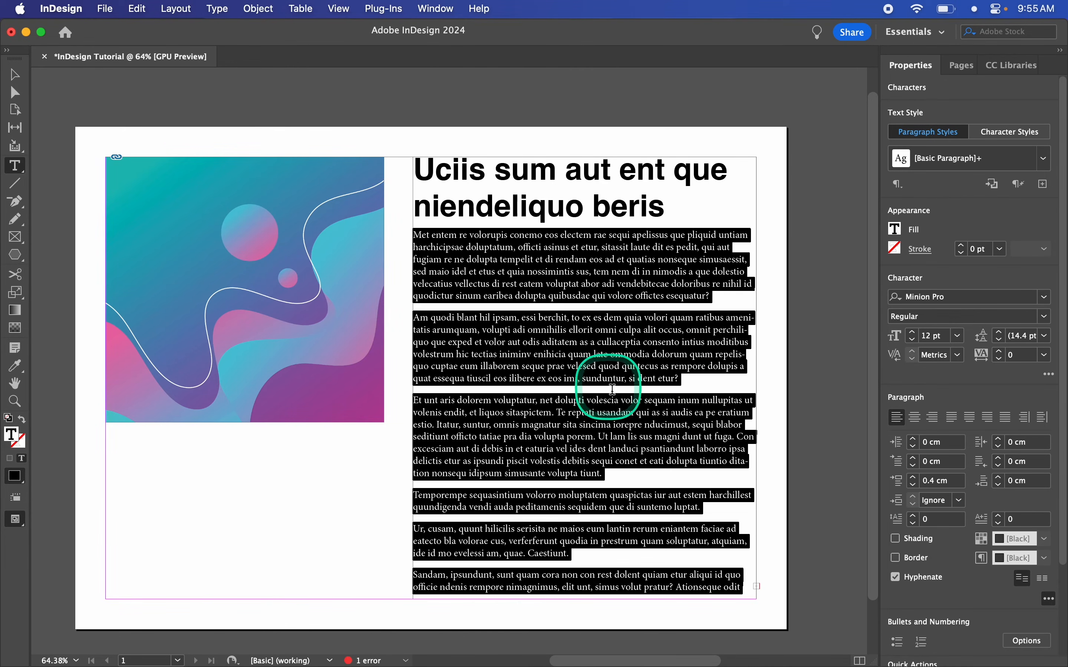
pyautogui.click(627, 473)
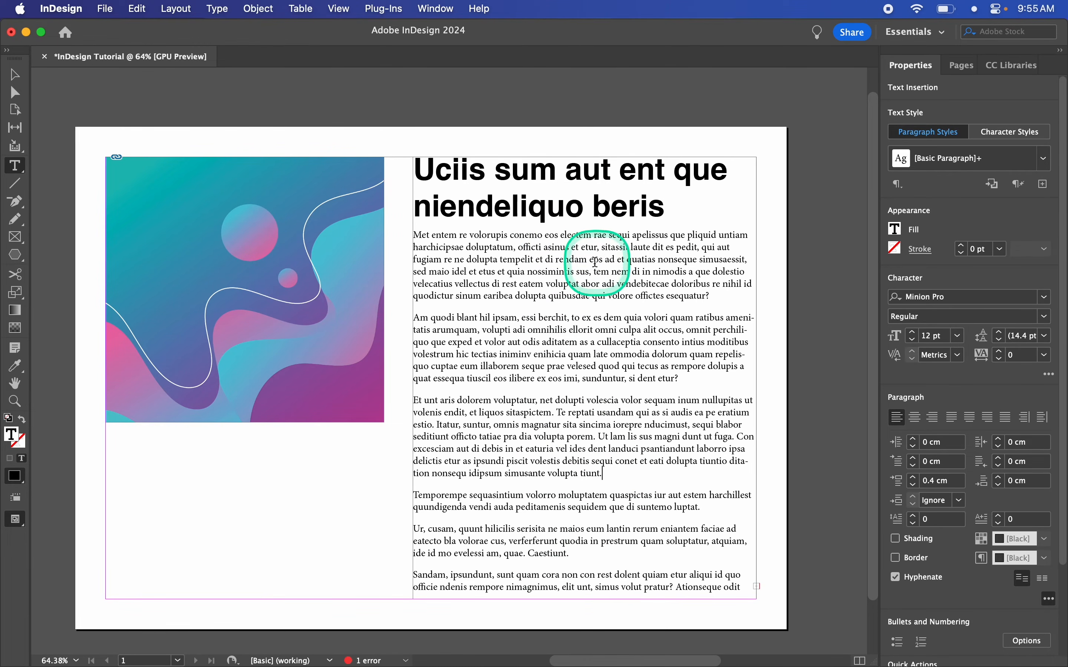
pyautogui.click(569, 260)
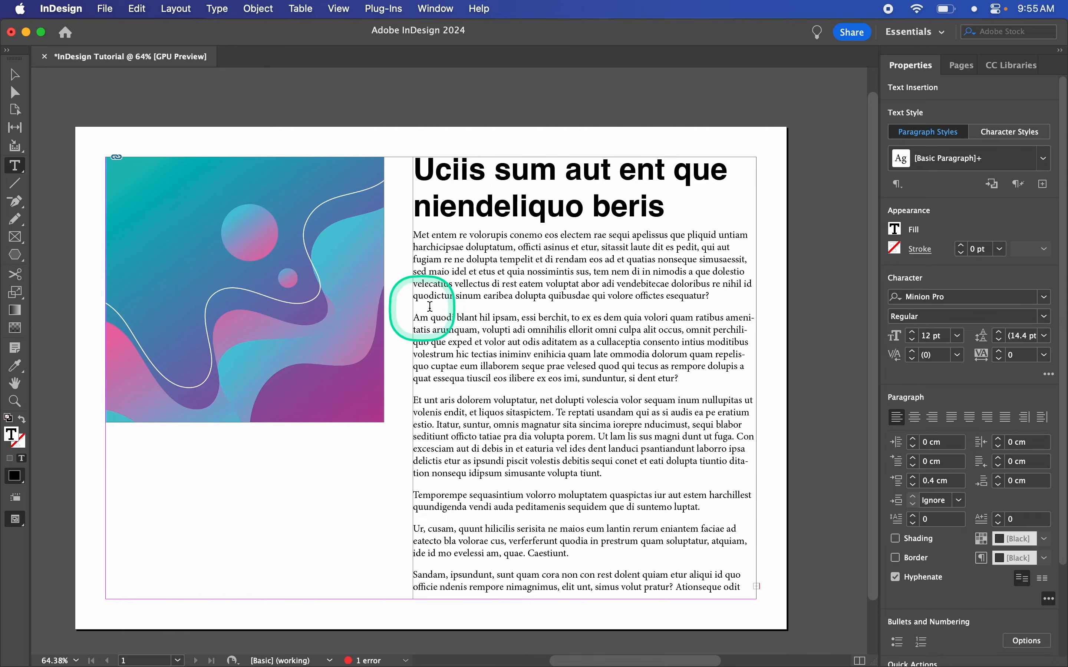
pyautogui.click(432, 317)
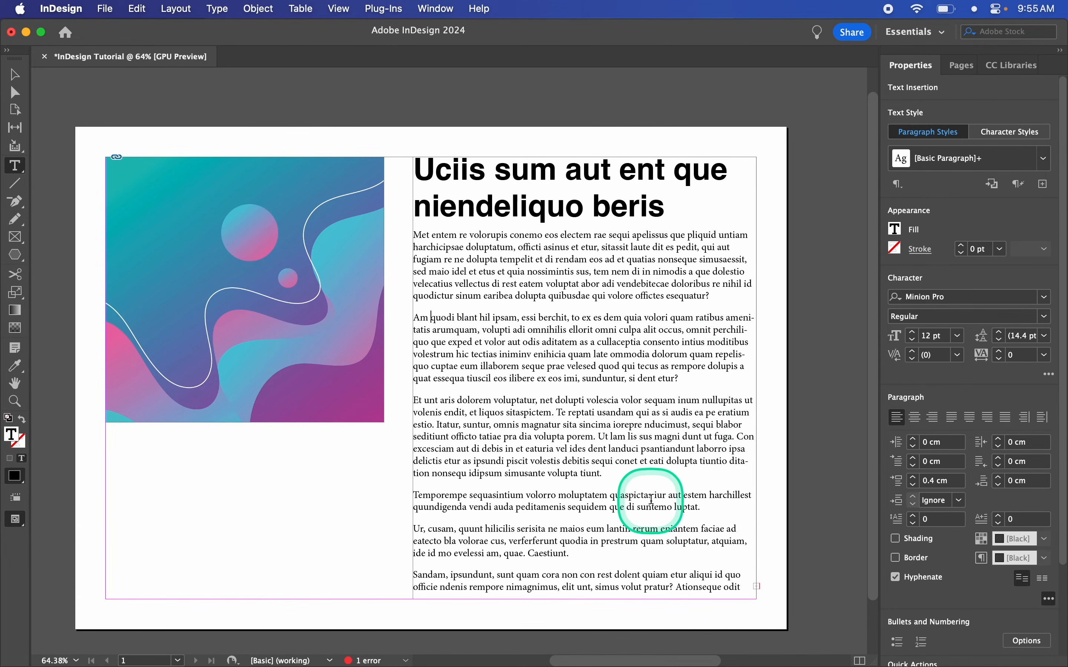
# Undo the space added before the body paragraphs and try the space-after setting on them, returning it to 0 cm
pyautogui.press('super+z')
pyautogui.press('super+z')
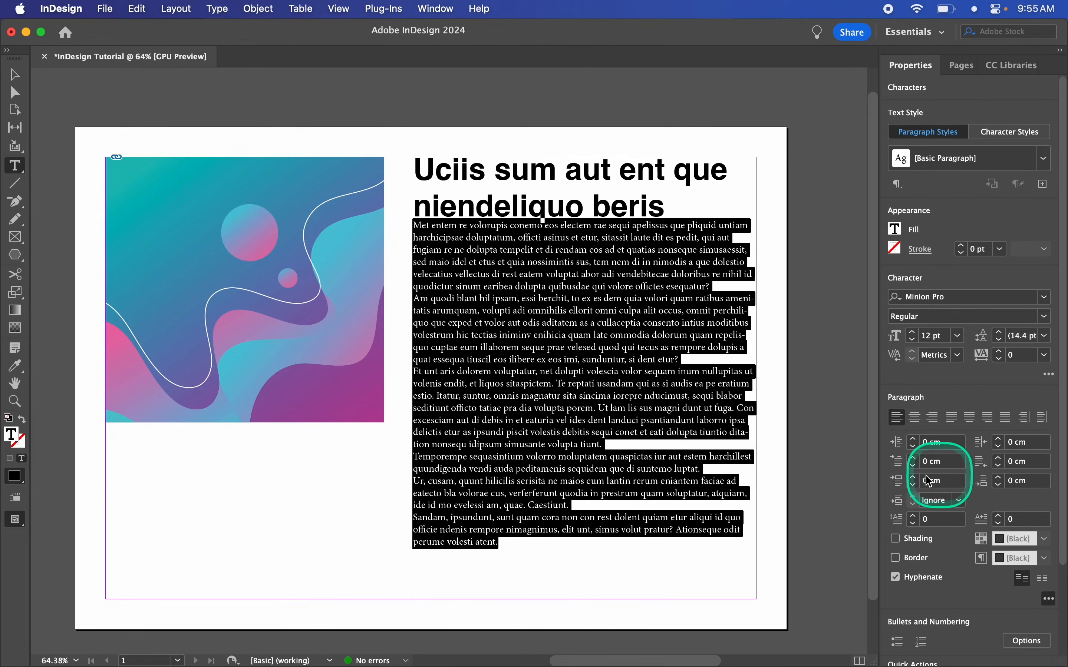
pyautogui.click(999, 478)
pyautogui.click(1000, 483)
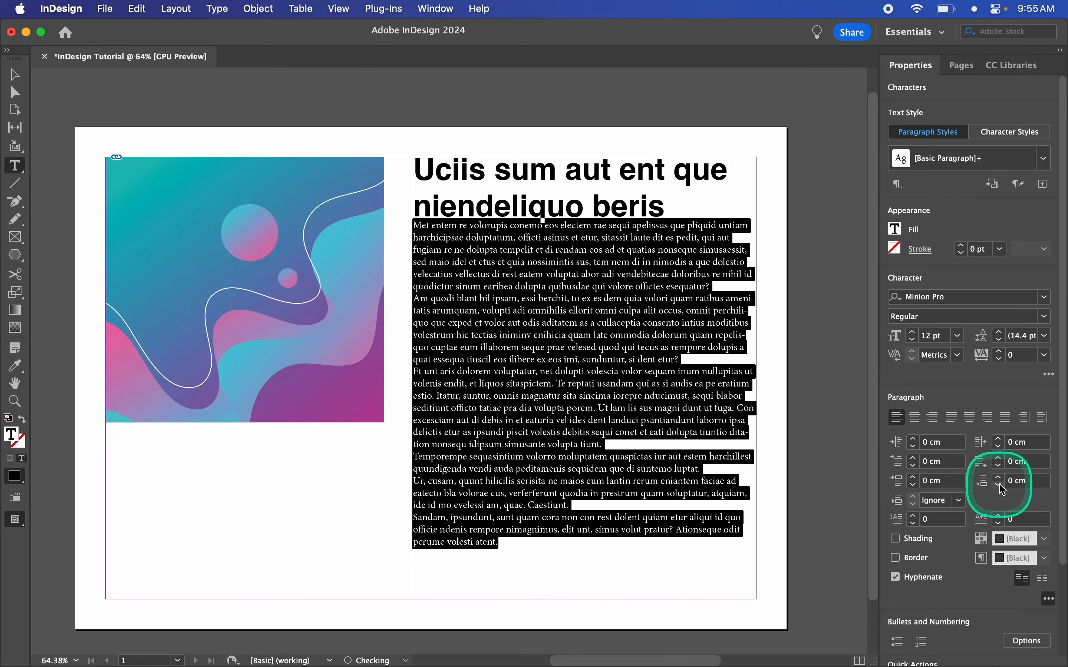
# Set the space after the heading to 0.4 cm
pyautogui.click(681, 201)
pyautogui.moveTo(668, 208); pyautogui.dragTo(413, 171)
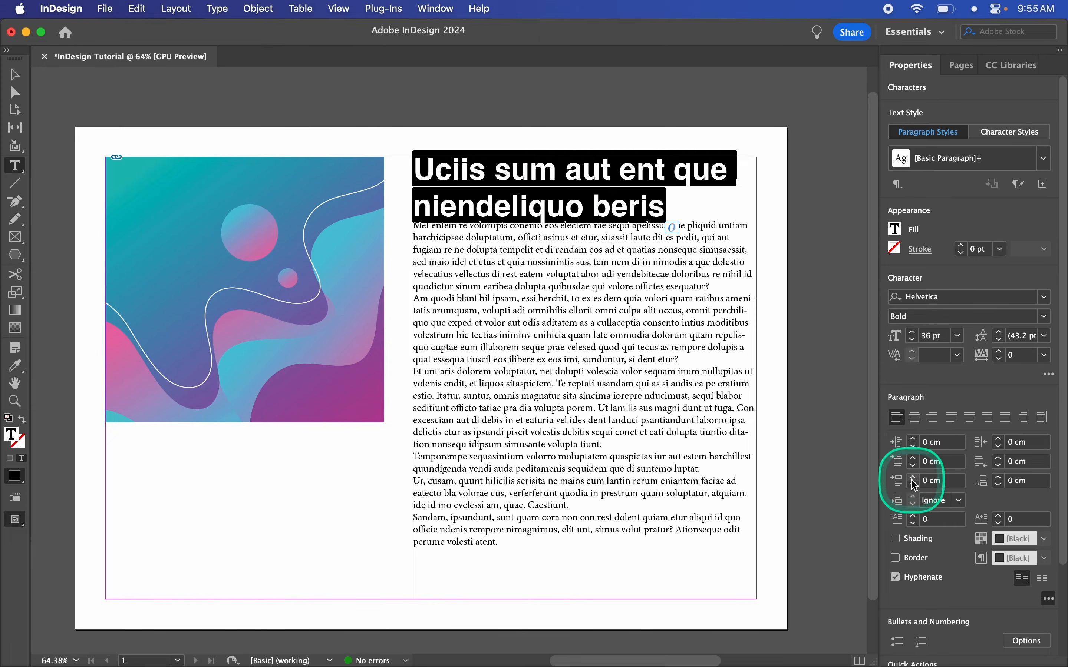
pyautogui.click(1015, 481)
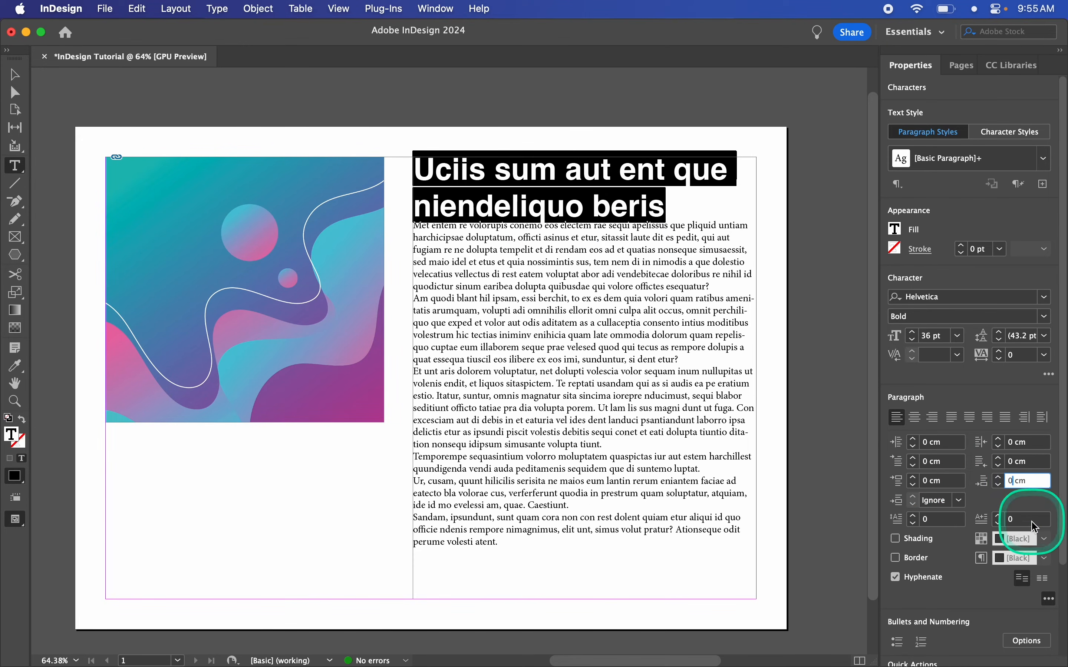
pyautogui.write('.')
pyautogui.write('4')
pyautogui.press('Return')
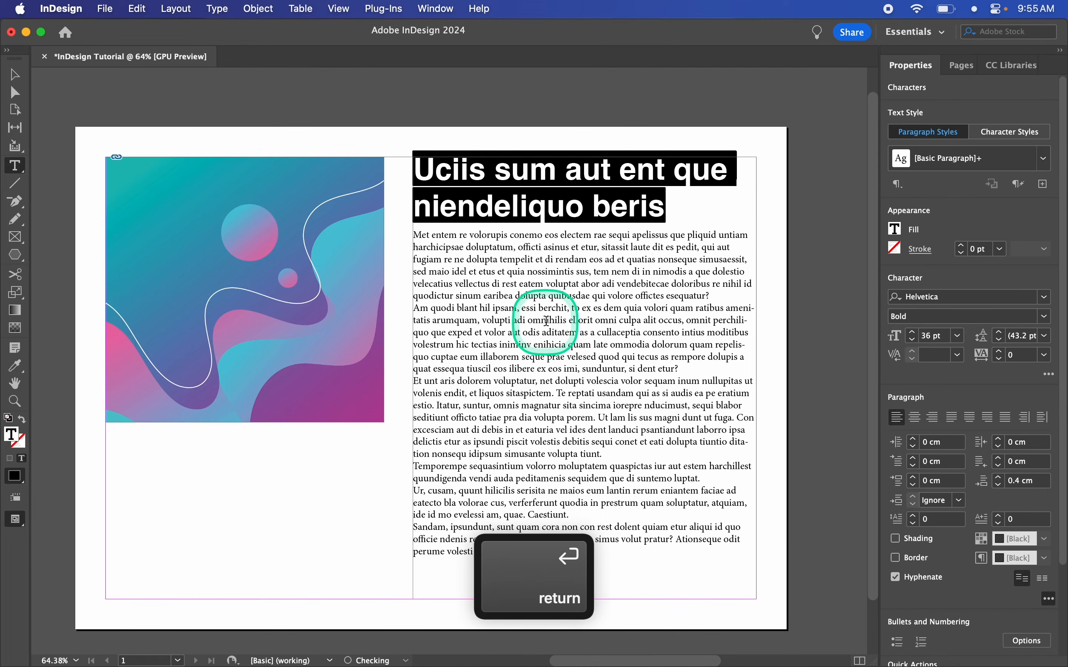
# Try 0.2 cm of space after all body paragraphs and settle on 0.3 cm
pyautogui.click(416, 242)
pyautogui.moveTo(416, 242); pyautogui.dragTo(559, 572)
pyautogui.click(1023, 489)
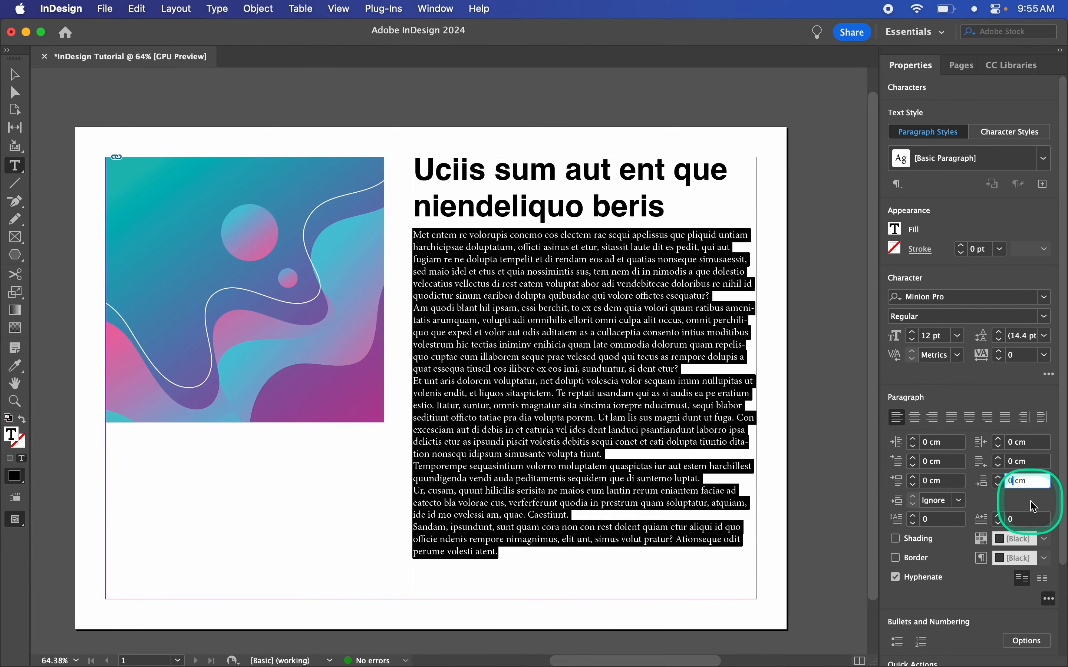
pyautogui.write('0.2')
pyautogui.press('Return')
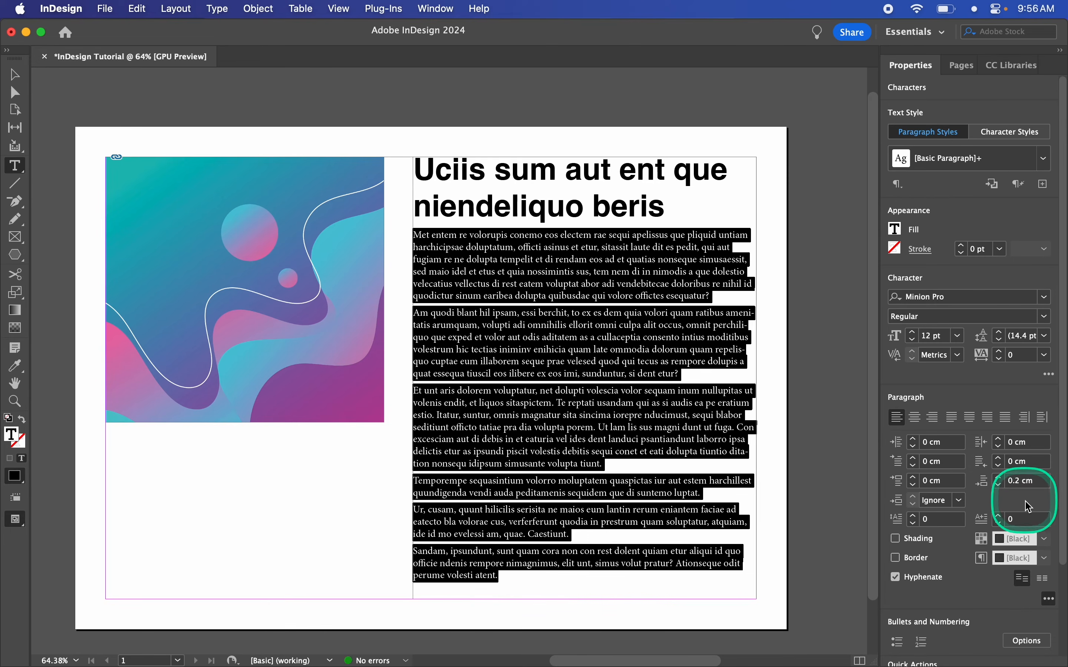
pyautogui.press('BackSpace')
pyautogui.write('3')
pyautogui.press('Return')
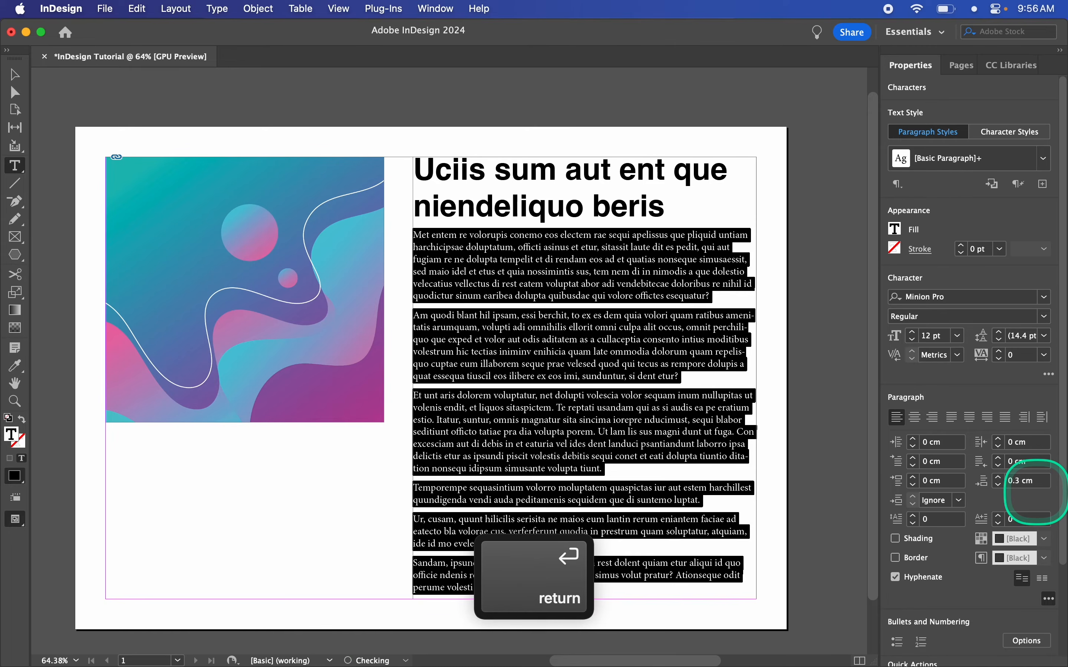
pyautogui.click(522, 588)
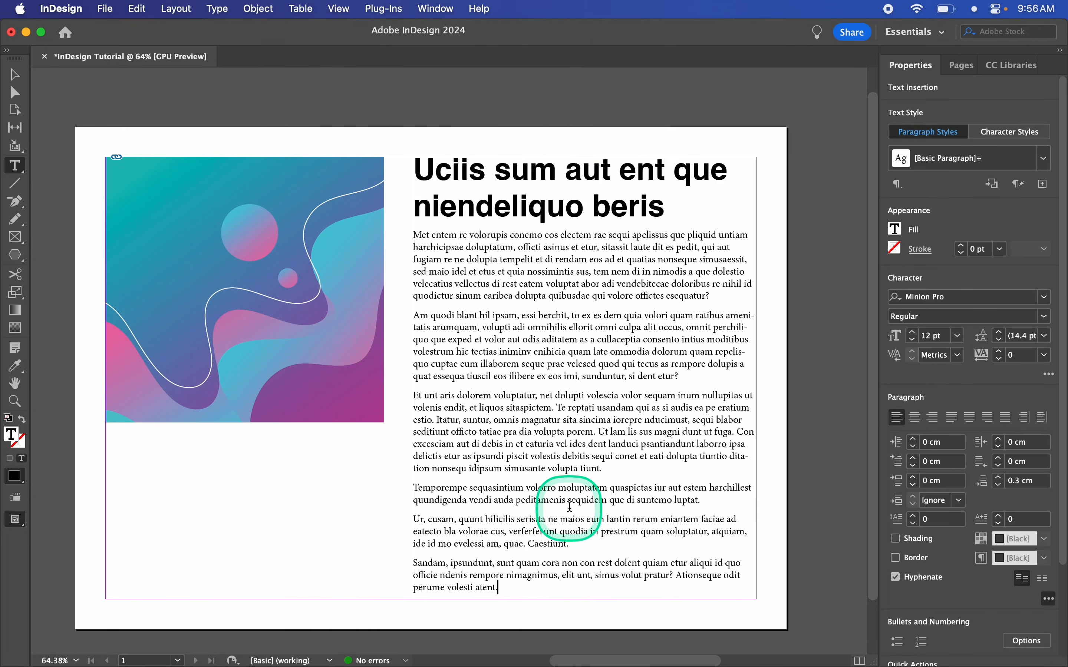
# Give all body paragraphs, without the heading, a drop cap two lines high and one character wide
pyautogui.moveTo(499, 588); pyautogui.dragTo(396, 167)
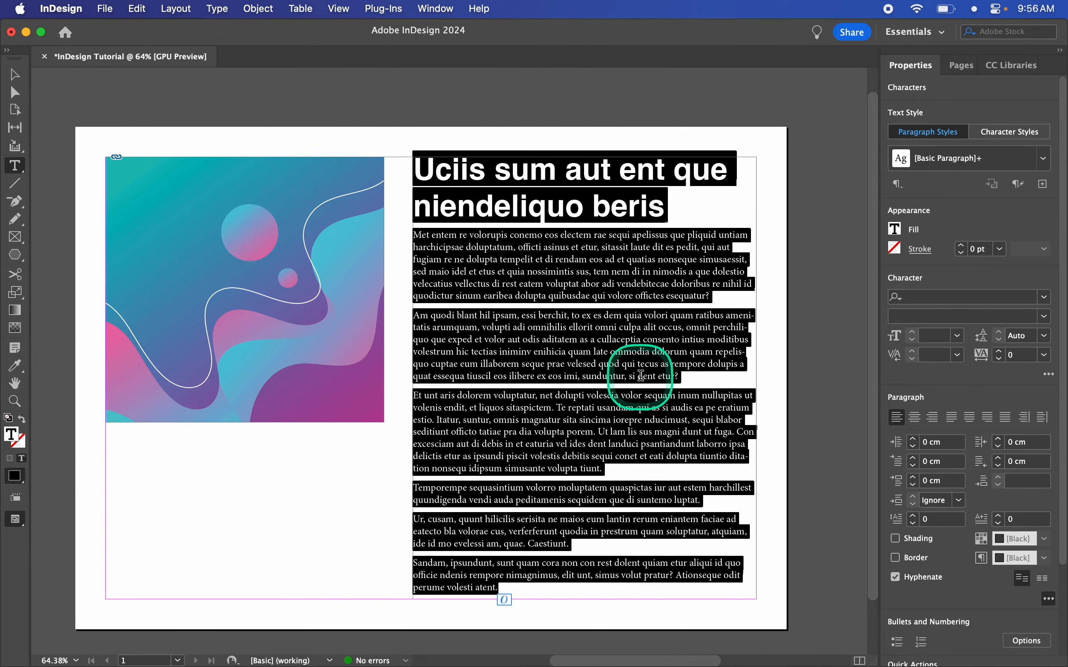
pyautogui.click(408, 230)
pyautogui.moveTo(412, 232); pyautogui.dragTo(674, 614)
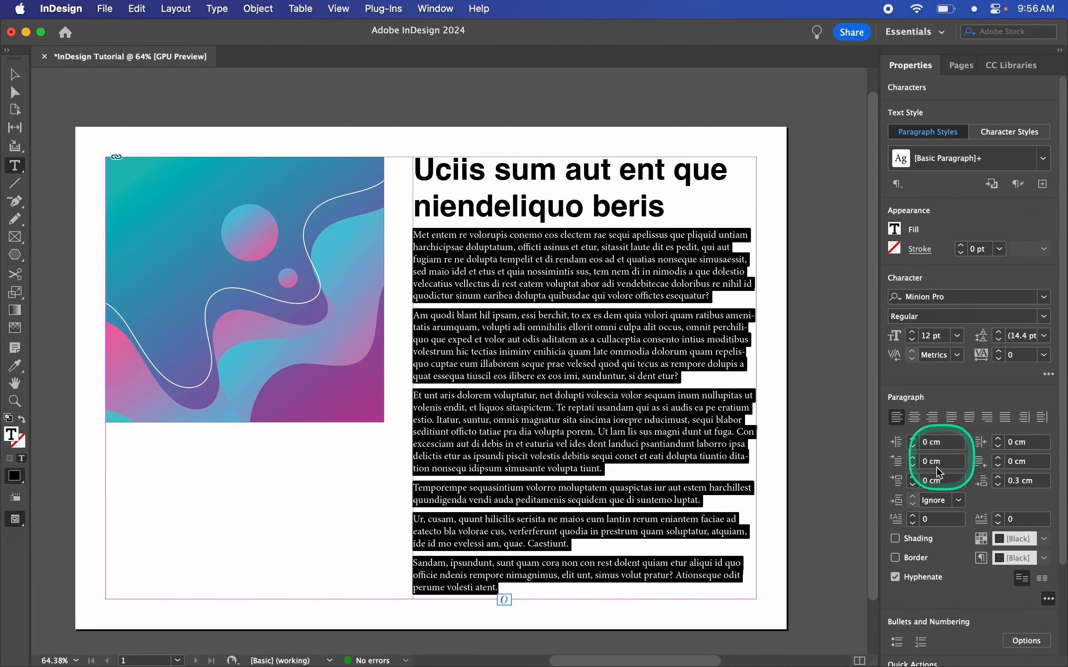
pyautogui.press('fn')
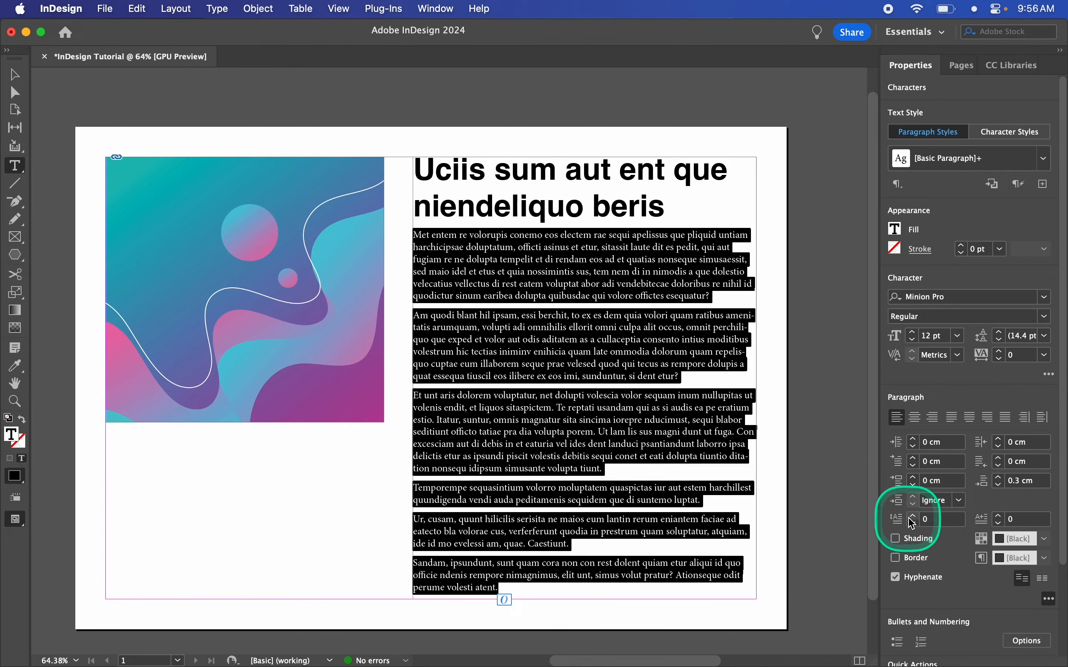
pyautogui.click(913, 517)
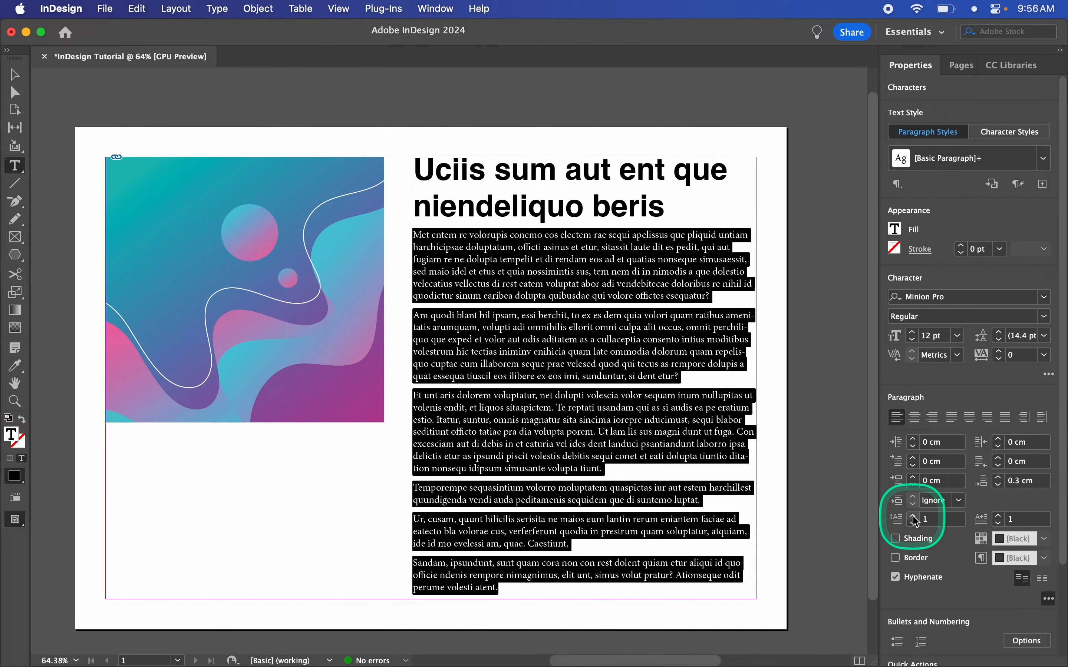
pyautogui.click(914, 517)
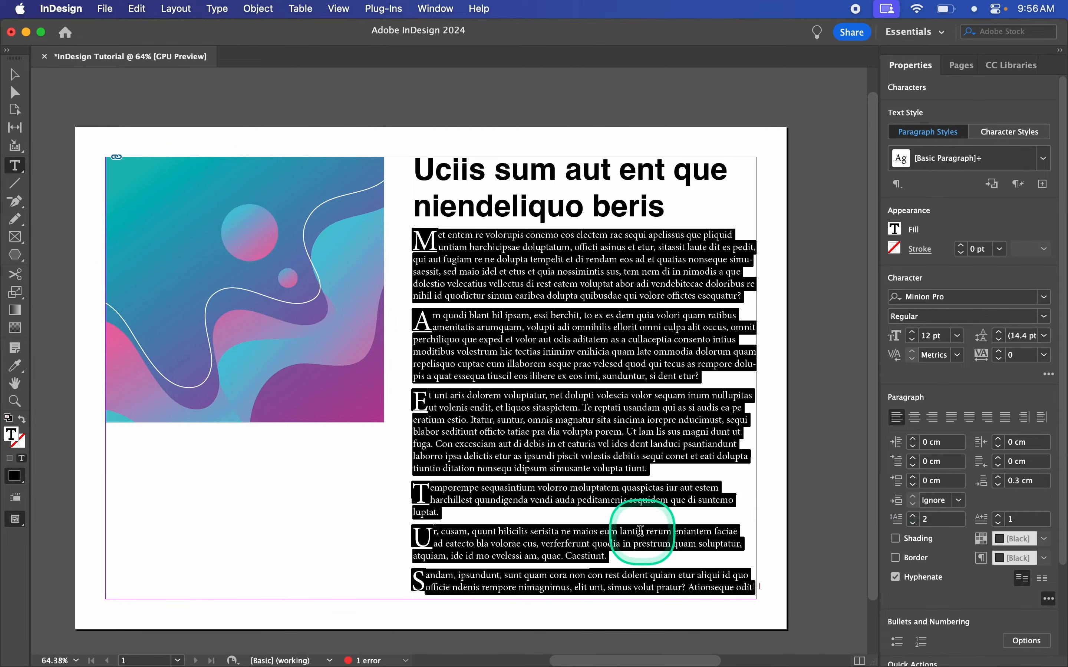
pyautogui.click(631, 515)
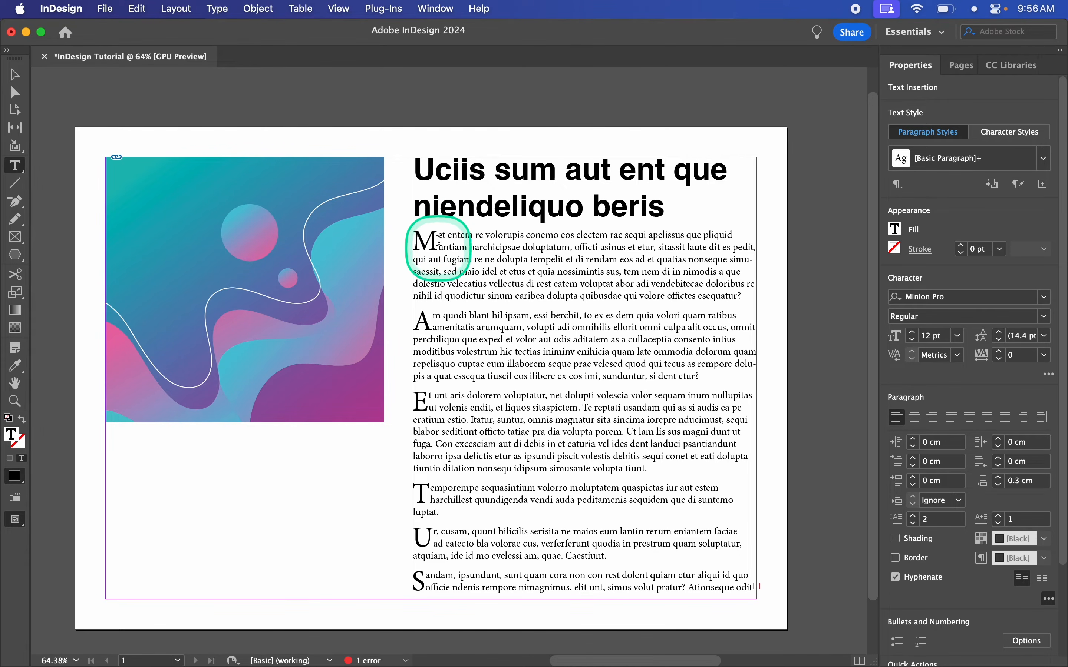
# Try a five-line drop cap on the first body paragraph and return it to two lines
pyautogui.moveTo(409, 234); pyautogui.dragTo(750, 295)
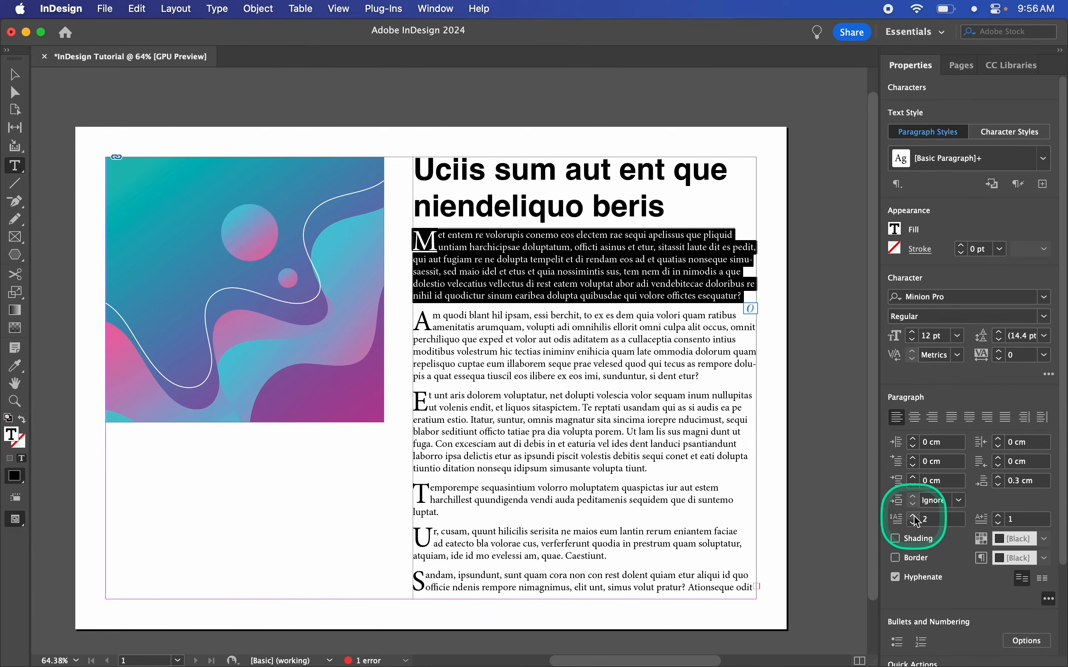
pyautogui.click(914, 516)
pyautogui.click(914, 517)
pyautogui.click(914, 516)
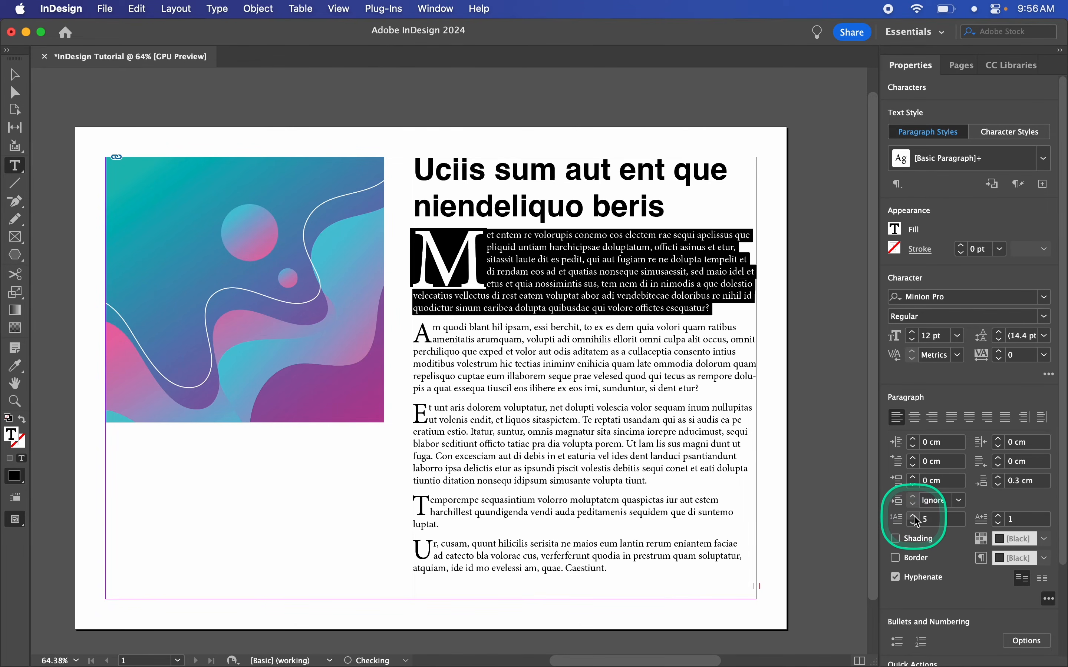
pyautogui.click(914, 524)
pyautogui.click(914, 524)
pyautogui.click(914, 524)
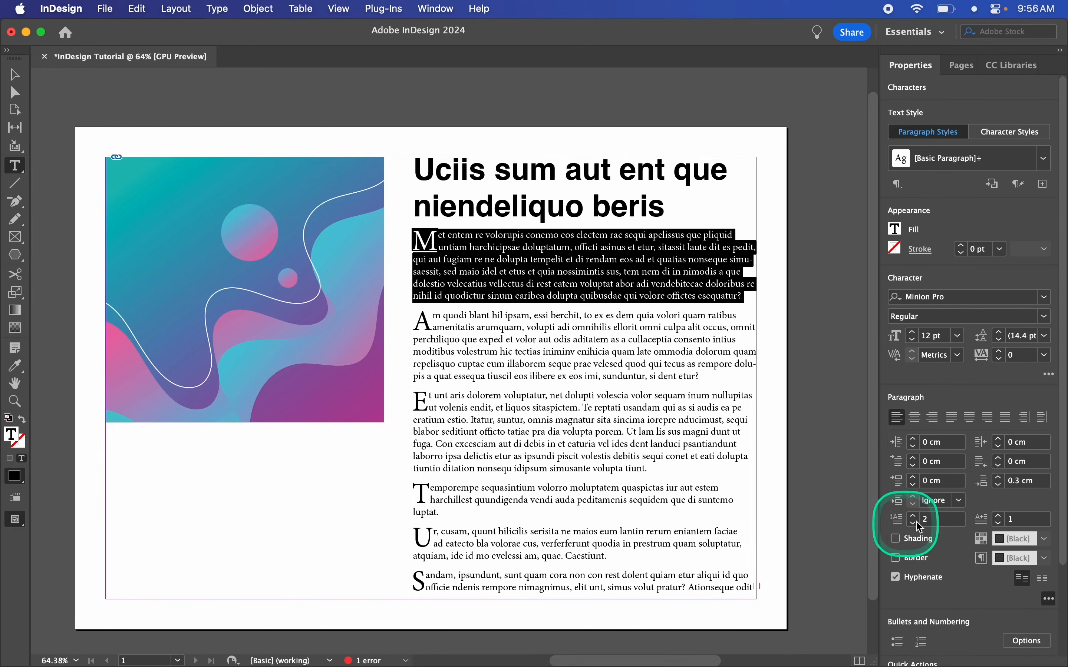
# Try extending the first paragraph's drop cap to several characters, such as seven, and return it to one character
pyautogui.click(1000, 517)
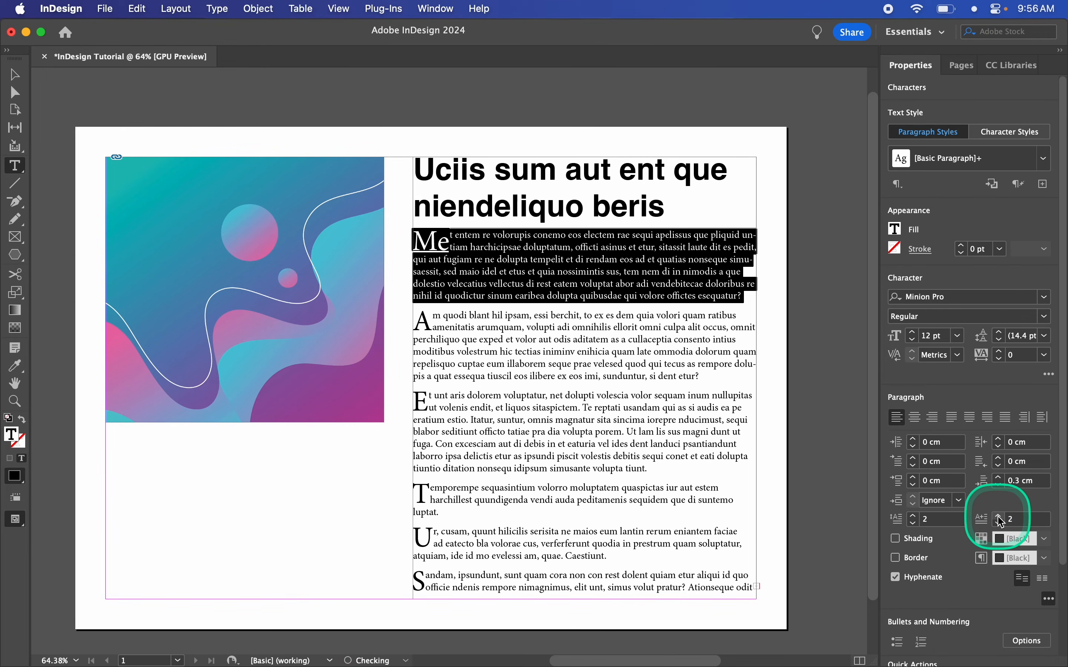
pyautogui.click(1000, 518)
pyautogui.click(1000, 517)
pyautogui.click(1000, 517)
pyautogui.click(1000, 517)
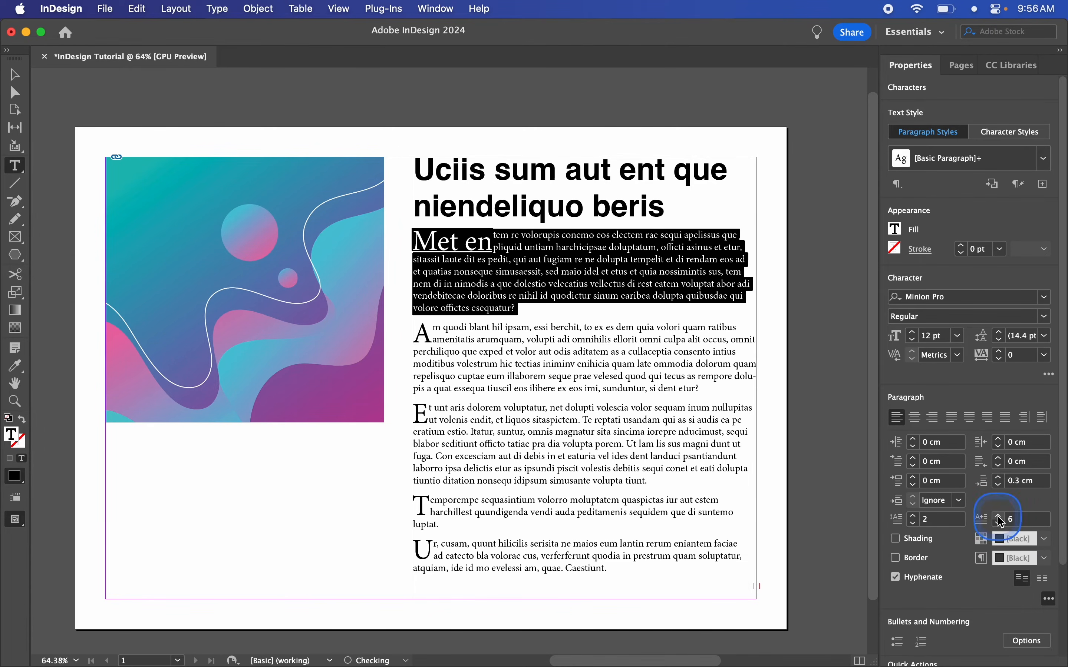
pyautogui.click(1000, 517)
pyautogui.click(998, 517)
pyautogui.click(999, 523)
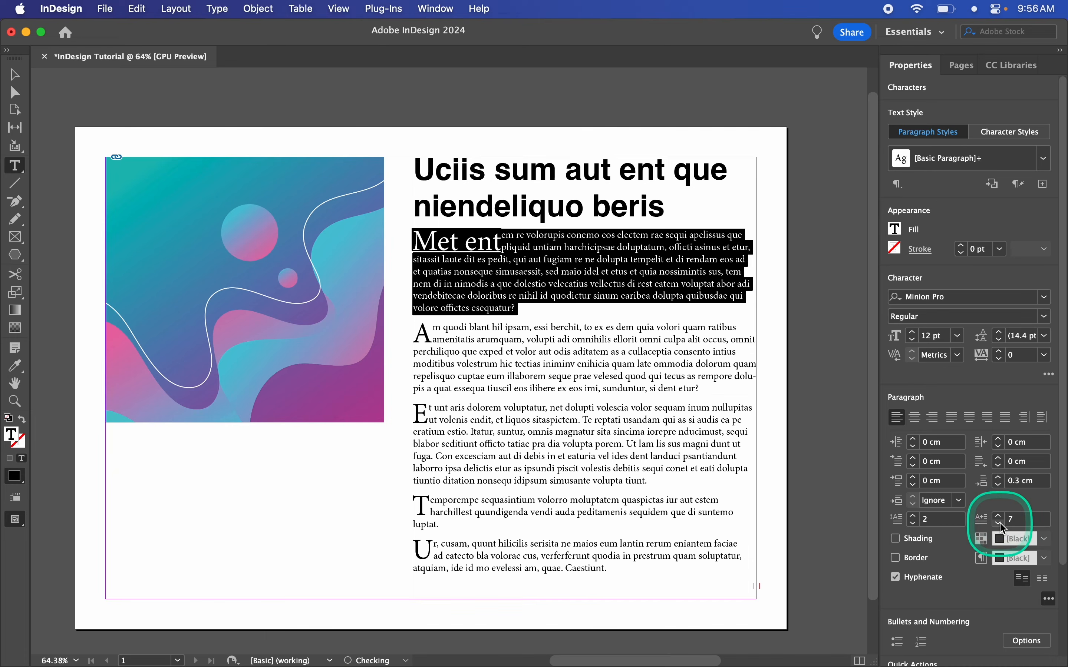
pyautogui.click(1000, 523)
pyautogui.click(999, 523)
pyautogui.click(1000, 523)
pyautogui.click(1000, 523)
pyautogui.click(999, 523)
pyautogui.click(1000, 524)
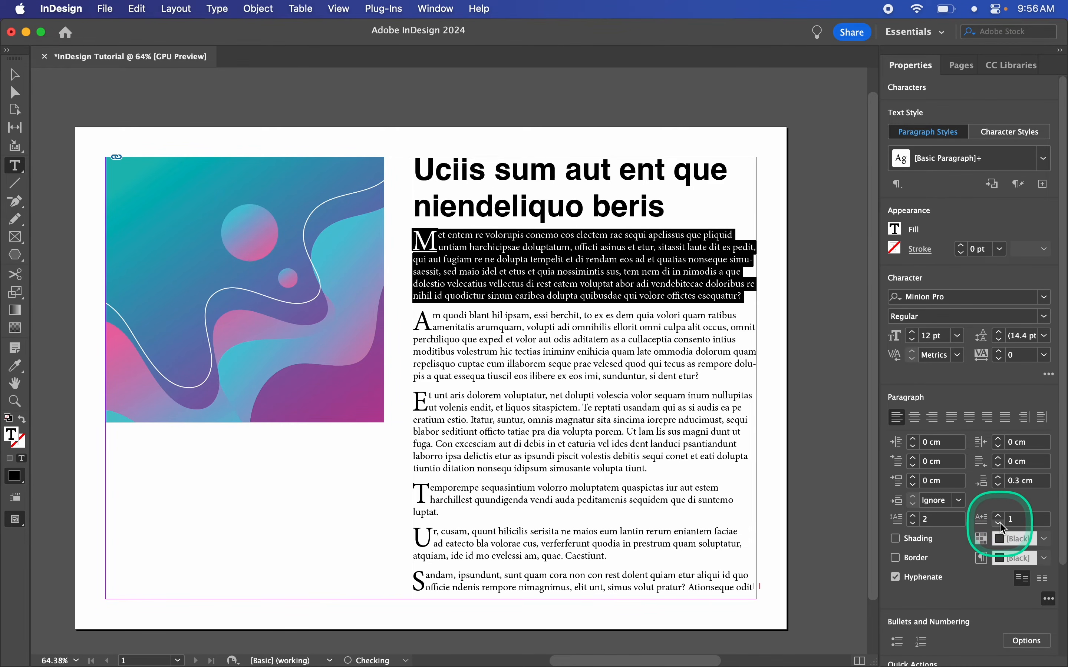
pyautogui.click(681, 300)
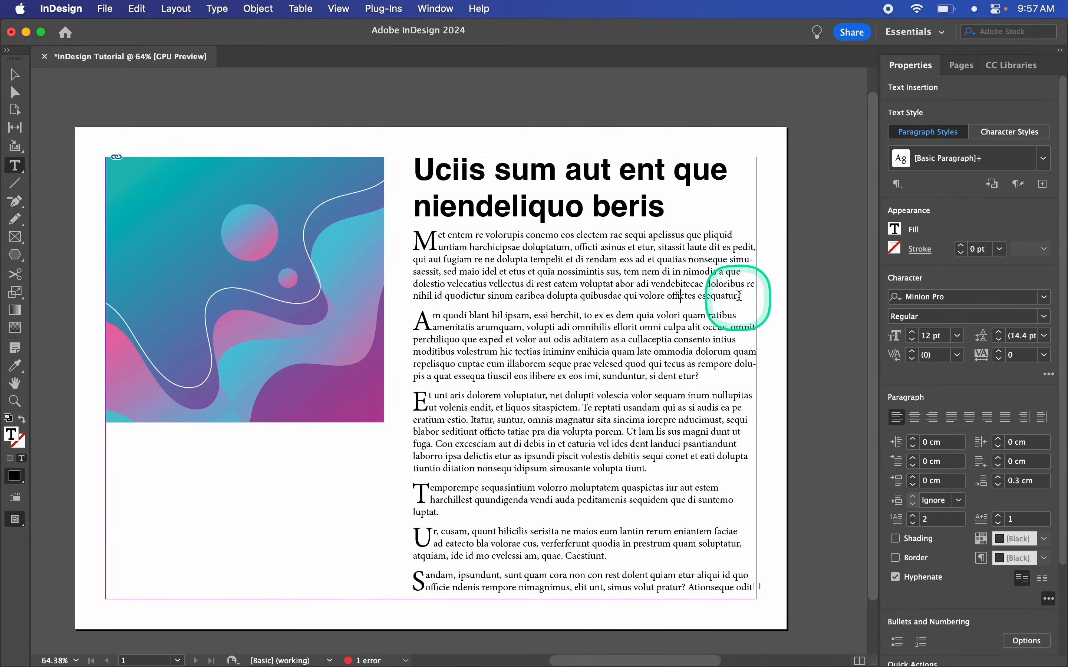
# Select the text frame with the Selection tool and check the document's error in Preflight
pyautogui.click(782, 297)
pyautogui.press('v')
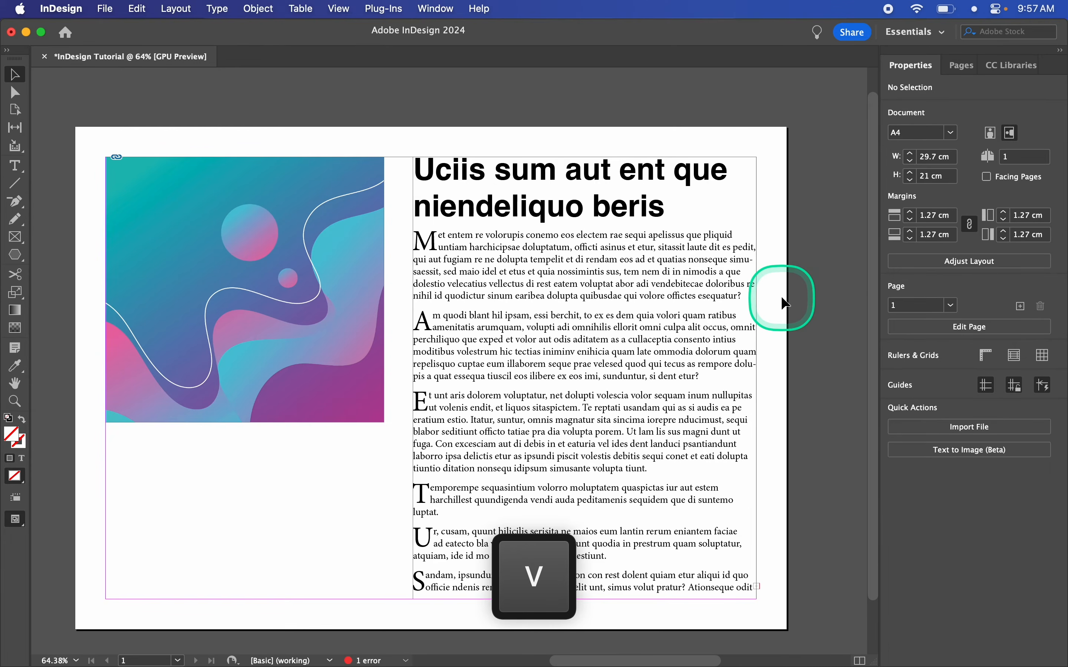
pyautogui.click(718, 353)
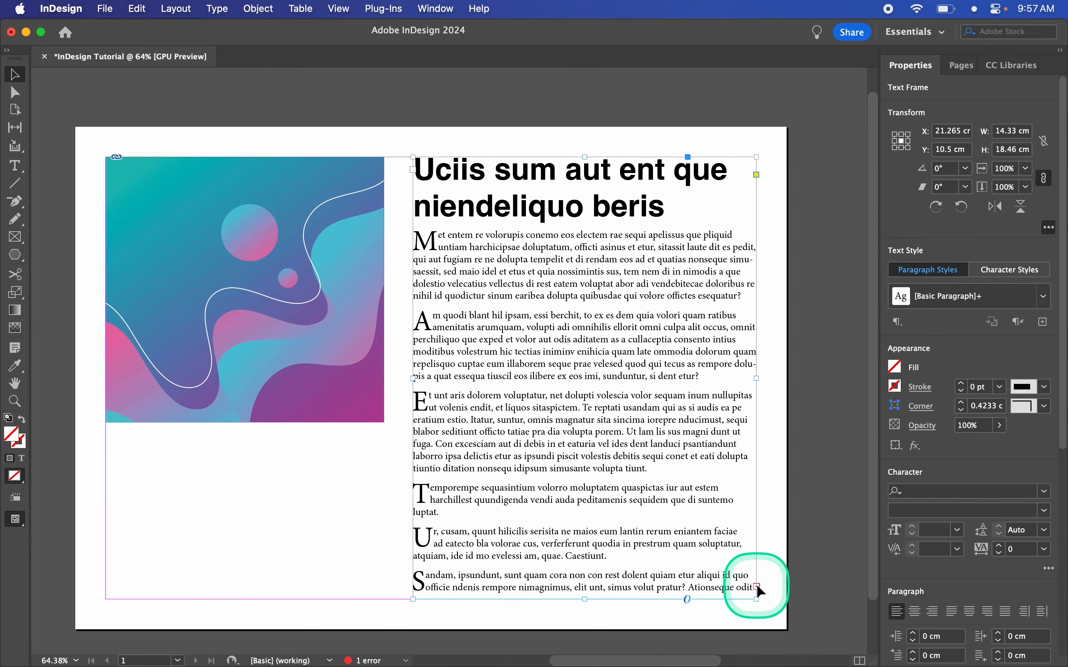
pyautogui.doubleClick(360, 660)
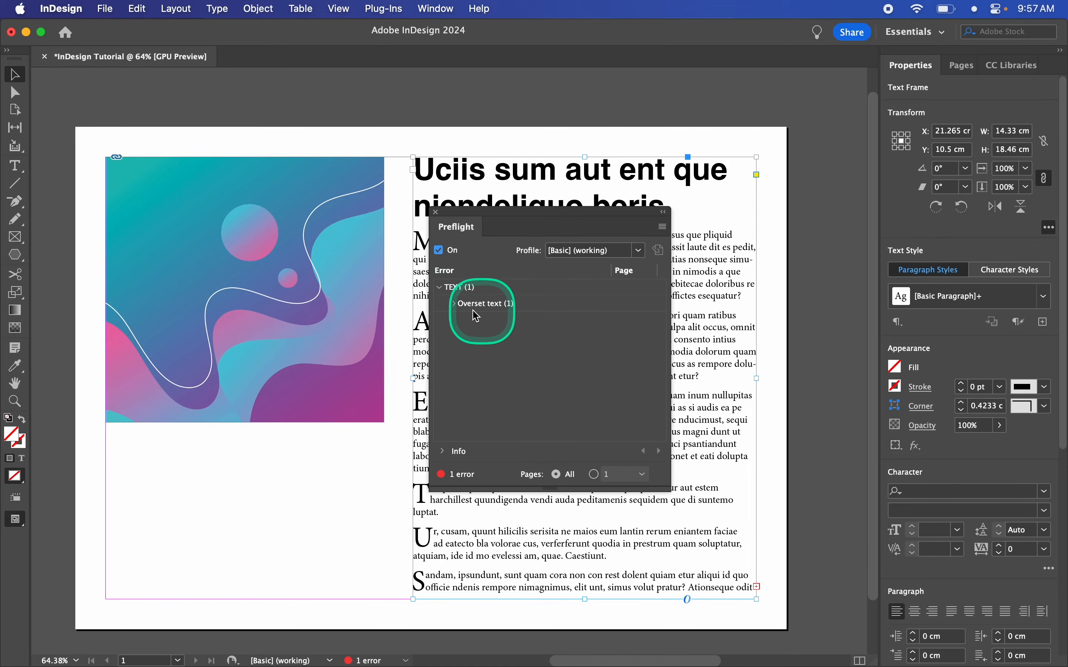
pyautogui.click(437, 213)
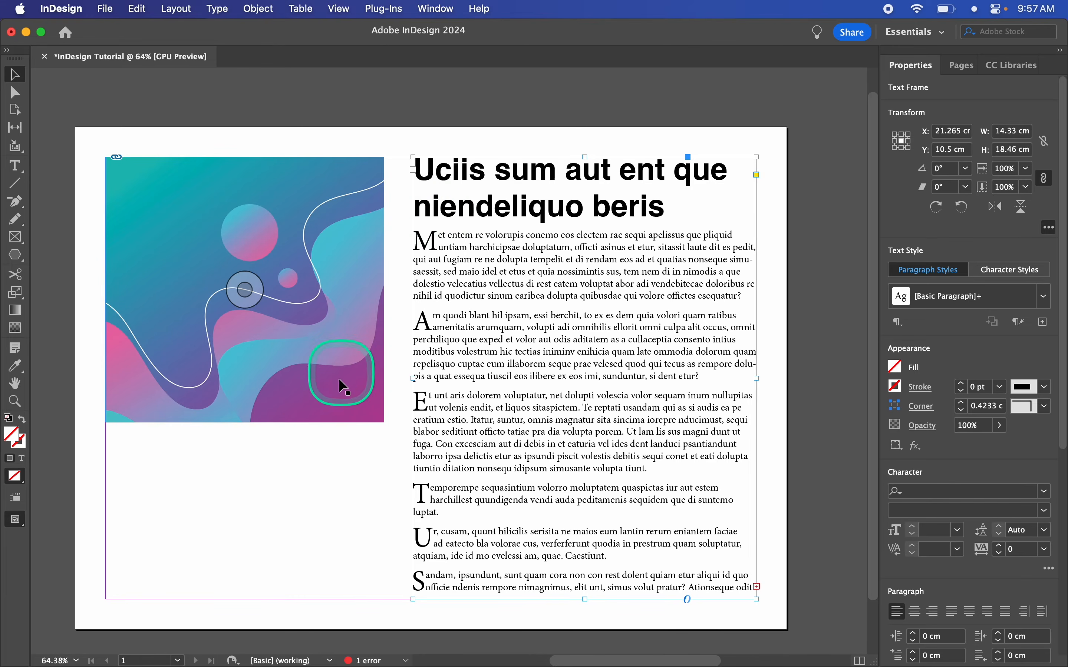
# Try extending the text frame downward past the page to a height of about 23 cm, and undo it
pyautogui.scroll(-3, 339, 378)
pyautogui.hscroll(2, 339, 378)
pyautogui.scroll(-1, 337, 377)
pyautogui.hscroll(1, 337, 377)
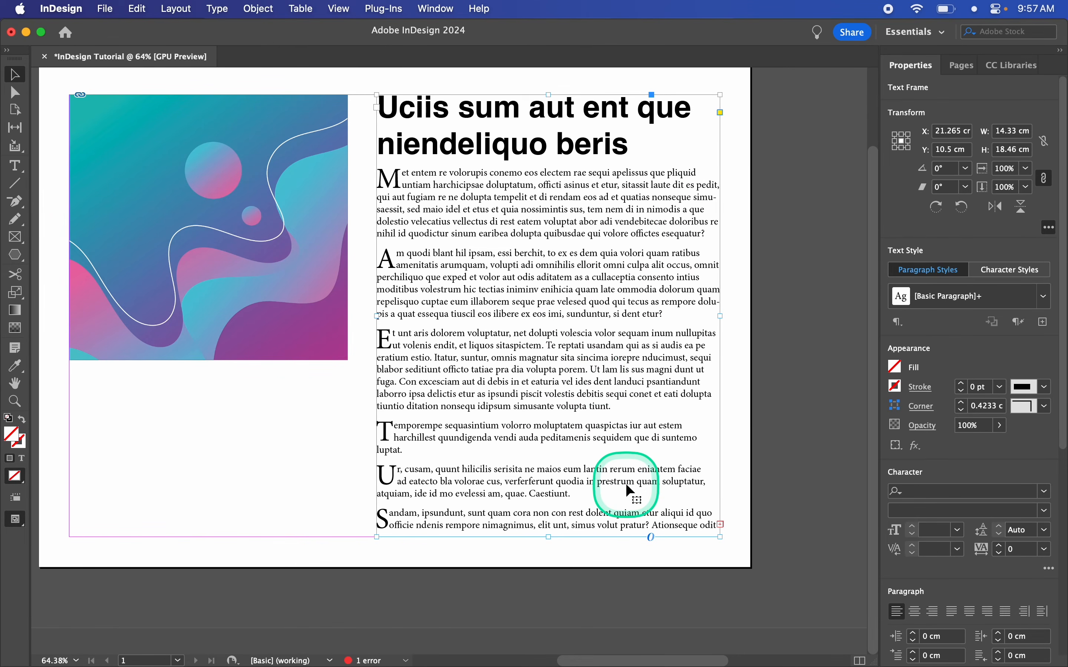
pyautogui.moveTo(548, 537); pyautogui.dragTo(548, 646)
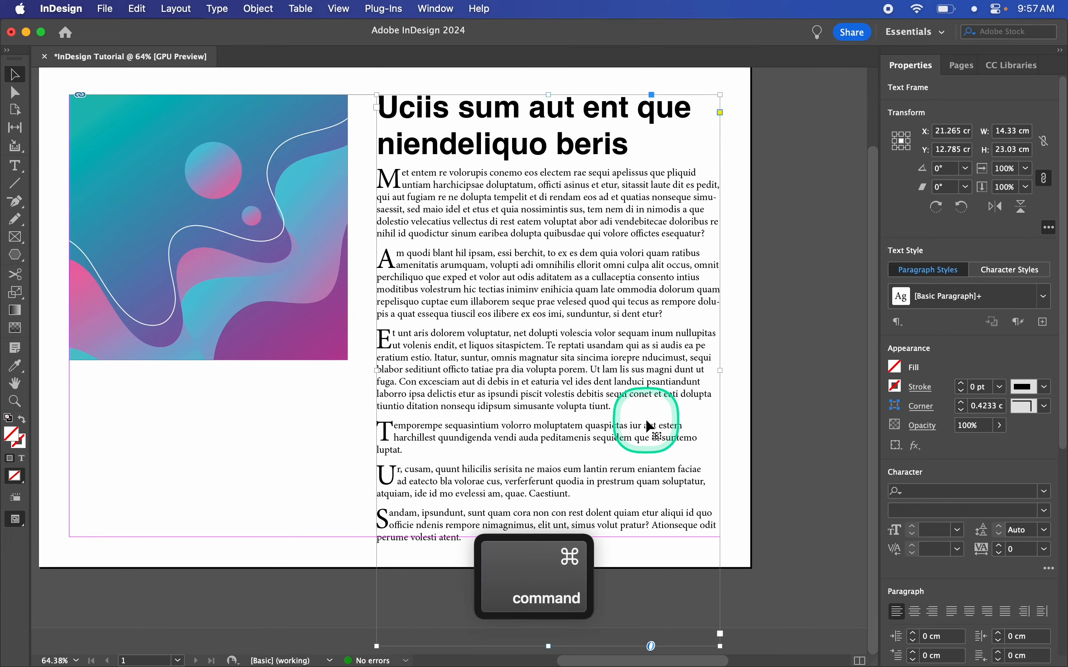
pyautogui.press('super+z')
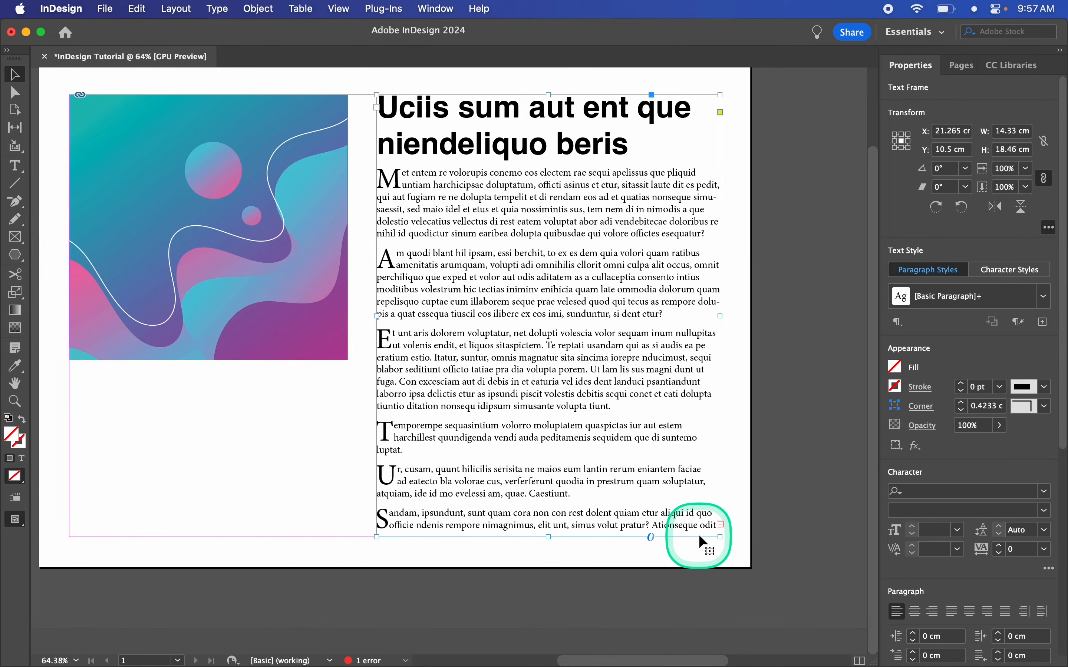
# Flow the overset text into a threaded frame of about 13.55 × 18.53 cm beside the page, and reselect the original text frame
pyautogui.click(721, 524)
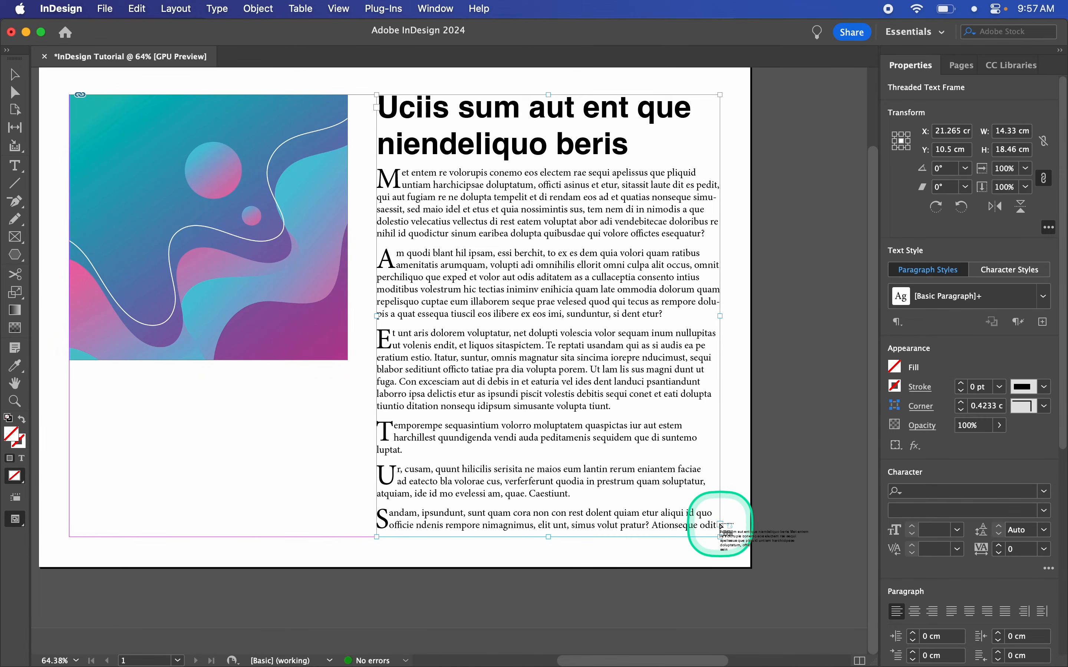
pyautogui.hscroll(10, 702, 415)
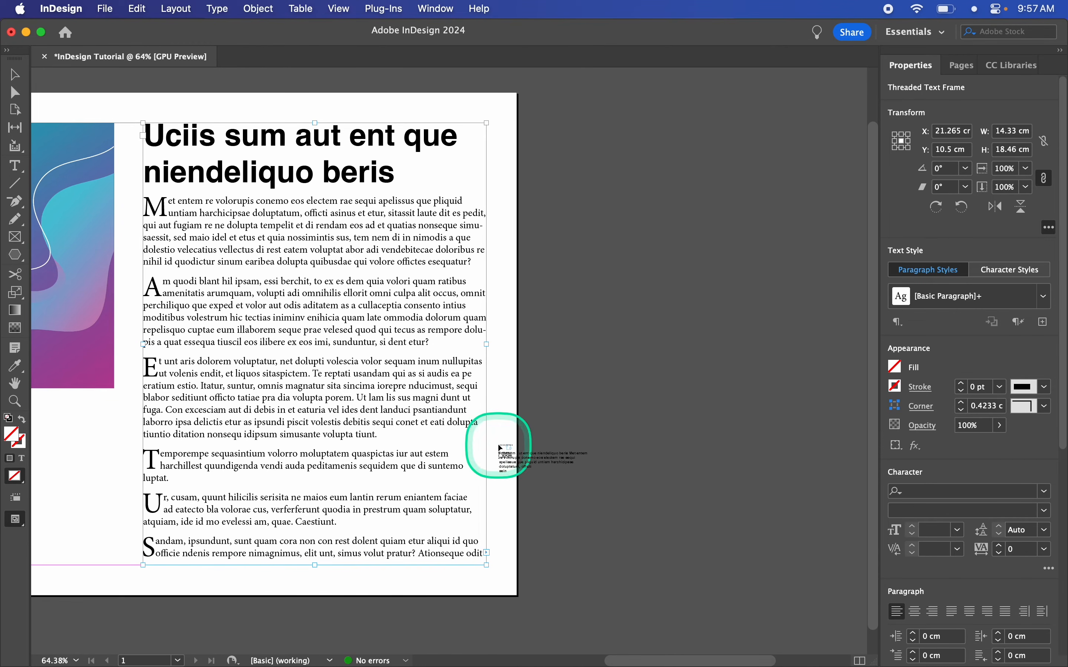
pyautogui.moveTo(500, 123); pyautogui.dragTo(824, 567)
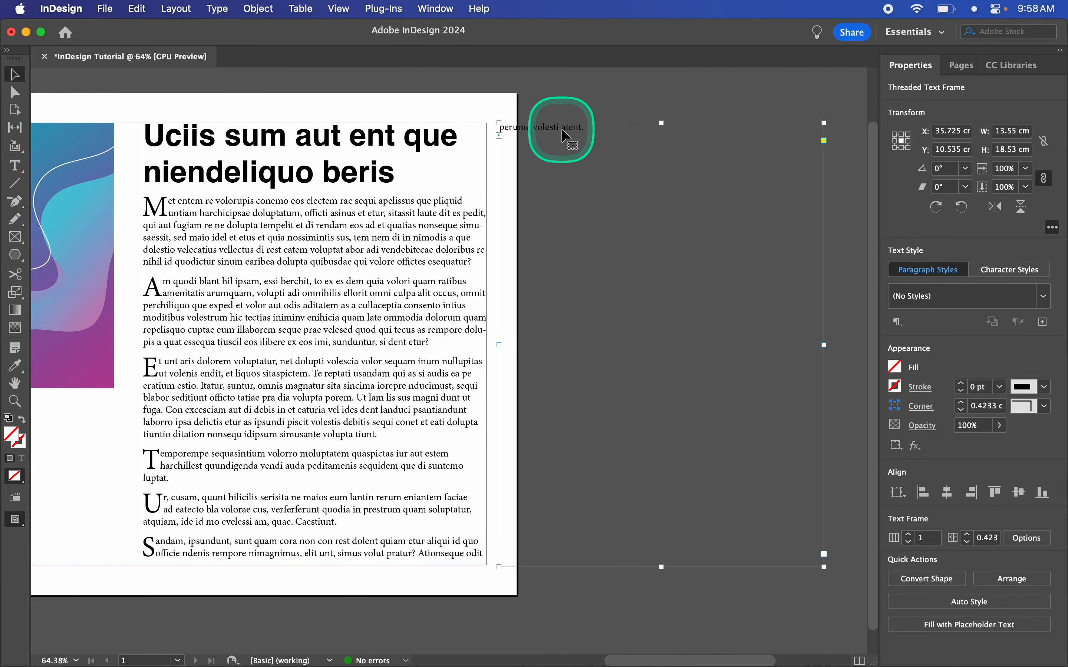
pyautogui.click(417, 512)
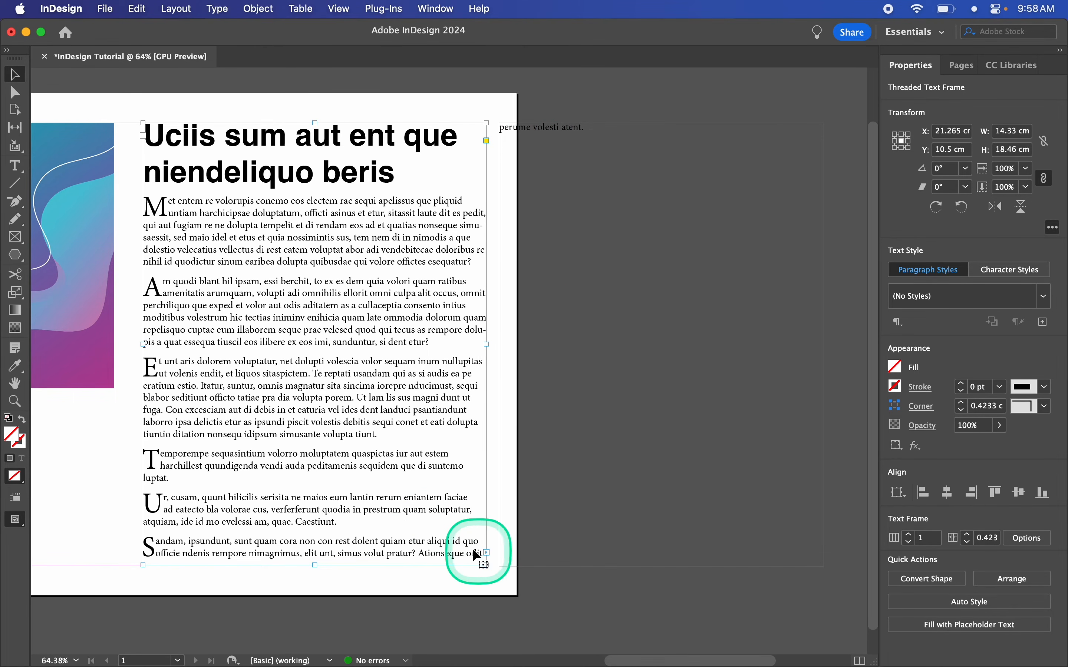
pyautogui.press('fn')
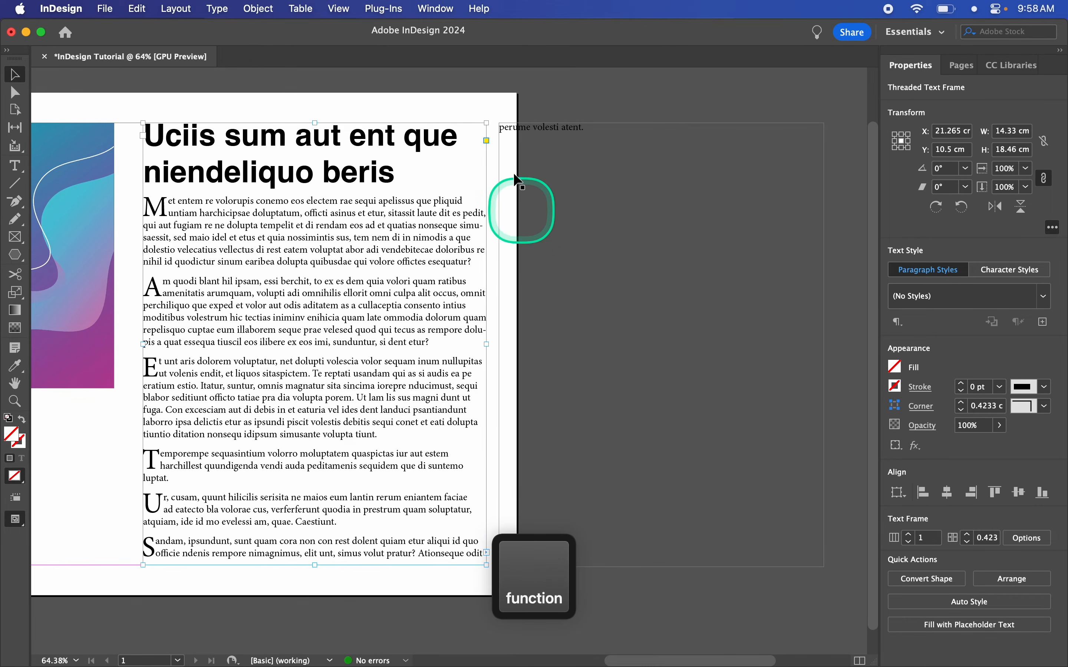
# Try adding an empty paragraph after the first body paragraph to see the text reflow, and remove it
pyautogui.click(541, 182)
pyautogui.click(419, 260)
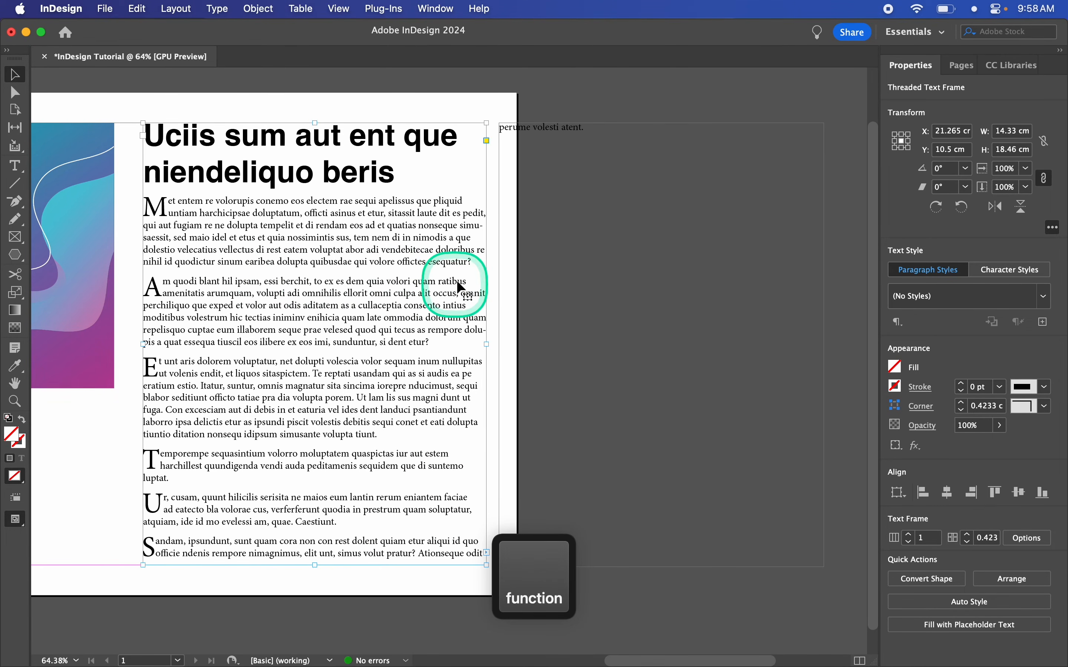
pyautogui.doubleClick(474, 260)
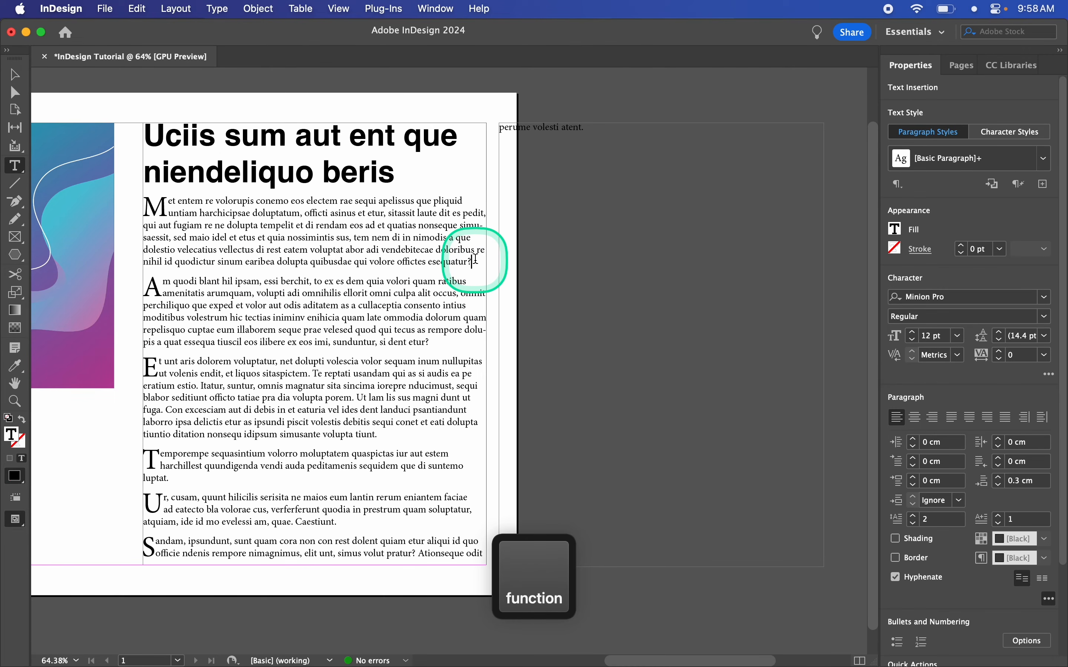
pyautogui.press('Return')
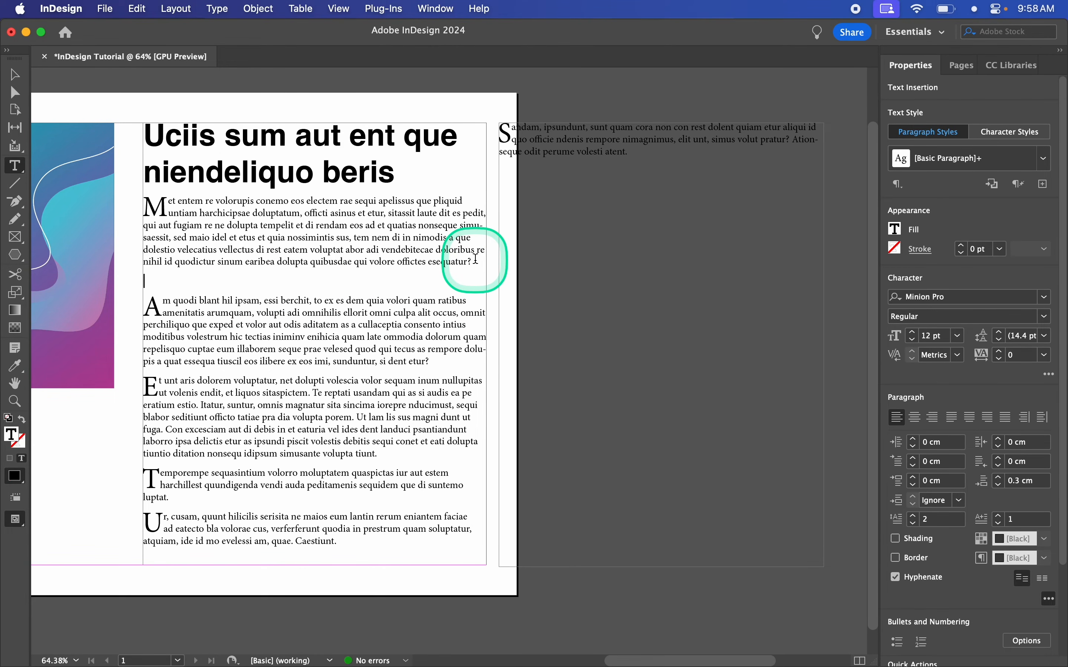
pyautogui.press('BackSpace')
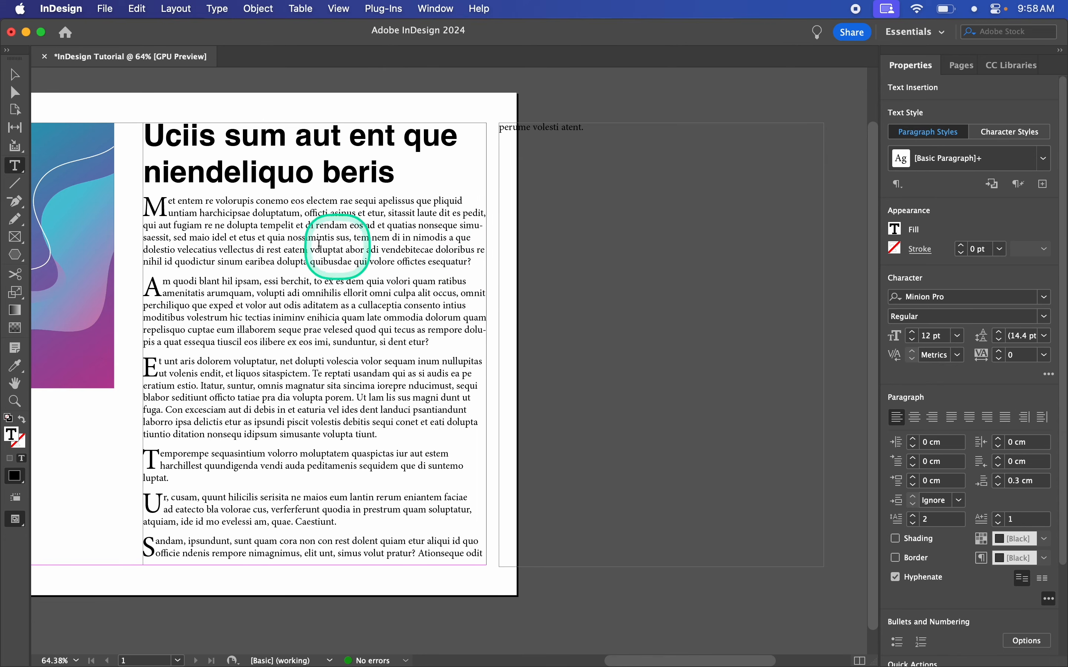
pyautogui.click(626, 96)
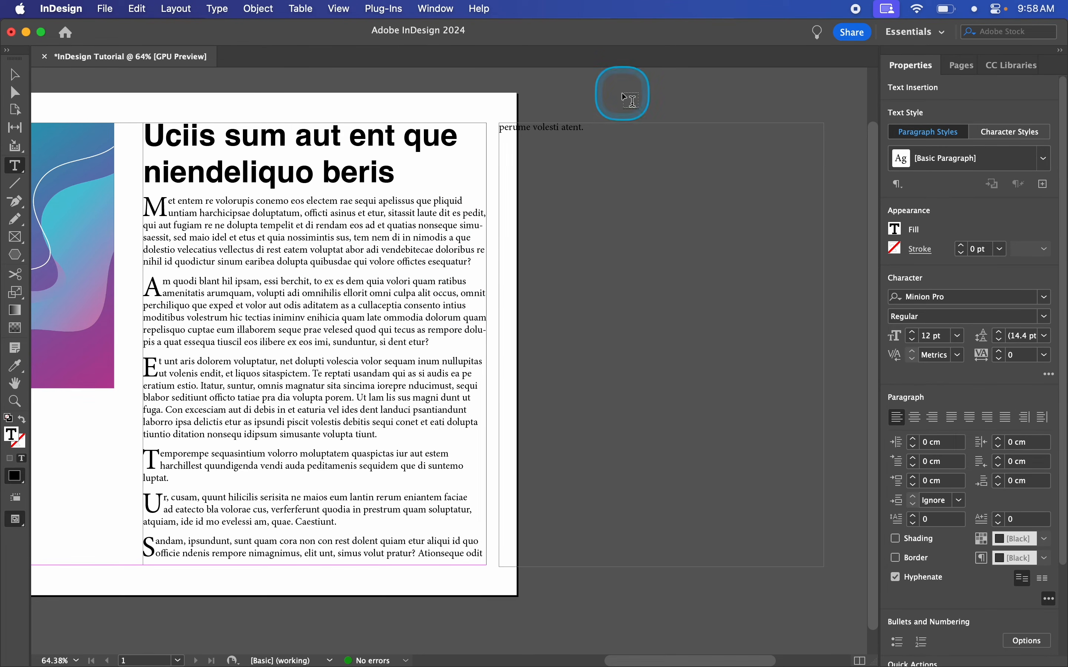
# Show the text threads, and reselect the main text frame to display its link to the second frame
pyautogui.press('v')
pyautogui.click(337, 312)
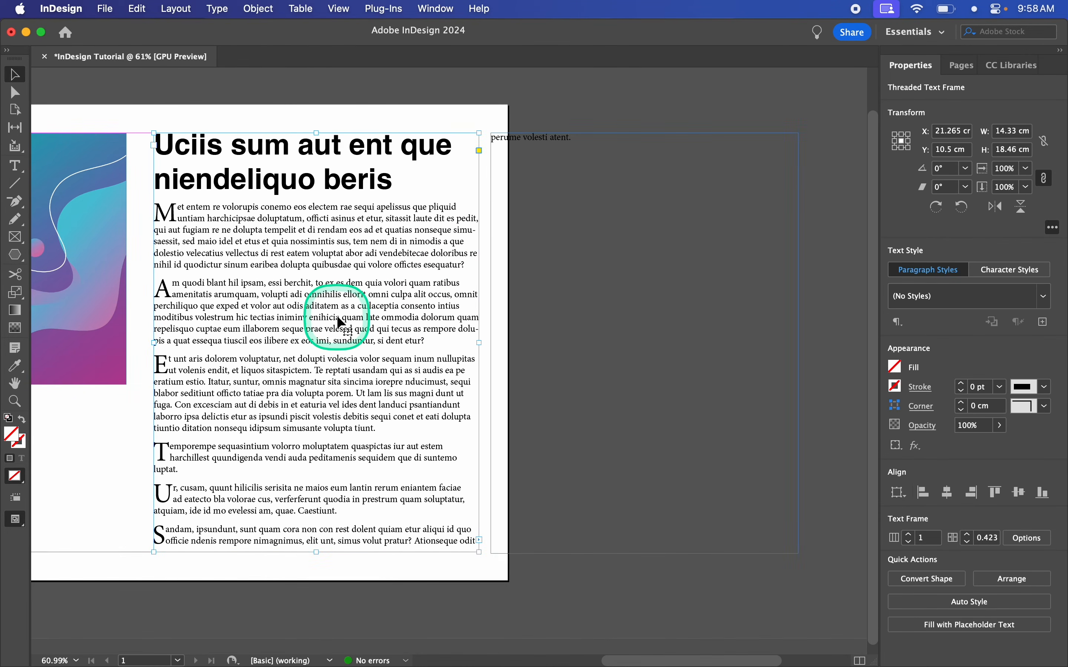
pyautogui.scroll(-1, 339, 318)
pyautogui.scroll(1, 337, 315)
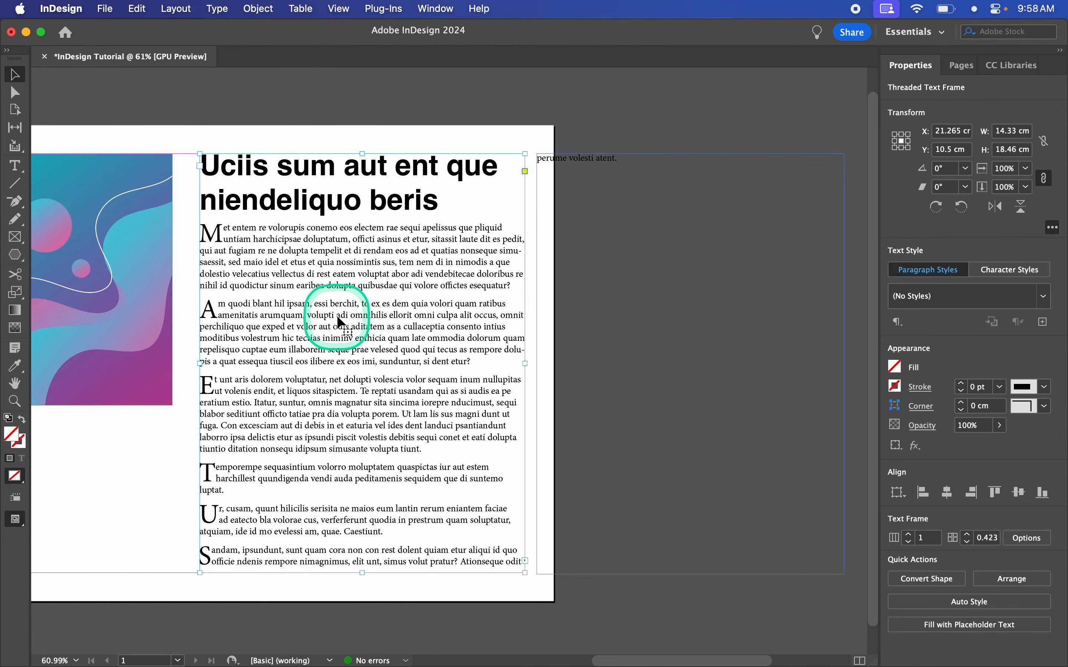
pyautogui.click(340, 7)
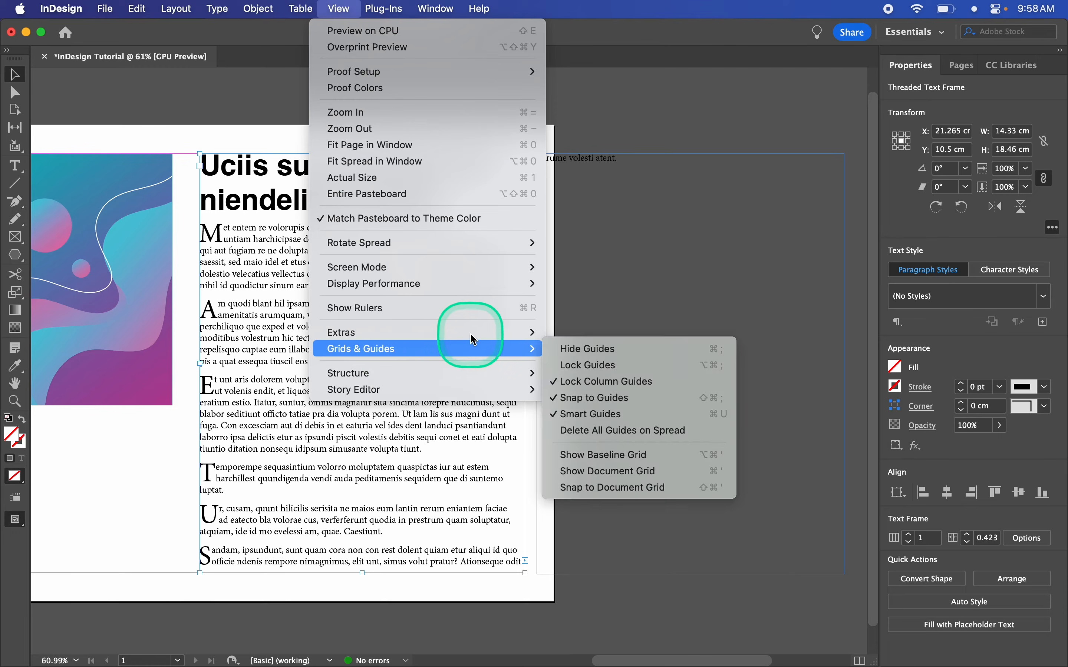
pyautogui.moveTo(516, 333)
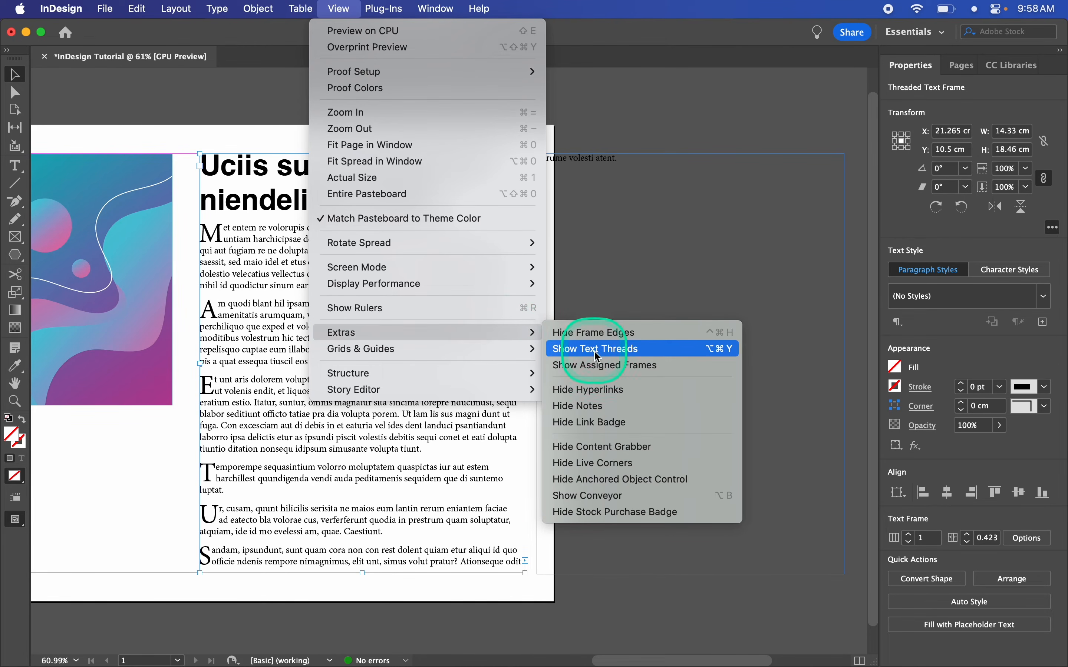
pyautogui.click(624, 358)
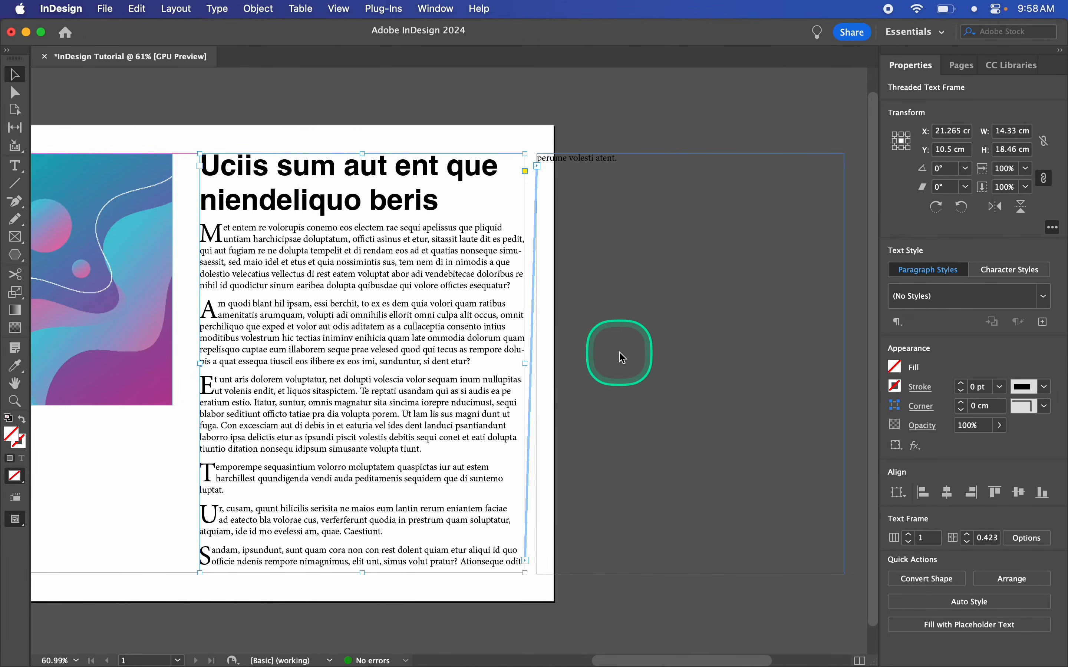
pyautogui.click(513, 600)
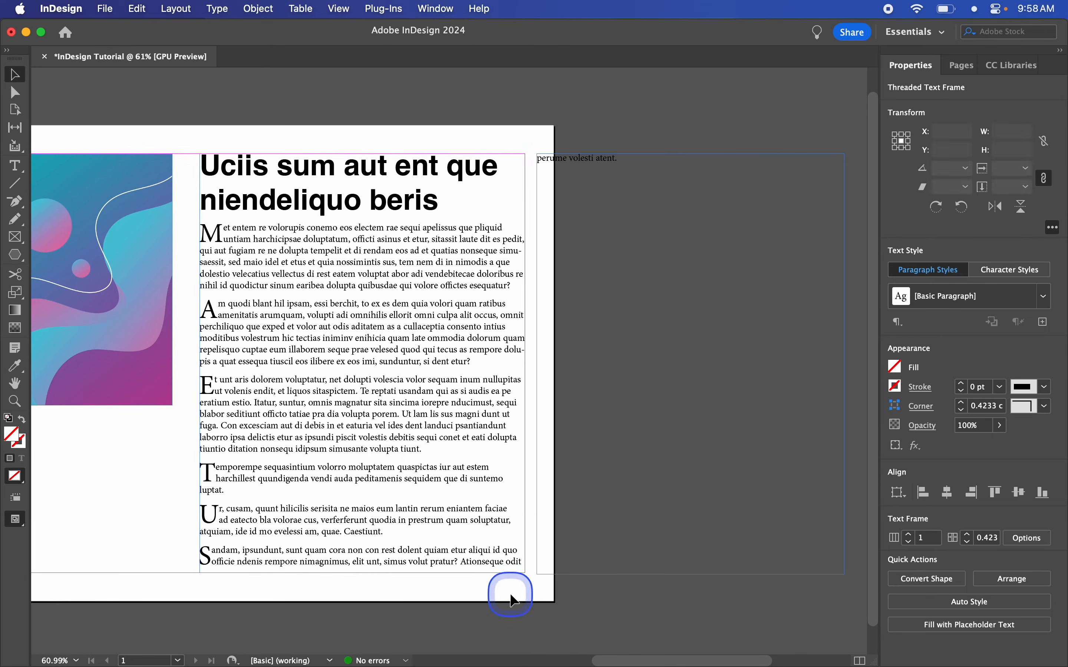
pyautogui.click(425, 474)
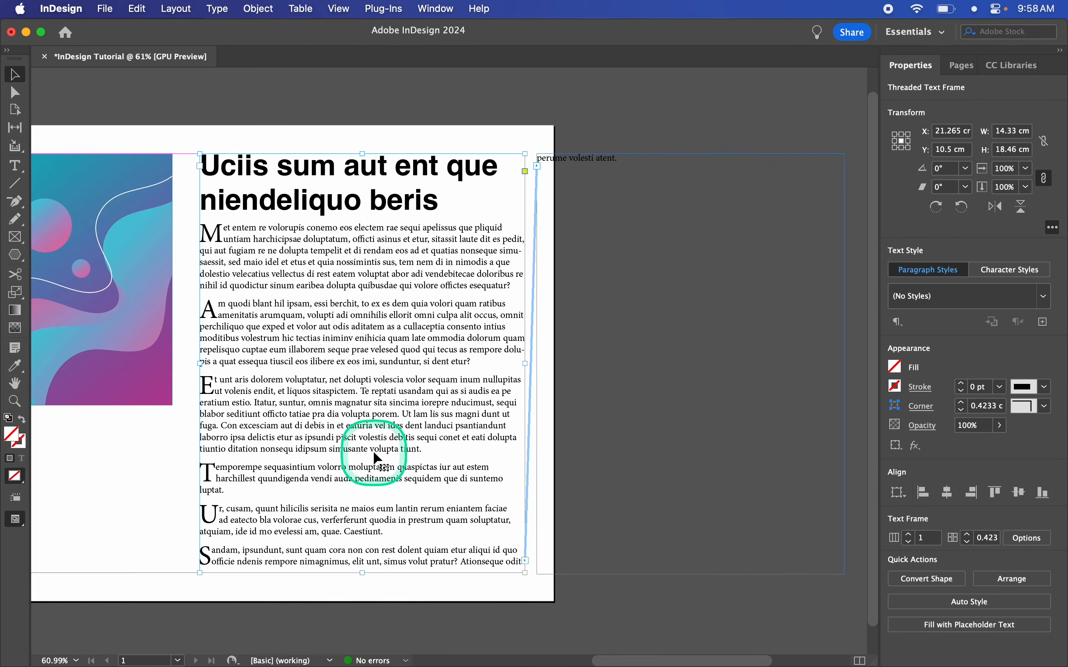
# Move the main text frame under the image and resize it to about 13.55 × 6.53 cm
pyautogui.scroll(-5, 371, 460)
pyautogui.scroll(3, 374, 453)
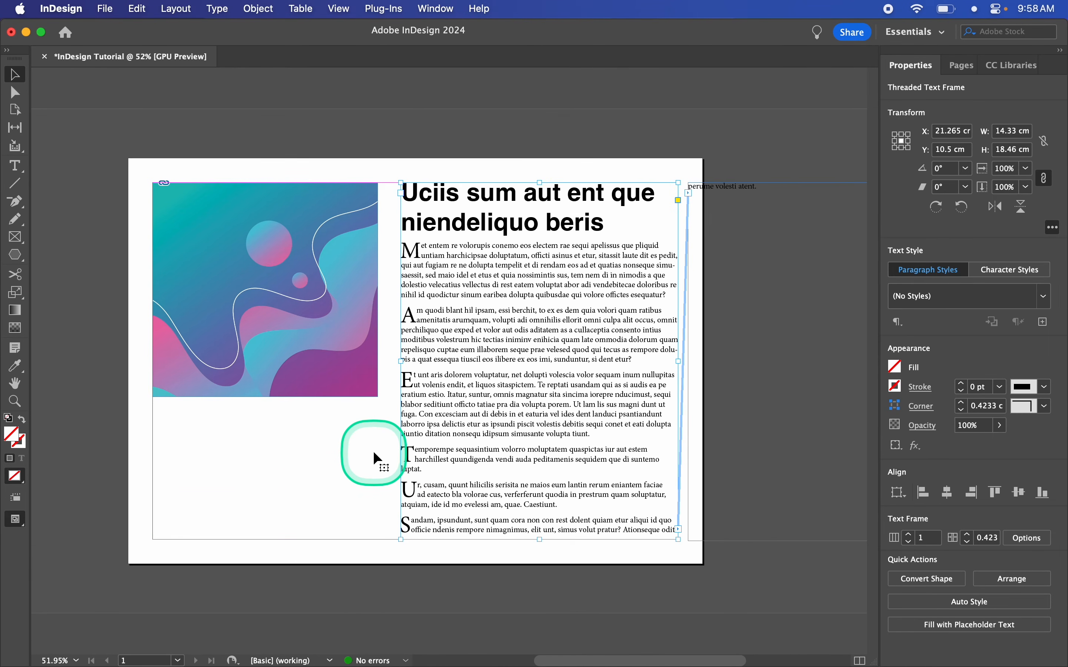
pyautogui.moveTo(619, 214); pyautogui.dragTo(374, 218)
pyautogui.moveTo(446, 182); pyautogui.dragTo(430, 413)
pyautogui.moveTo(378, 454); pyautogui.dragTo(370, 458)
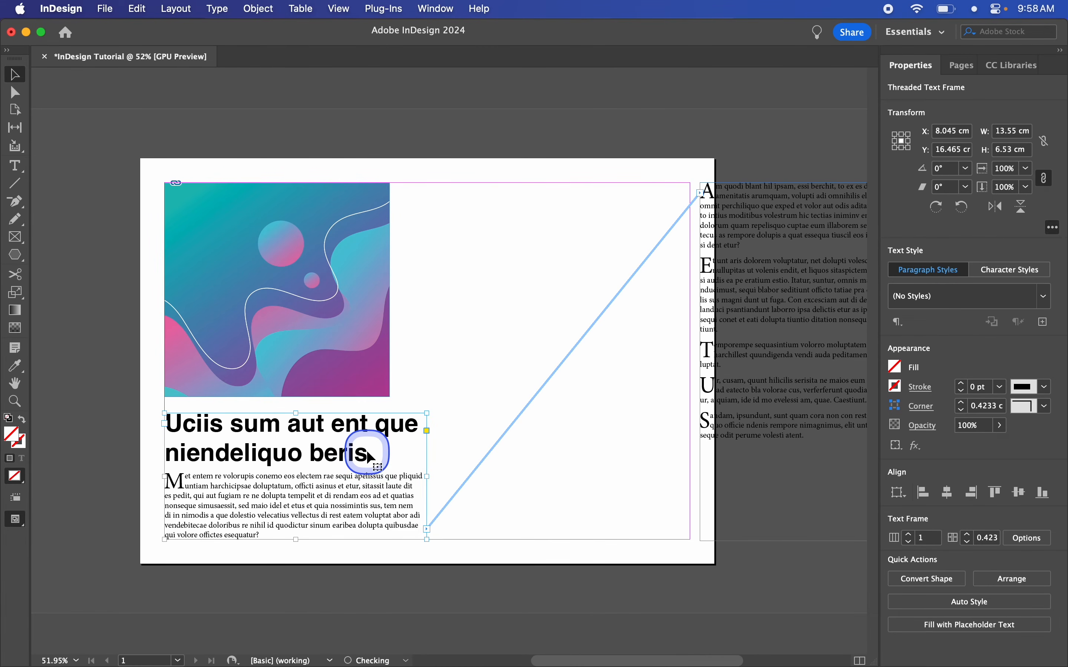
# Move the second threaded frame onto the page beside the image and narrow it to fit within the margin
pyautogui.click(758, 304)
pyautogui.moveTo(759, 305); pyautogui.dragTo(505, 307)
pyautogui.click(410, 358)
pyautogui.click(483, 362)
pyautogui.moveTo(428, 367); pyautogui.dragTo(444, 431)
pyautogui.click(431, 594)
pyautogui.hscroll(-2, 427, 588)
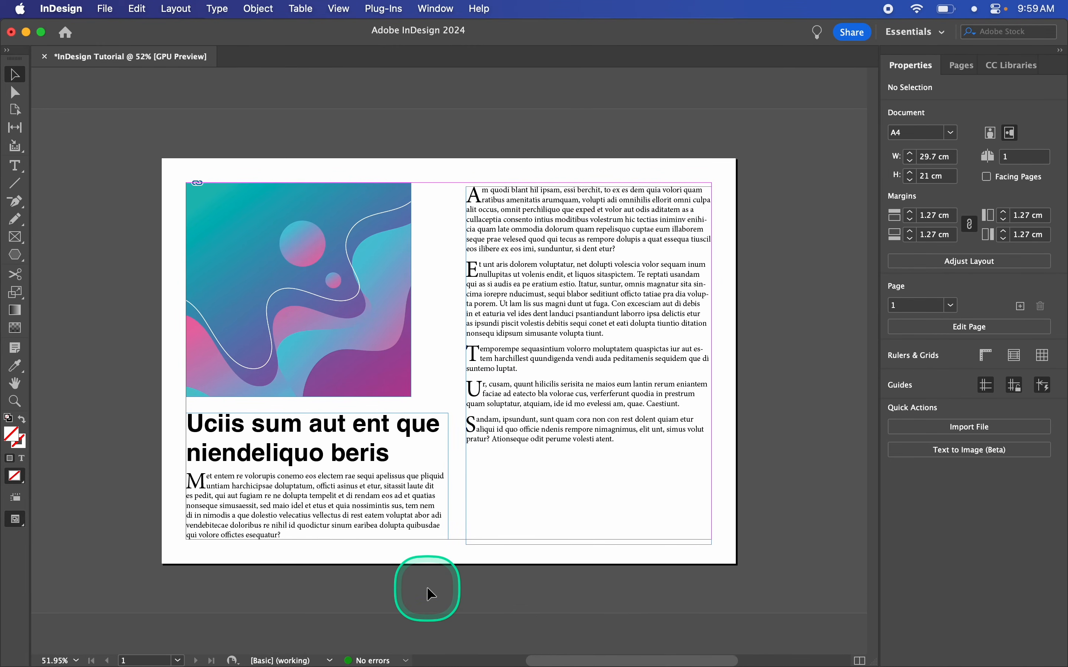
# Narrow the heading's text frame to the image's width and widen the second frame toward it to about 13.88 cm
pyautogui.scroll(1, 427, 588)
pyautogui.scroll(1, 427, 589)
pyautogui.scroll(1, 427, 588)
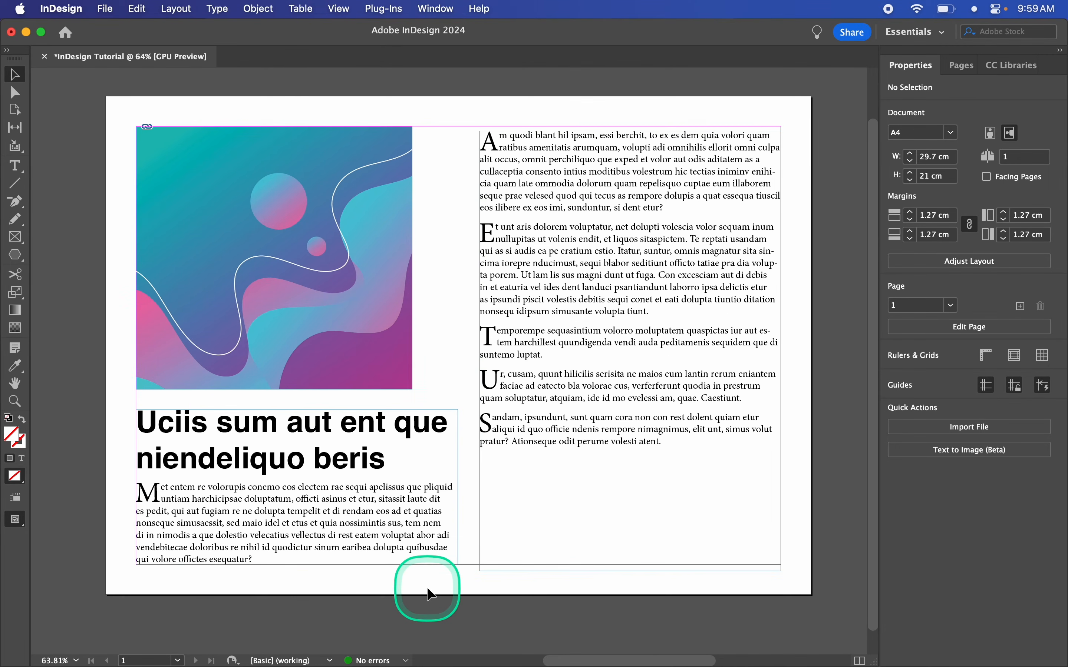
pyautogui.scroll(2, 427, 588)
pyautogui.click(410, 498)
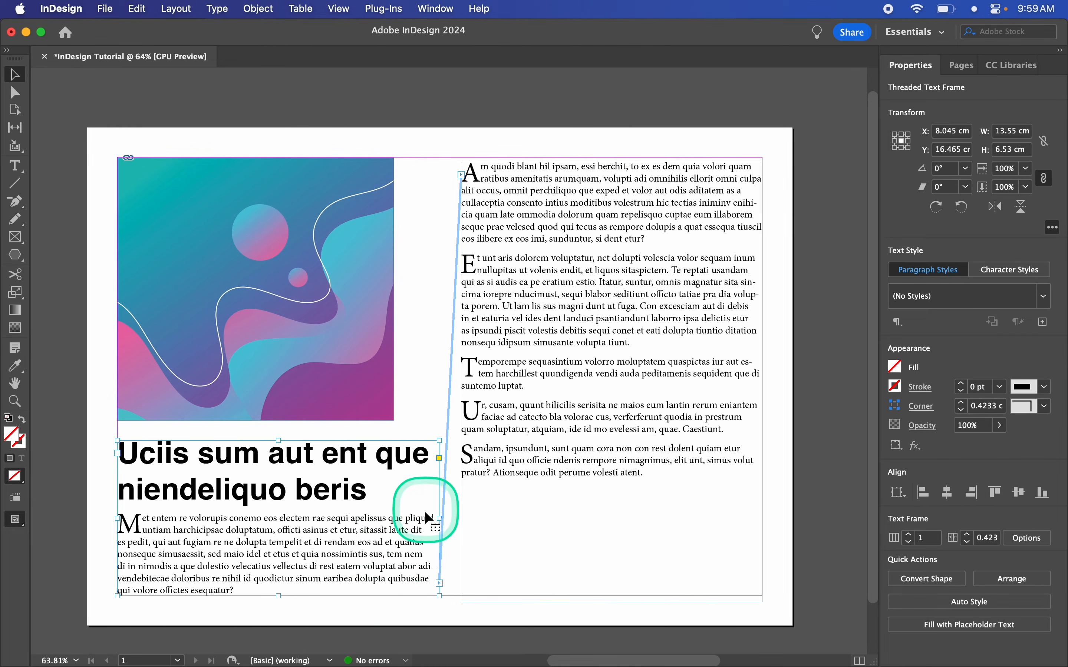
pyautogui.moveTo(439, 518); pyautogui.dragTo(393, 513)
pyautogui.click(462, 419)
pyautogui.moveTo(463, 385); pyautogui.dragTo(432, 382)
pyautogui.click(809, 328)
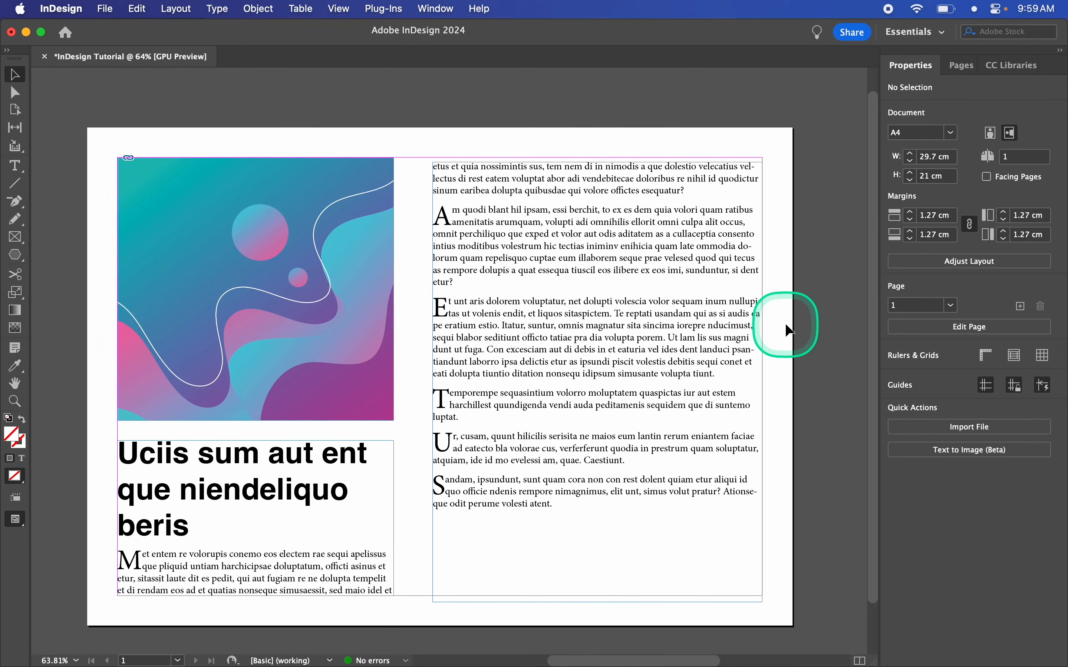
# Preview the page, and extend or trim the second frame's vertical edges to the page margins for a height of 18.46 cm
pyautogui.press('w')
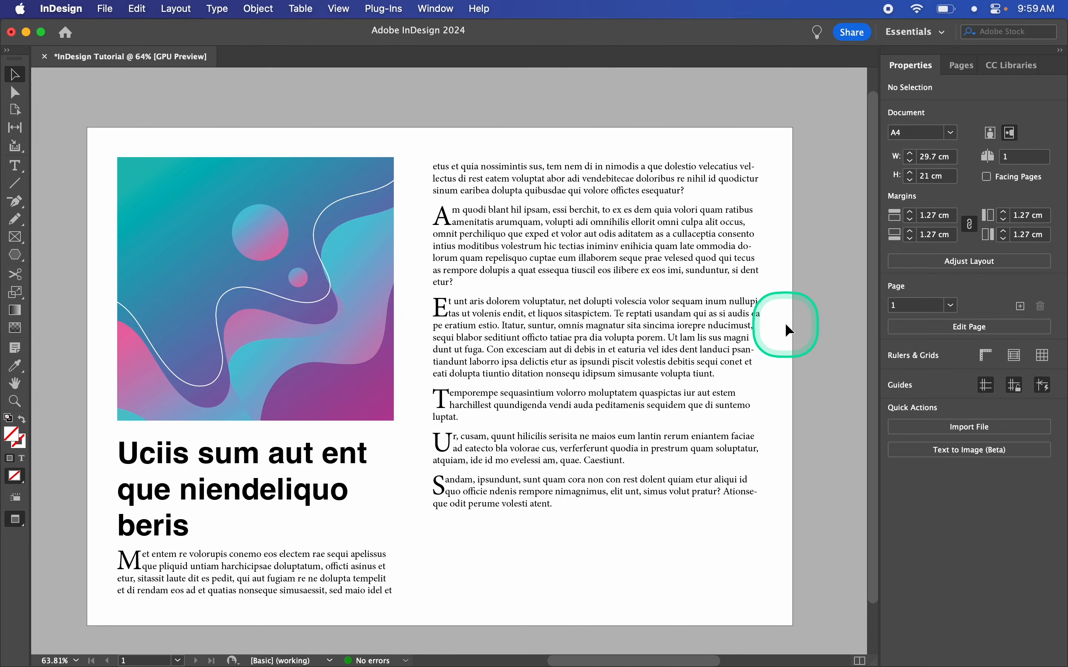
pyautogui.press('w')
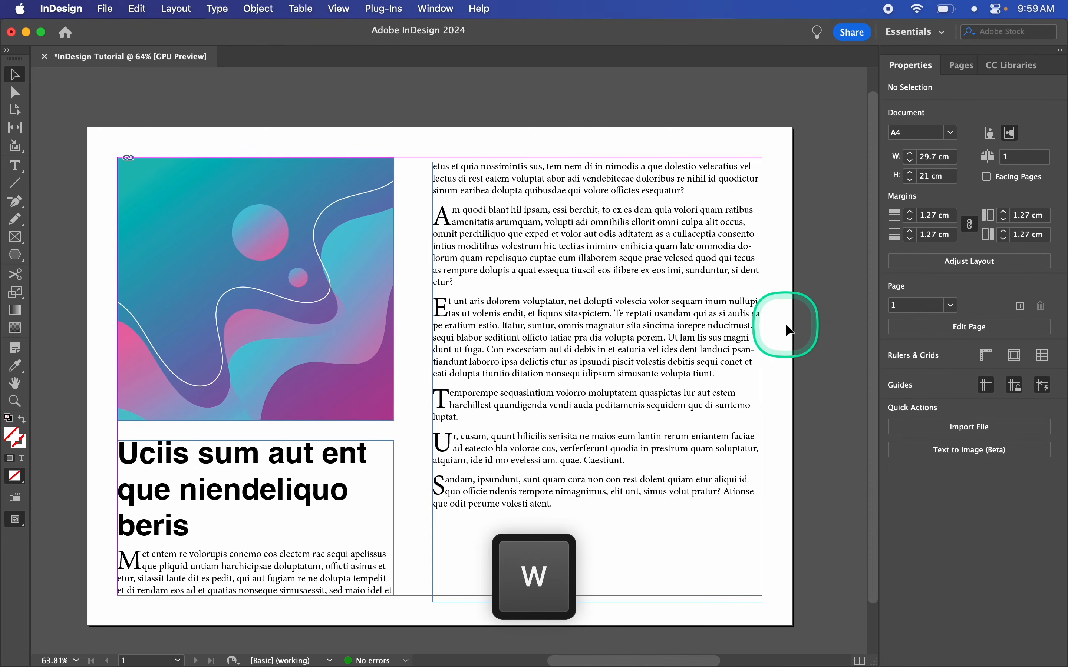
pyautogui.click(644, 490)
pyautogui.moveTo(598, 602); pyautogui.dragTo(598, 597)
pyautogui.press('w')
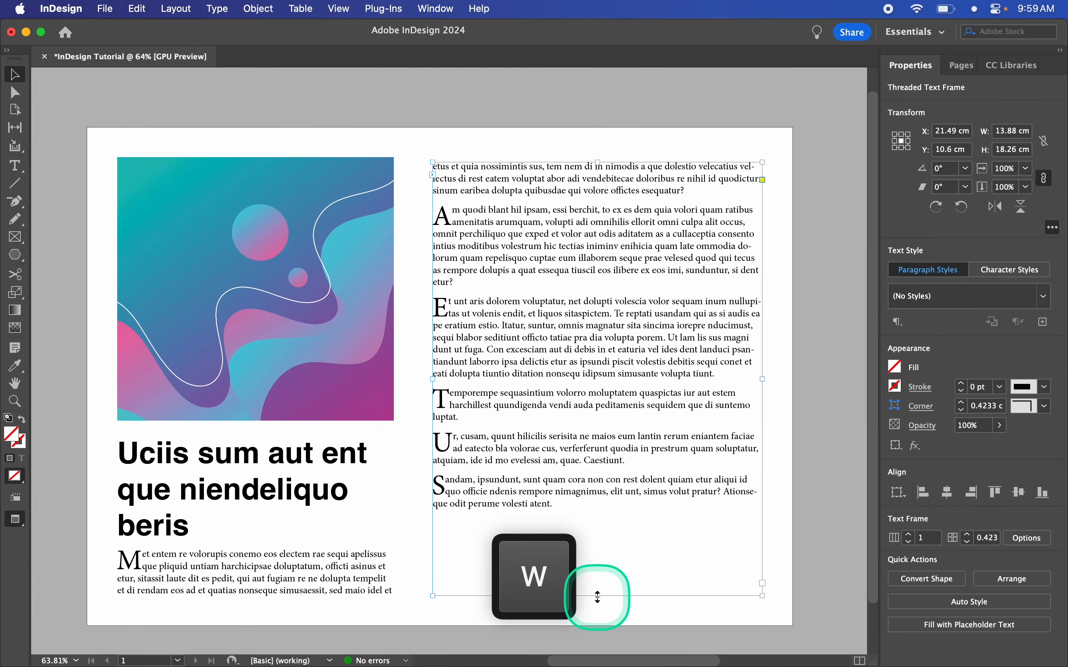
pyautogui.click(786, 471)
pyautogui.press('w')
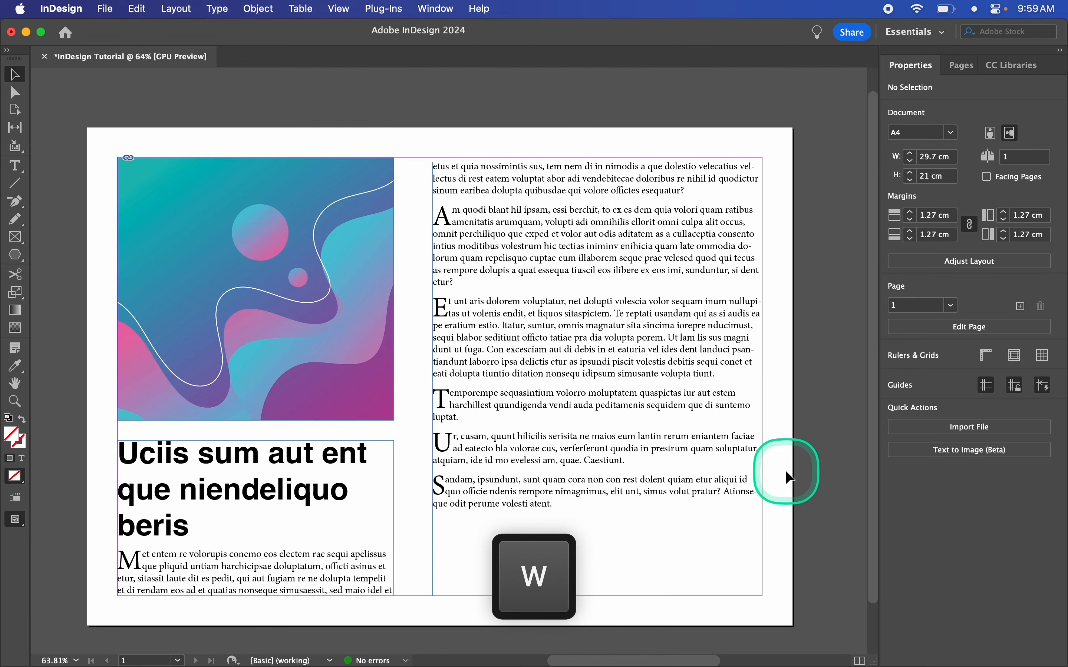
pyautogui.click(667, 357)
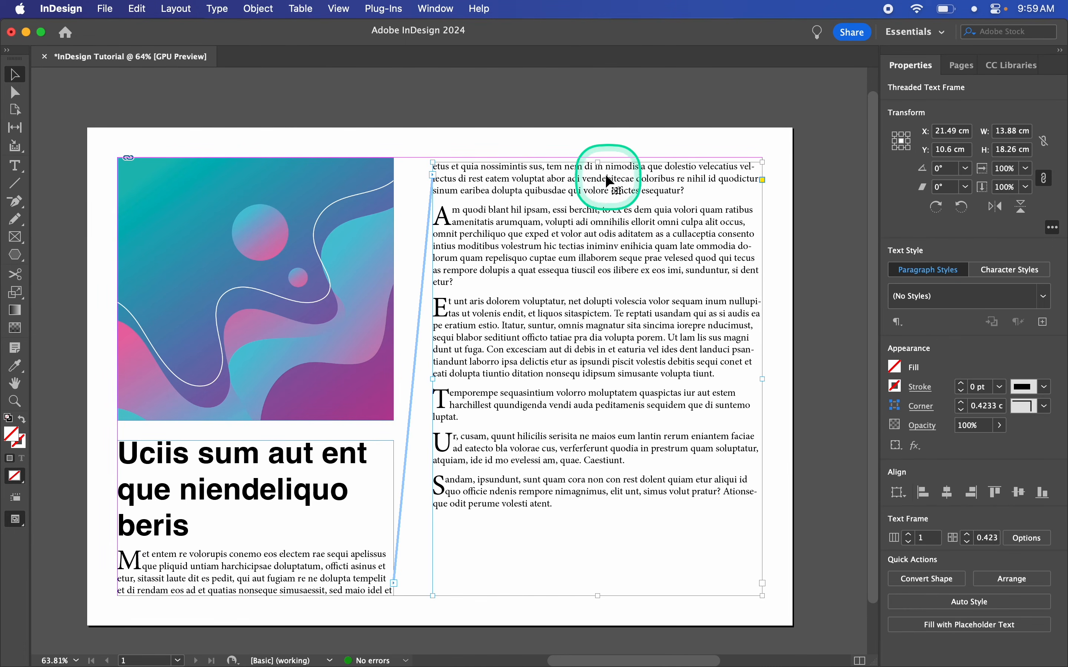
pyautogui.moveTo(598, 162); pyautogui.dragTo(599, 158)
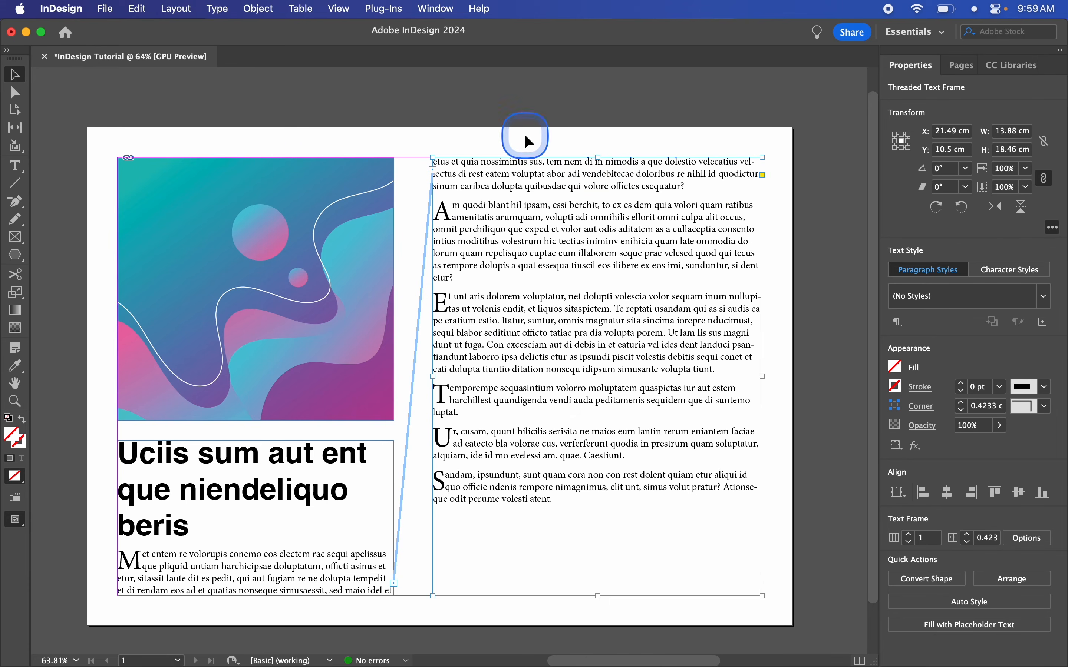
pyautogui.click(528, 142)
# Switch the screen mode to Preview and return it to Normal
pyautogui.click(339, 8)
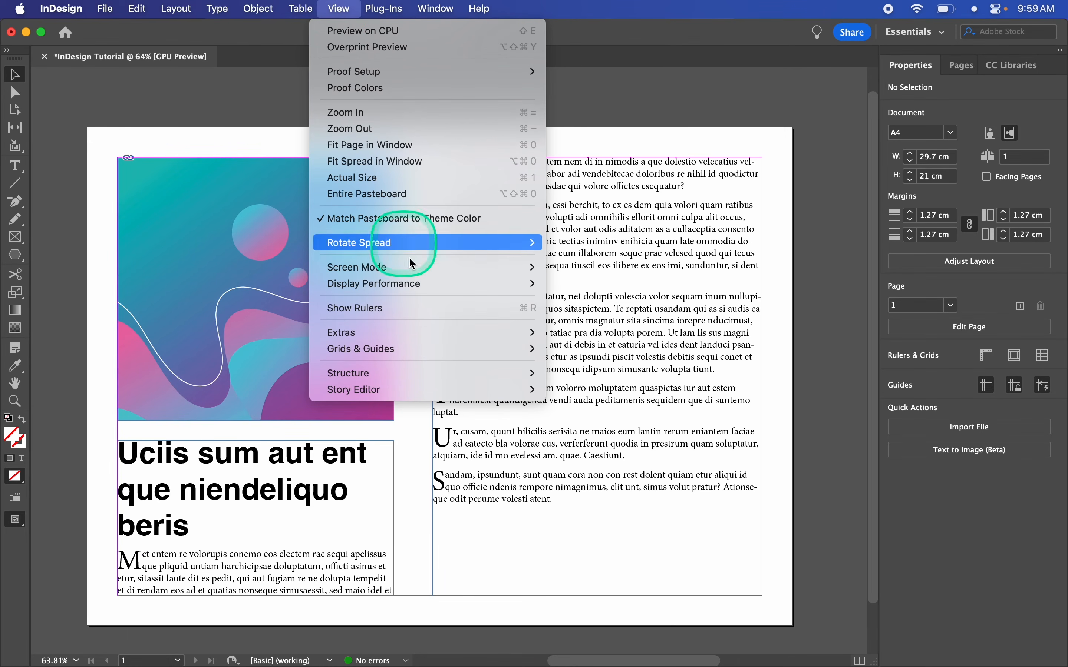
pyautogui.moveTo(501, 267)
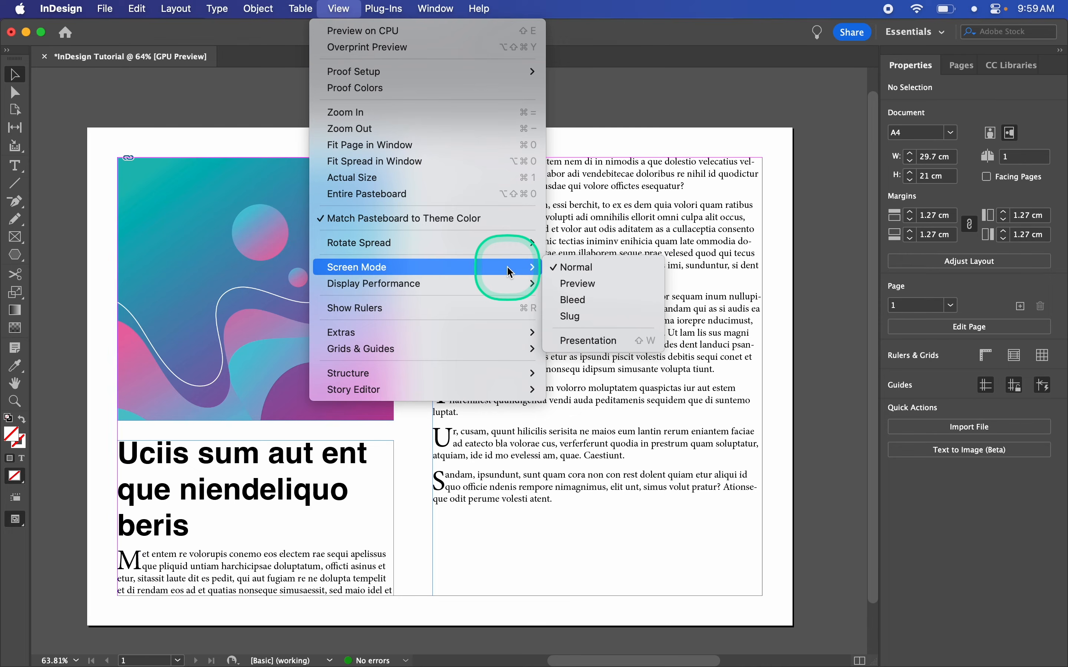
pyautogui.click(577, 283)
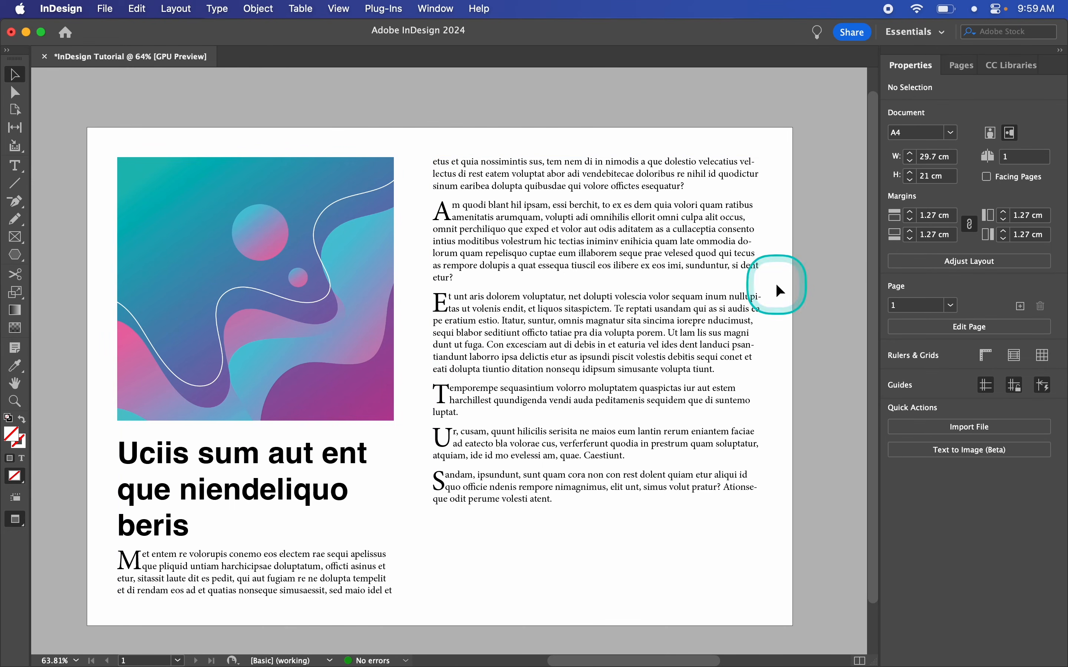
pyautogui.press('w')
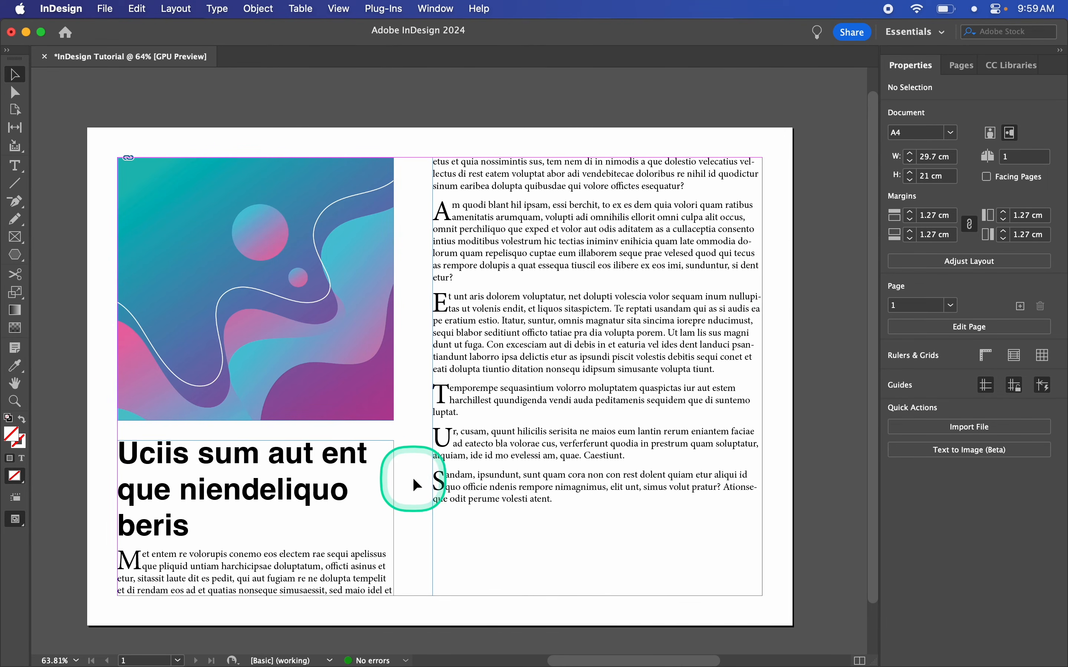
# Examine the thread between the two text frames and the finished page layout in both Normal and Preview modes
pyautogui.scroll(-1, 413, 479)
pyautogui.scroll(1, 413, 479)
pyautogui.scroll(1, 410, 485)
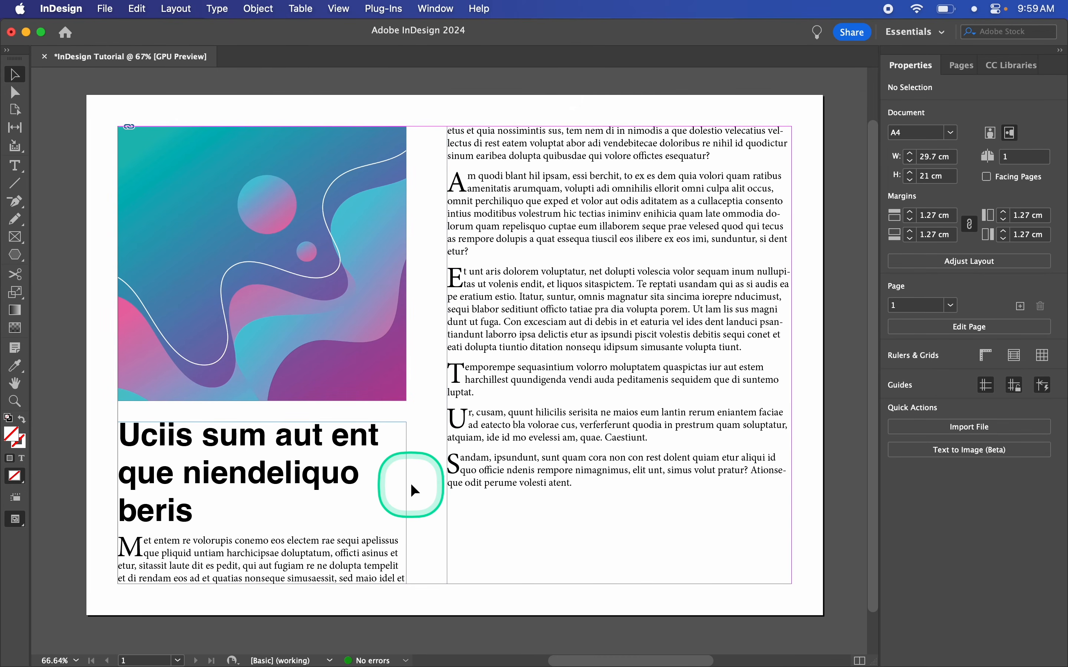
pyautogui.scroll(-2, 410, 484)
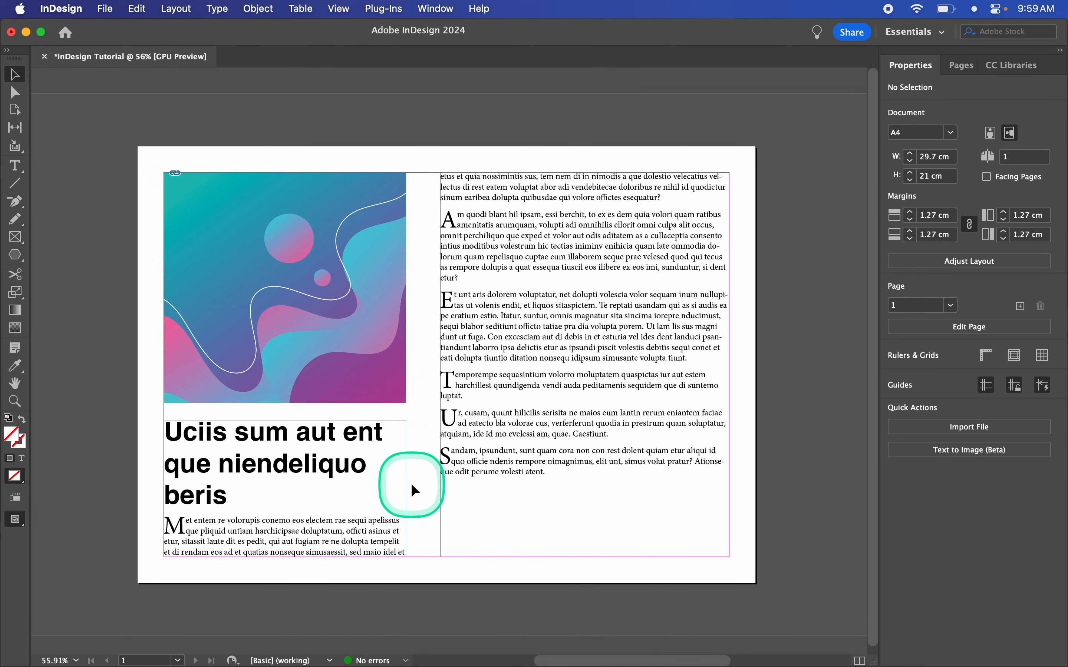
pyautogui.scroll(1, 410, 484)
pyautogui.click(464, 453)
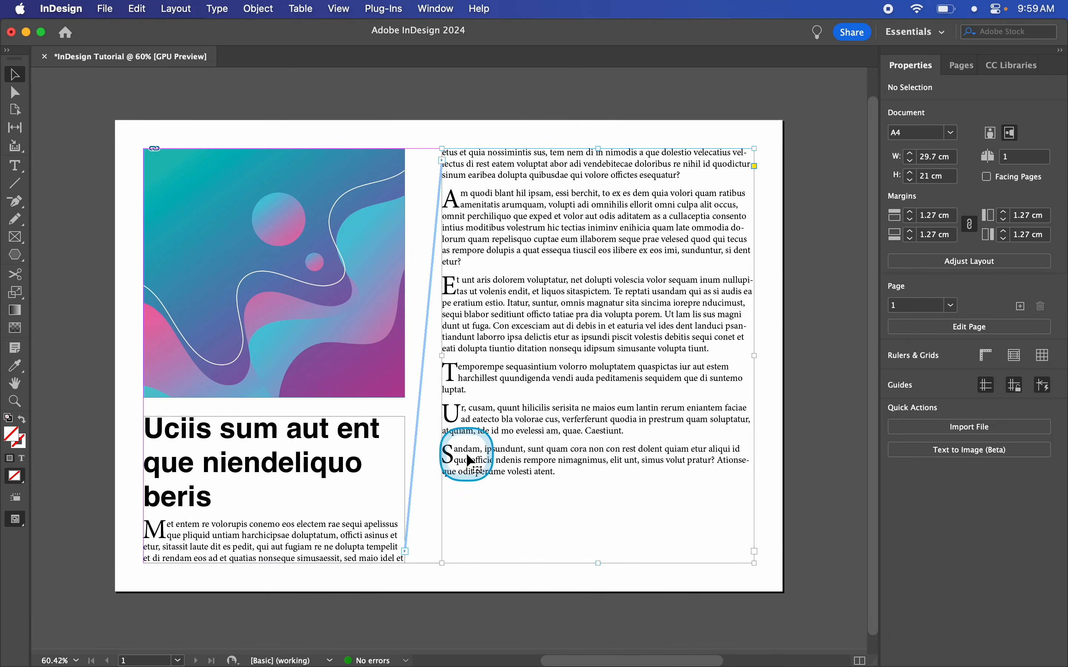
pyautogui.click(424, 462)
pyautogui.press('w')
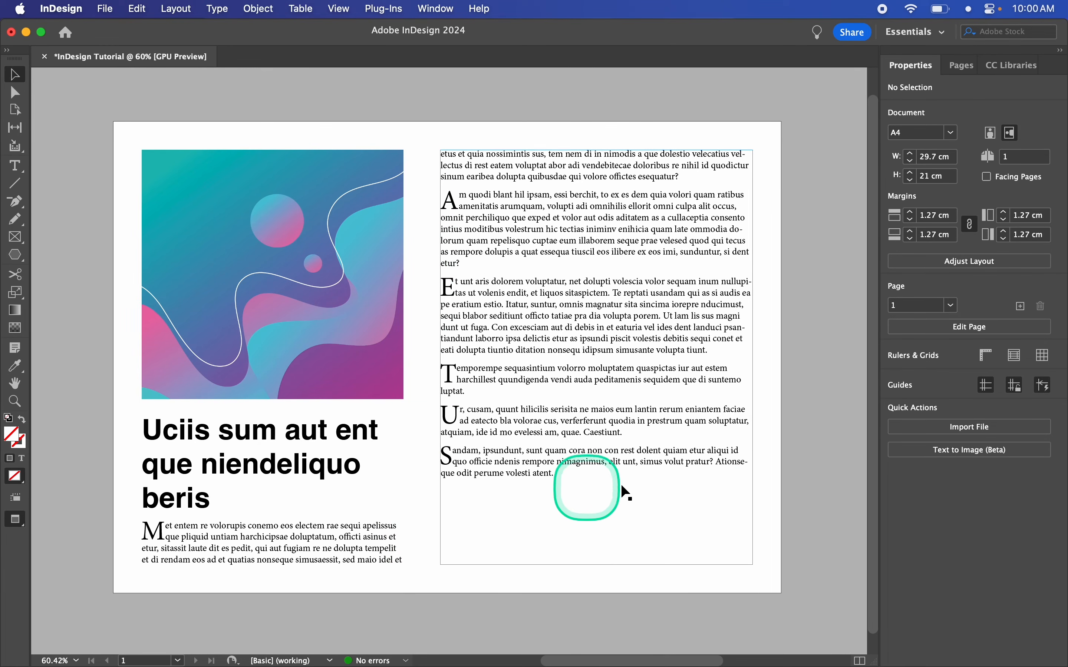
pyautogui.scroll(2, 377, 514)
pyautogui.scroll(-2, 378, 521)
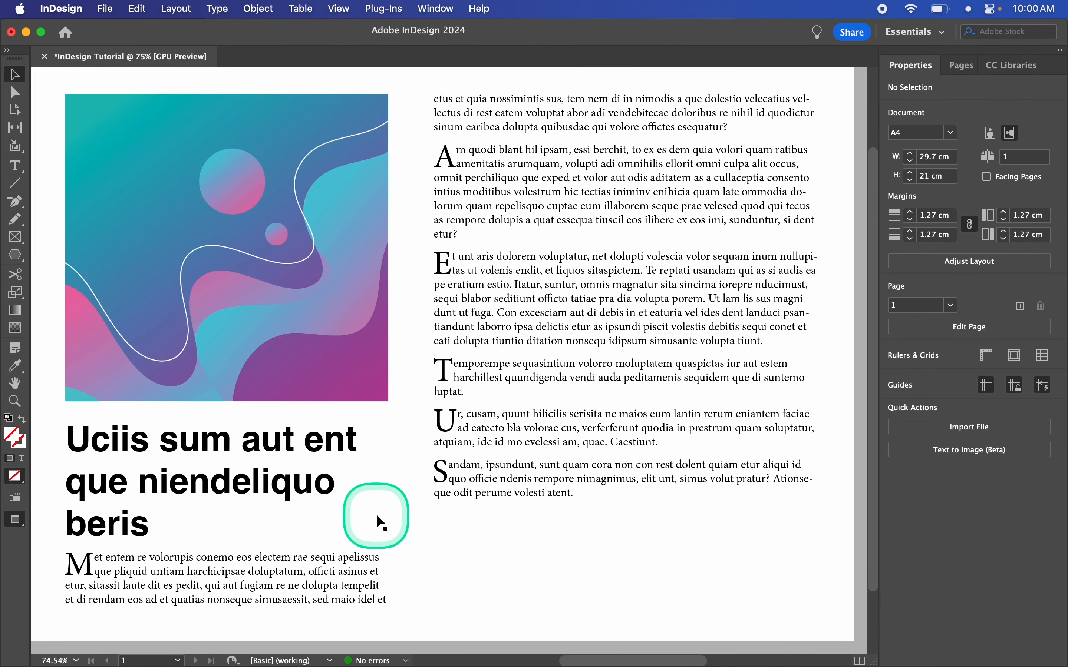
pyautogui.press('w')
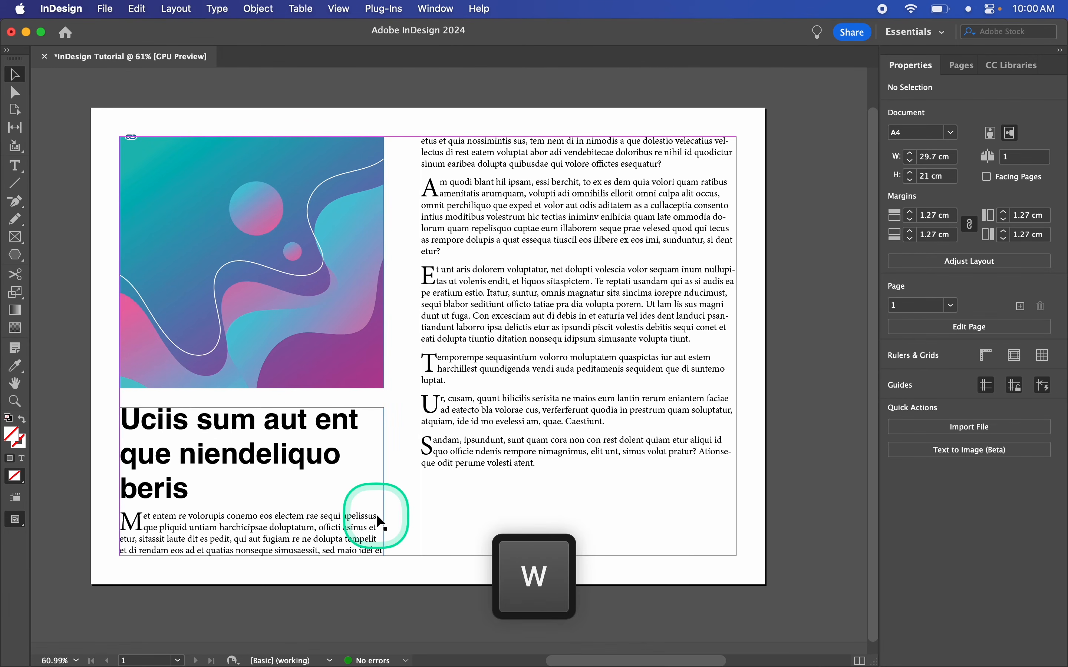
# Draw a horizontal line about 13.88 cm long beneath the second frame's text and give it a 22 pt black stroke
pyautogui.click(15, 189)
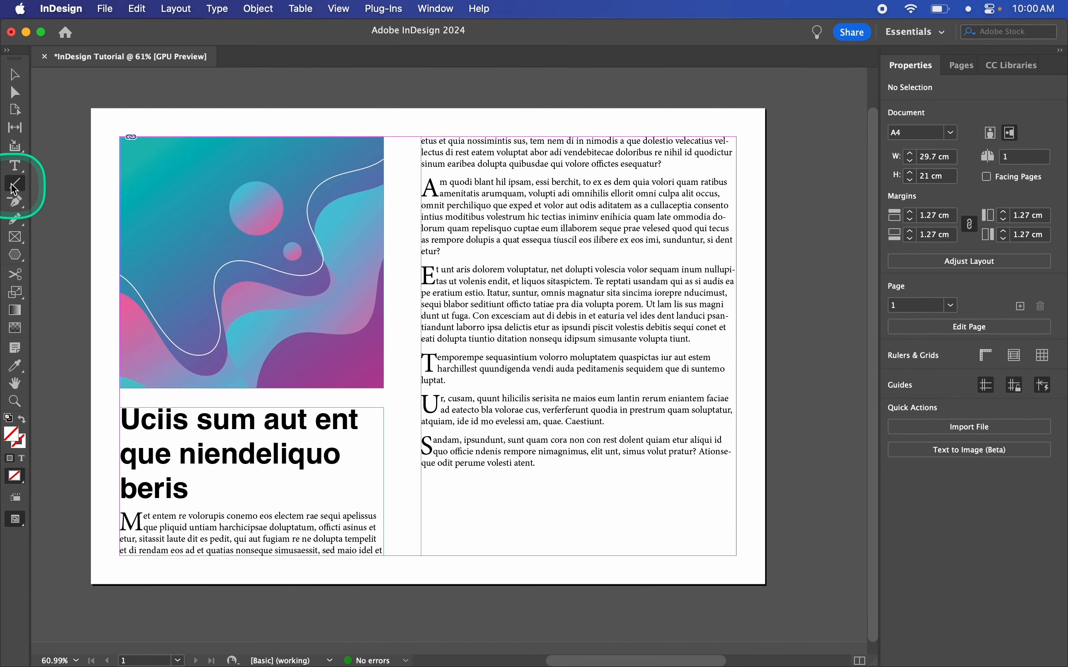
pyautogui.moveTo(422, 500); pyautogui.dragTo(735, 497)
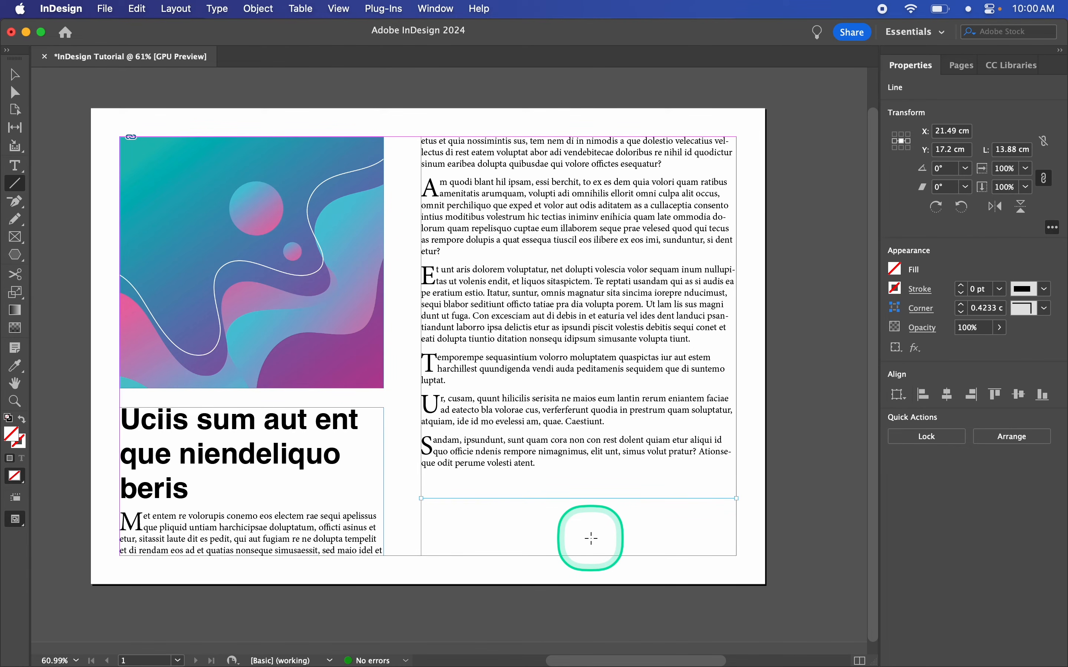
pyautogui.press('d')
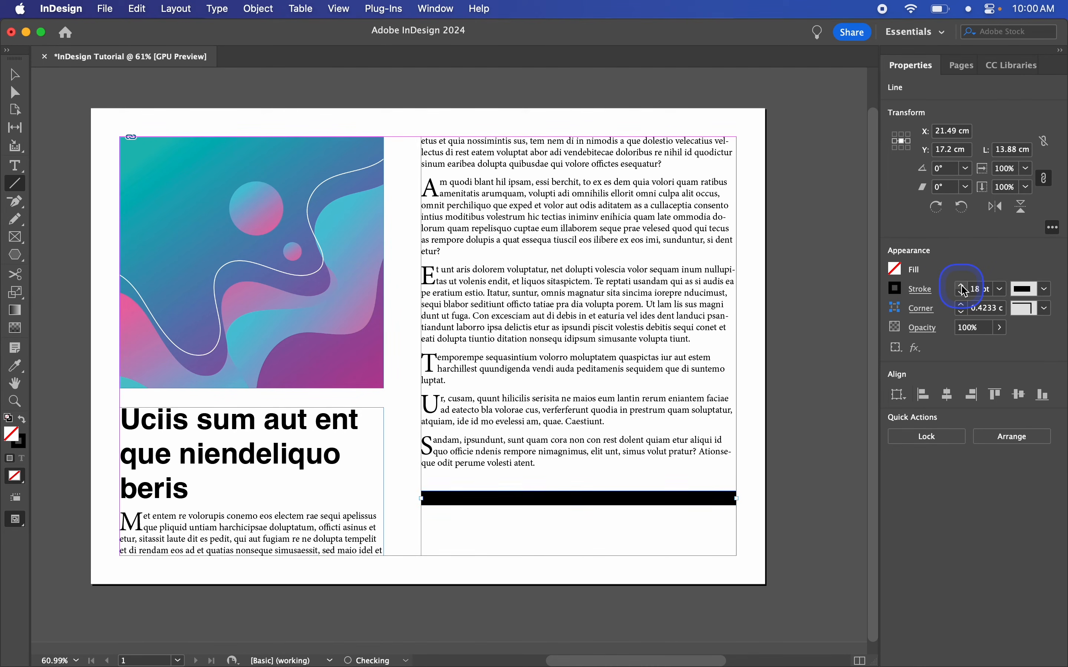
pyautogui.click(964, 287)
pyautogui.click(963, 287)
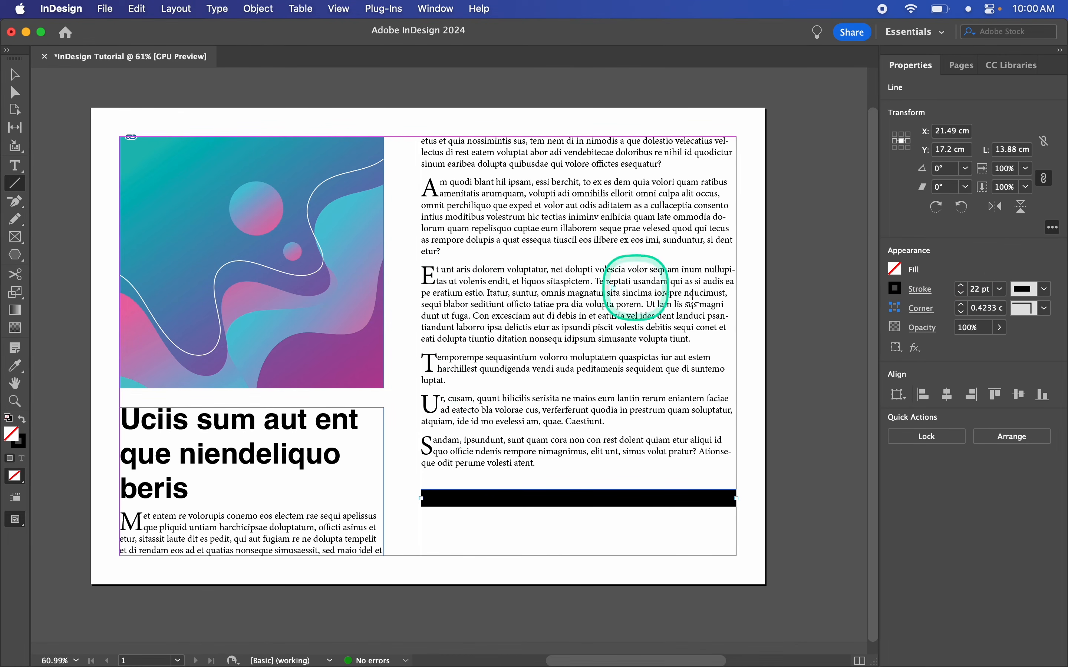
# Try a Round Cap on the line's stroke and compare it with the Butt Cap
pyautogui.click(926, 294)
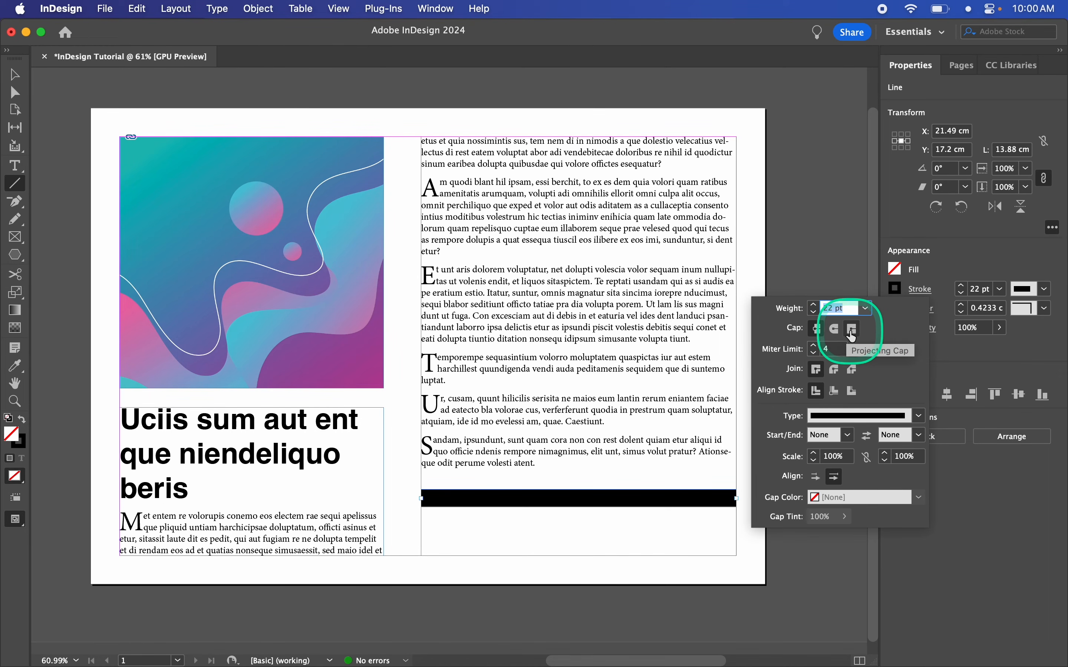
pyautogui.click(835, 329)
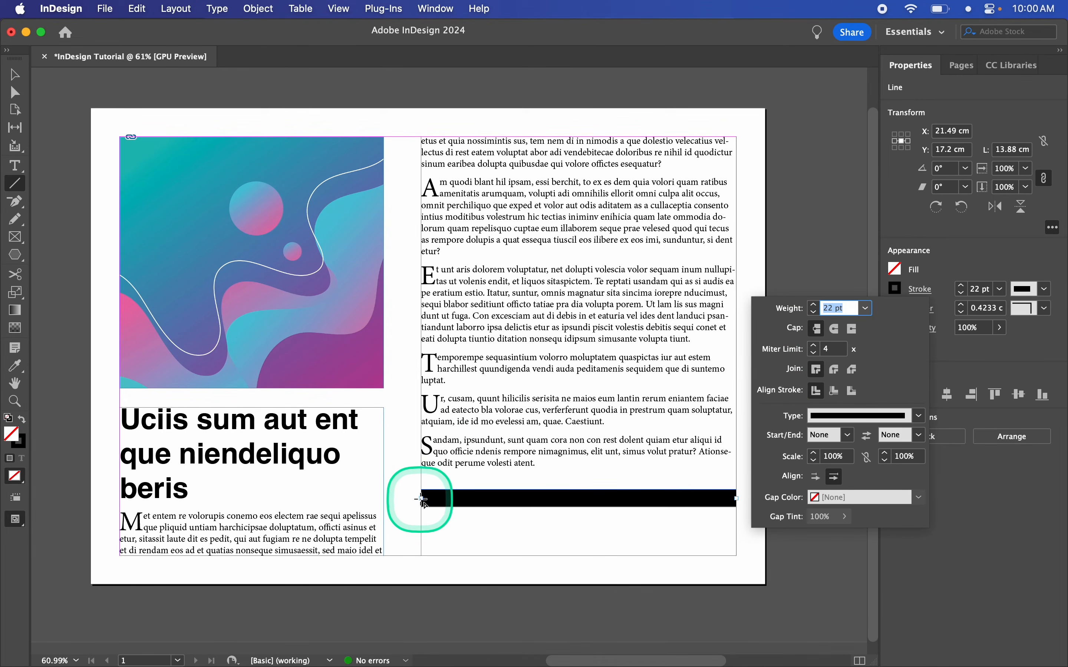
pyautogui.click(840, 330)
pyautogui.click(837, 331)
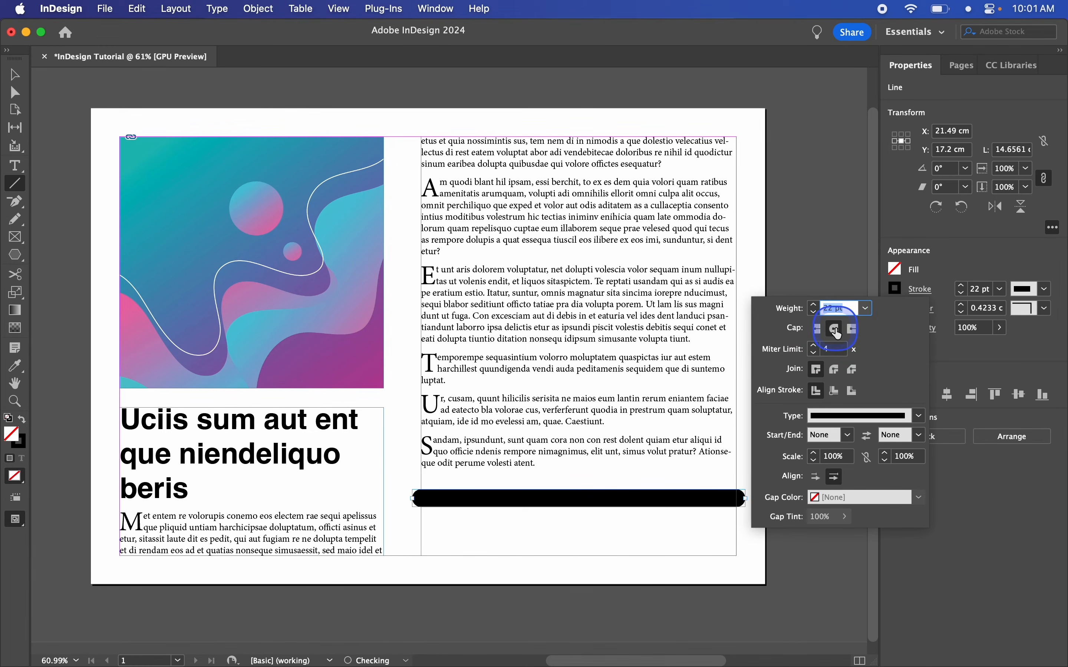
pyautogui.click(817, 330)
pyautogui.click(833, 331)
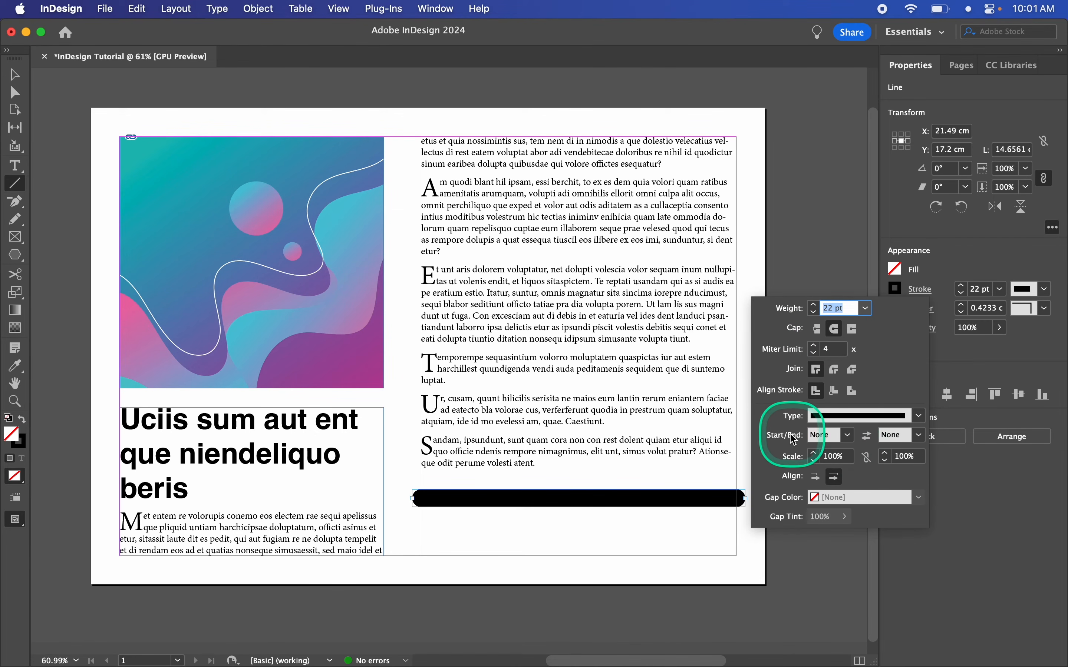
# Try the Bar, SquareSolid, Square, CircleSolid and Circle shapes at the start of the line
pyautogui.click(850, 436)
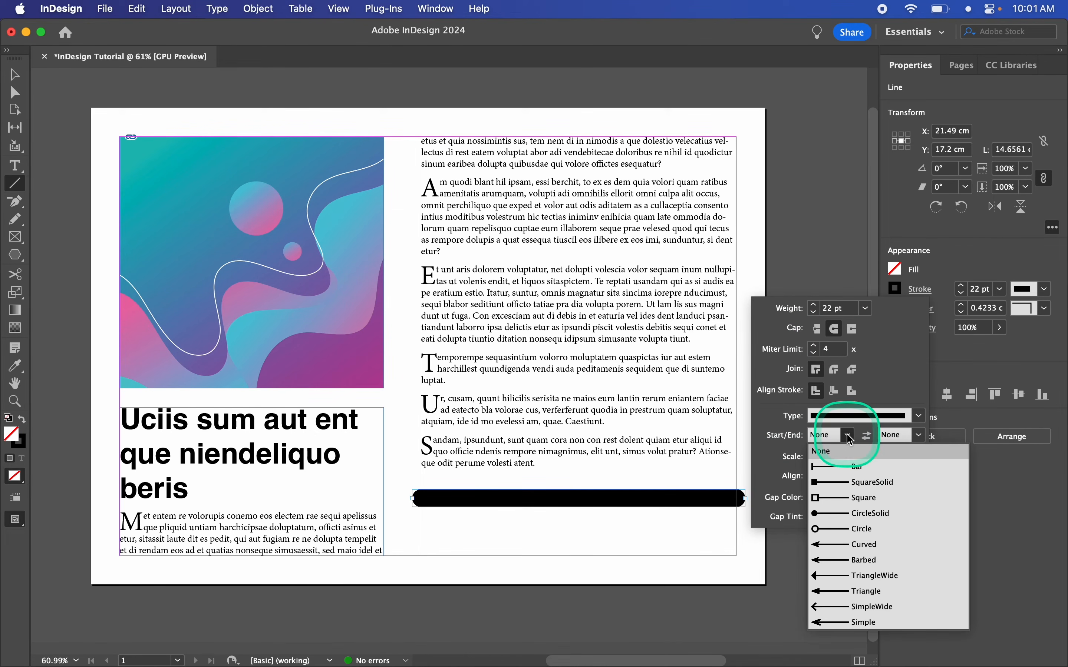
pyautogui.click(840, 467)
pyautogui.click(848, 436)
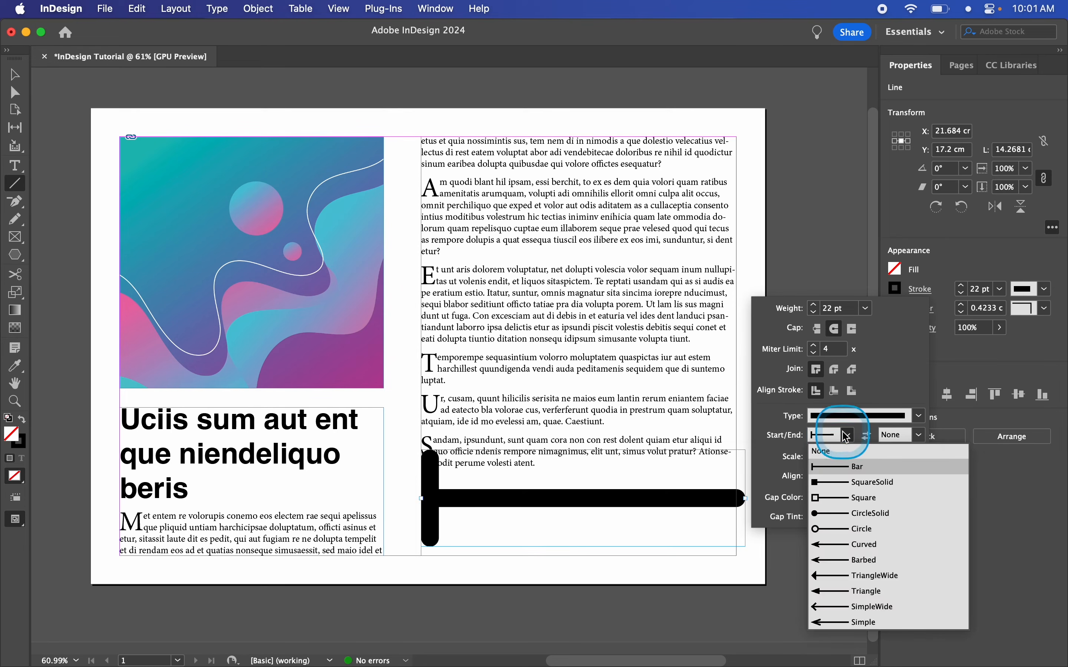
pyautogui.click(844, 482)
pyautogui.click(849, 443)
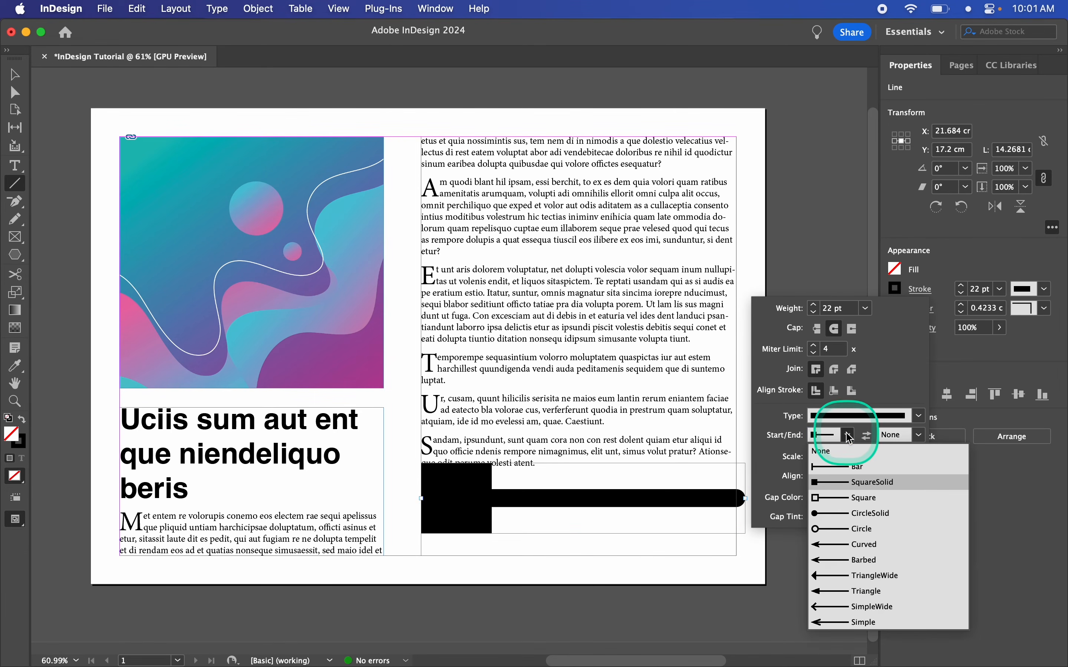
pyautogui.click(829, 498)
pyautogui.click(849, 436)
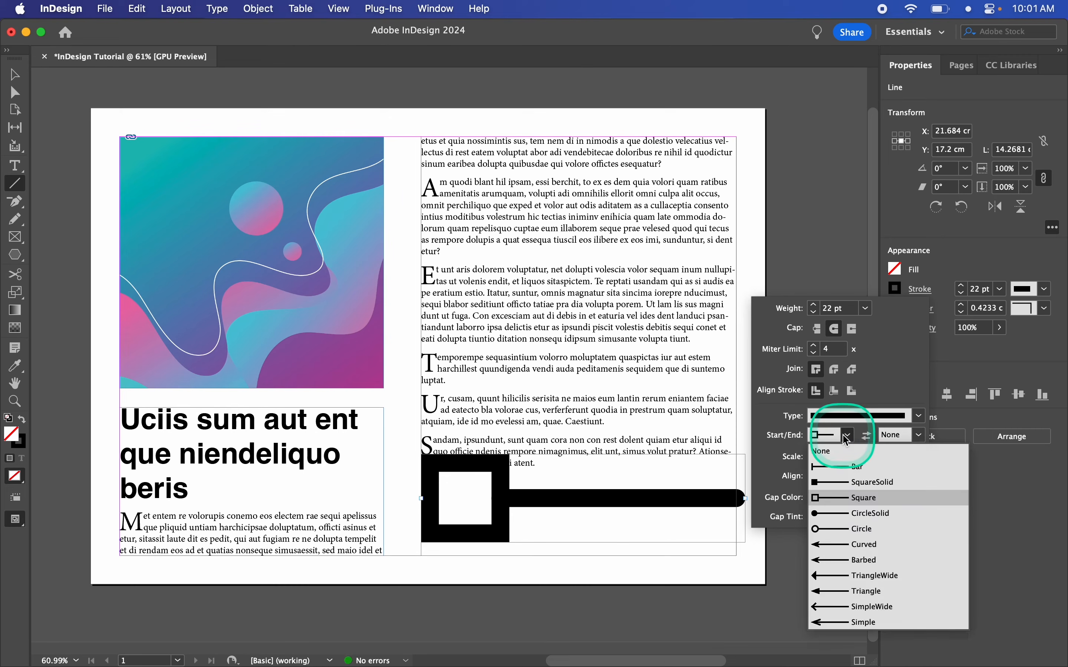
pyautogui.click(865, 513)
pyautogui.click(848, 435)
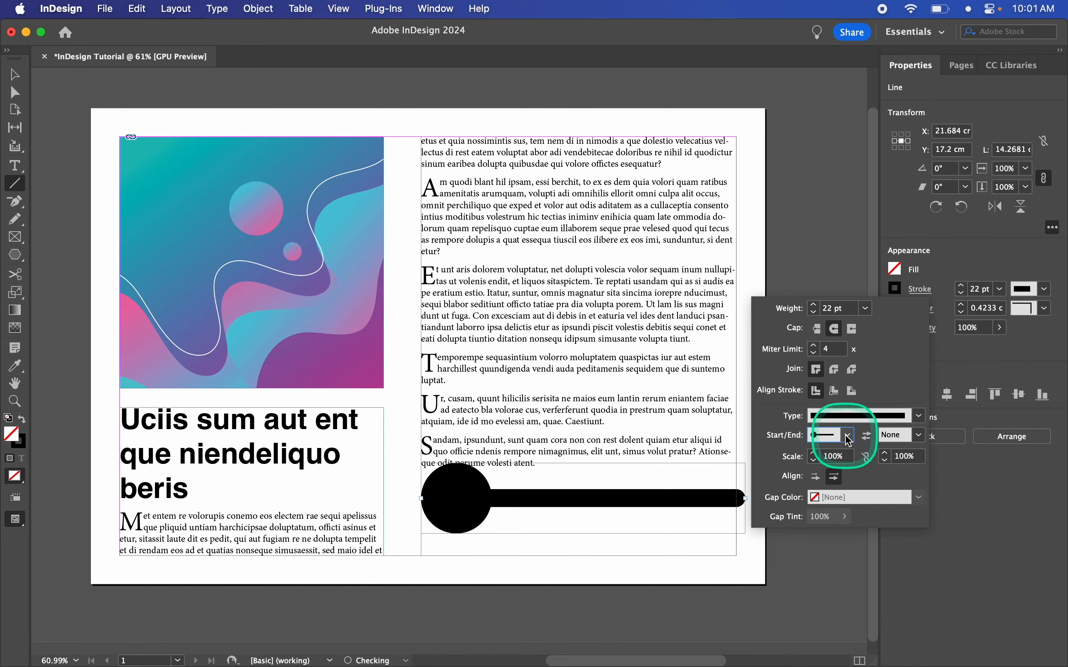
pyautogui.click(855, 529)
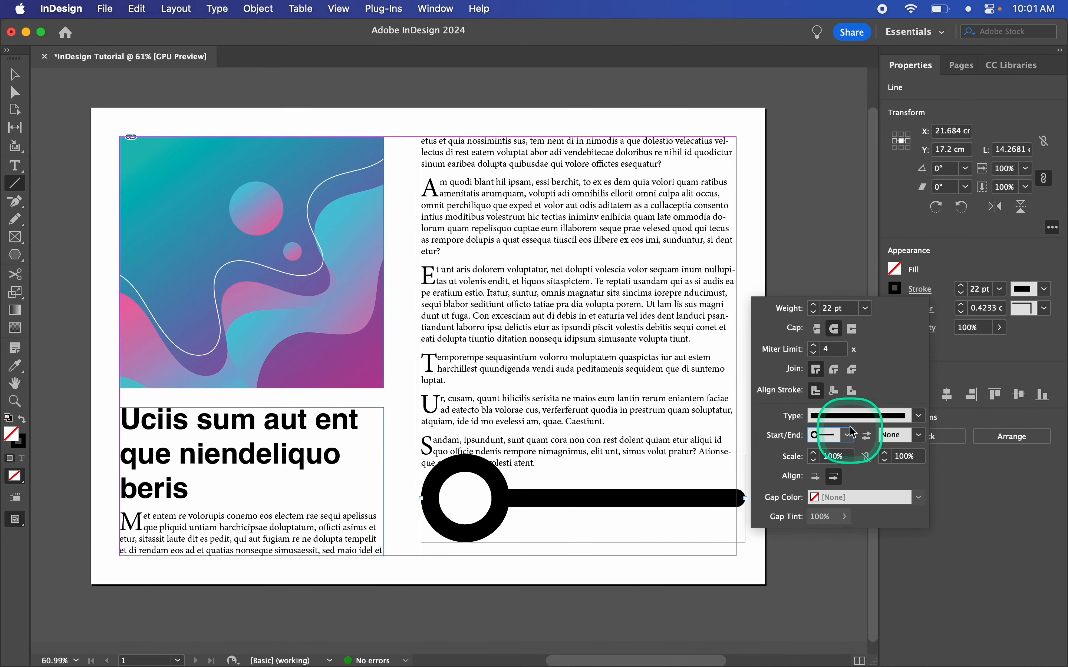
# Give the line a Barbed end arrowhead, with its start shape set to None and a Butt Cap
pyautogui.click(913, 435)
pyautogui.click(903, 543)
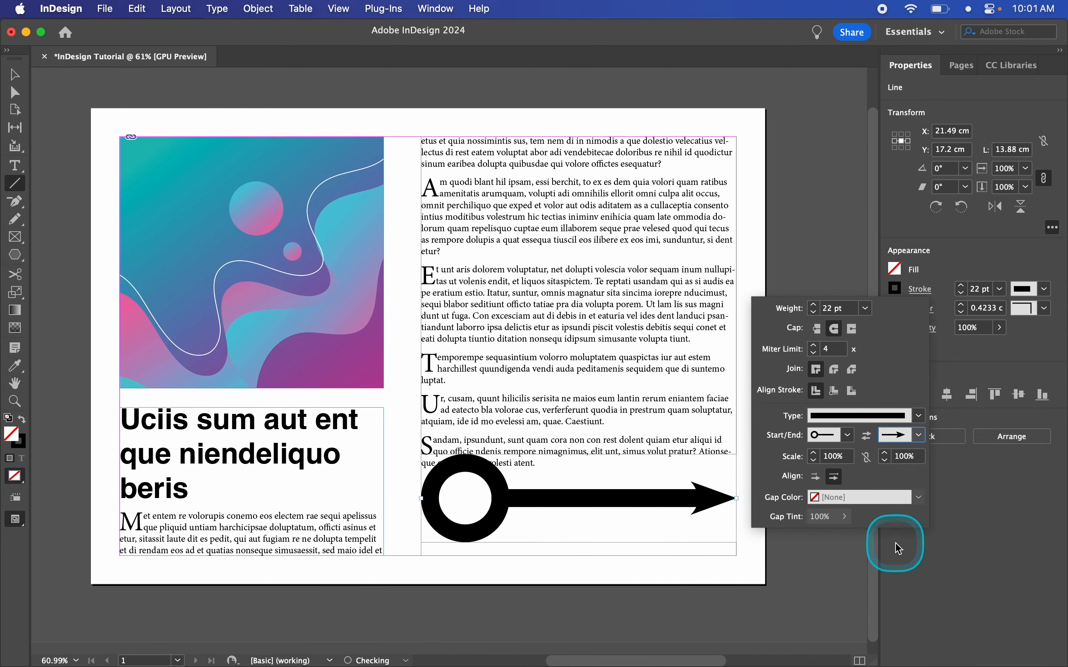
pyautogui.click(920, 442)
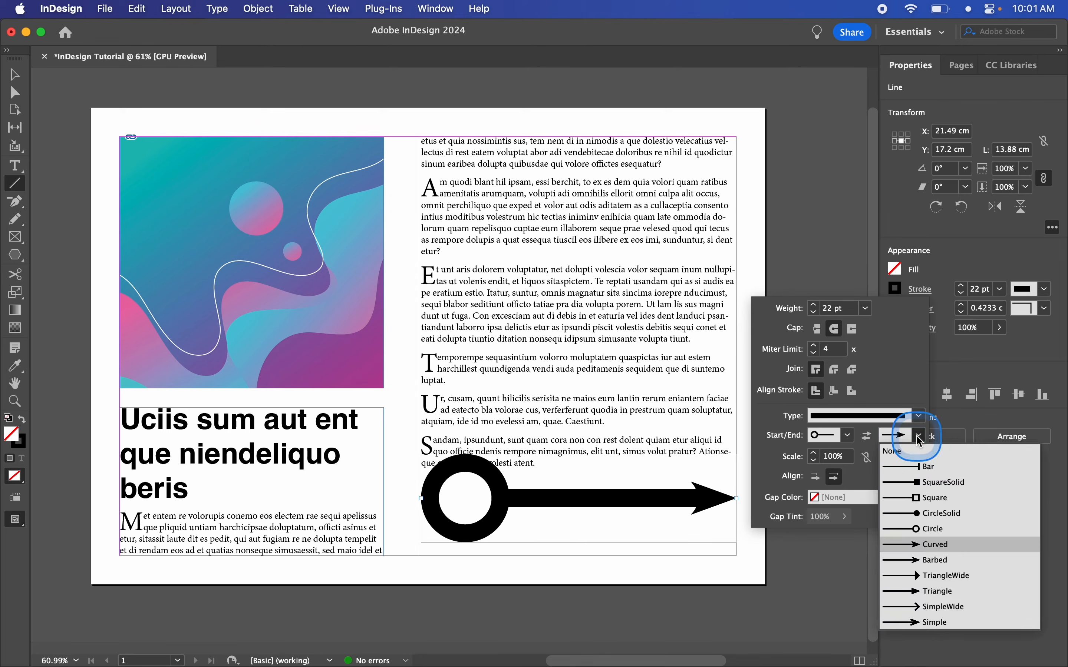
pyautogui.click(917, 563)
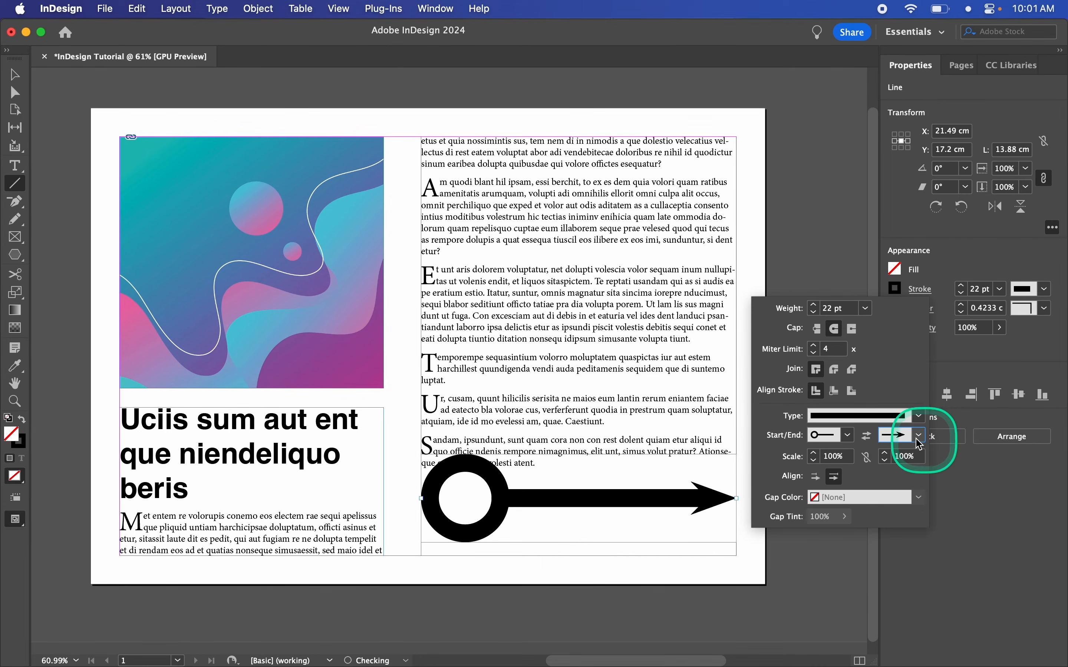
pyautogui.click(848, 436)
pyautogui.click(829, 457)
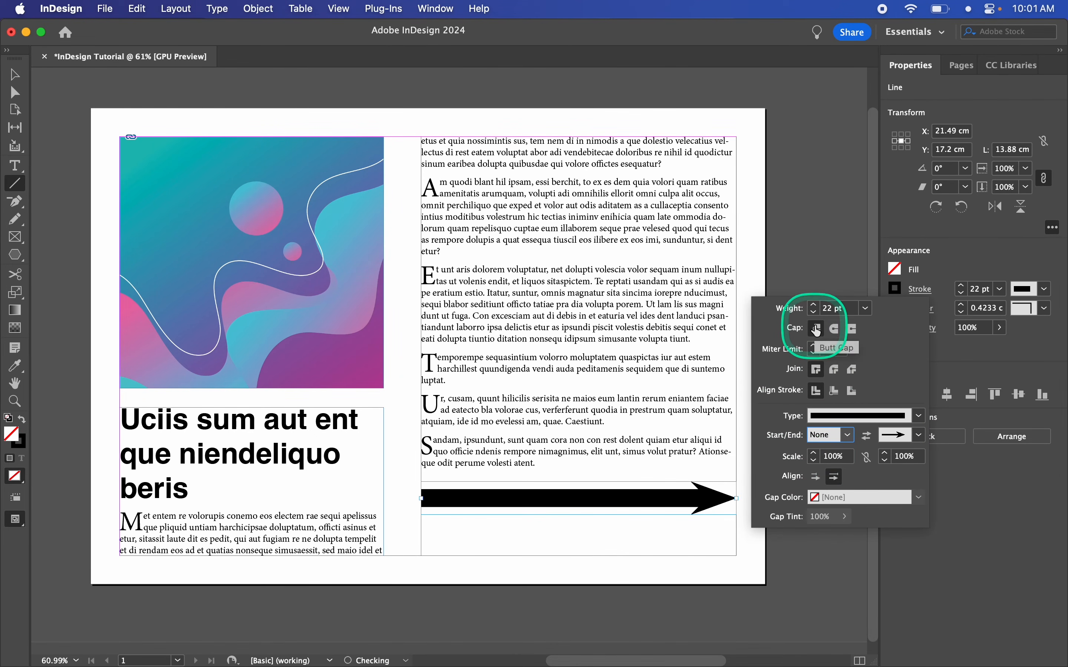
# Set the arrow's stroke weight to 10 pt and move it straight down to about Y 19.32 cm, near the bottom margin
pyautogui.click(832, 311)
pyautogui.write('10')
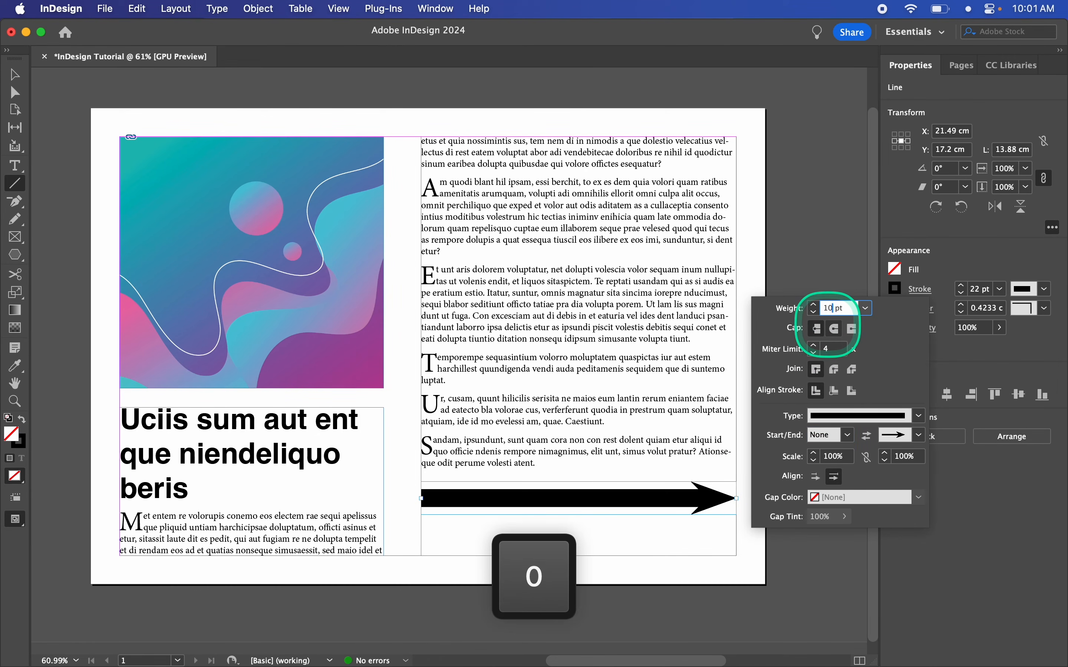
pyautogui.press('Return')
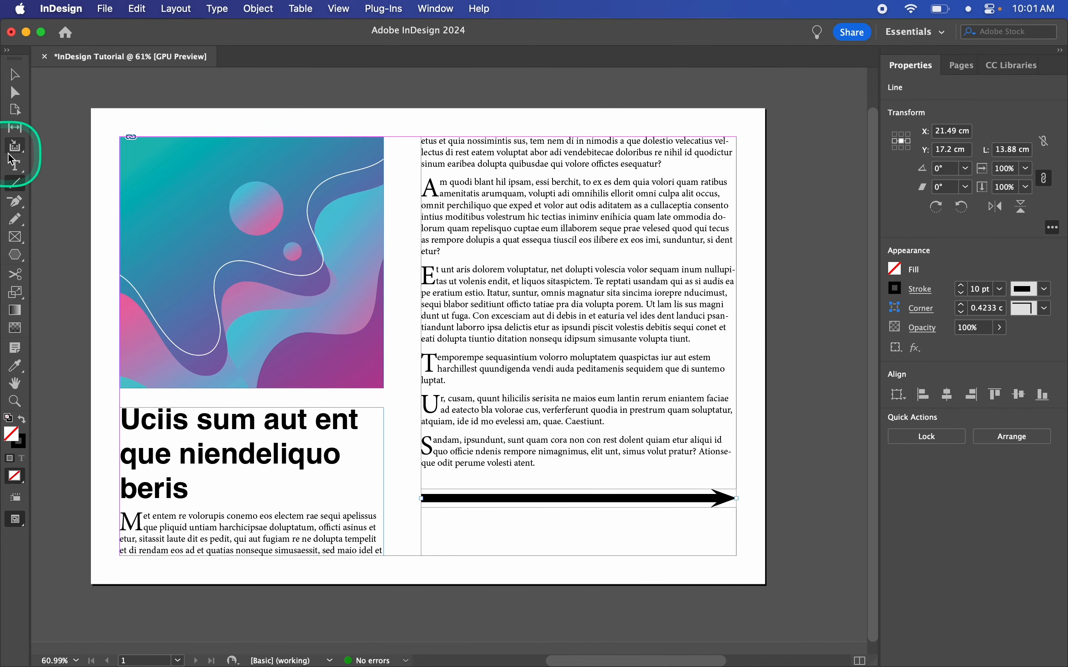
pyautogui.click(15, 74)
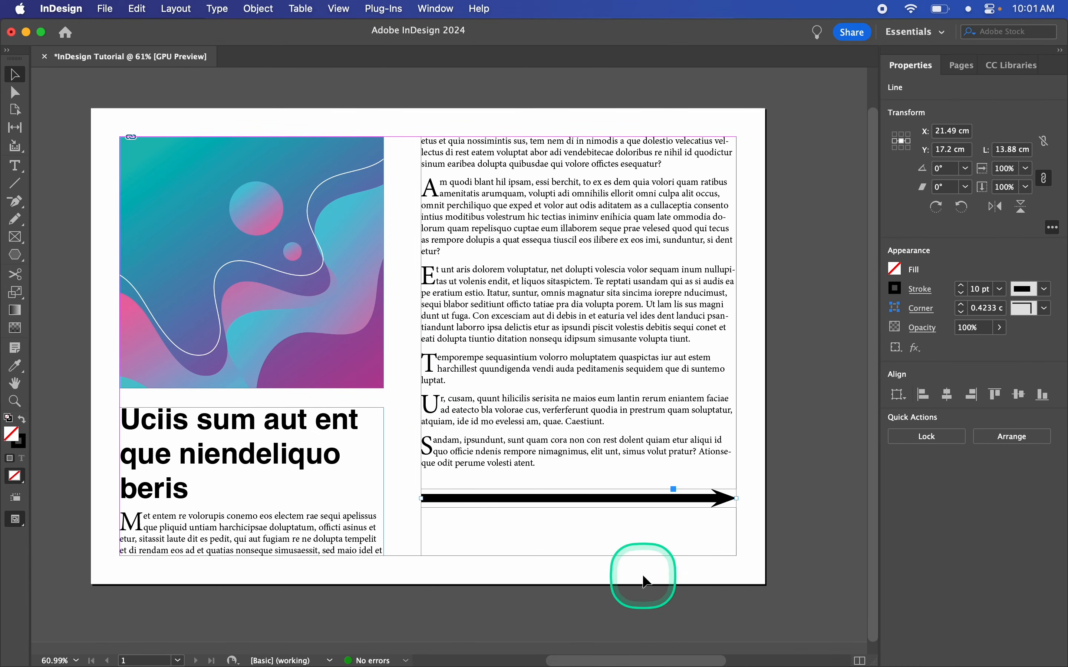
pyautogui.moveTo(605, 502); pyautogui.dragTo(608, 546)
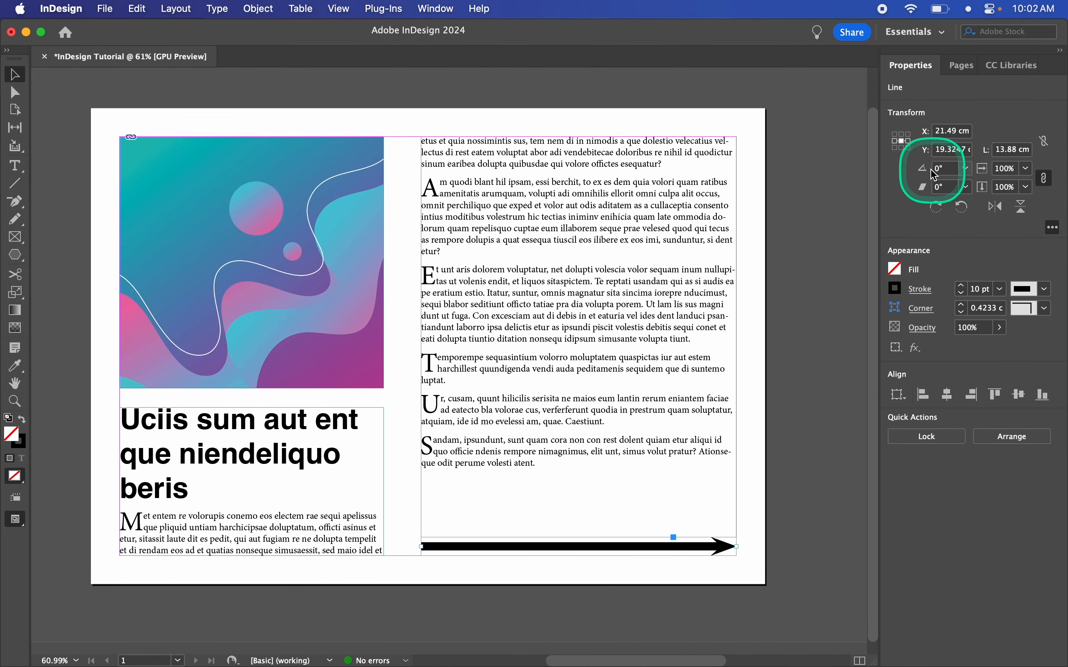
# Try a 45° shear on the arrow and reset its shear angle to 0°
pyautogui.click(965, 188)
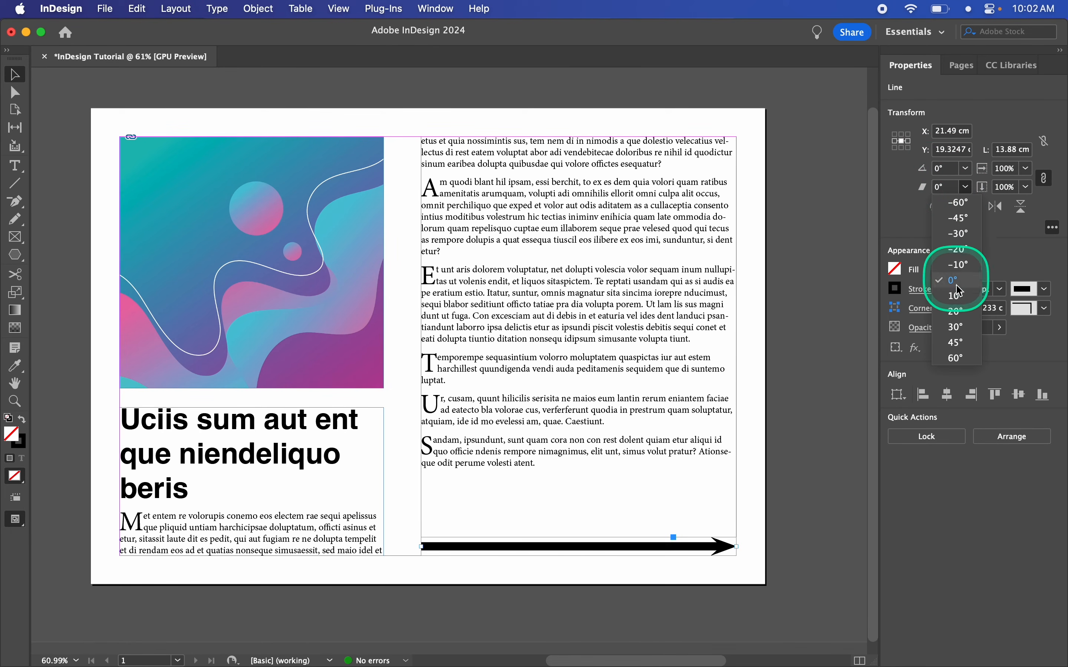
pyautogui.click(956, 342)
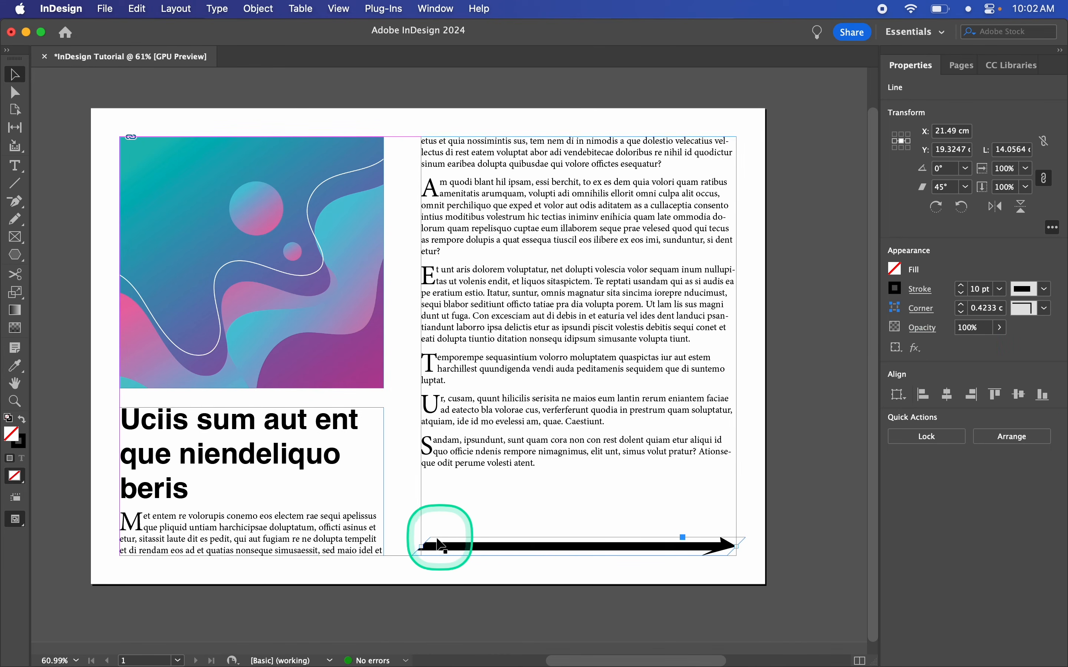
pyautogui.click(965, 187)
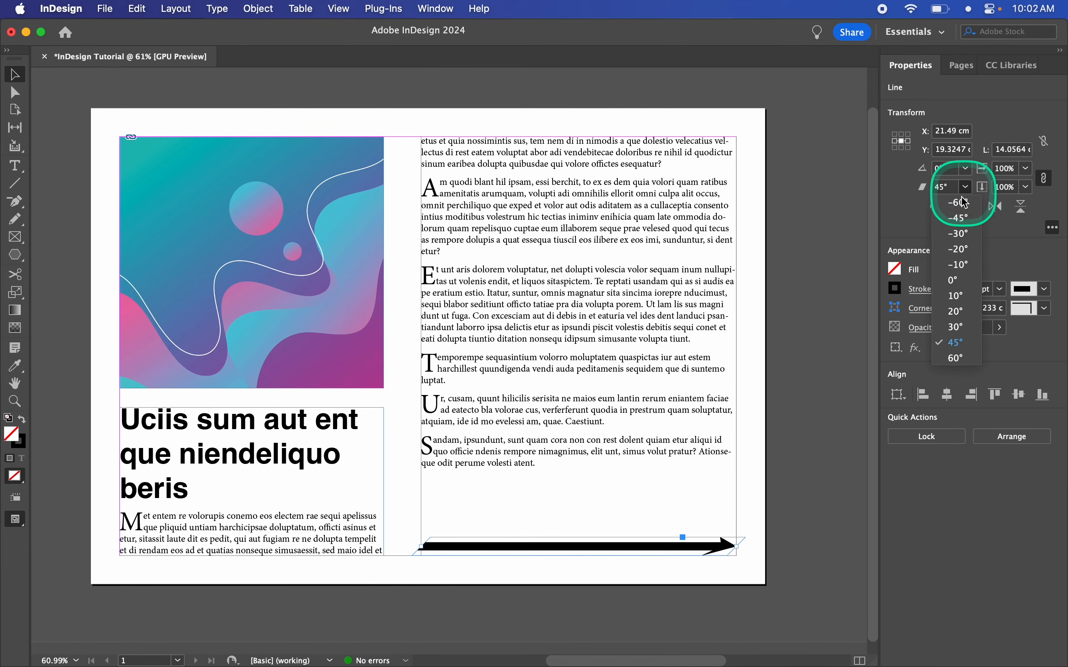
pyautogui.click(959, 281)
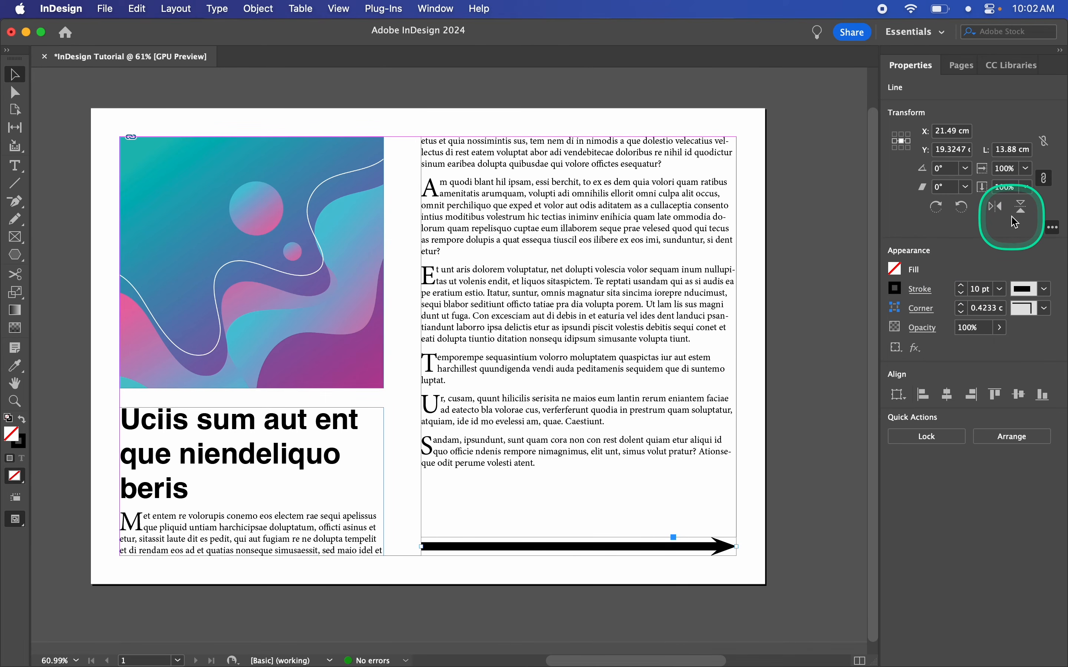
# Rotate the arrow clockwise in 90° increments until its angle is 180° and it points toward the image
pyautogui.click(941, 211)
pyautogui.click(942, 210)
pyautogui.click(941, 211)
pyautogui.click(942, 211)
pyautogui.click(941, 211)
pyautogui.click(941, 211)
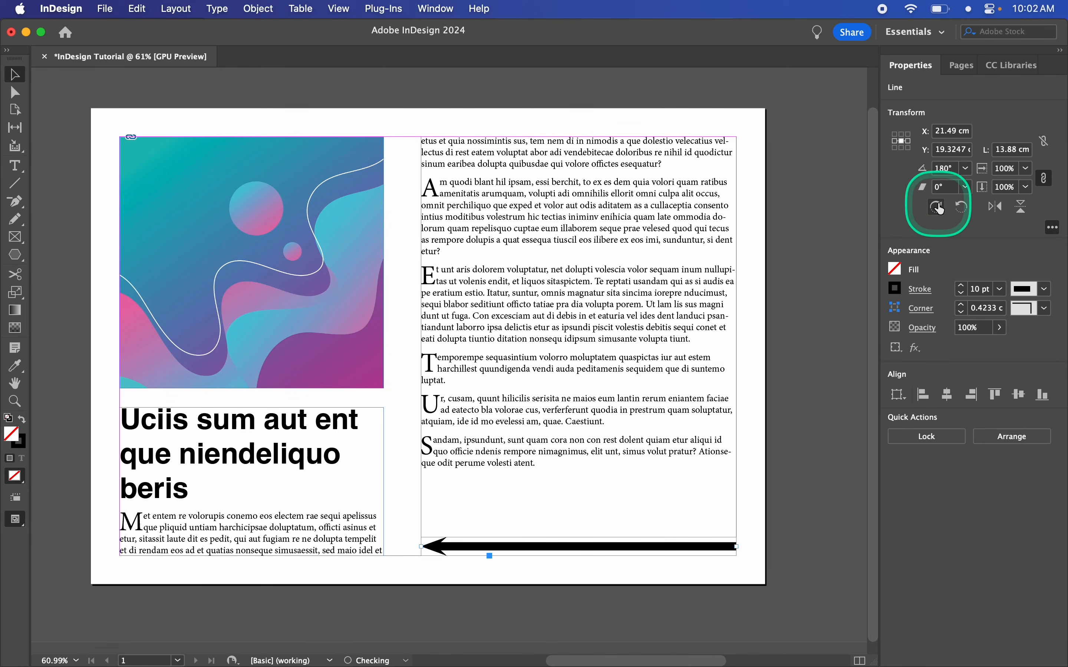
# Rotate the arrow anticlockwise through a full turn in 90° increments
pyautogui.click(965, 211)
pyautogui.click(965, 211)
pyautogui.click(965, 211)
pyautogui.click(964, 210)
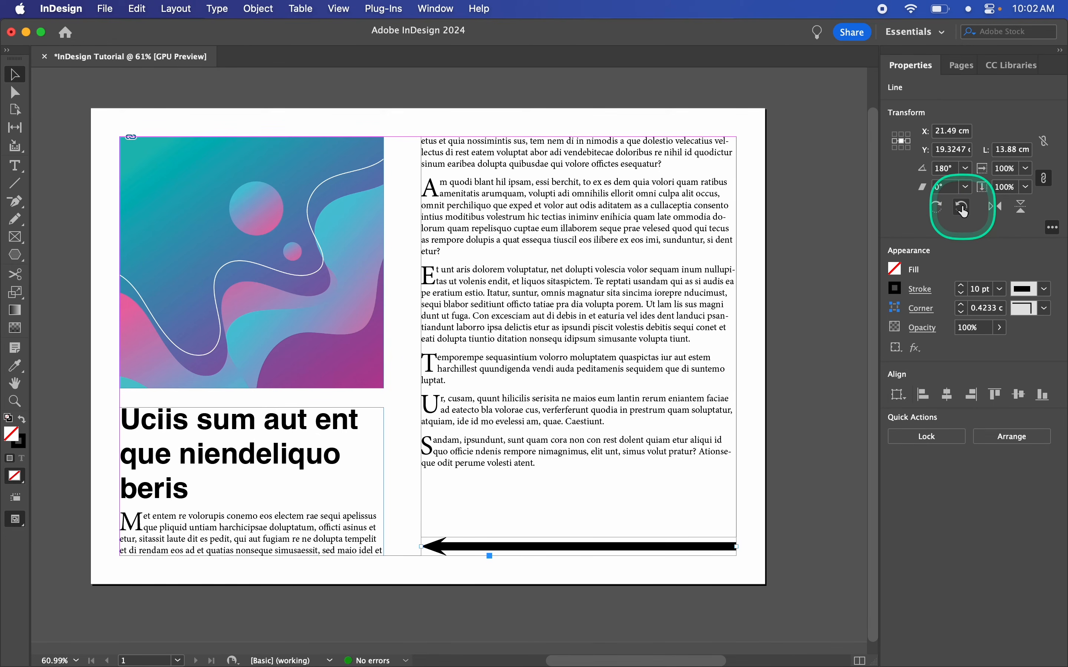
# Flip the arrow horizontally and back, try a vertical flip, and deselect it
pyautogui.click(998, 211)
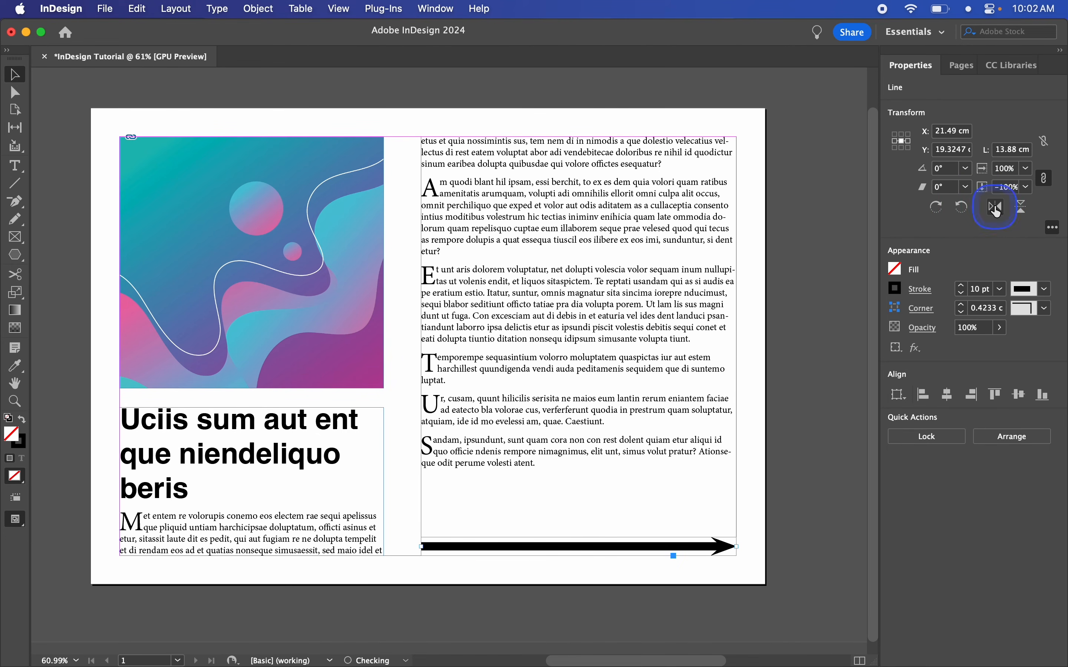
pyautogui.click(998, 211)
pyautogui.click(1024, 207)
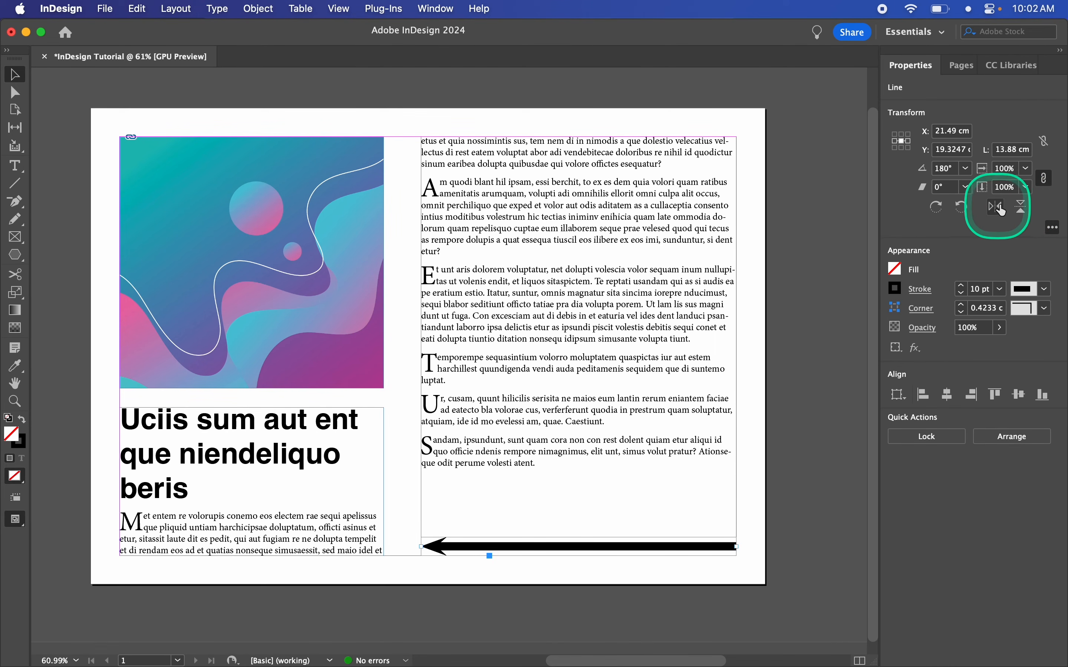
pyautogui.click(798, 477)
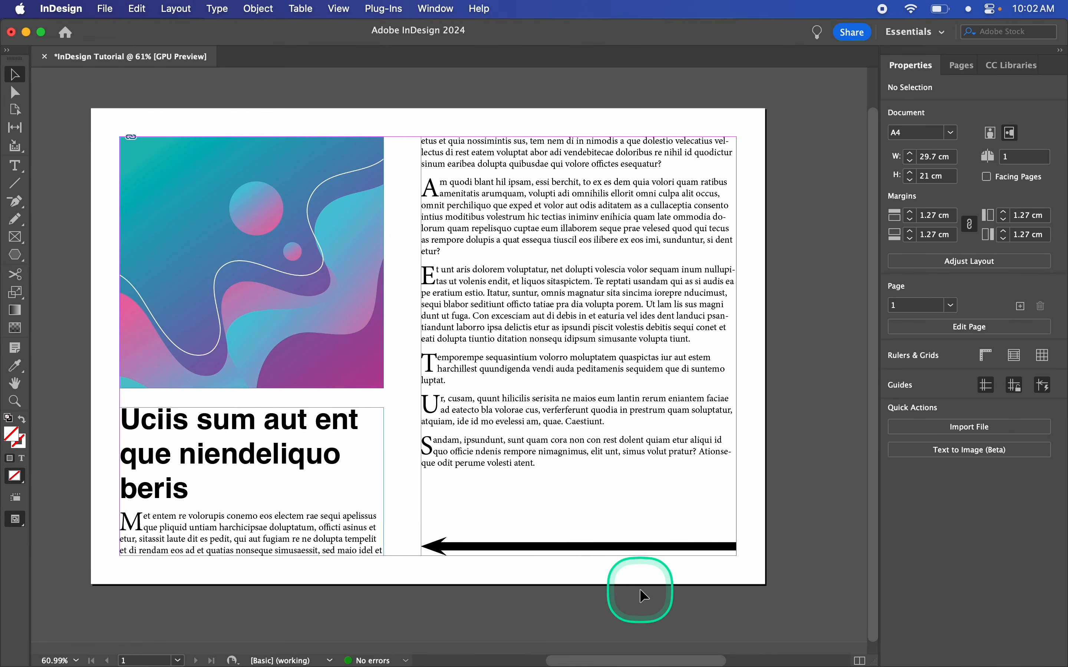
# Examine the finished page with the arrow in Preview mode
pyautogui.hscroll(-2, 640, 589)
pyautogui.scroll(1, 640, 589)
pyautogui.press('w')
pyautogui.hscroll(-1, 528, 600)
pyautogui.scroll(1, 528, 600)
pyautogui.hscroll(1, 528, 600)
pyautogui.scroll(-1, 528, 600)
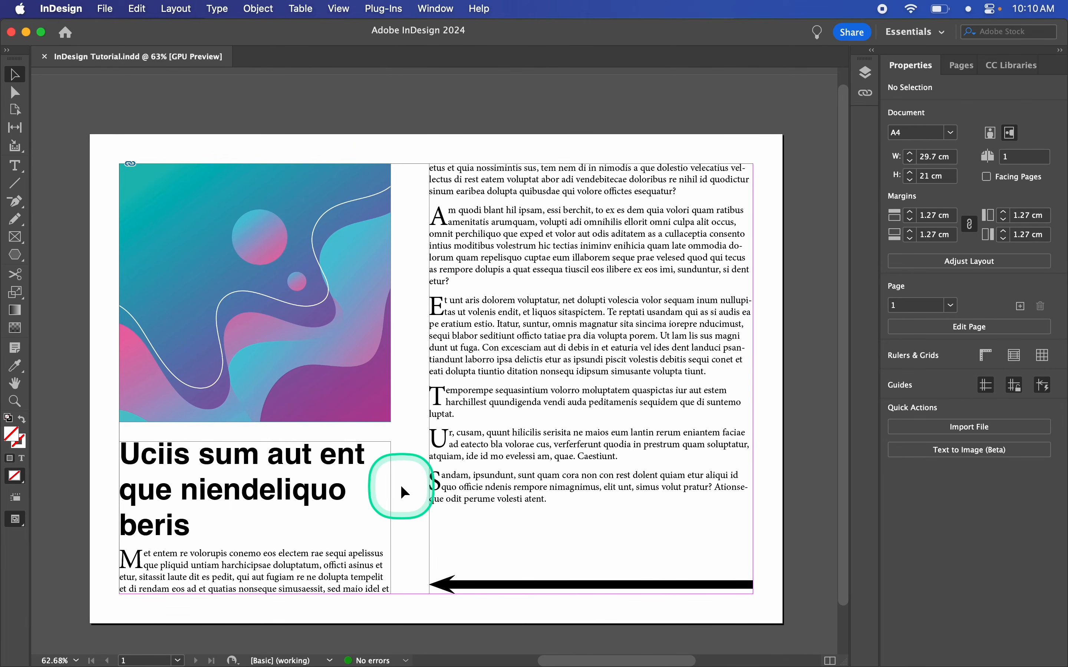
# Start exporting the document to the indesign tutorial folder as Adobe PDF (Print), using the document name as the file name
pyautogui.click(104, 8)
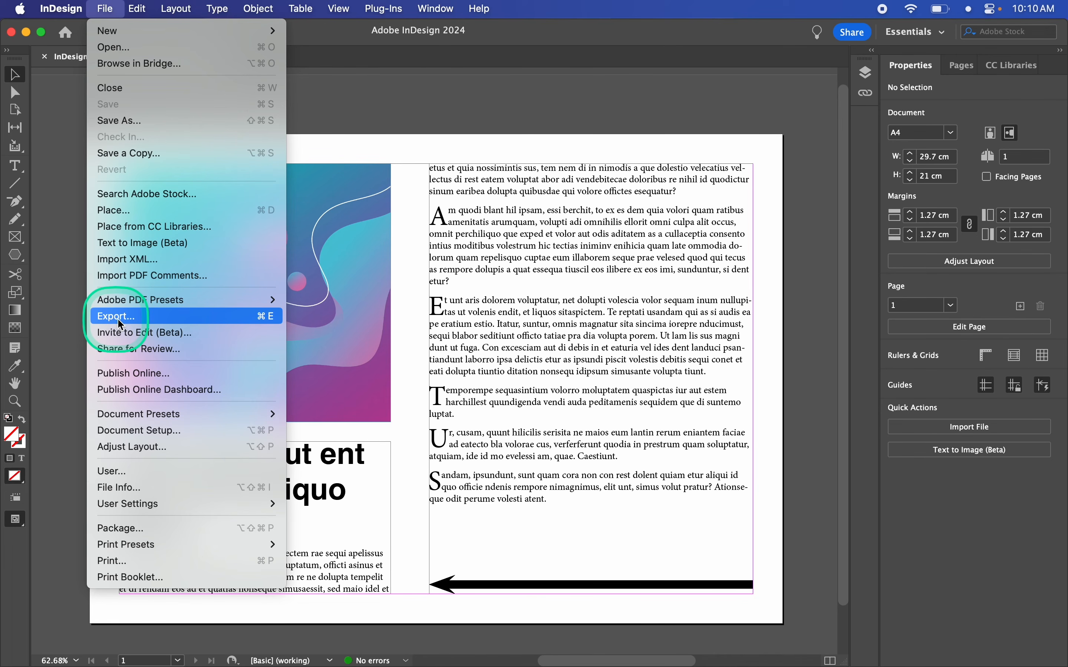
pyautogui.click(169, 317)
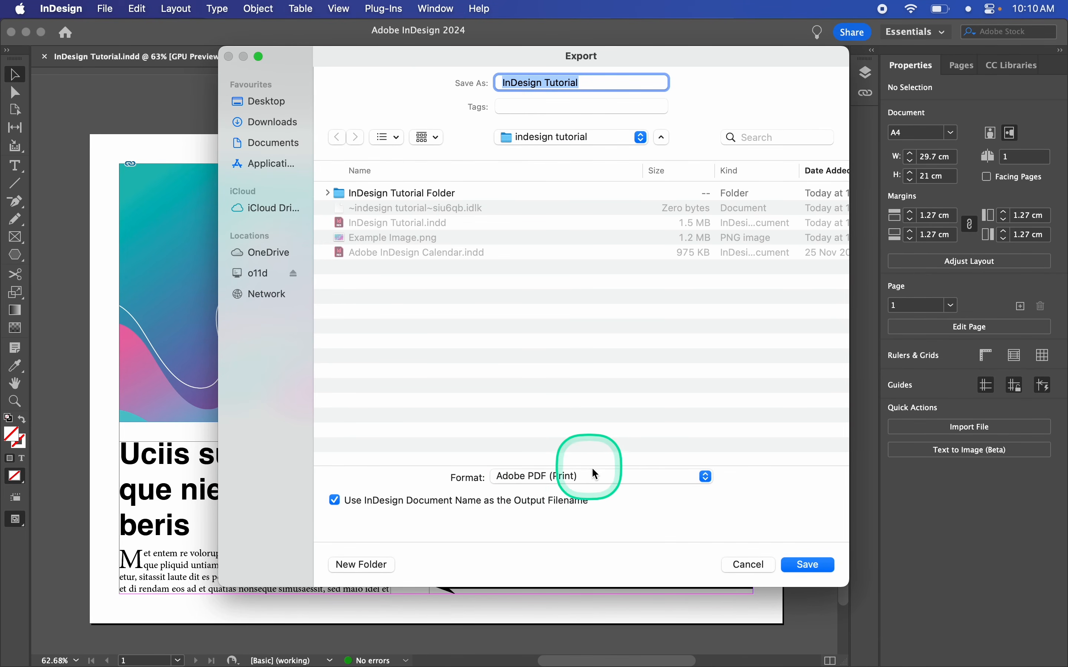
pyautogui.click(605, 476)
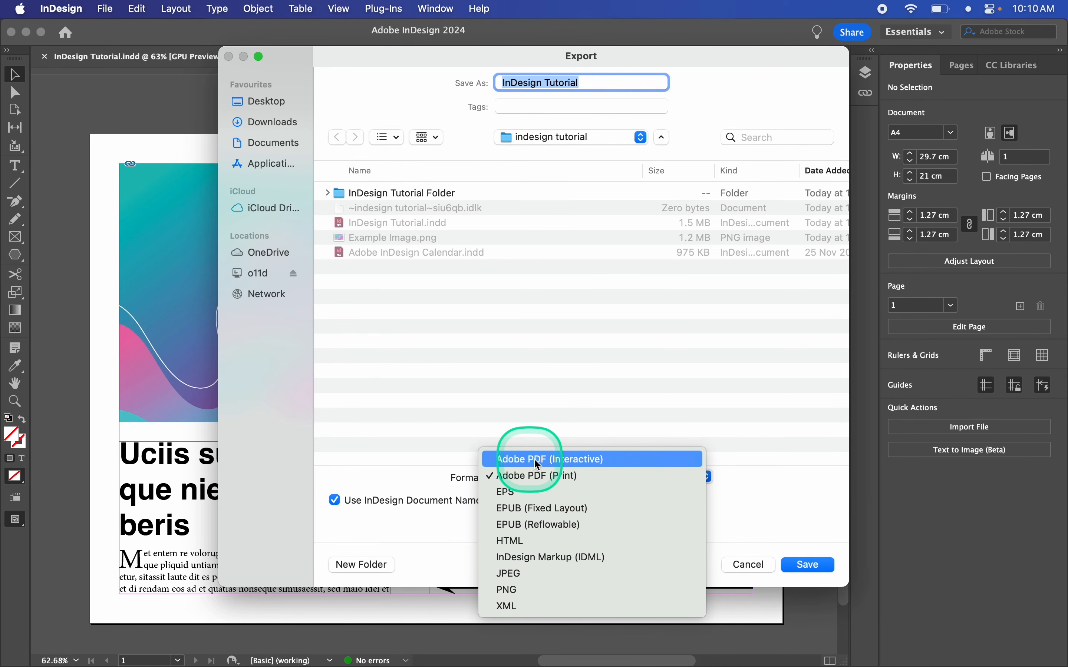
pyautogui.click(616, 477)
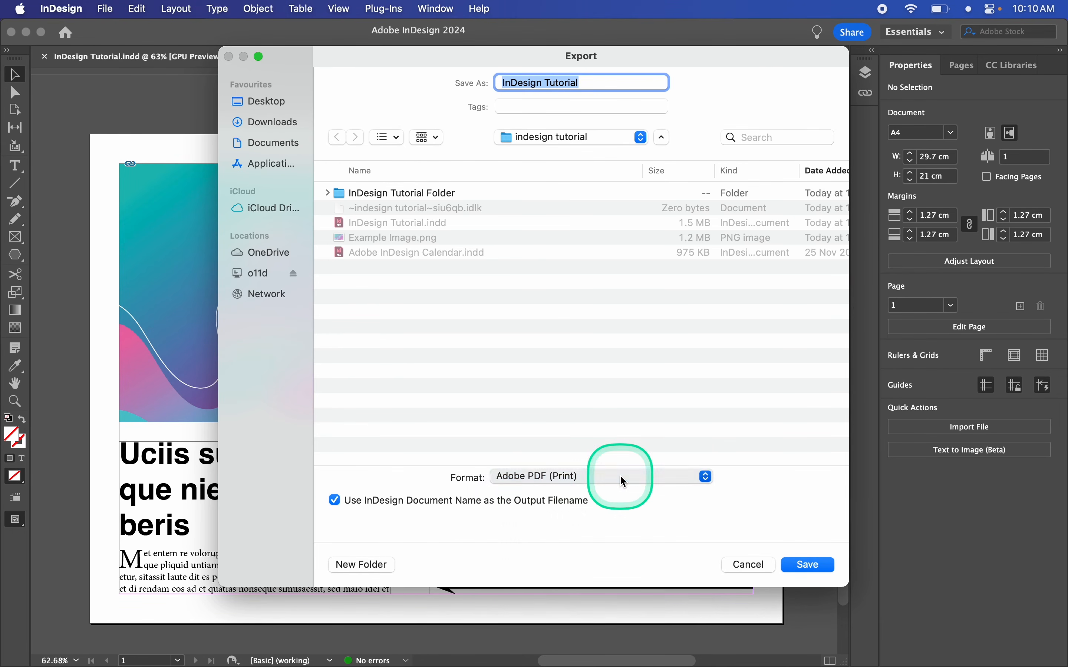
pyautogui.click(814, 567)
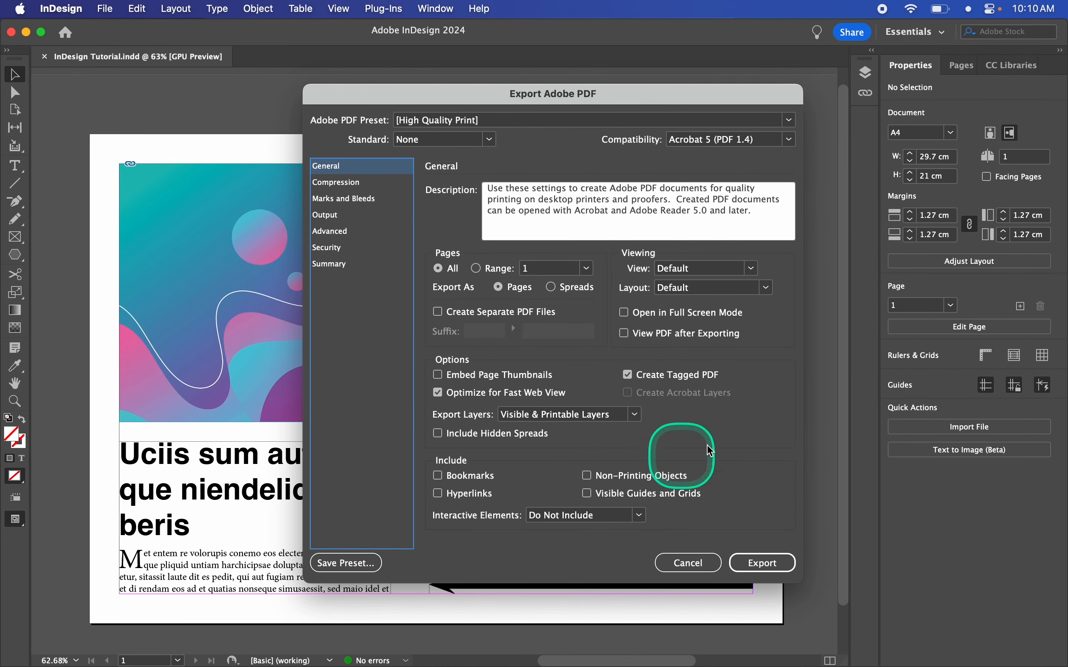
# Review the available PDF presets, keep High Quality Print, and export the PDF
pyautogui.moveTo(545, 99); pyautogui.dragTo(472, 80)
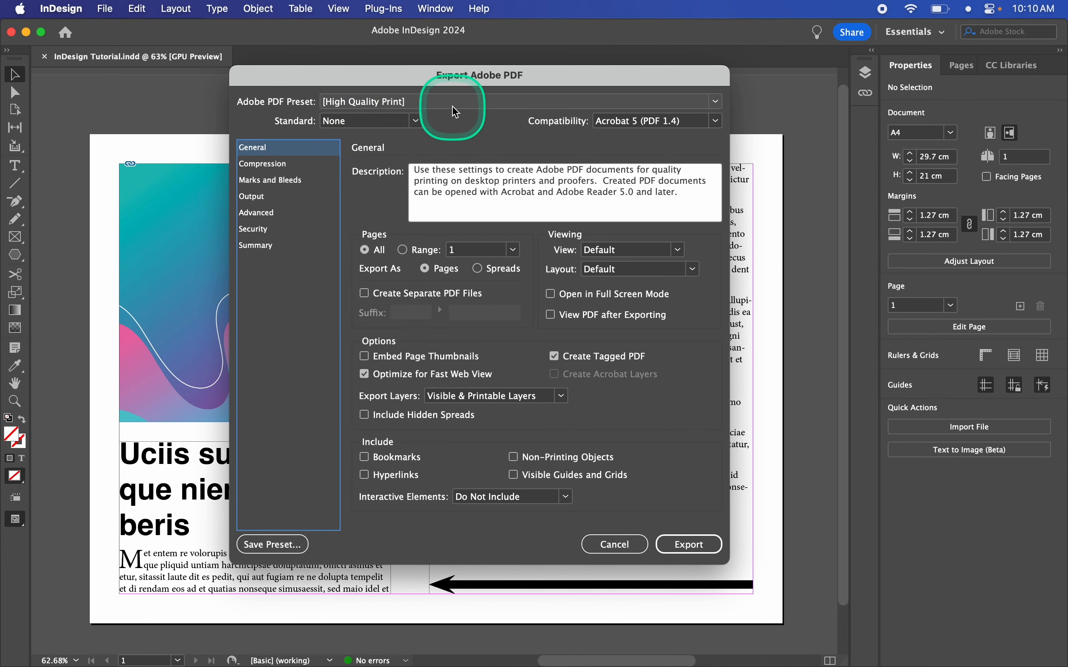
pyautogui.click(441, 101)
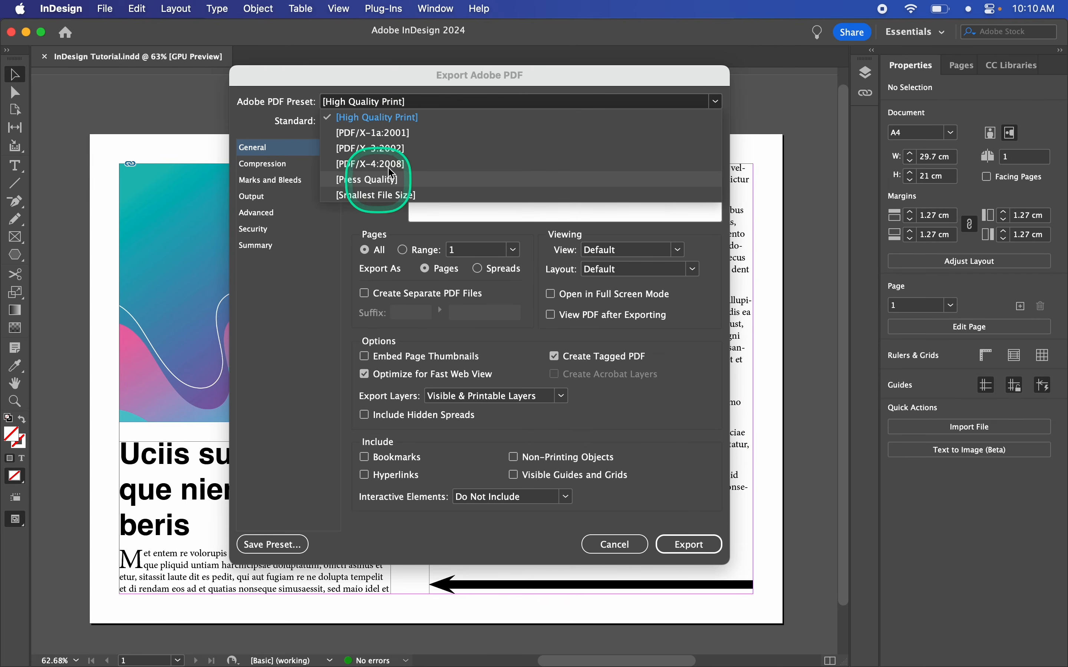
pyautogui.click(441, 101)
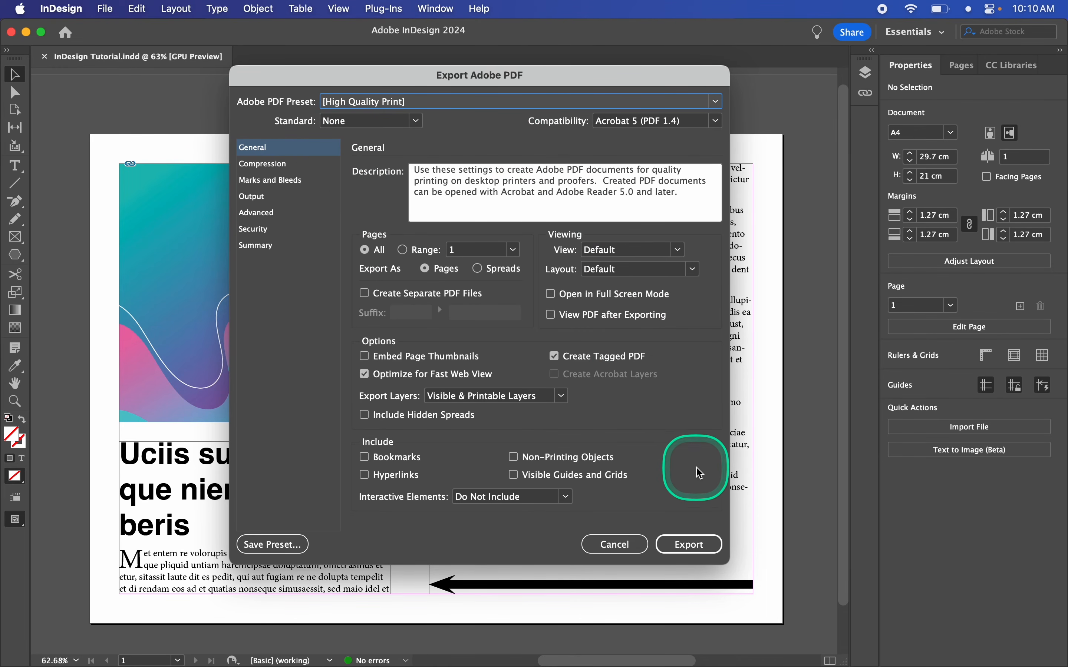
pyautogui.click(689, 544)
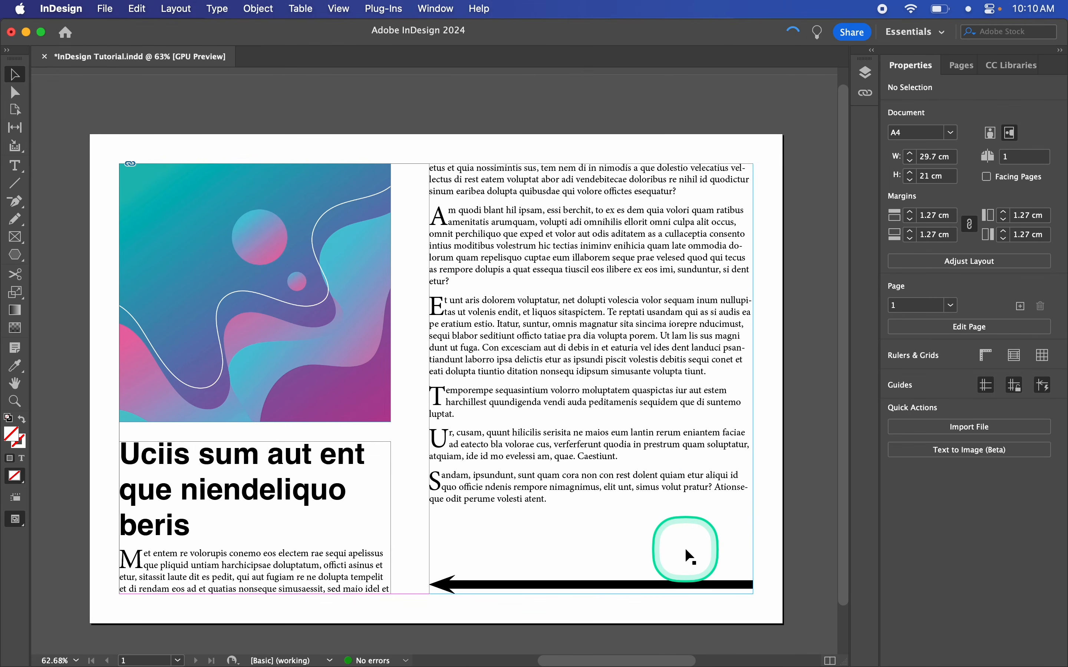
# Switch to Finder, preview the exported InDesign Tutorial.pdf with Quick Look, and return to InDesign
pyautogui.hotkey('ctrl', 'Right')
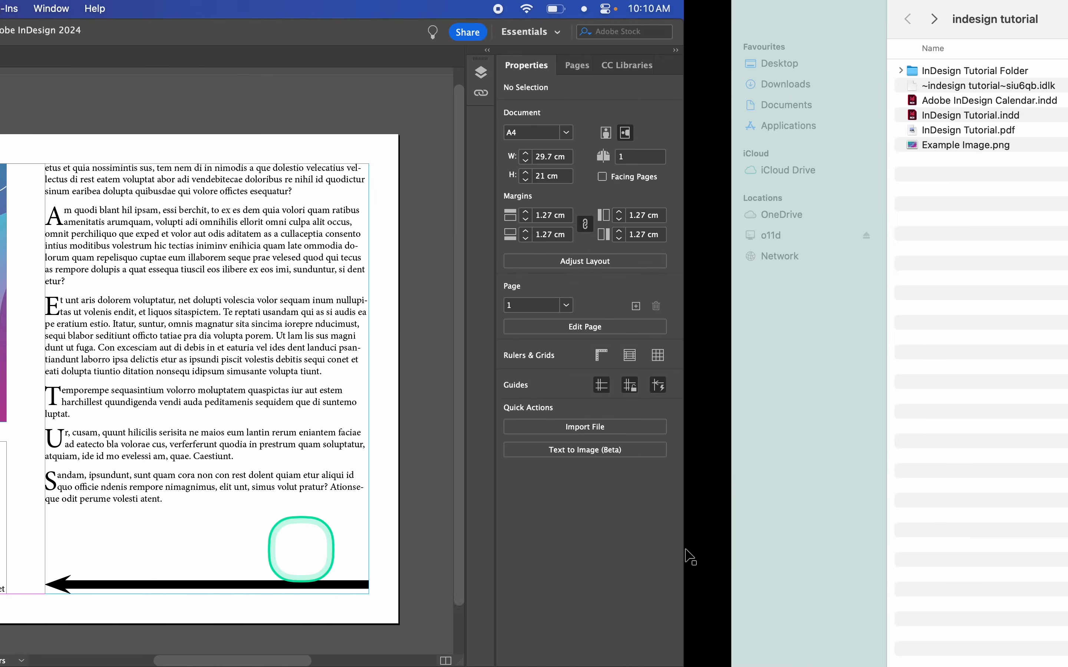
pyautogui.click(297, 130)
pyautogui.press('space')
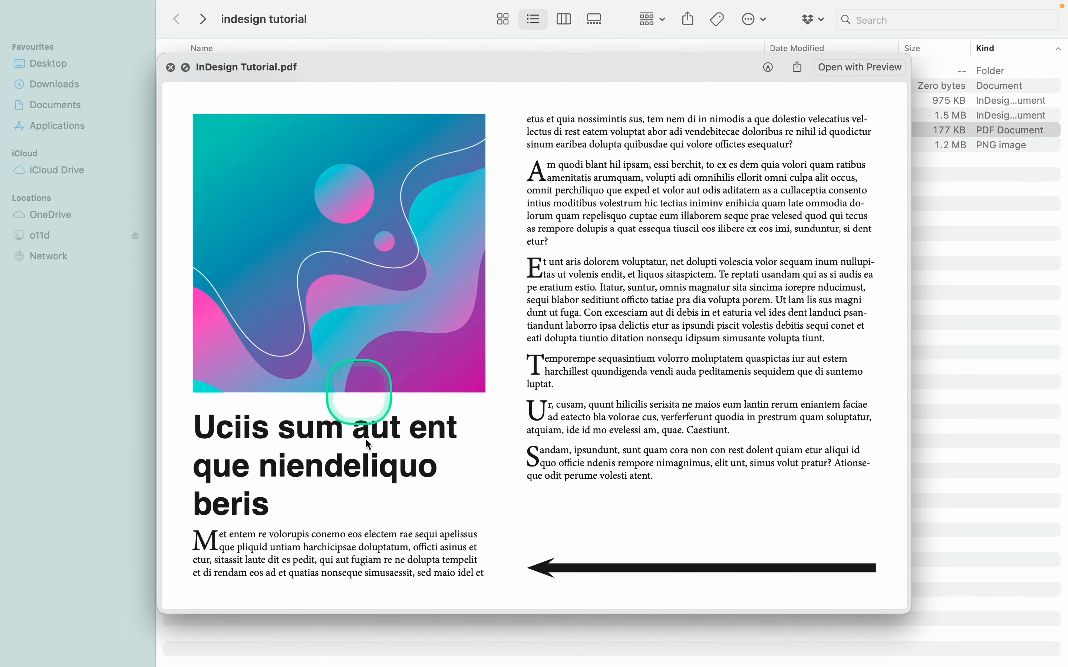
pyautogui.press('space')
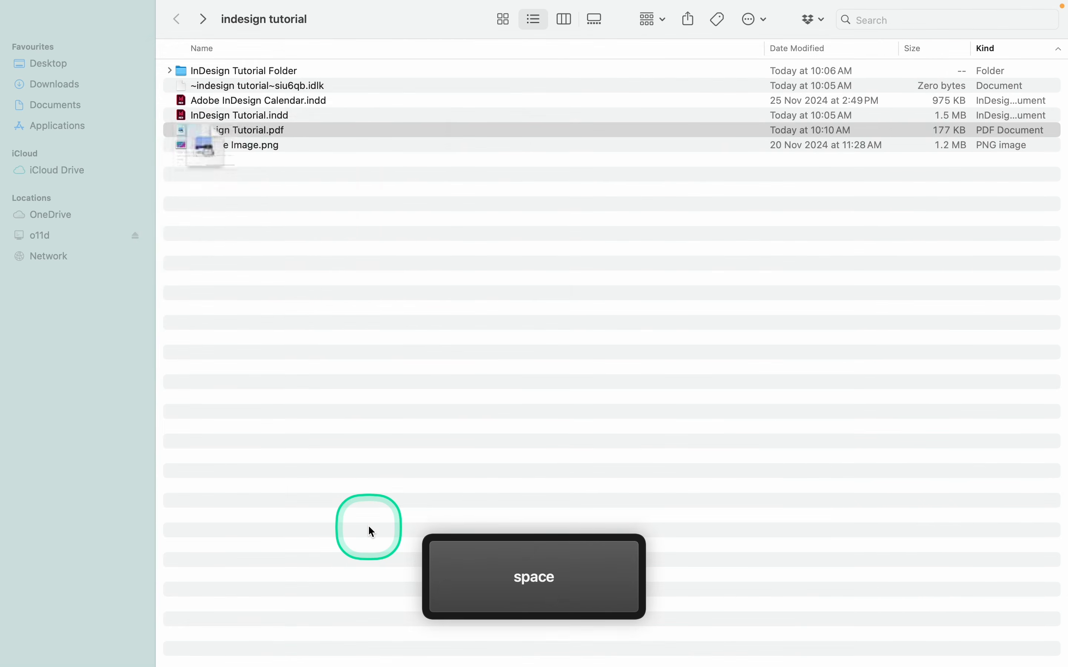
pyautogui.hotkey('ctrl', 'Left')
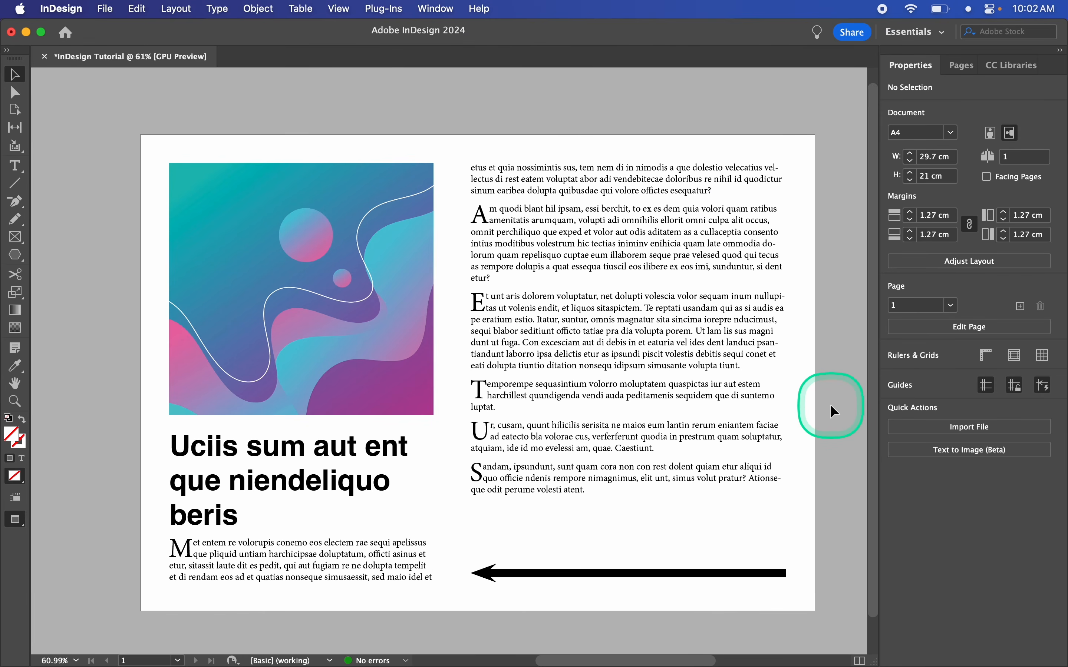
# Show the page in Normal screen mode and examine the link badge on the image frame
pyautogui.press('w')
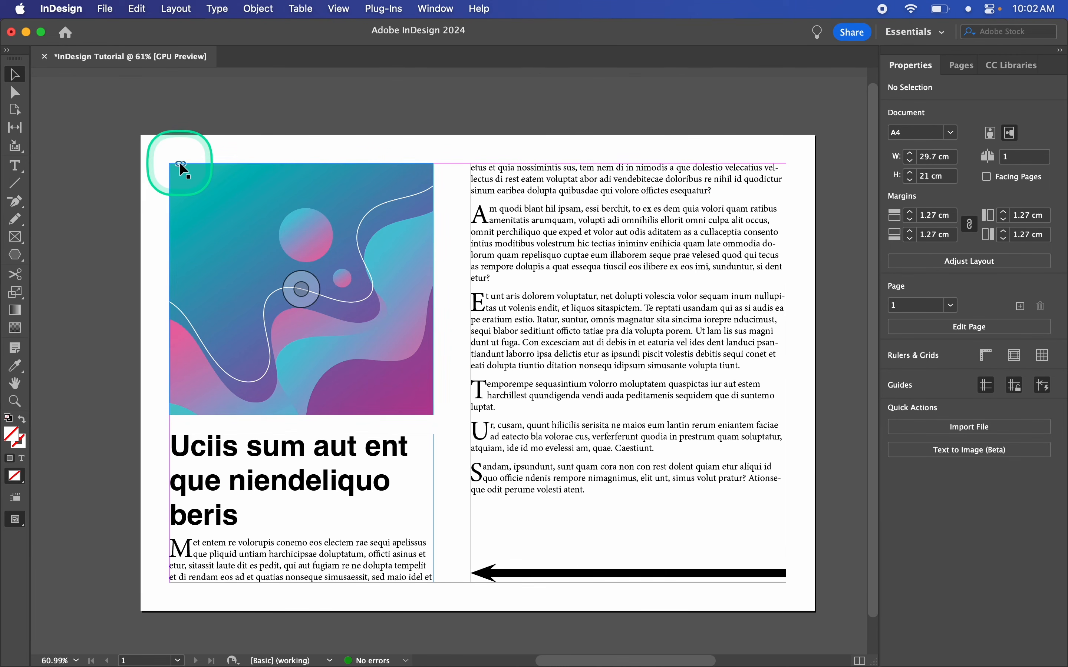
pyautogui.press('ctrl')
pyautogui.press('fn')
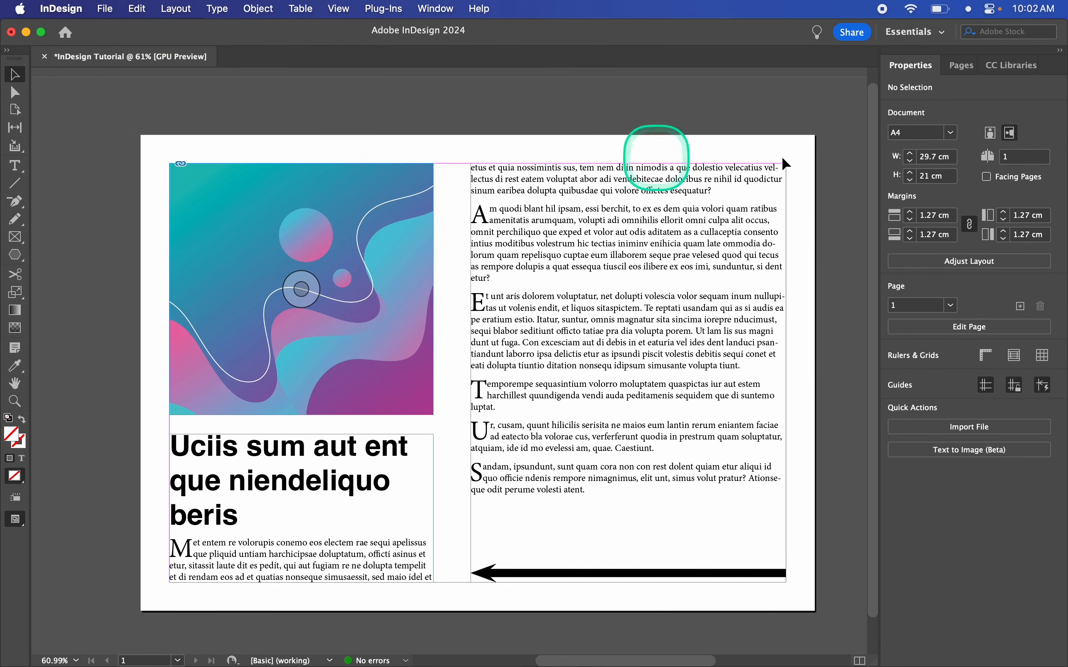
pyautogui.press('fn')
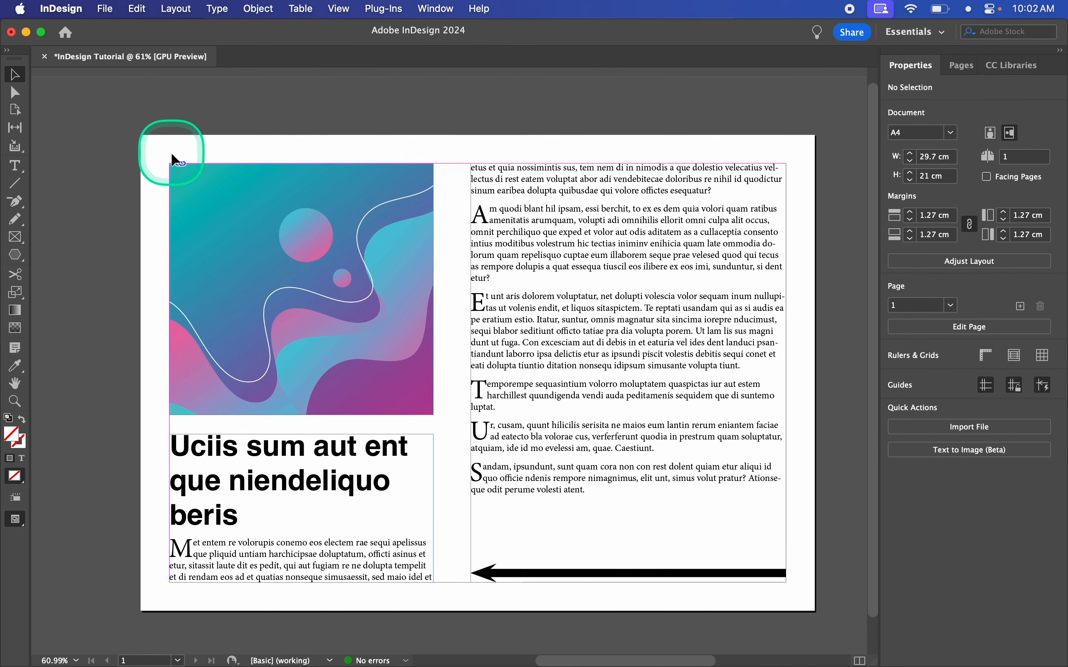
pyautogui.press('fn')
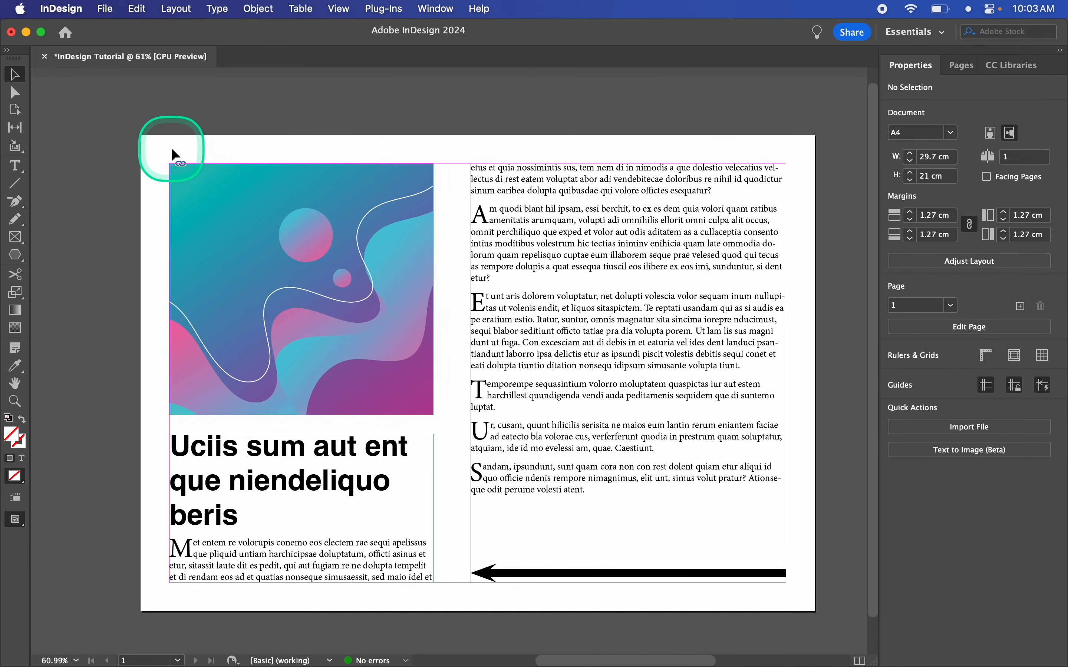
pyautogui.click(234, 141)
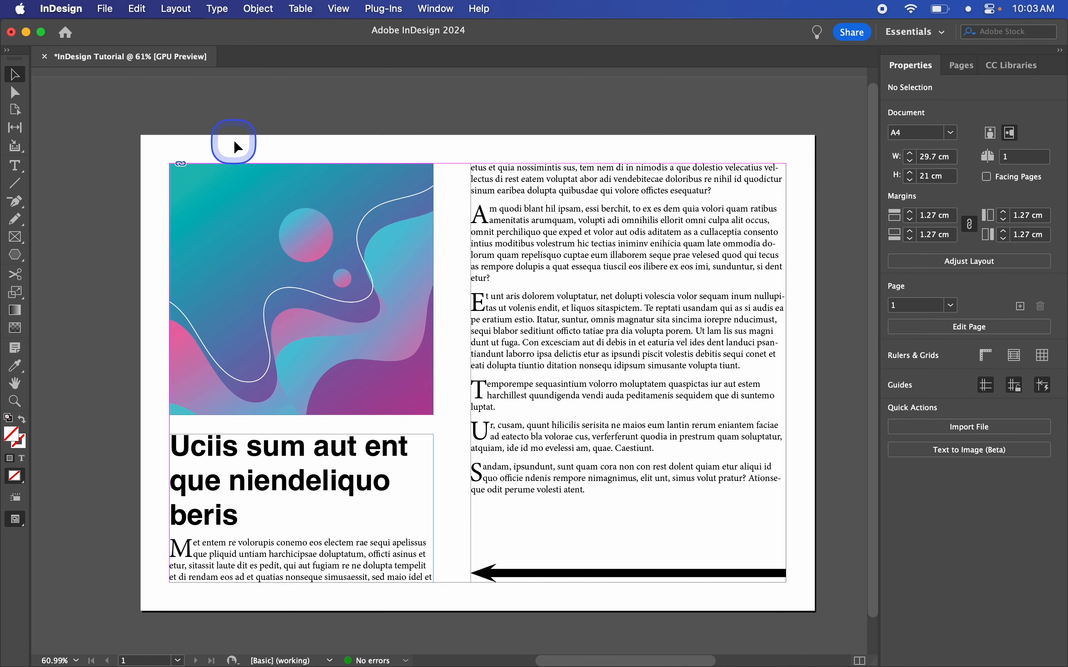
# Switch to Finder, delete Example Image.png from the indesign tutorial folder, and return to InDesign
pyautogui.hotkey('ctrl', 'Right')
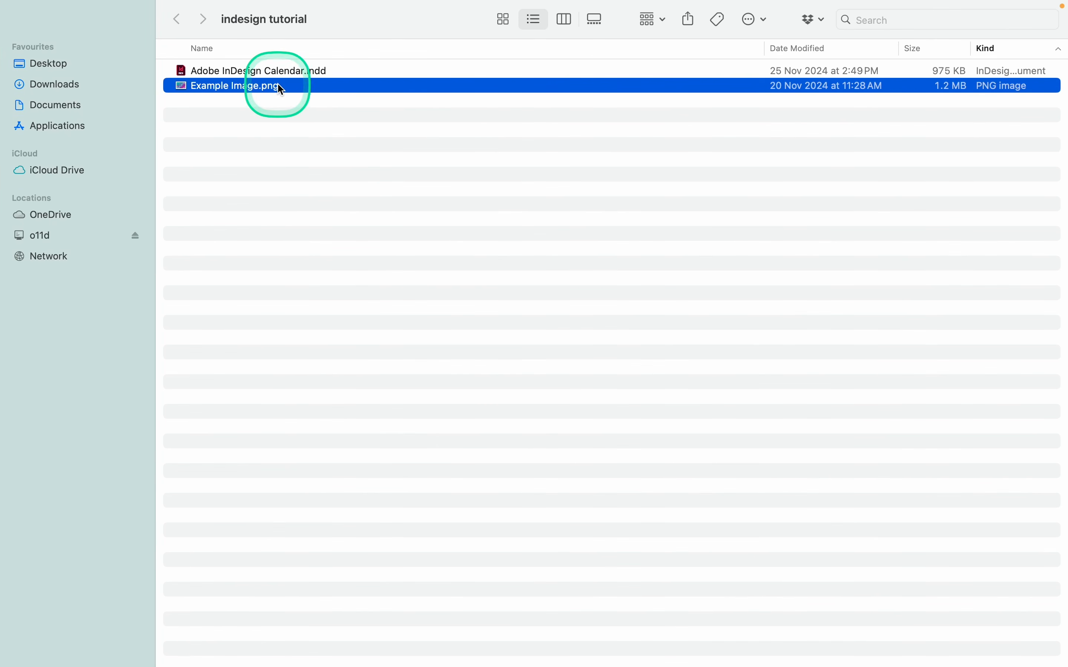
pyautogui.press('super+BackSpace')
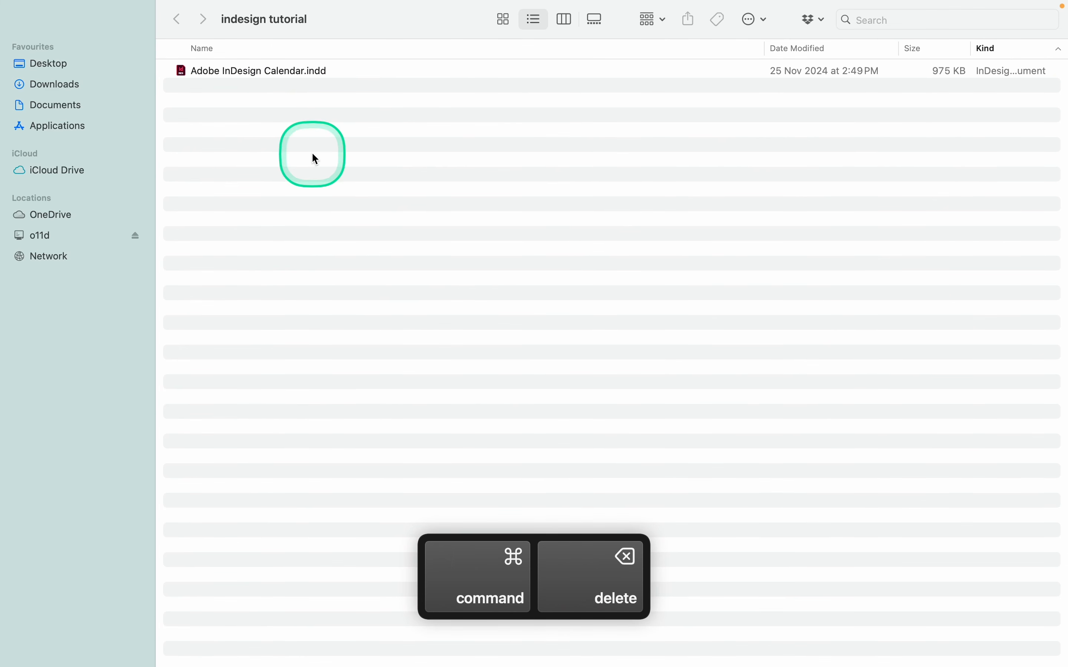
pyautogui.hotkey('ctrl', 'Left')
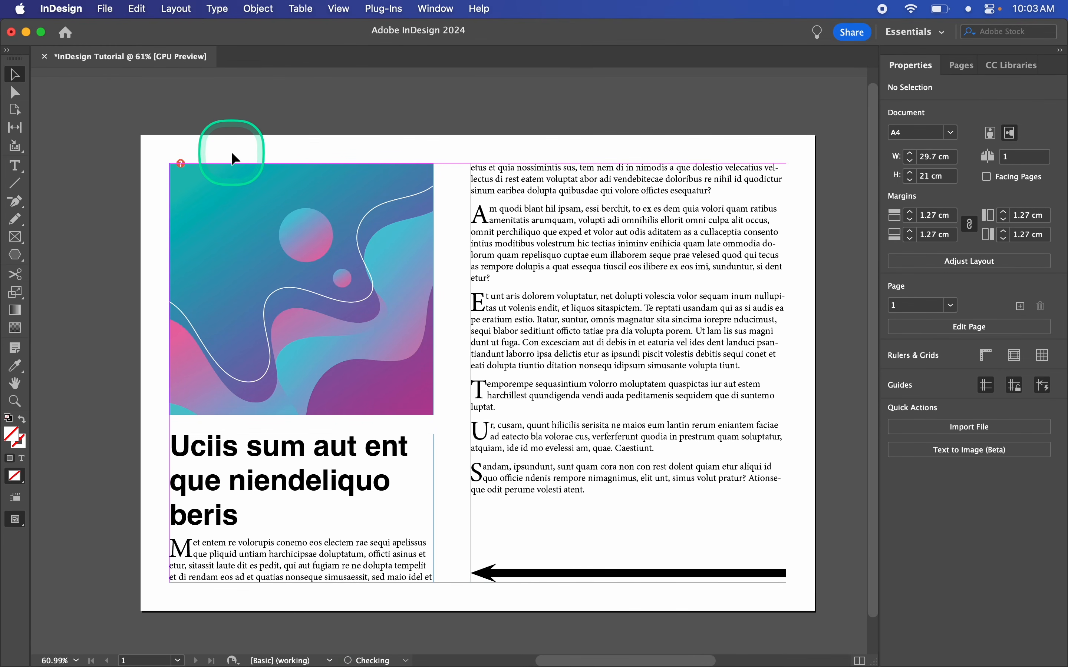
# Examine the image's link badge and expand the link error in Preflight down to the affected file, closing Preflight when done
pyautogui.press('fn')
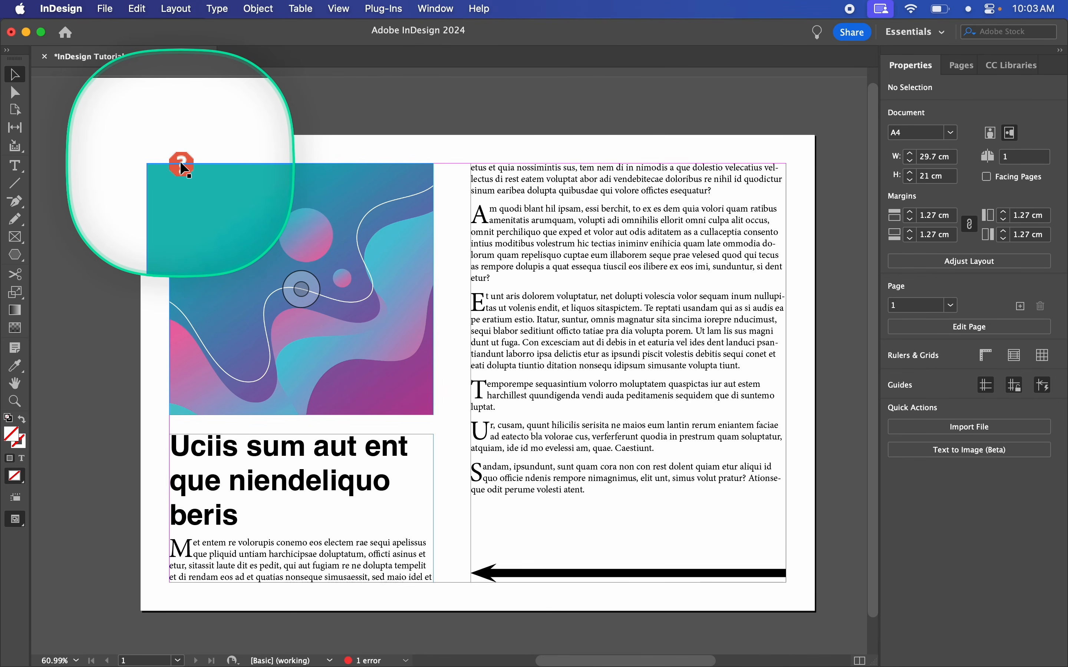
pyautogui.doubleClick(370, 660)
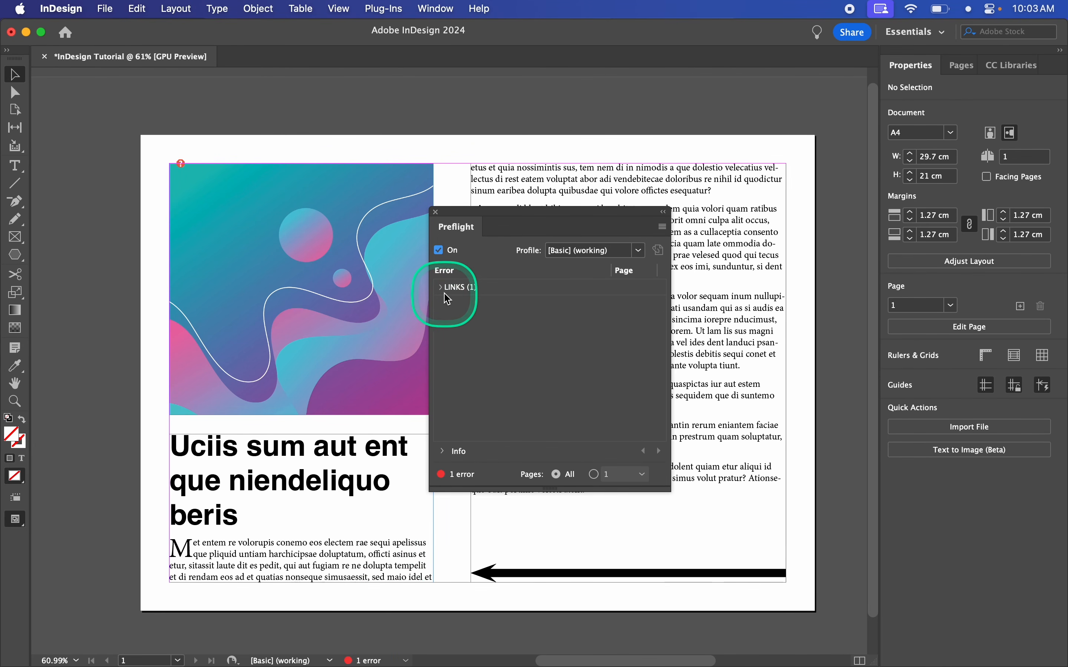
pyautogui.click(453, 304)
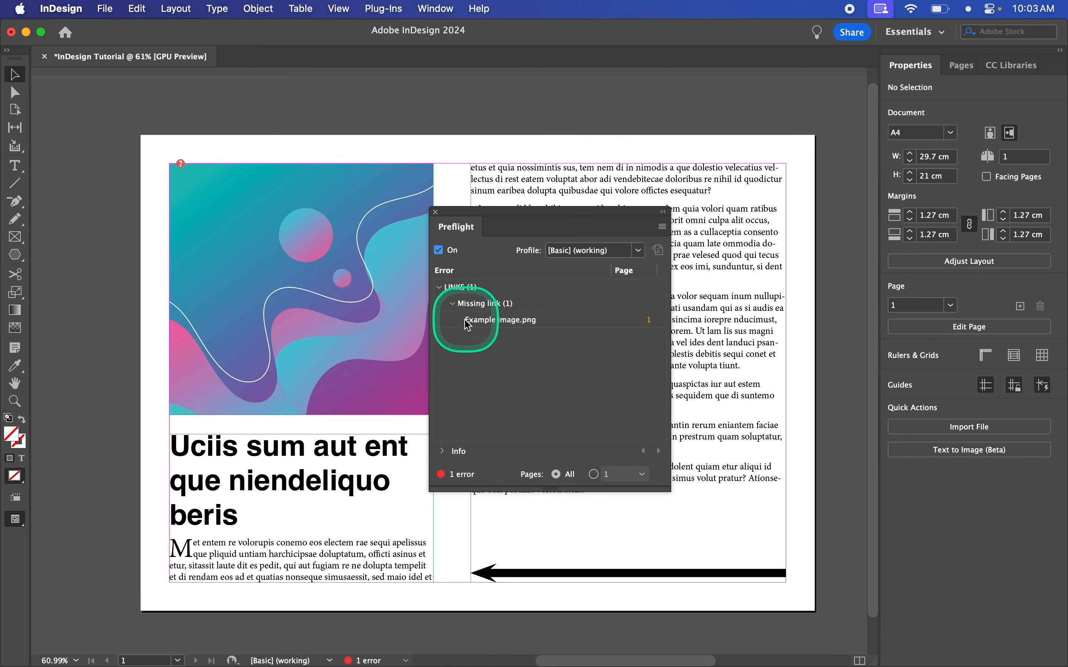
pyautogui.click(435, 212)
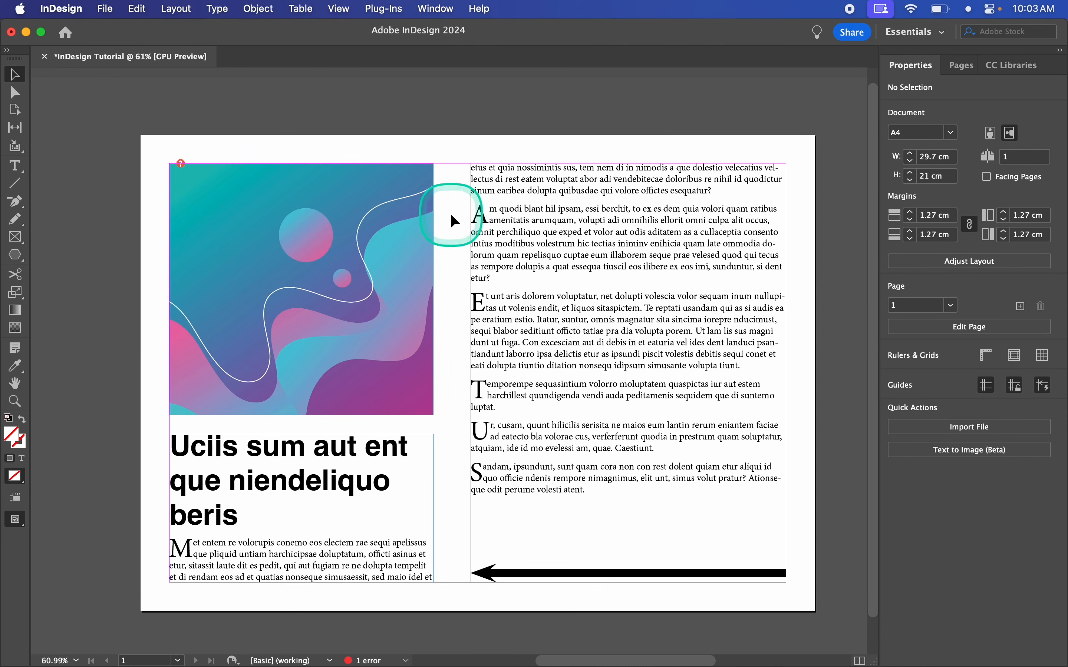
# Undo the deletion of Example Image.png in Finder and return to InDesign
pyautogui.hotkey('ctrl', 'Right')
pyautogui.press('super+z')
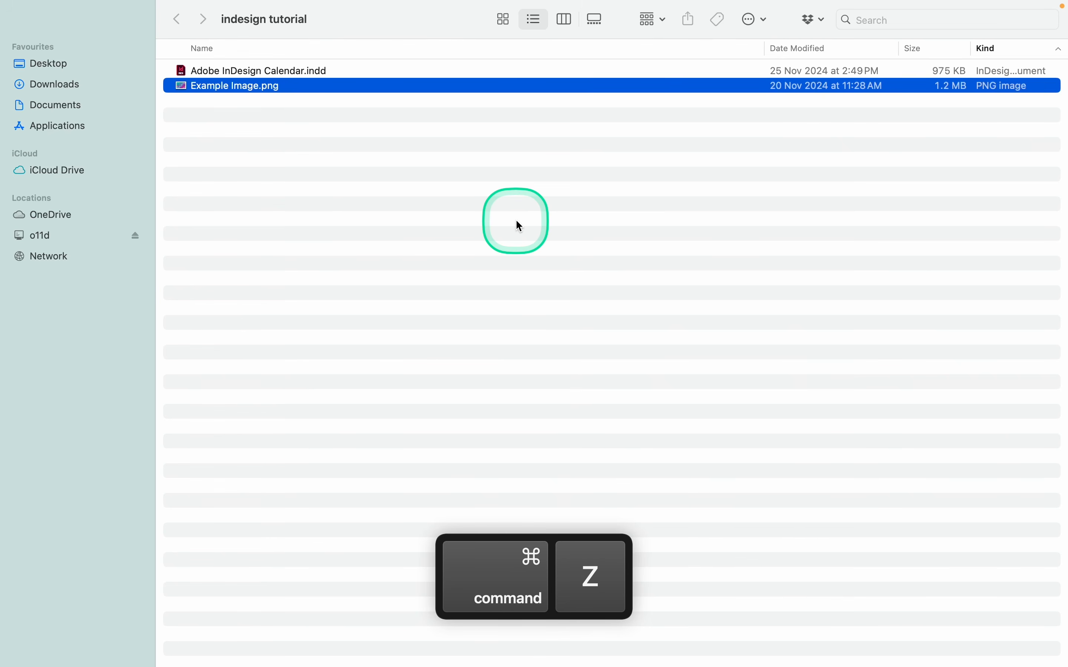
pyautogui.hotkey('ctrl', 'Left')
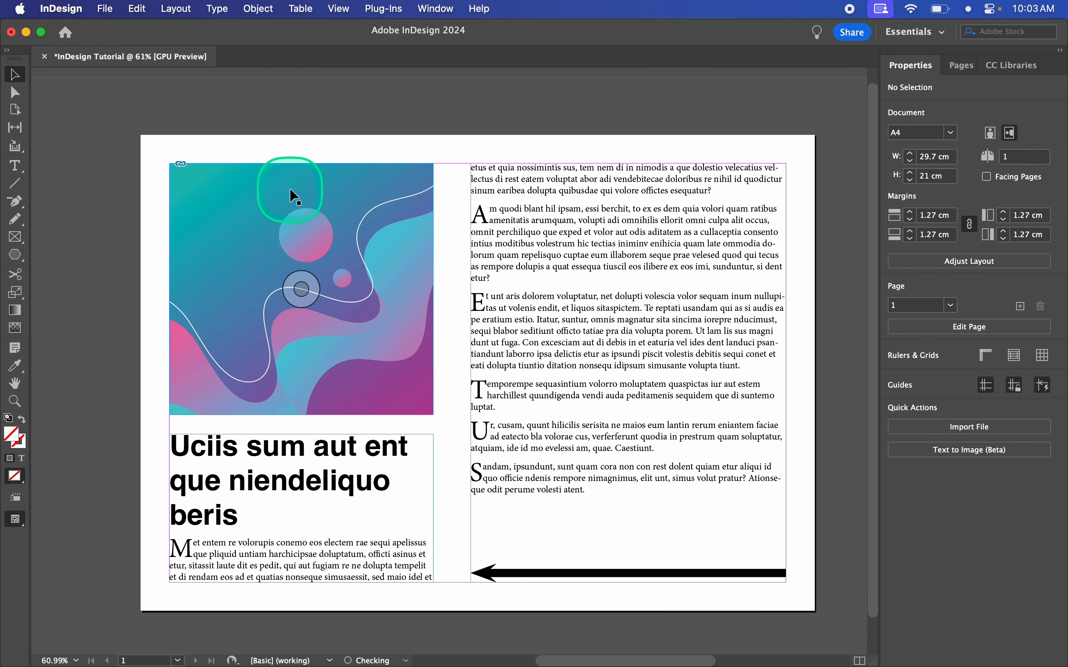
# Check the link badge on the placed image, view its source file in Finder, and return to InDesign
pyautogui.click(270, 190)
pyautogui.press('fn')
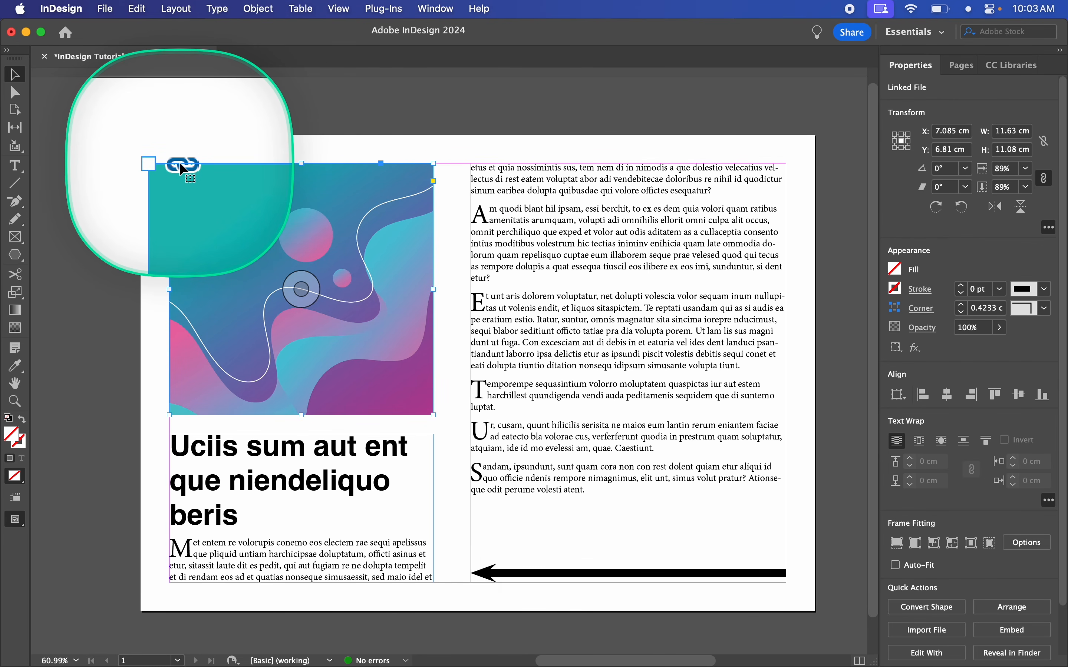
pyautogui.click(202, 146)
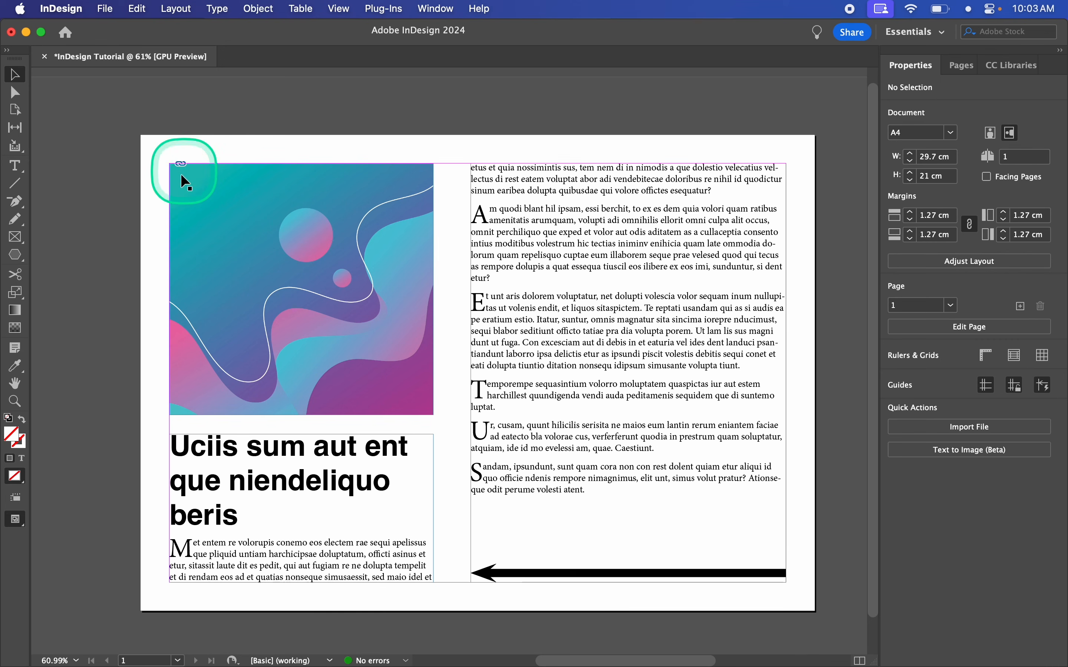
pyautogui.hotkey('ctrl', 'Right')
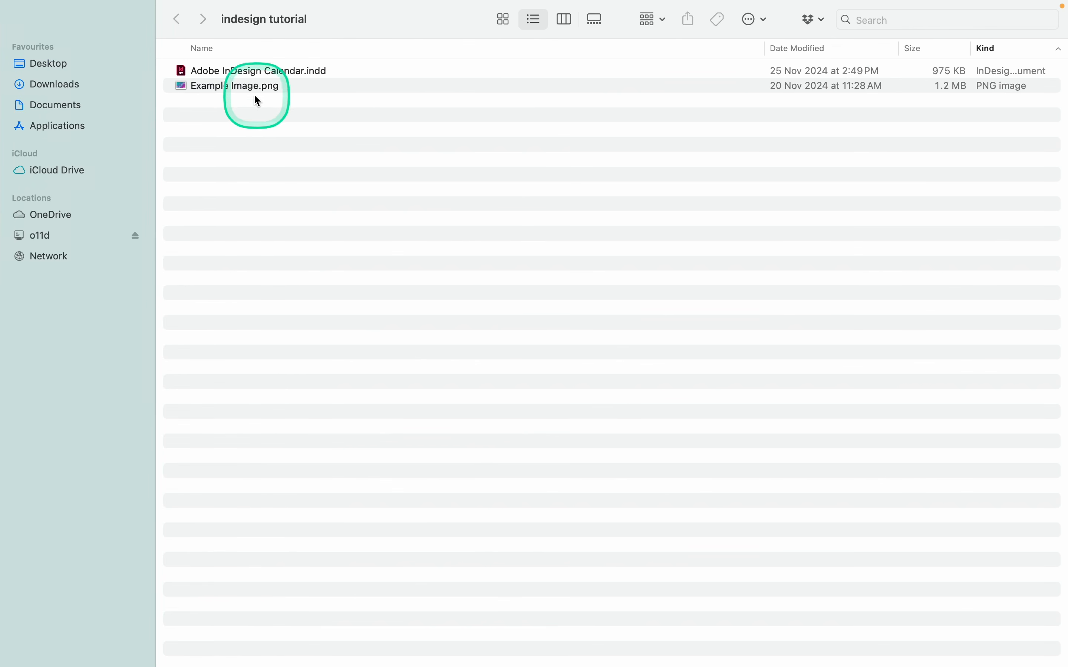
pyautogui.hotkey('ctrl', 'Left')
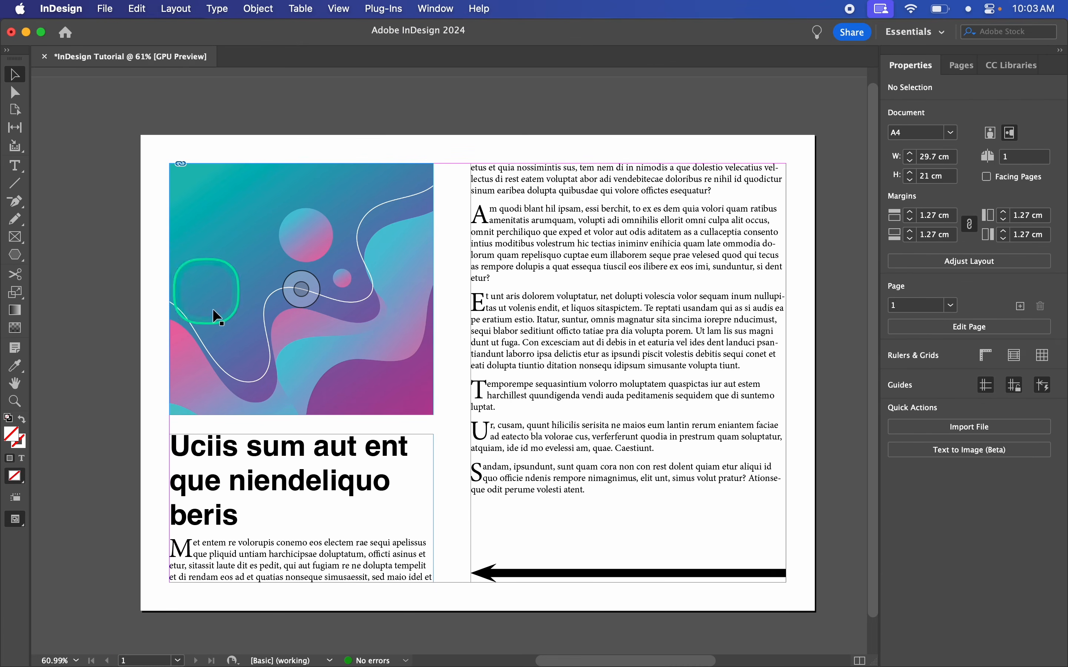
# Select the placed image, show the document's links, and embed Example Image.png in the document
pyautogui.click(355, 328)
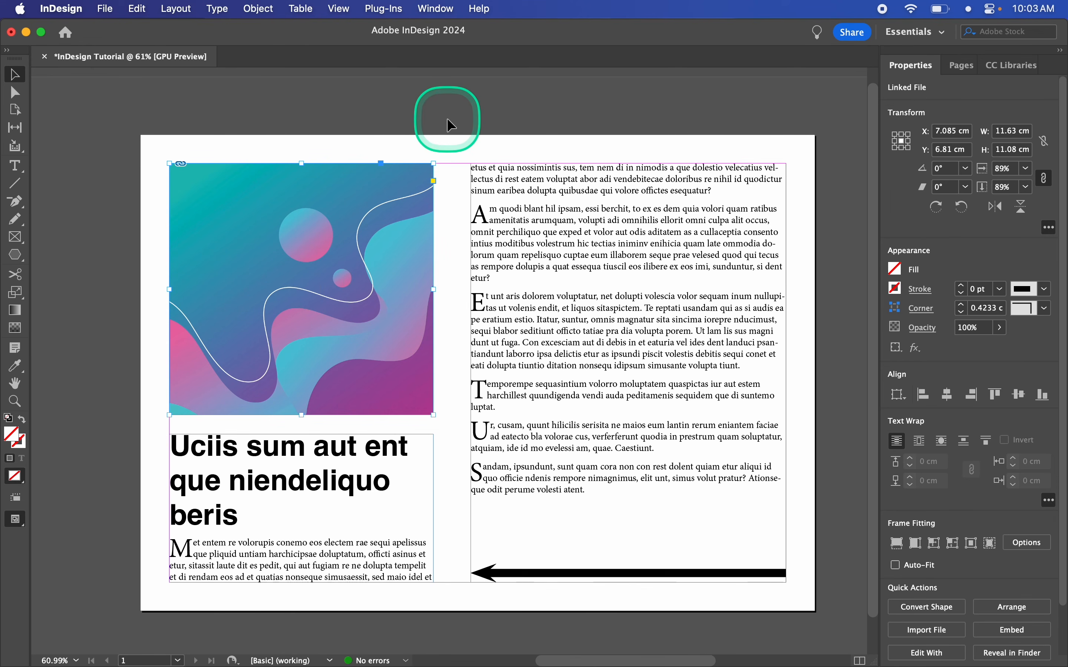
pyautogui.click(436, 7)
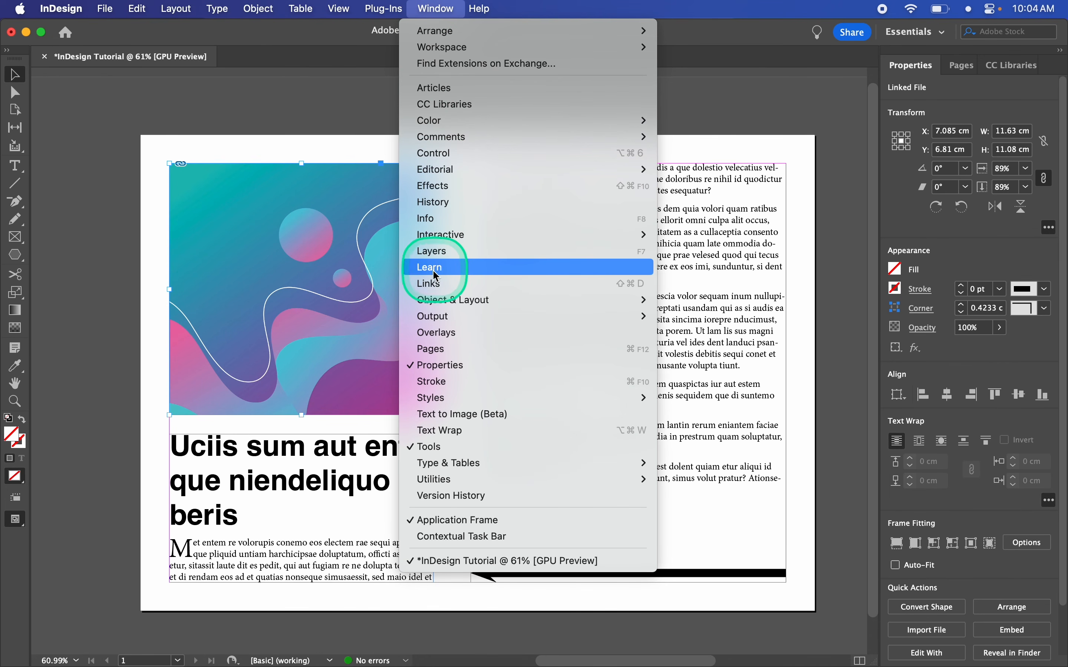
pyautogui.click(475, 285)
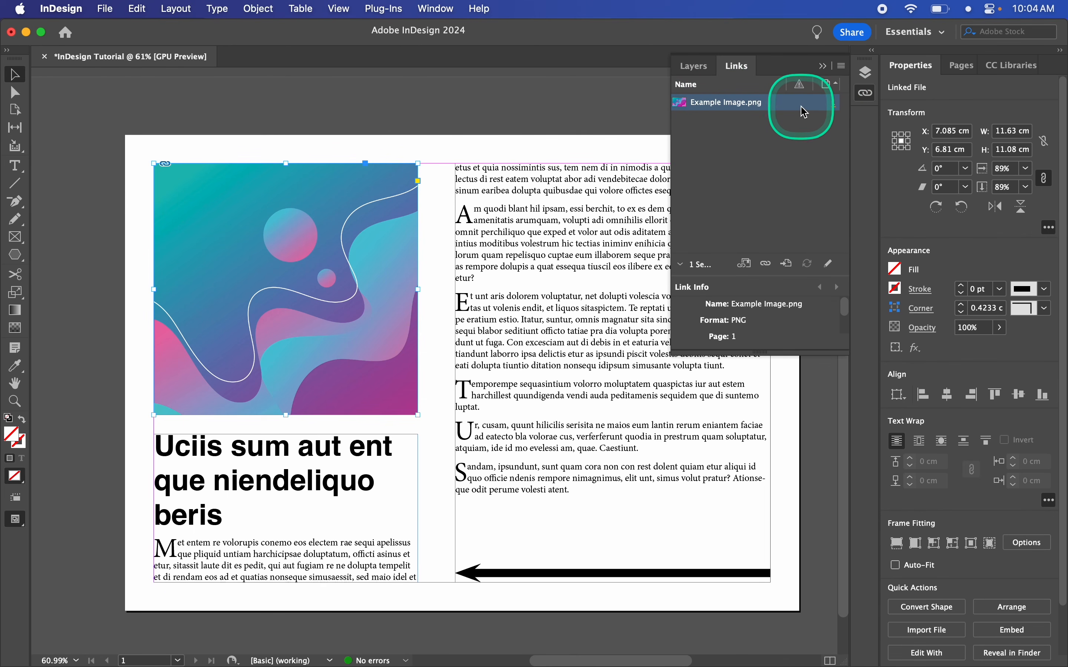
pyautogui.click(842, 65)
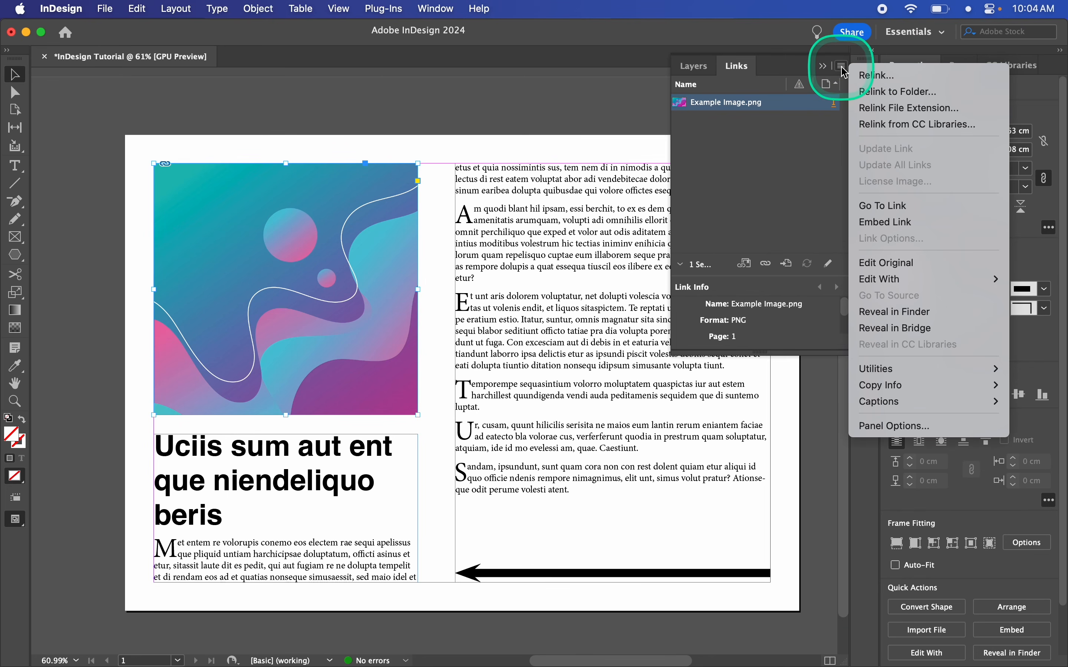
pyautogui.click(889, 222)
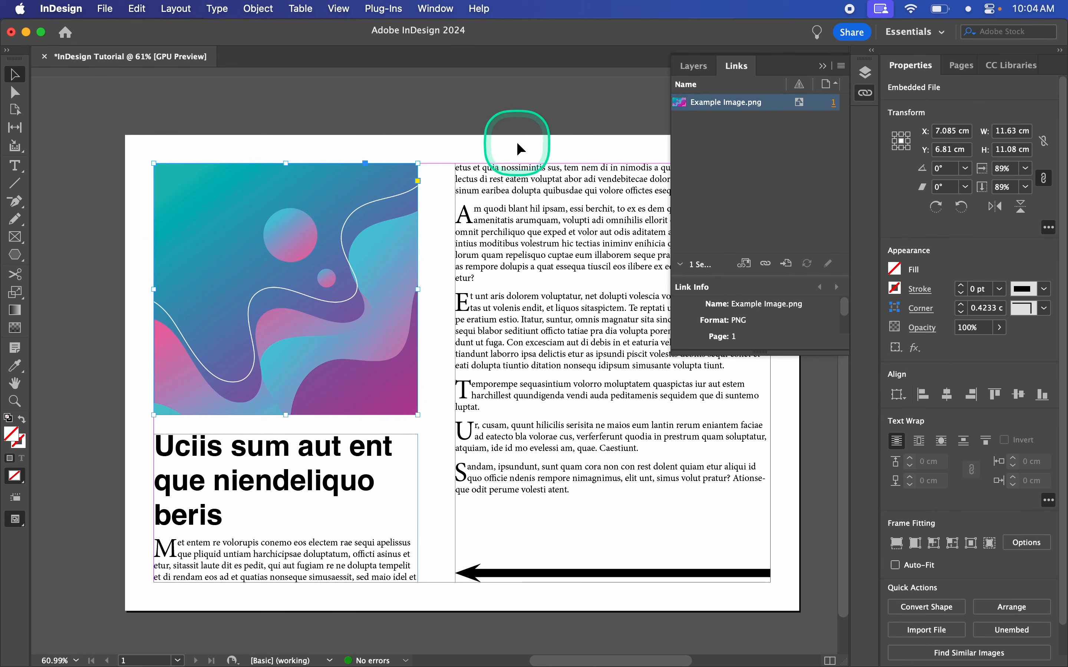
# Undo the embedding of Example Image.png, collapse the links list, and deselect the image
pyautogui.press('cmd+z')
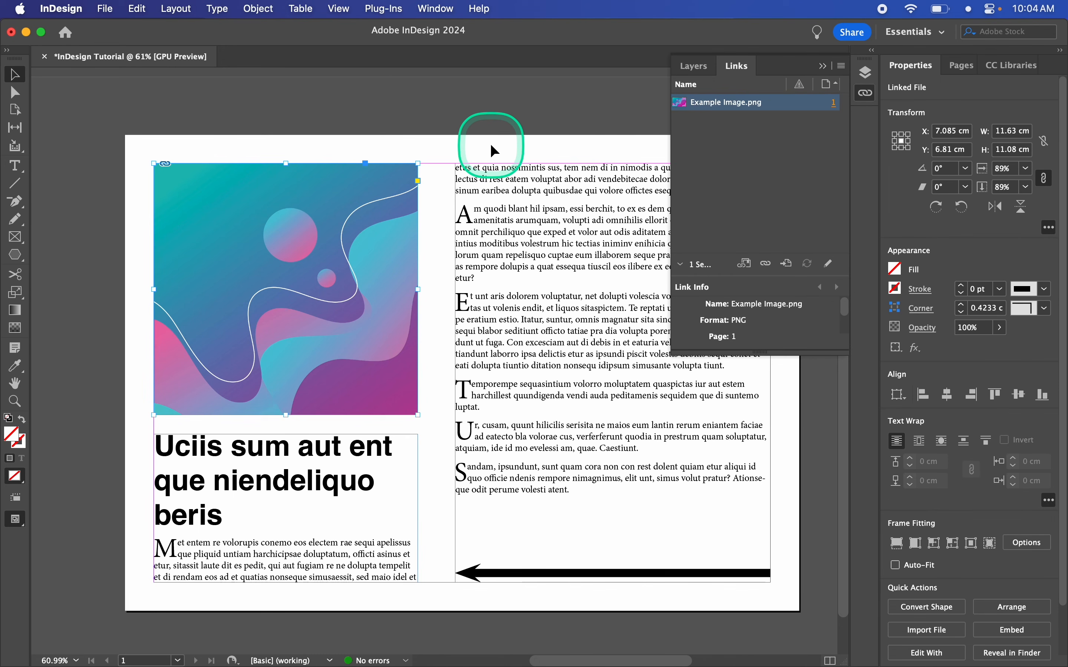
pyautogui.click(822, 67)
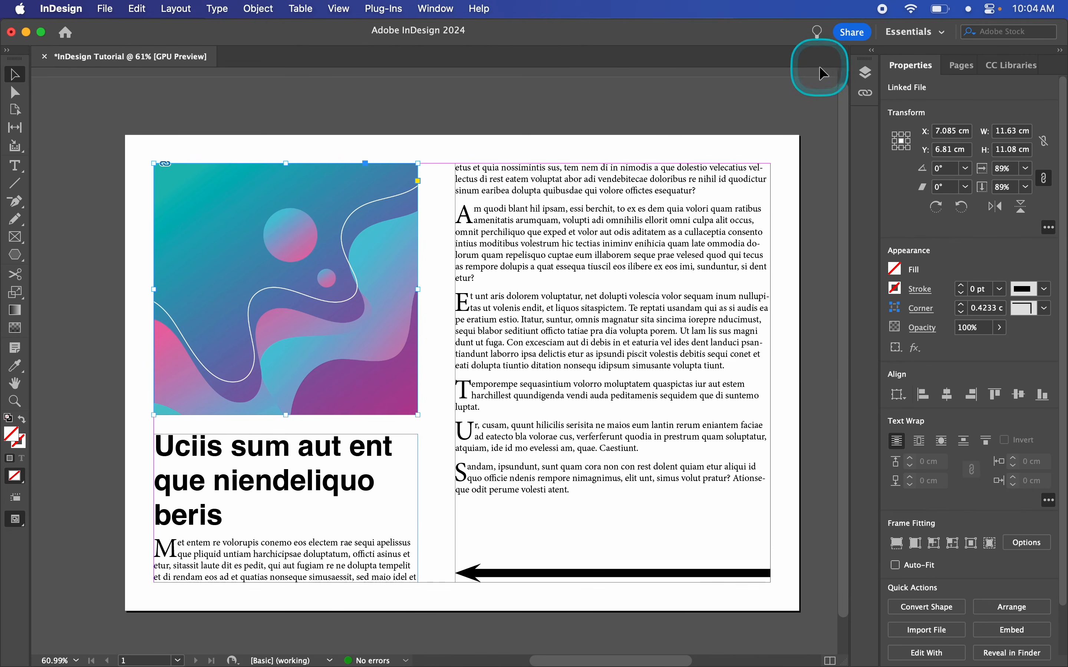
pyautogui.click(533, 146)
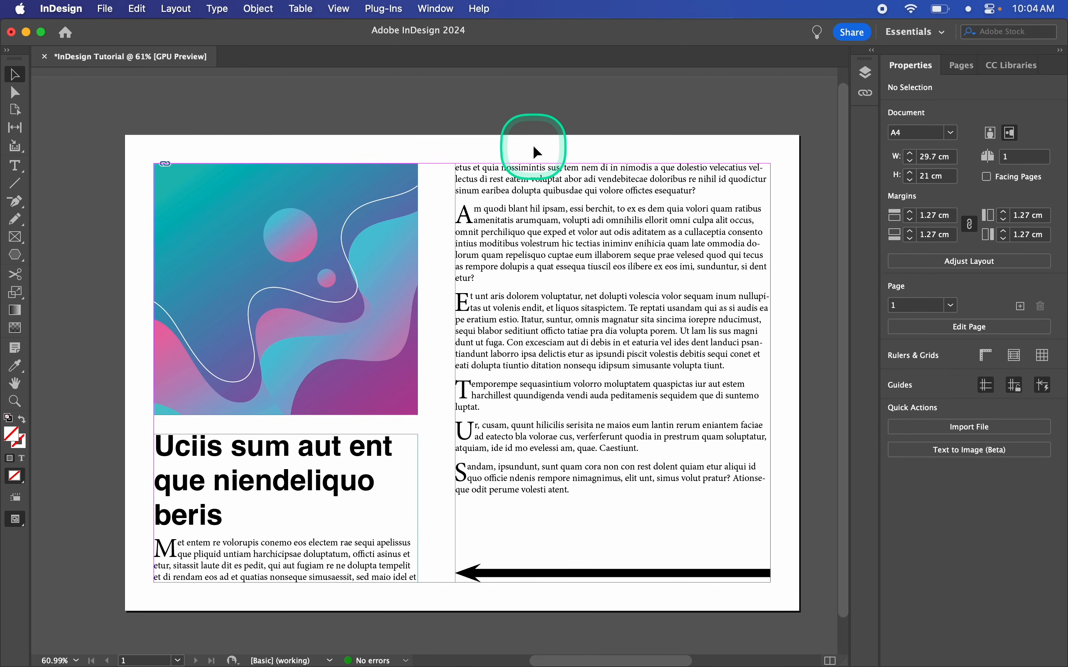
# Save the document as InDesign Tutorial in the indesign tutorial folder, using the InDesign 2024 document format
pyautogui.press('cmd+s')
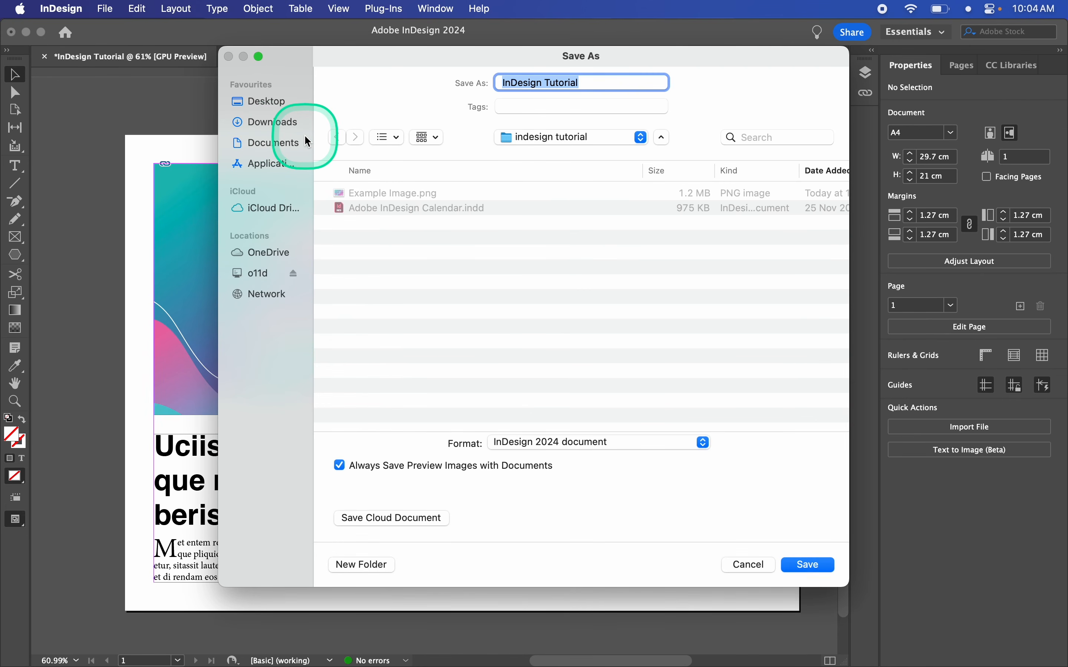
pyautogui.click(748, 565)
pyautogui.click(104, 9)
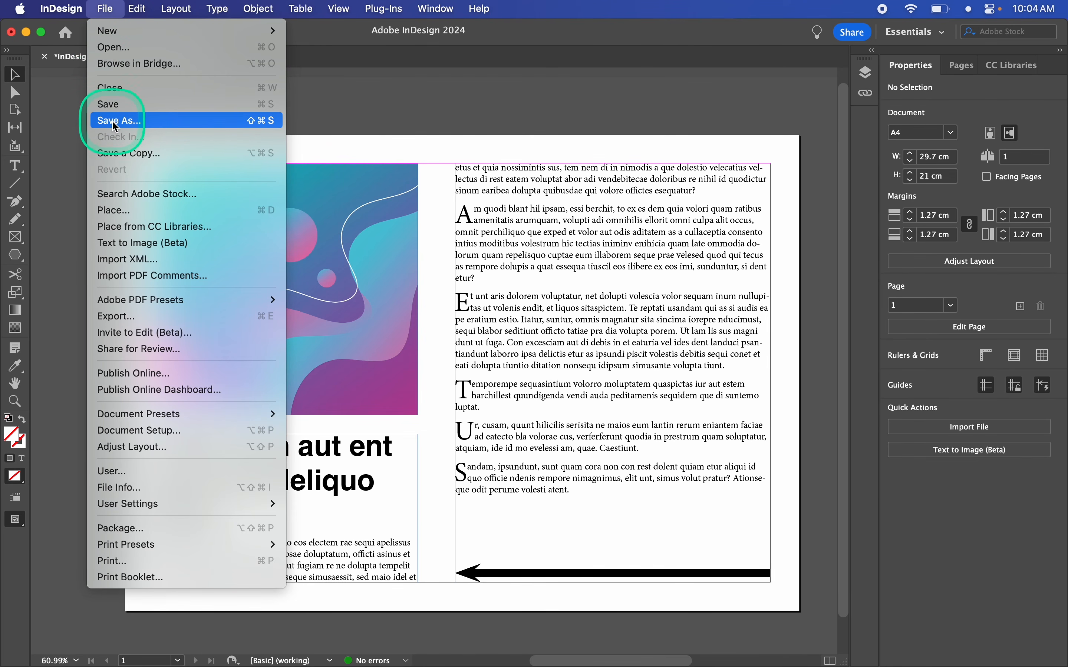
pyautogui.click(116, 126)
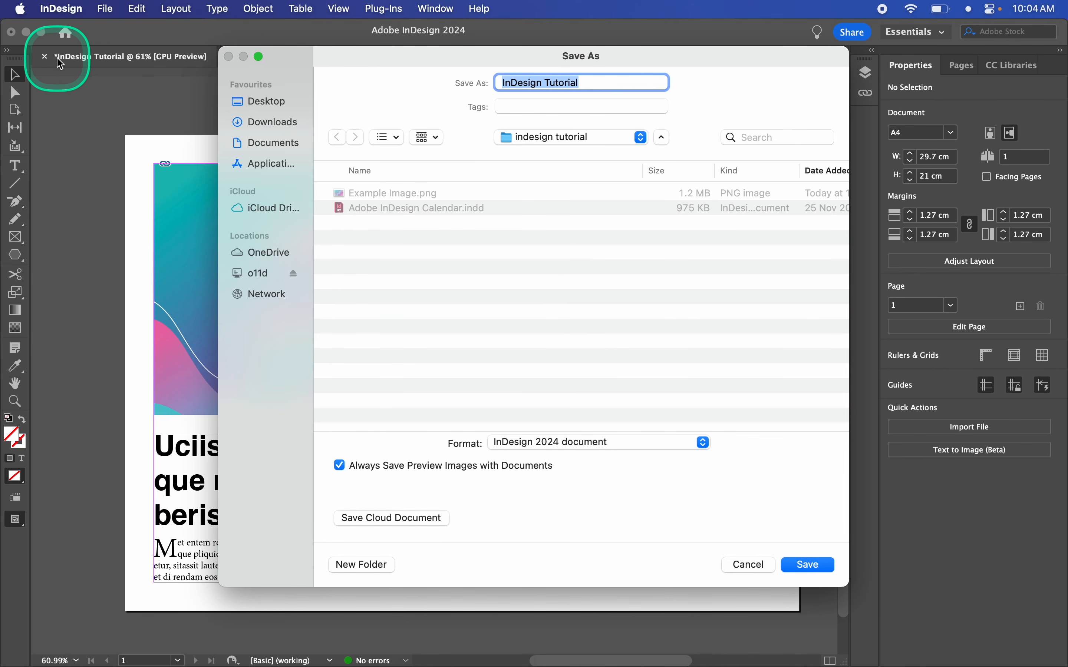
pyautogui.press('fn')
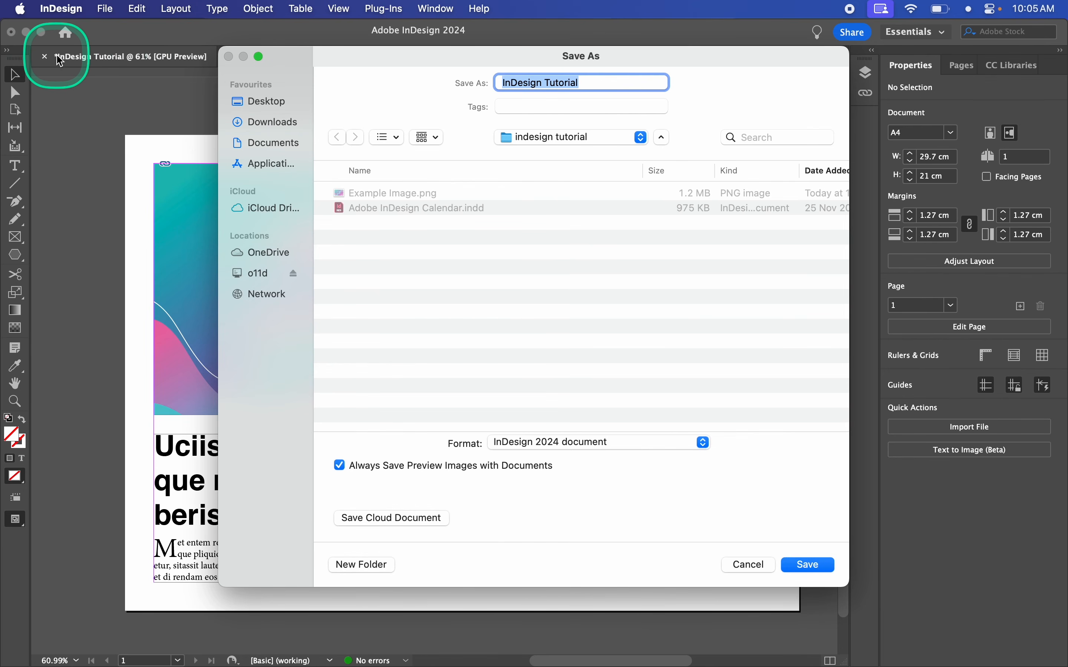
pyautogui.moveTo(489, 56)
pyautogui.mouseDown()
pyautogui.moveTo(567, 58)
pyautogui.moveTo(474, 57)
pyautogui.moveTo(484, 41)
pyautogui.mouseUp()
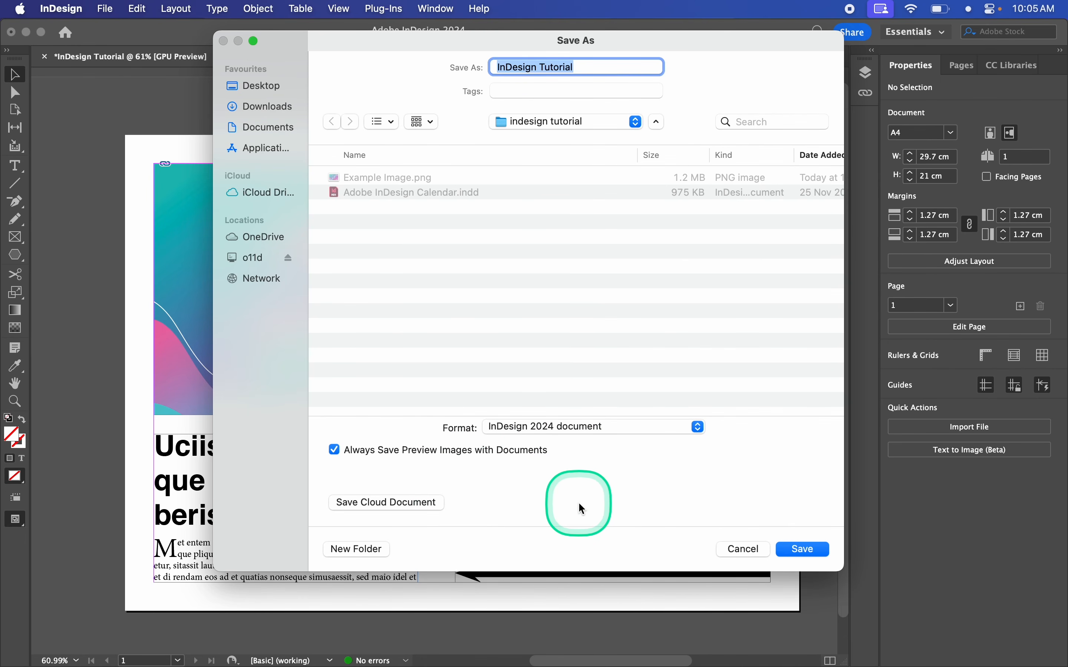
pyautogui.click(797, 549)
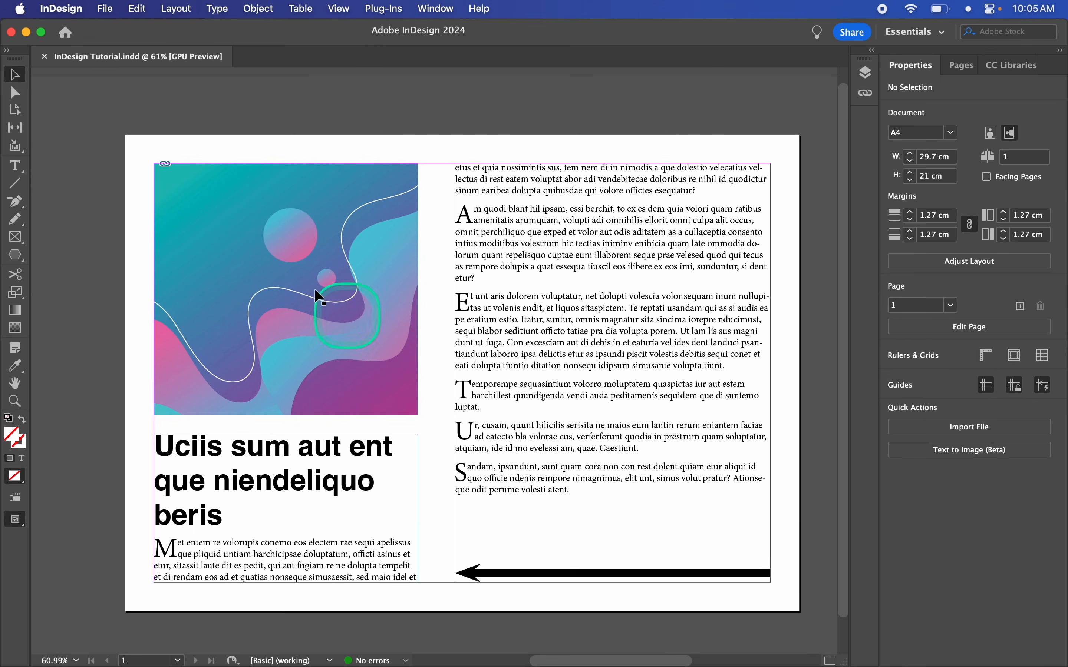
# Start packaging the document and review its fonts and its links and images, returning to the package summary
pyautogui.press('fn')
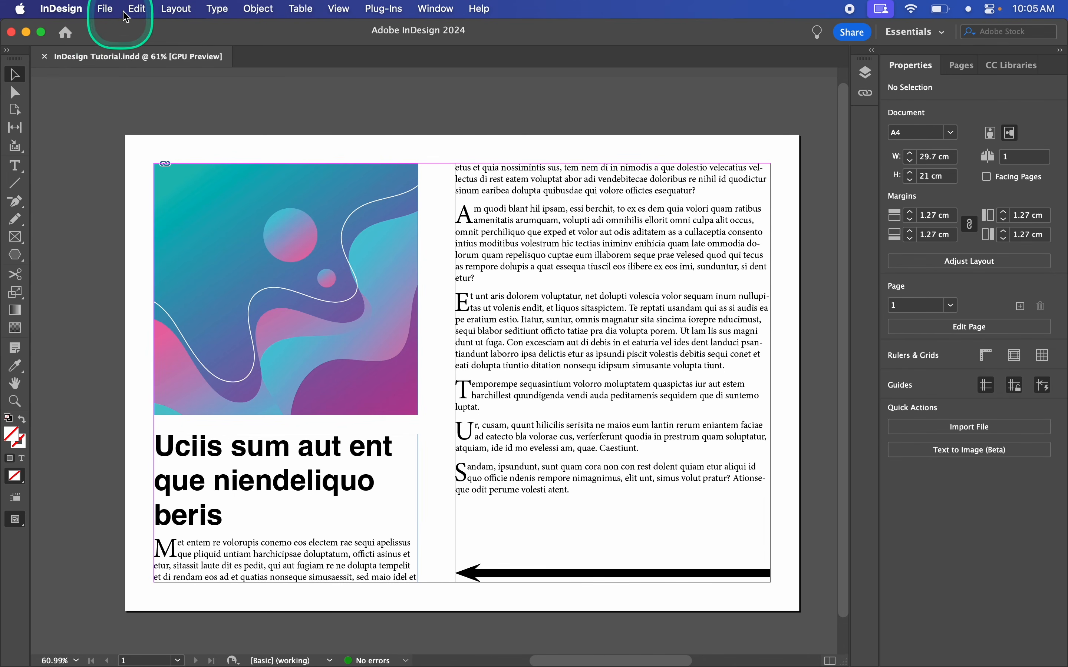
pyautogui.click(110, 6)
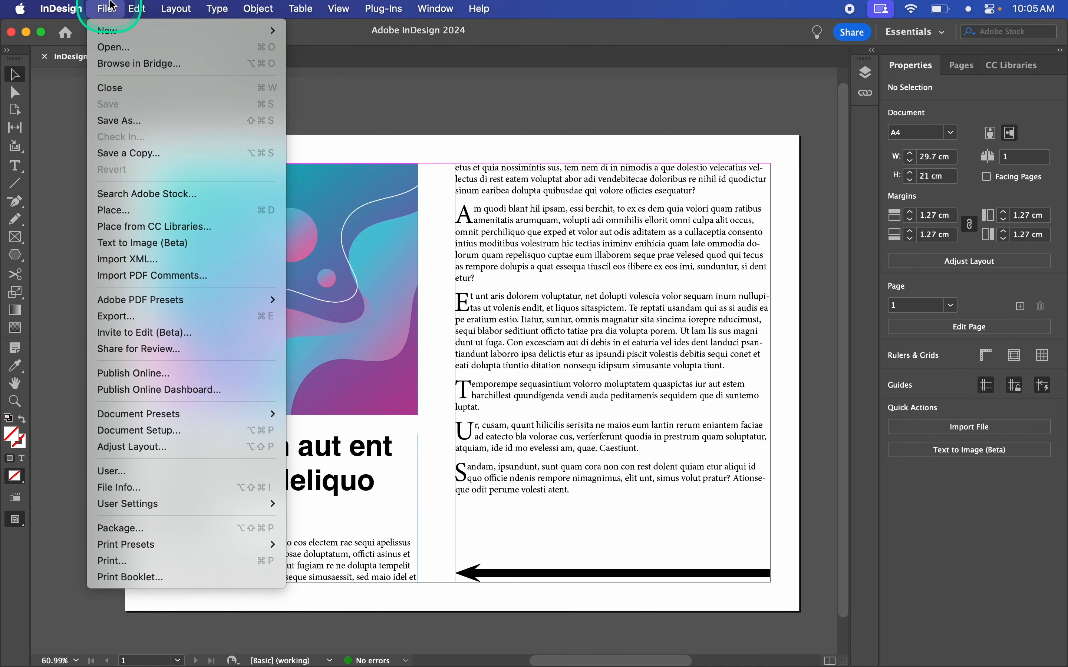
pyautogui.click(184, 528)
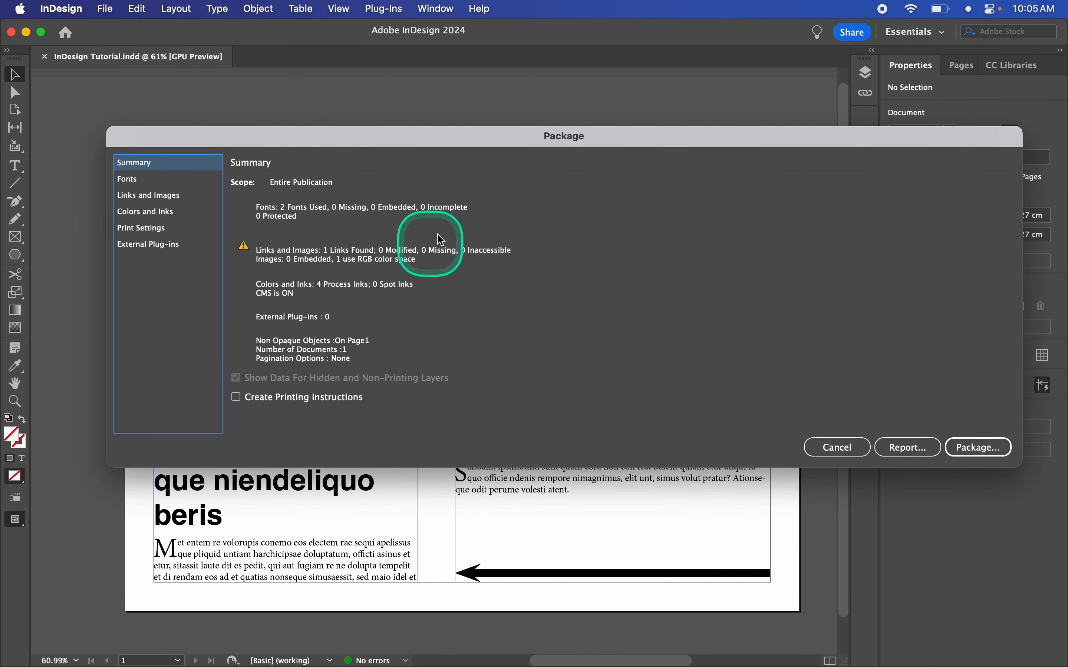
pyautogui.moveTo(443, 144)
pyautogui.mouseDown()
pyautogui.moveTo(377, 141)
pyautogui.moveTo(453, 134)
pyautogui.mouseUp()
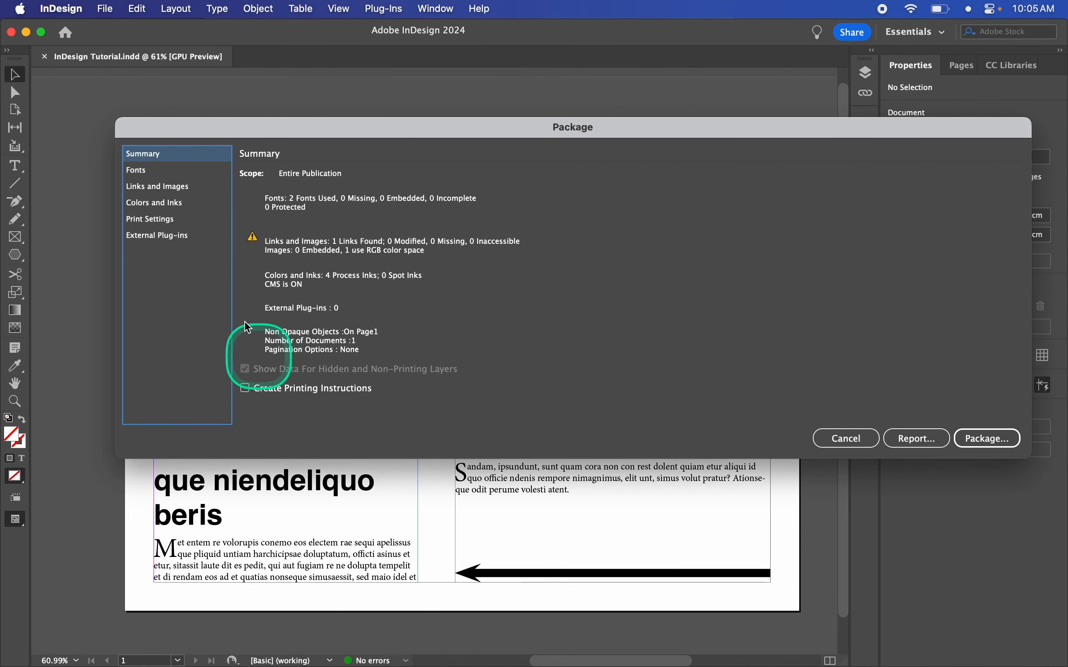
pyautogui.click(183, 169)
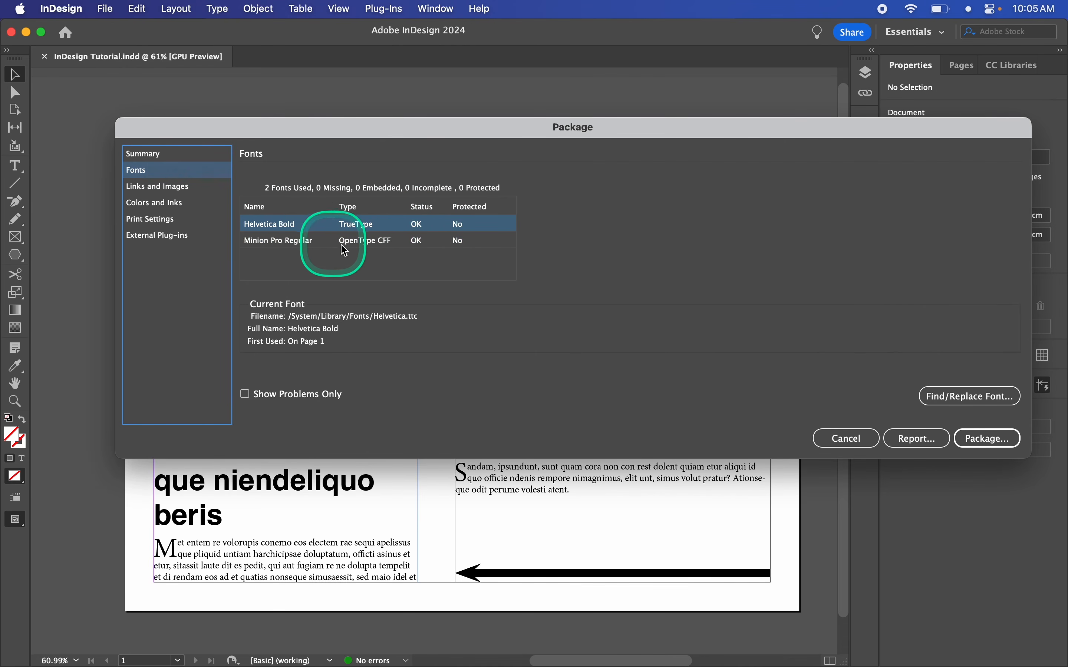
pyautogui.click(163, 186)
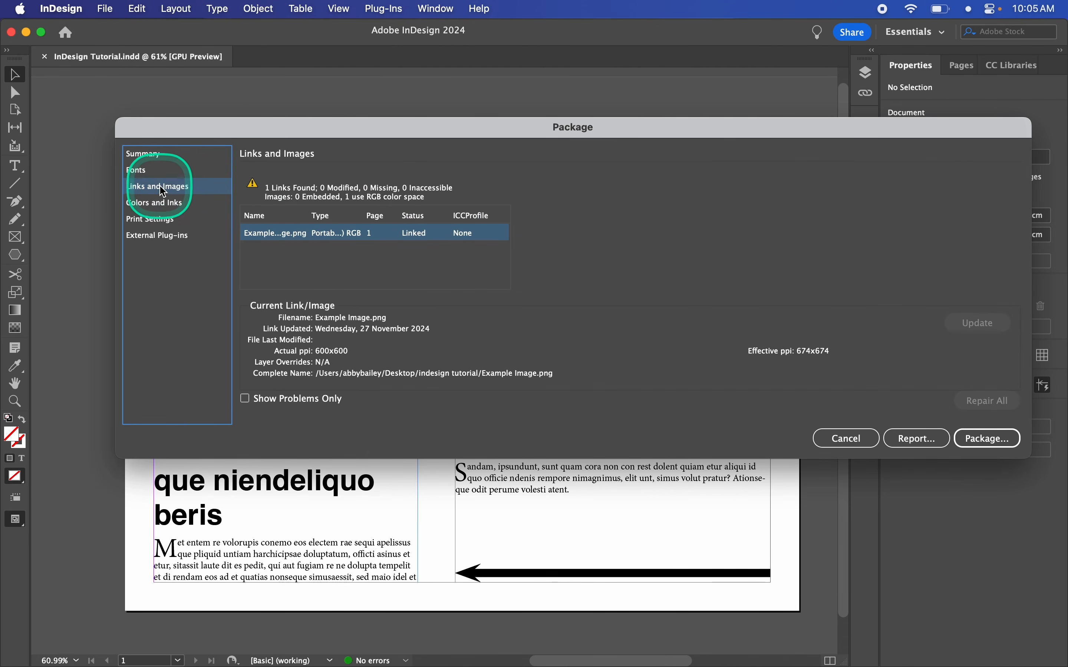
pyautogui.click(161, 155)
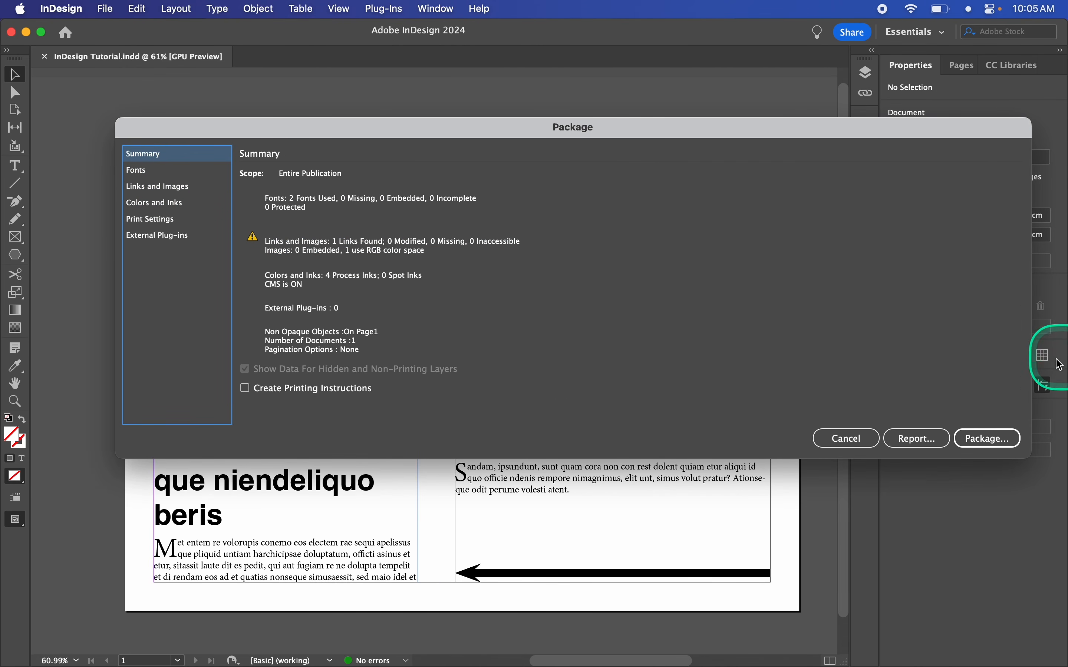
# Package the document into InDesign Tutorial Folder with copied fonts, linked graphics, an IDML file and a High Quality Print PDF, accepting the font notice
pyautogui.click(989, 438)
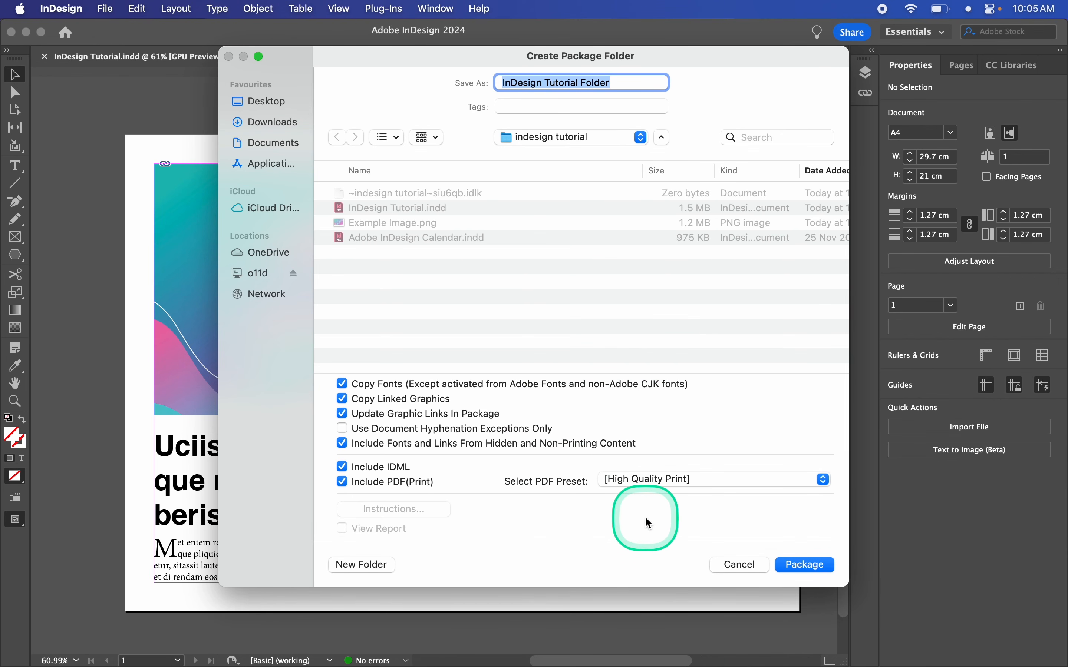
pyautogui.click(811, 565)
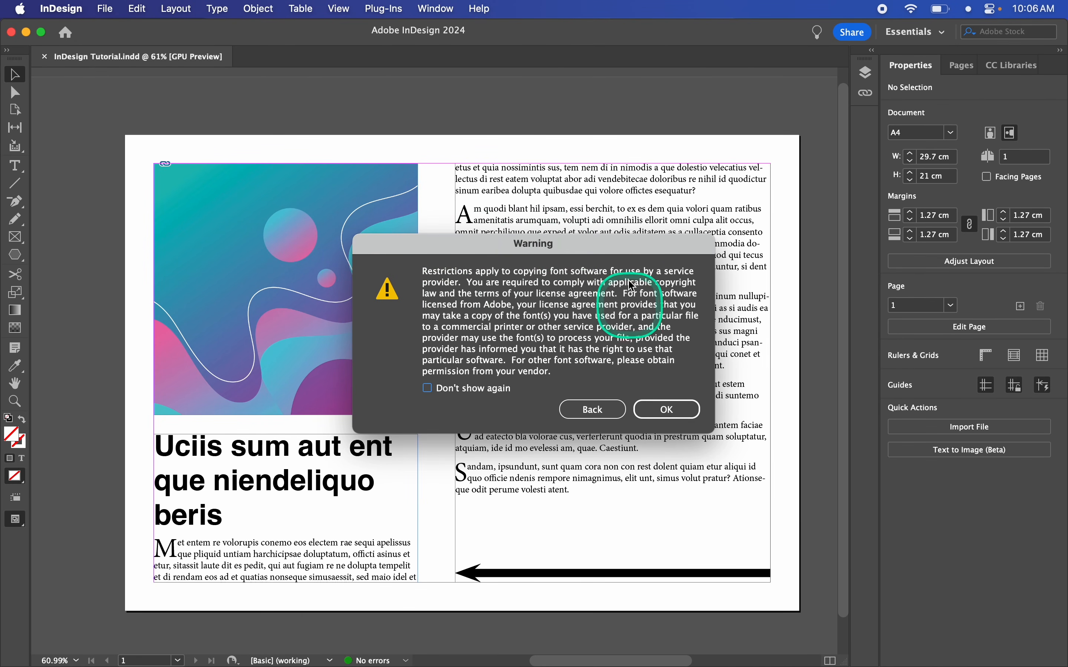
pyautogui.click(667, 408)
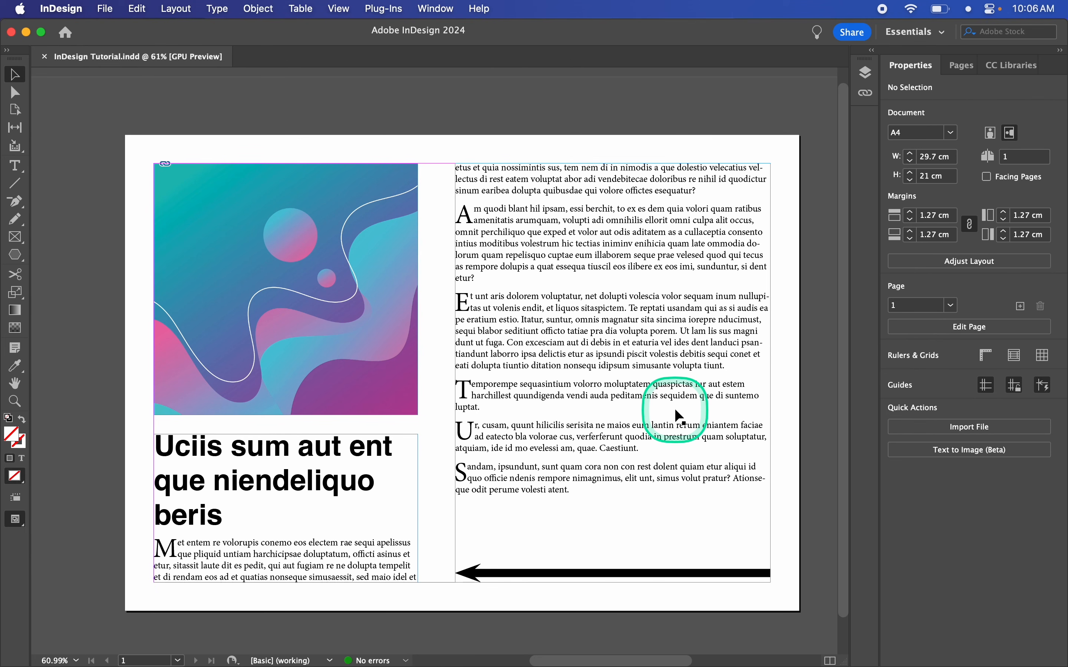
# Switch to Finder, open InDesign Tutorial Folder, and preview the image in its Links folder before going back to the package contents
pyautogui.hotkey('ctrl', 'Right')
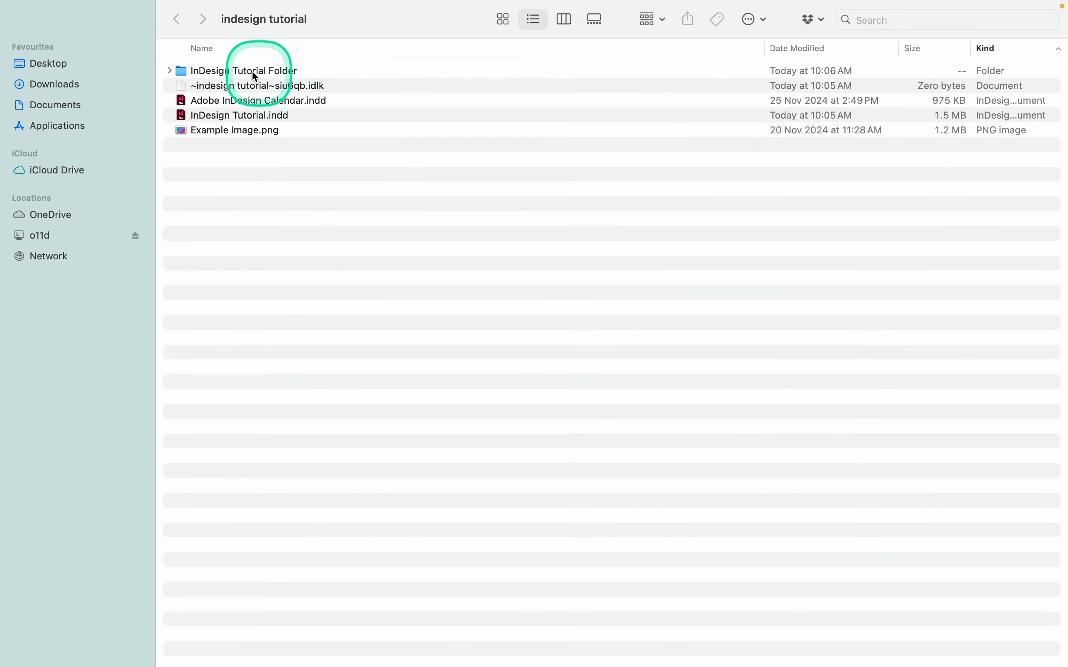
pyautogui.doubleClick(287, 71)
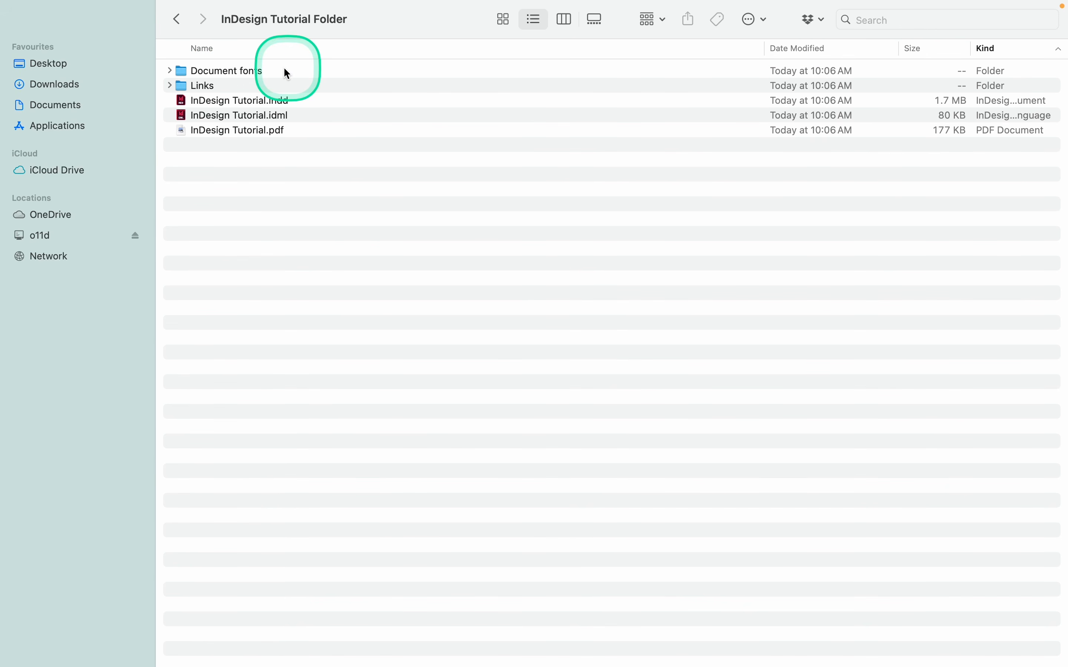
pyautogui.doubleClick(216, 85)
pyautogui.click(240, 73)
pyautogui.press('space')
pyautogui.press('space')
pyautogui.click(178, 20)
# Inspect the font files in the Document fonts folder, go back to the indesign tutorial folder, and return to InDesign
pyautogui.doubleClick(216, 70)
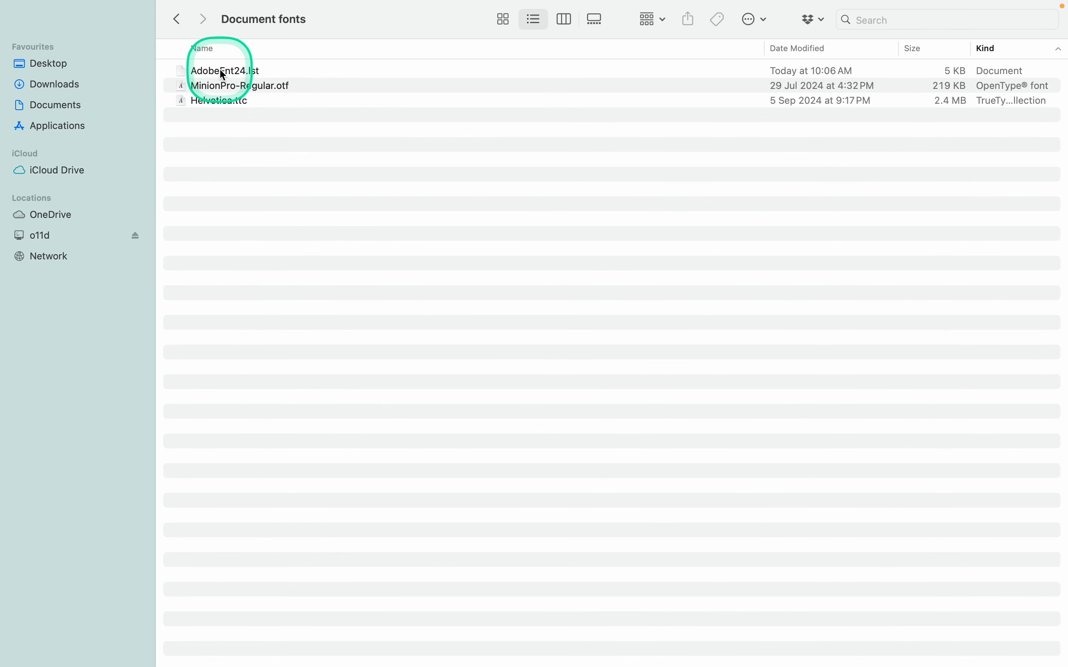
pyautogui.click(257, 101)
pyautogui.click(305, 88)
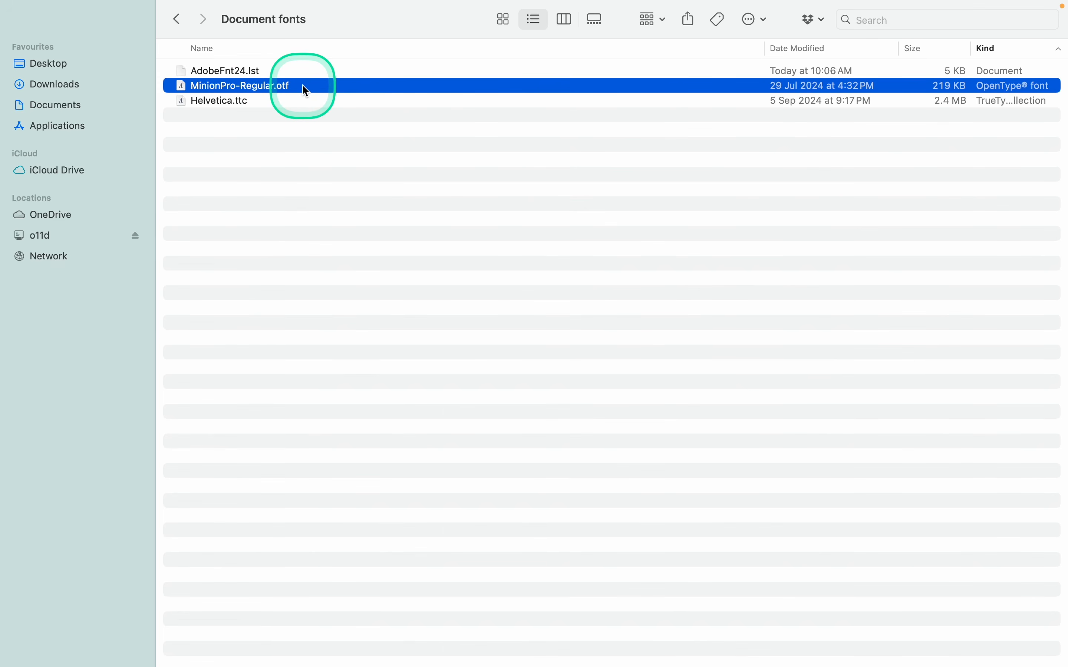
pyautogui.click(187, 23)
pyautogui.click(177, 37)
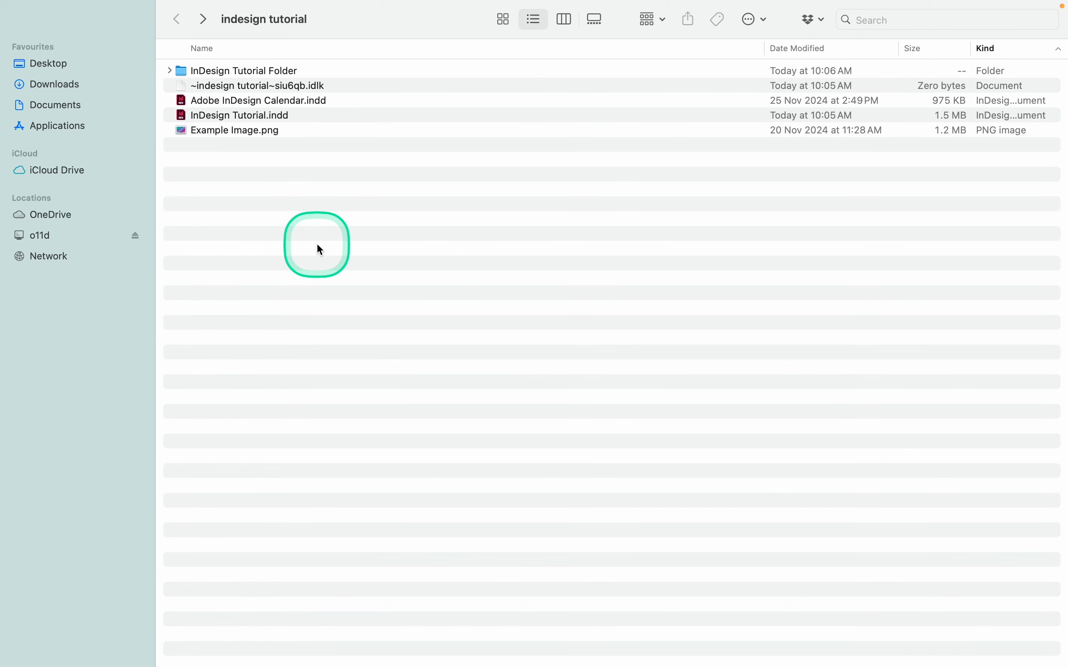
pyautogui.hotkey('ctrl', 'Left')
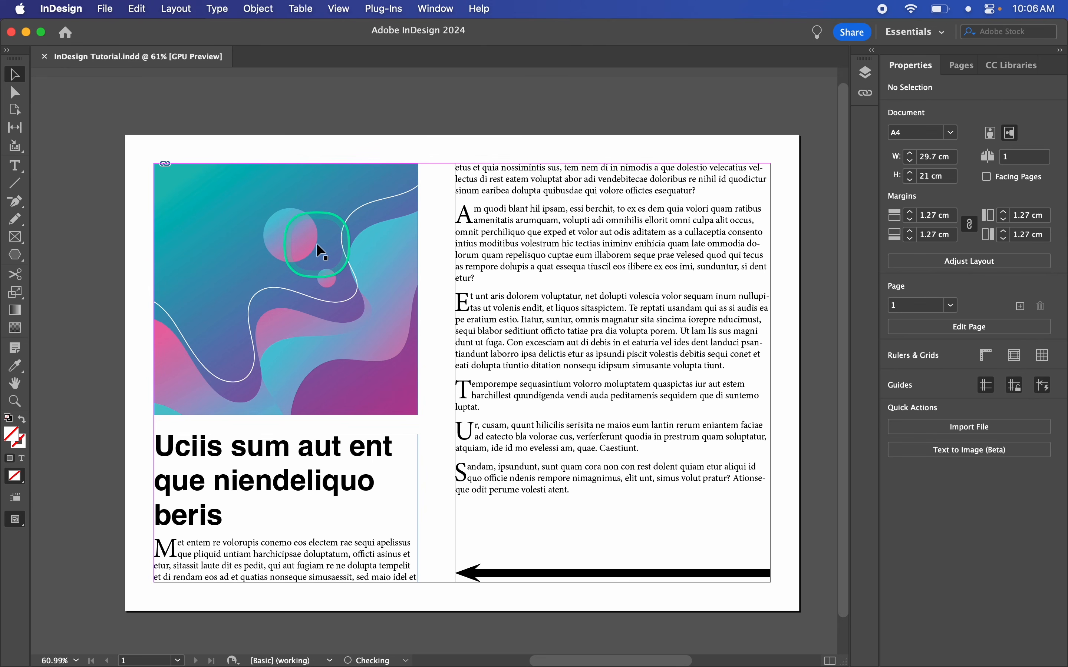
# Switch the display performance to Typical Display and examine the placed image's edges up close
pyautogui.hscroll(1, 464, 145)
pyautogui.scroll(-1, 464, 144)
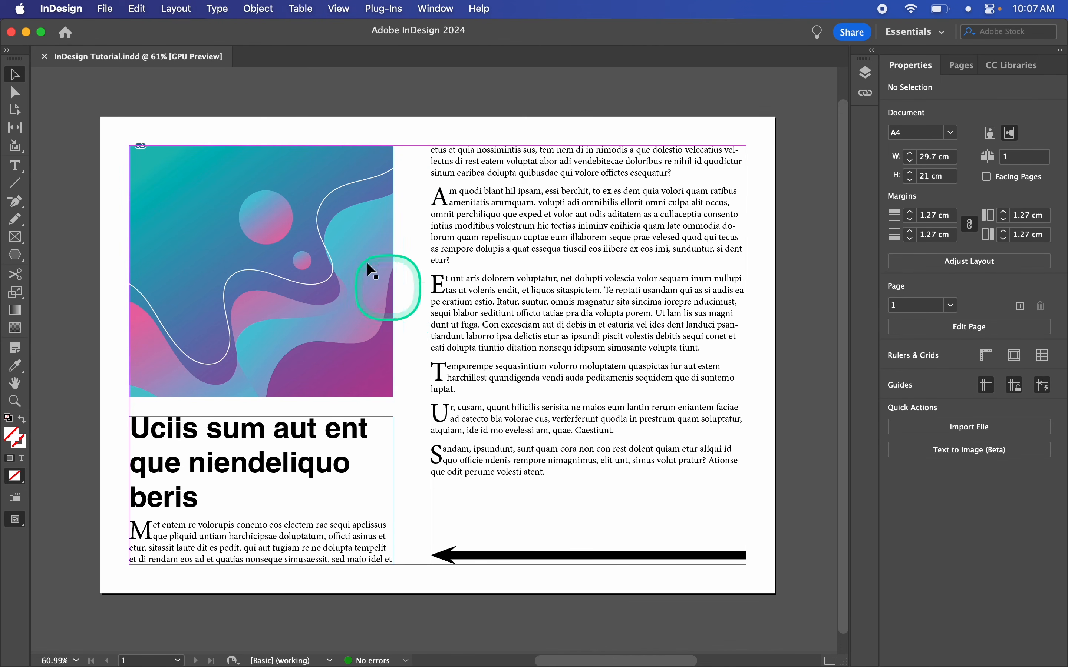
pyautogui.click(337, 157)
pyautogui.click(352, 128)
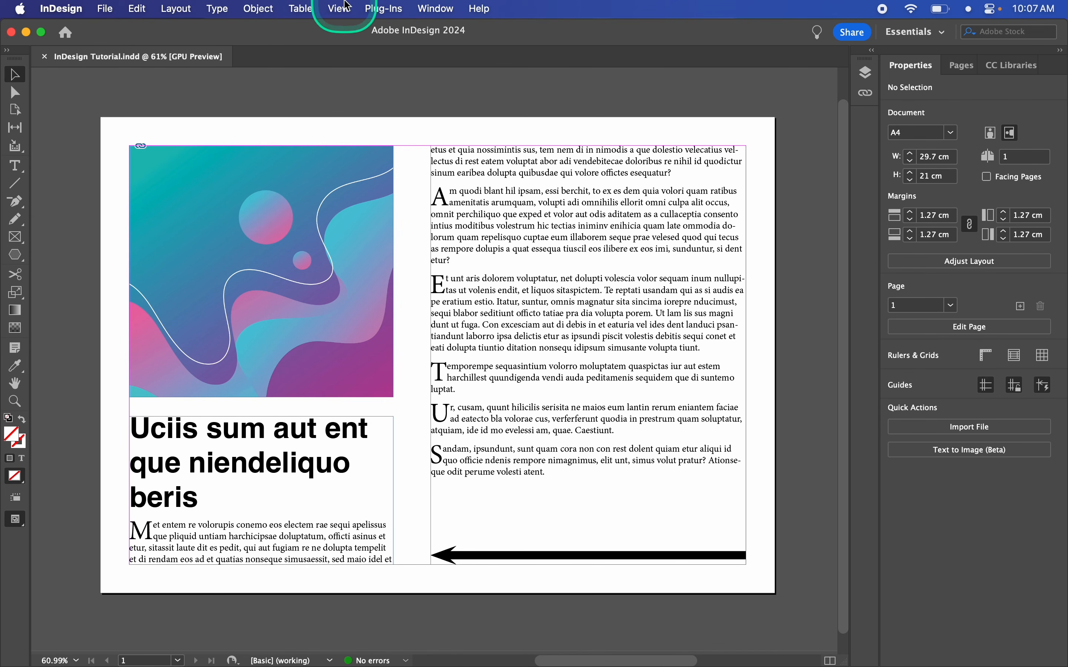
pyautogui.click(342, 12)
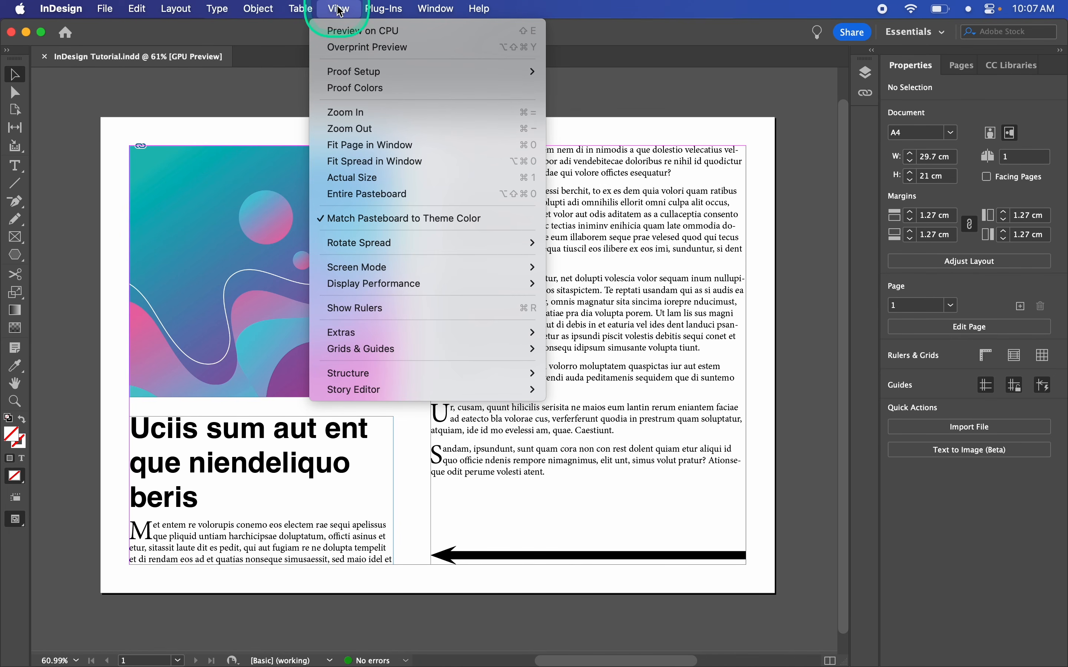
pyautogui.moveTo(351, 289)
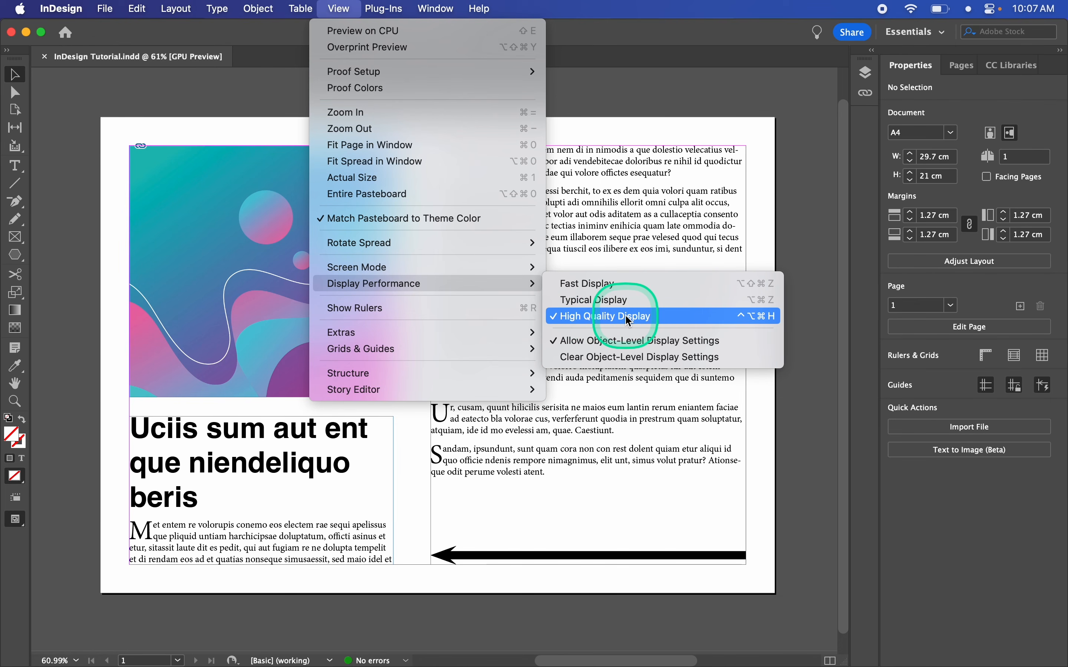
pyautogui.click(604, 302)
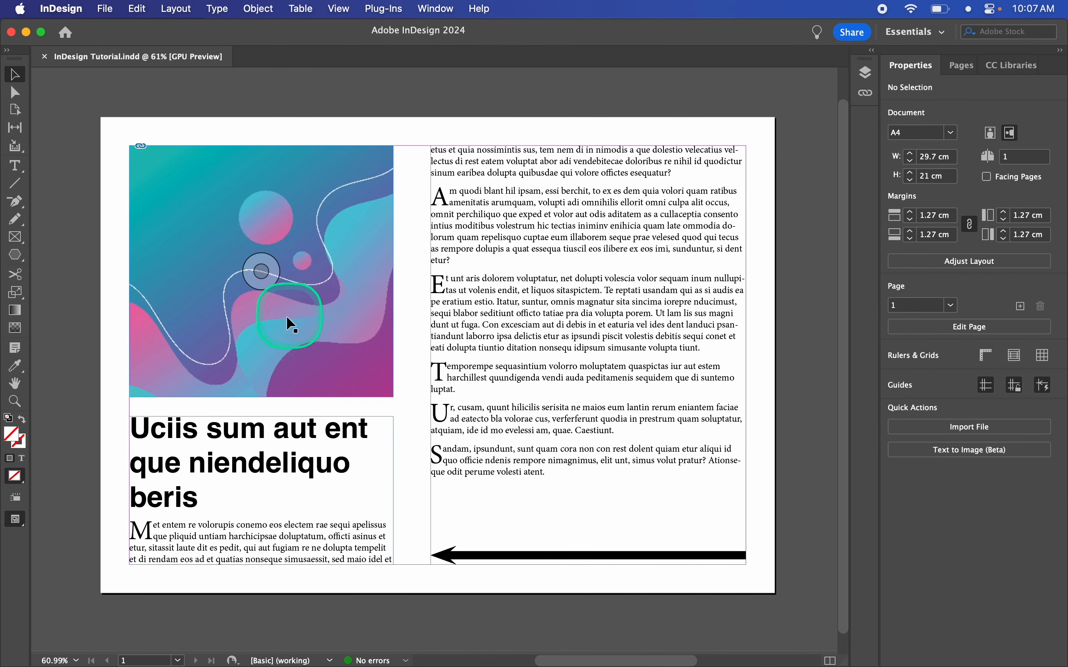
pyautogui.scroll(5, 188, 303)
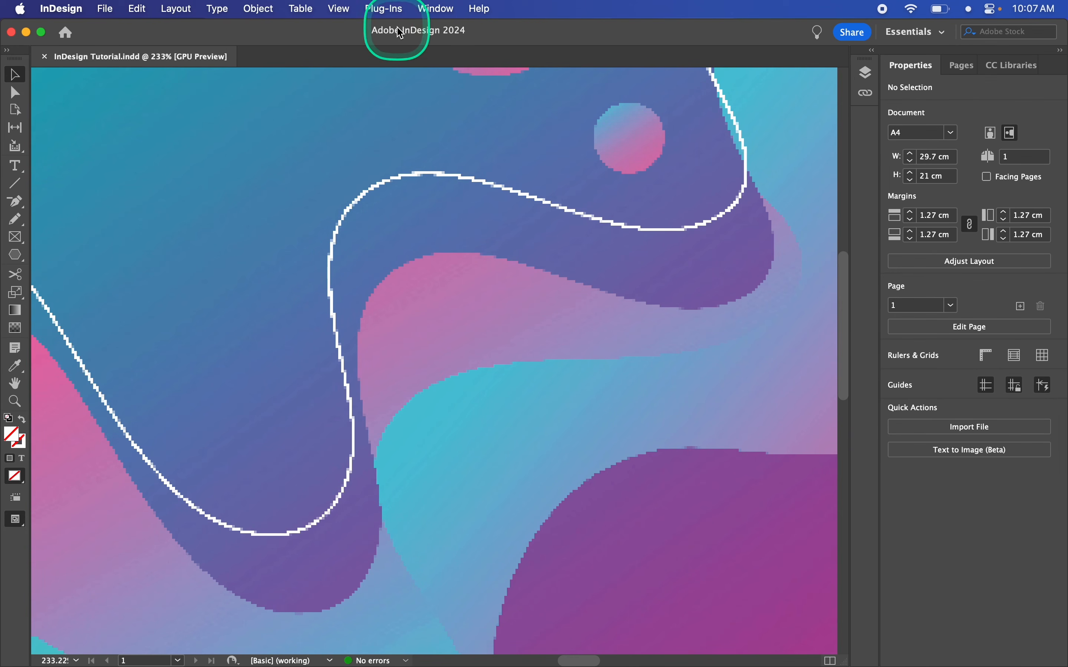
# Set the display performance to High Quality Display and fit the whole page in view
pyautogui.click(341, 5)
pyautogui.moveTo(483, 286)
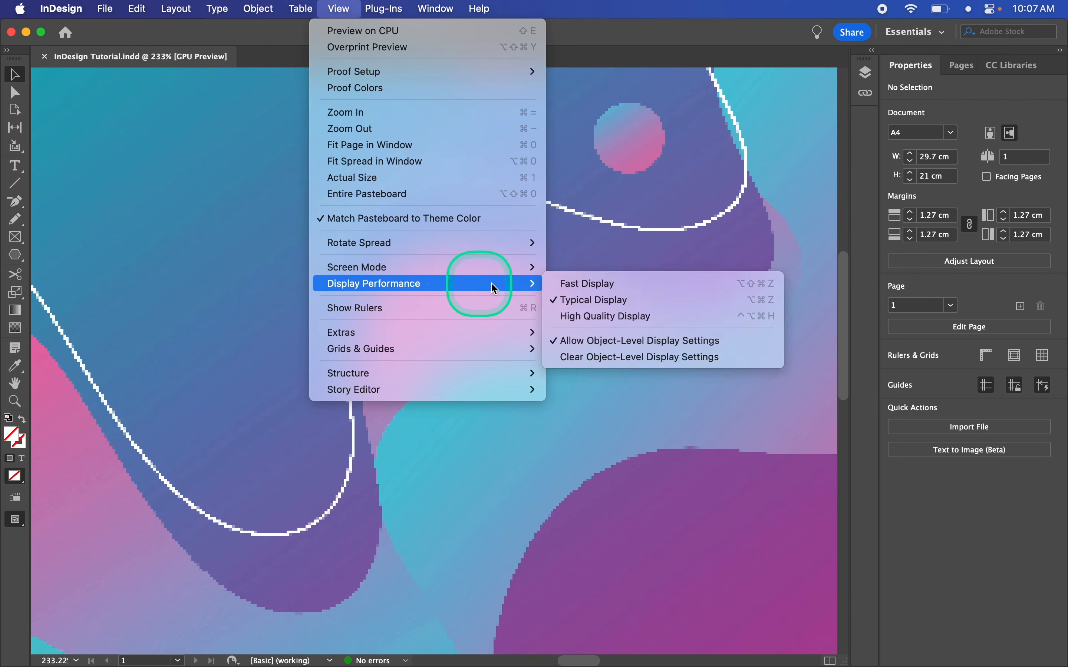
pyautogui.click(603, 317)
pyautogui.scroll(-10, 602, 320)
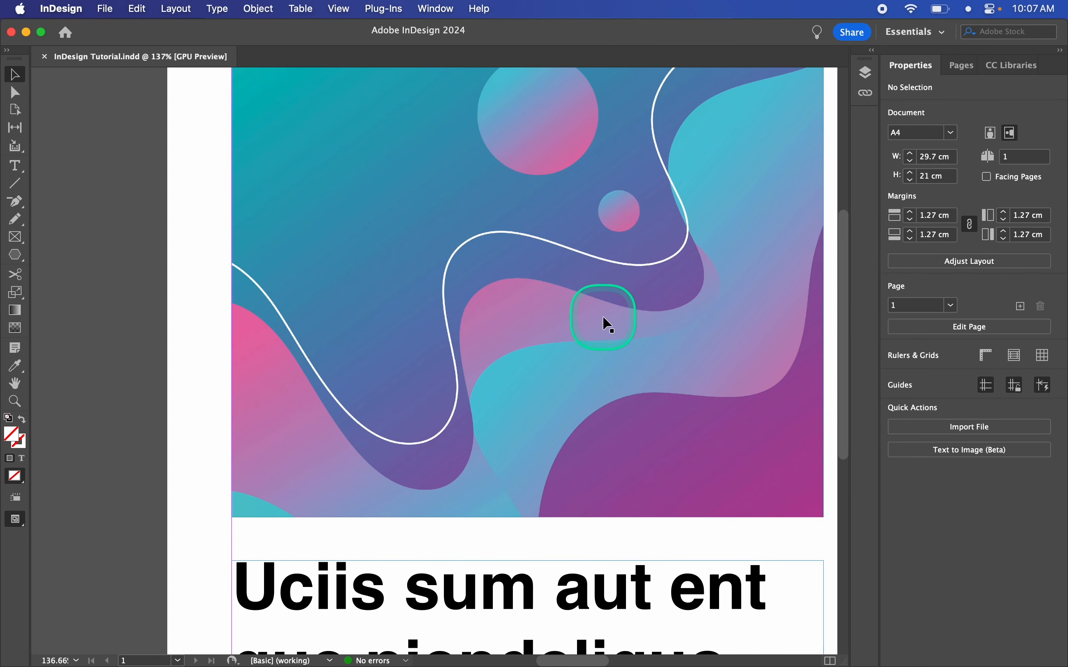
pyautogui.hscroll(3, 602, 317)
pyautogui.press('super+0')
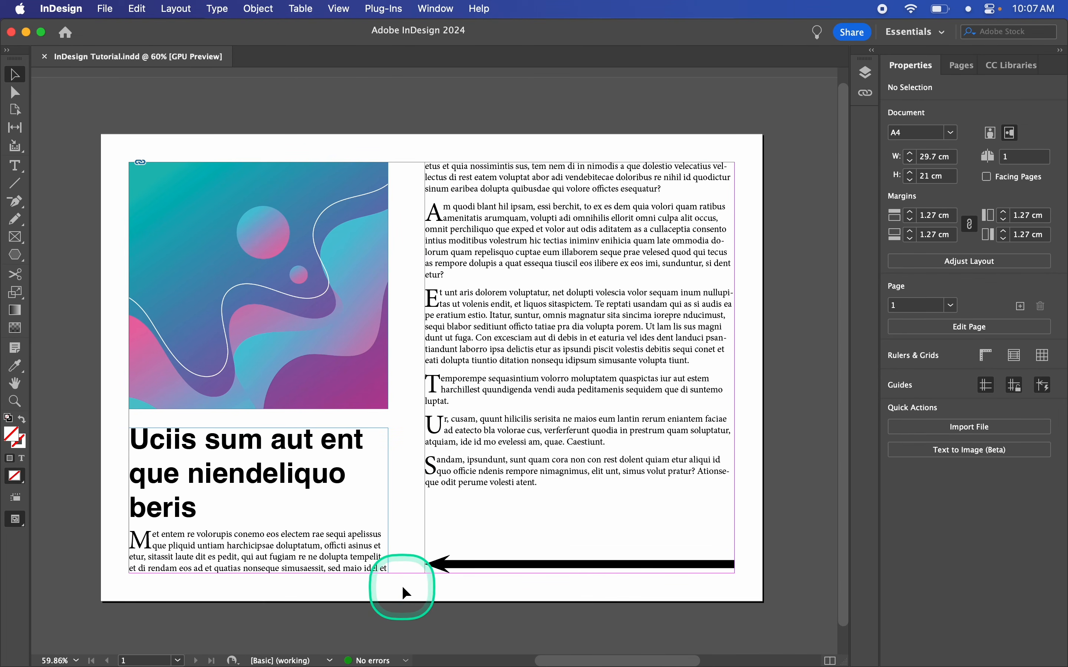
pyautogui.scroll(1, 402, 586)
pyautogui.scroll(2, 402, 586)
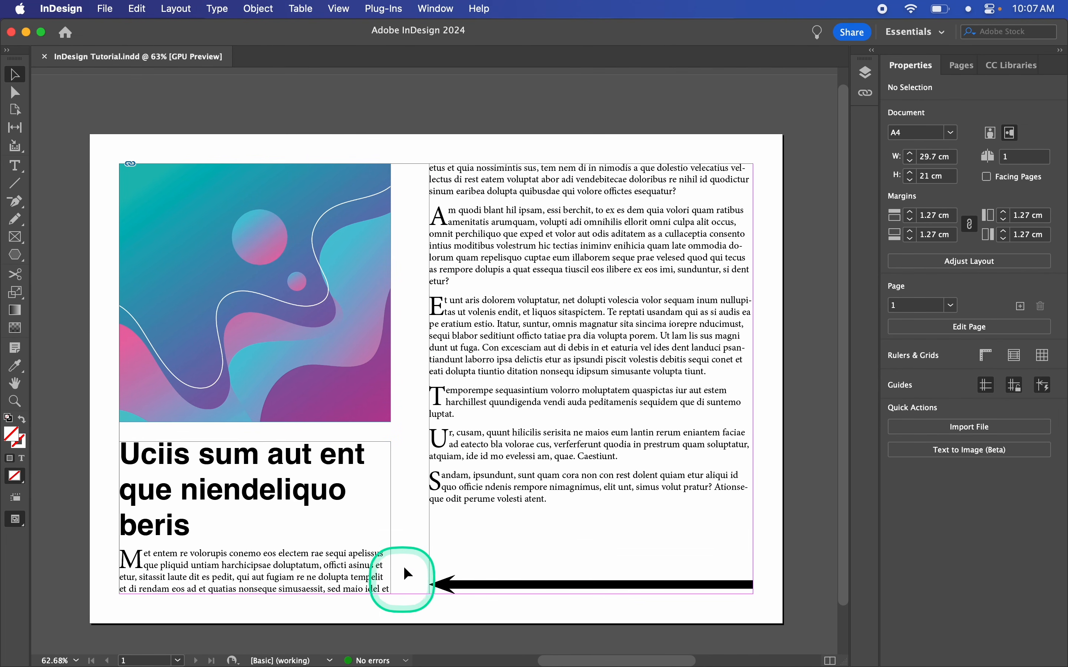